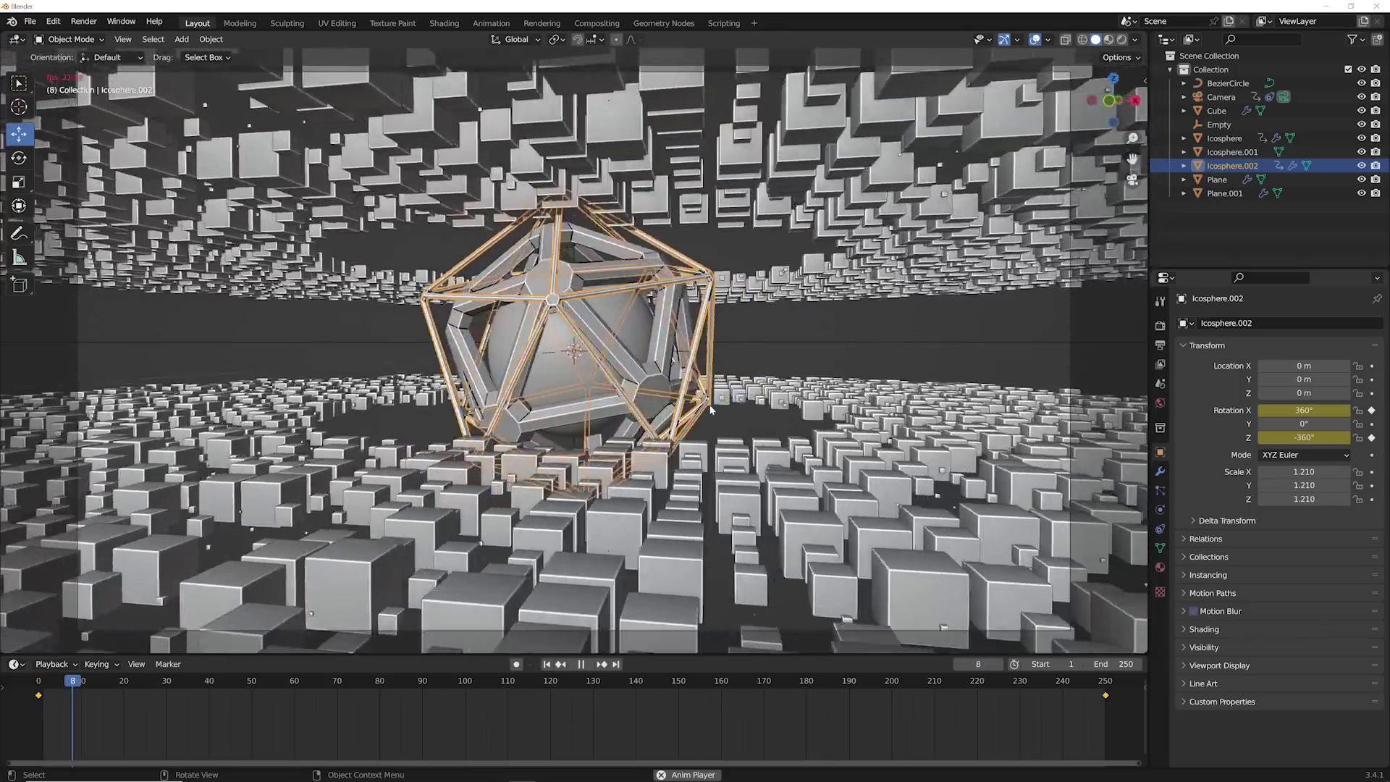
{"action": "left_click", "coordinate": [882, 324]}
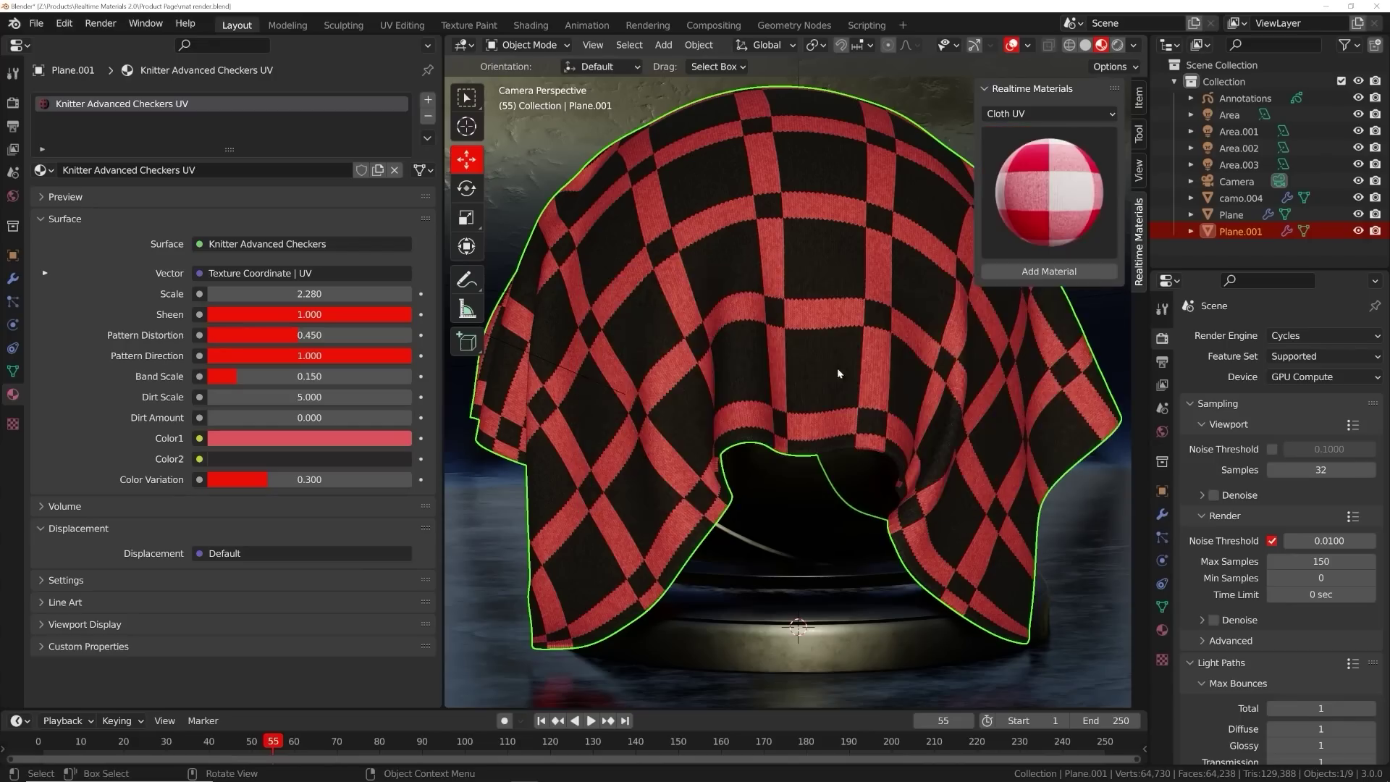
- Apply the Knitter Picnic Cloth UV material to the draped cloth and adjust its Color1
{"action": "left_click", "coordinate": [1024, 271]}
{"action": "left_click", "coordinate": [293, 438]}
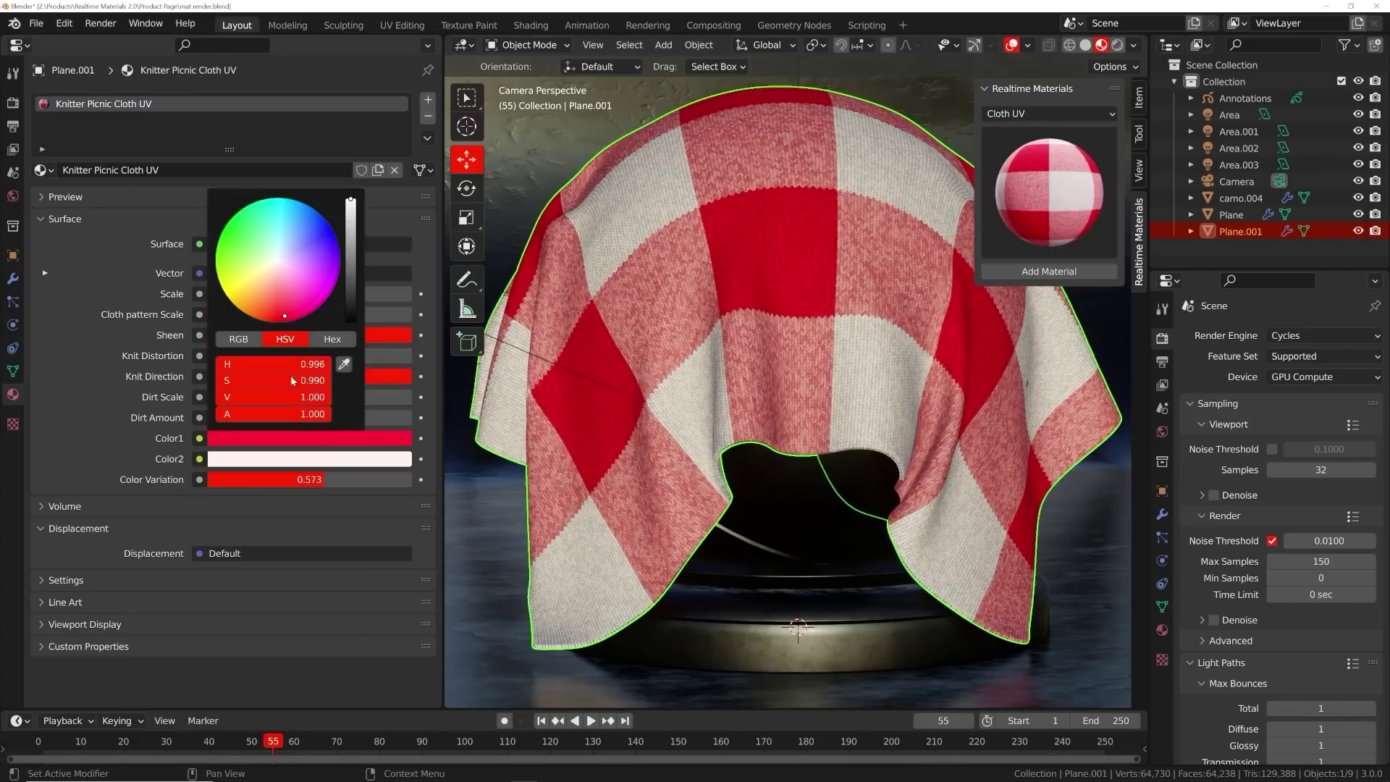
{"action": "left_click", "coordinate": [258, 318]}
{"action": "left_click", "coordinate": [304, 459]}
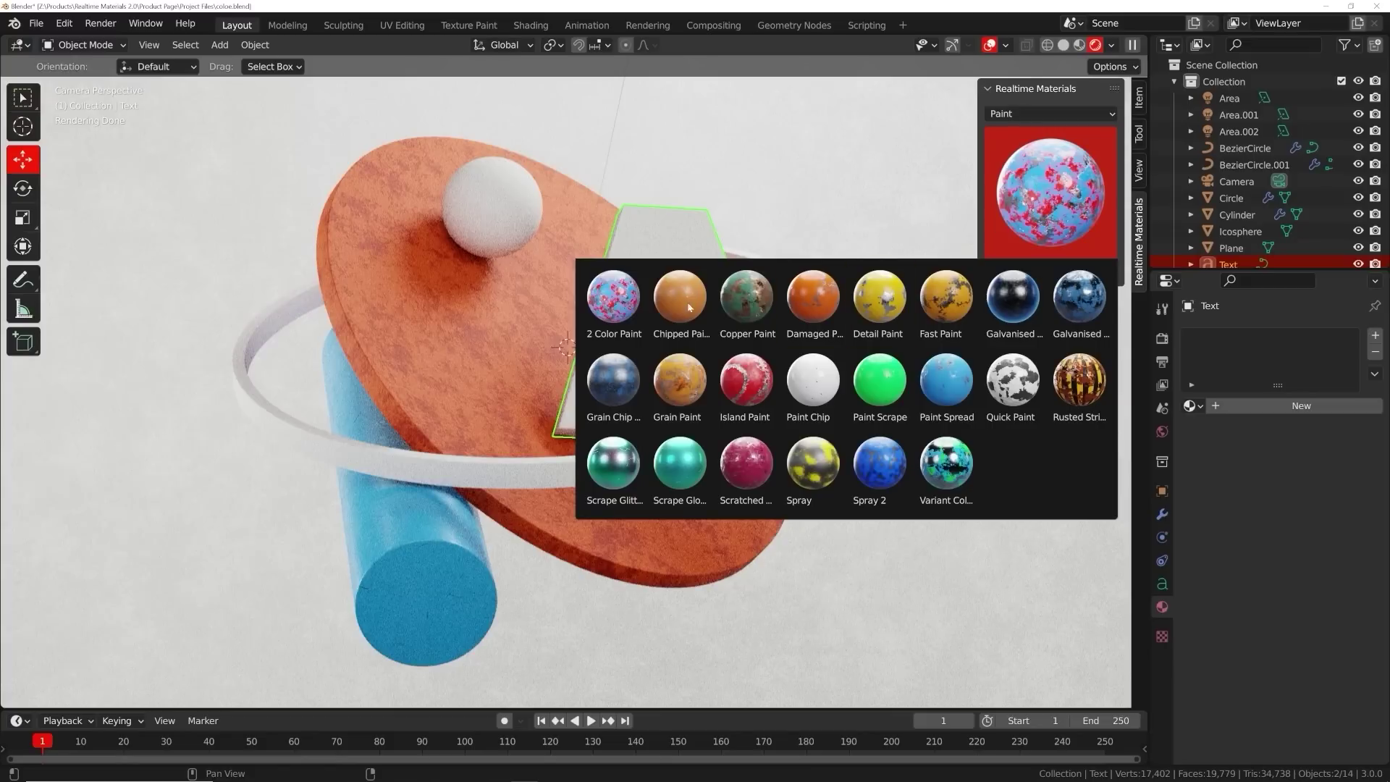
- Add a Paint category material to the letter A and a Basics category material to the large ring curve
{"action": "left_click", "coordinate": [683, 305]}
{"action": "left_click", "coordinate": [1046, 271]}
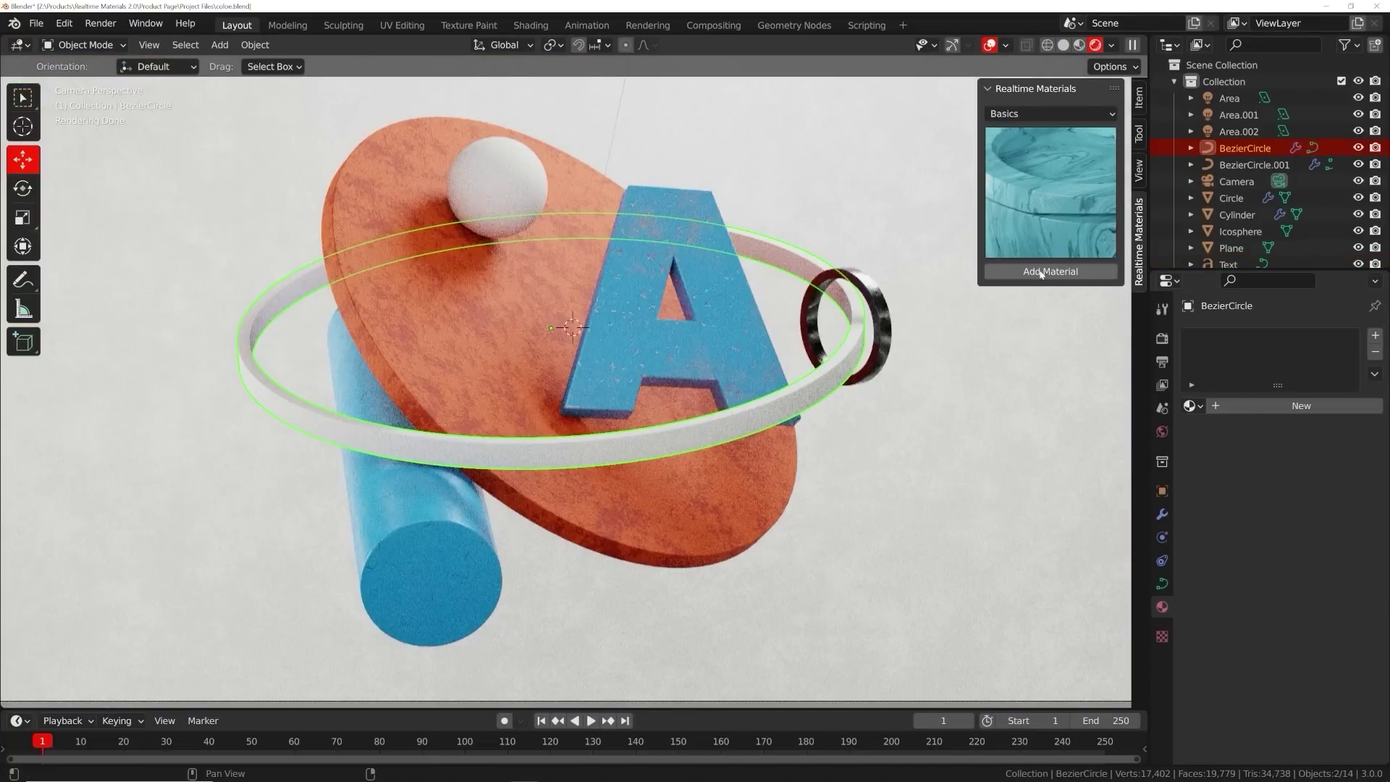
{"action": "left_click", "coordinate": [1041, 273]}
{"action": "left_click", "coordinate": [1311, 561]}
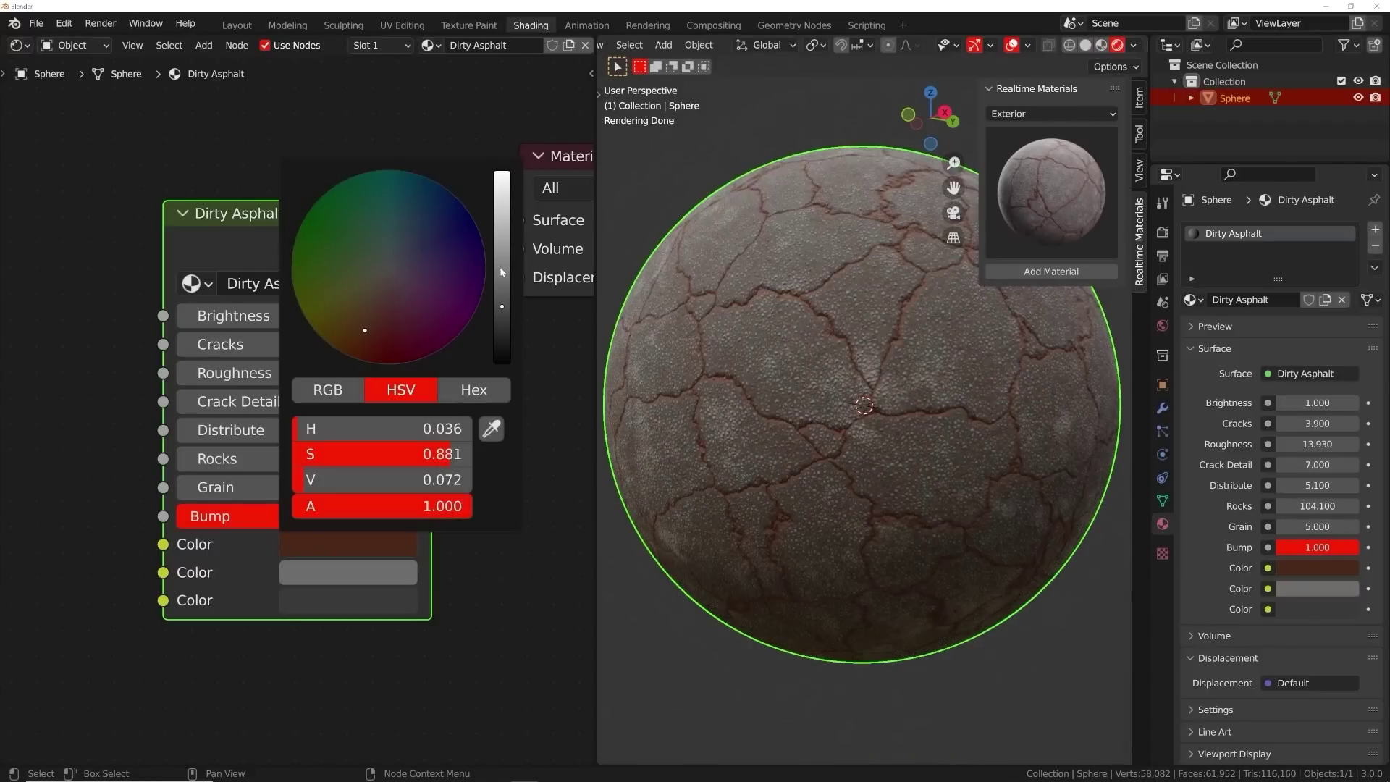
- Adjust the brightness of the sphere's Dirty Asphalt colour and the roughness of the Master Glass on the helmet visor
{"action": "left_click_drag", "start_coordinate": [499, 155], "coordinate": [500, 274]}
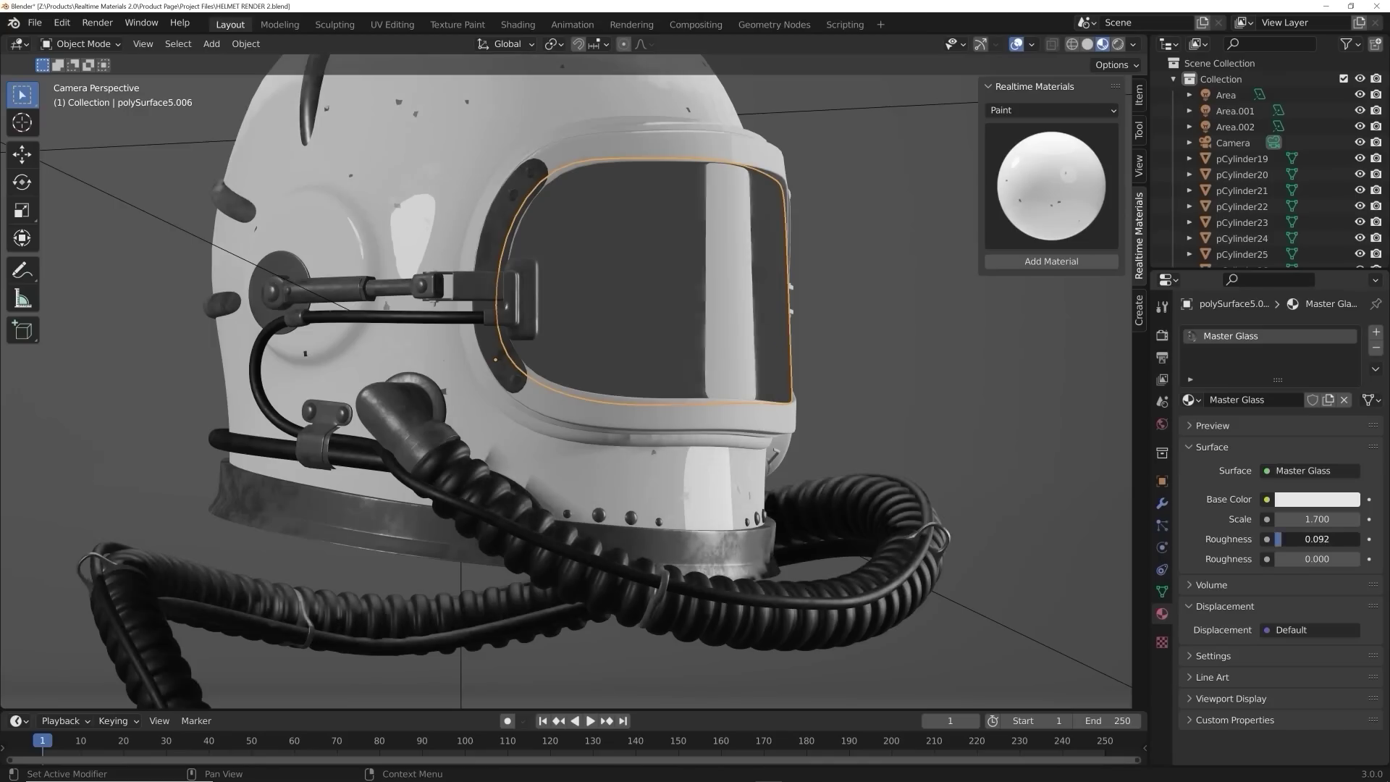
{"action": "left_click_drag", "start_coordinate": [1283, 539], "coordinate": [1297, 559]}
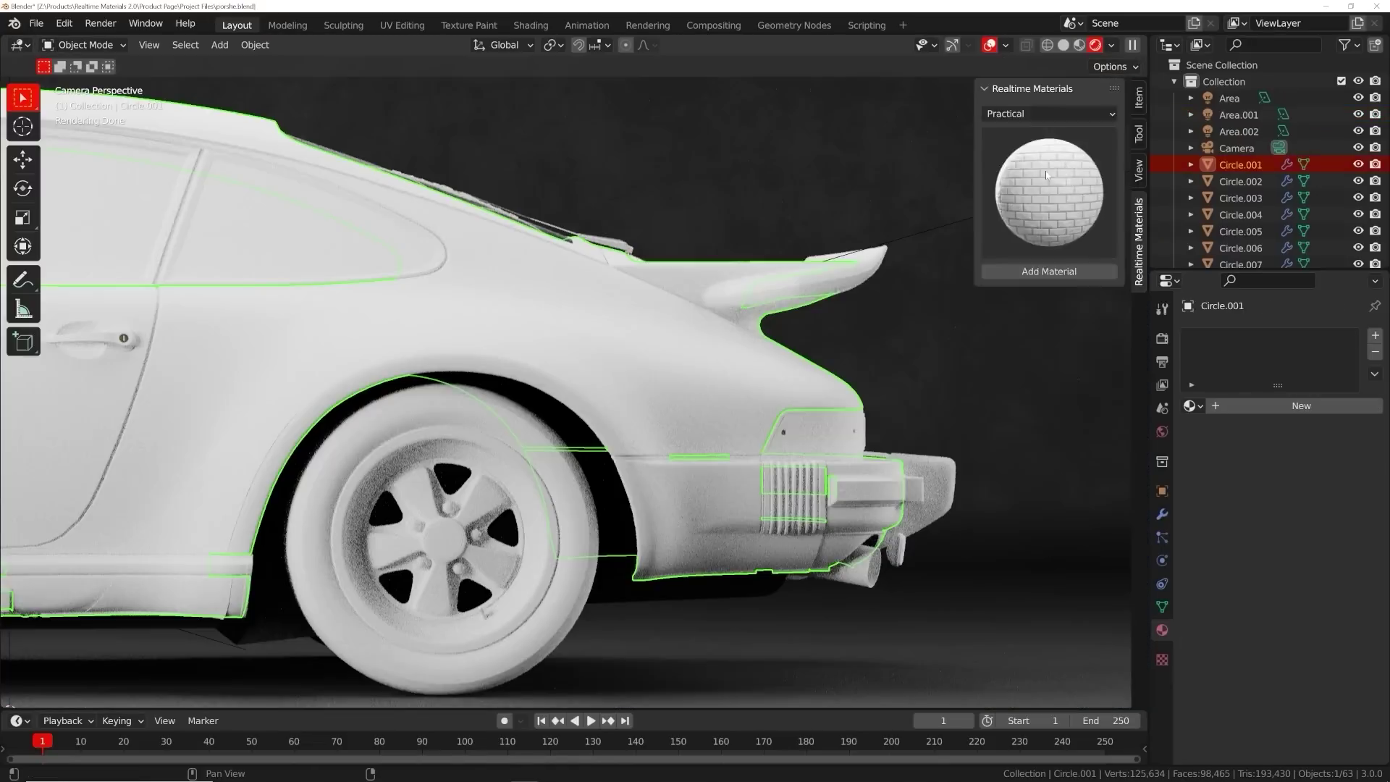
- Choose a library material for the car body and switch the material category to Surfaces for the trim
{"action": "left_click", "coordinate": [1049, 192]}
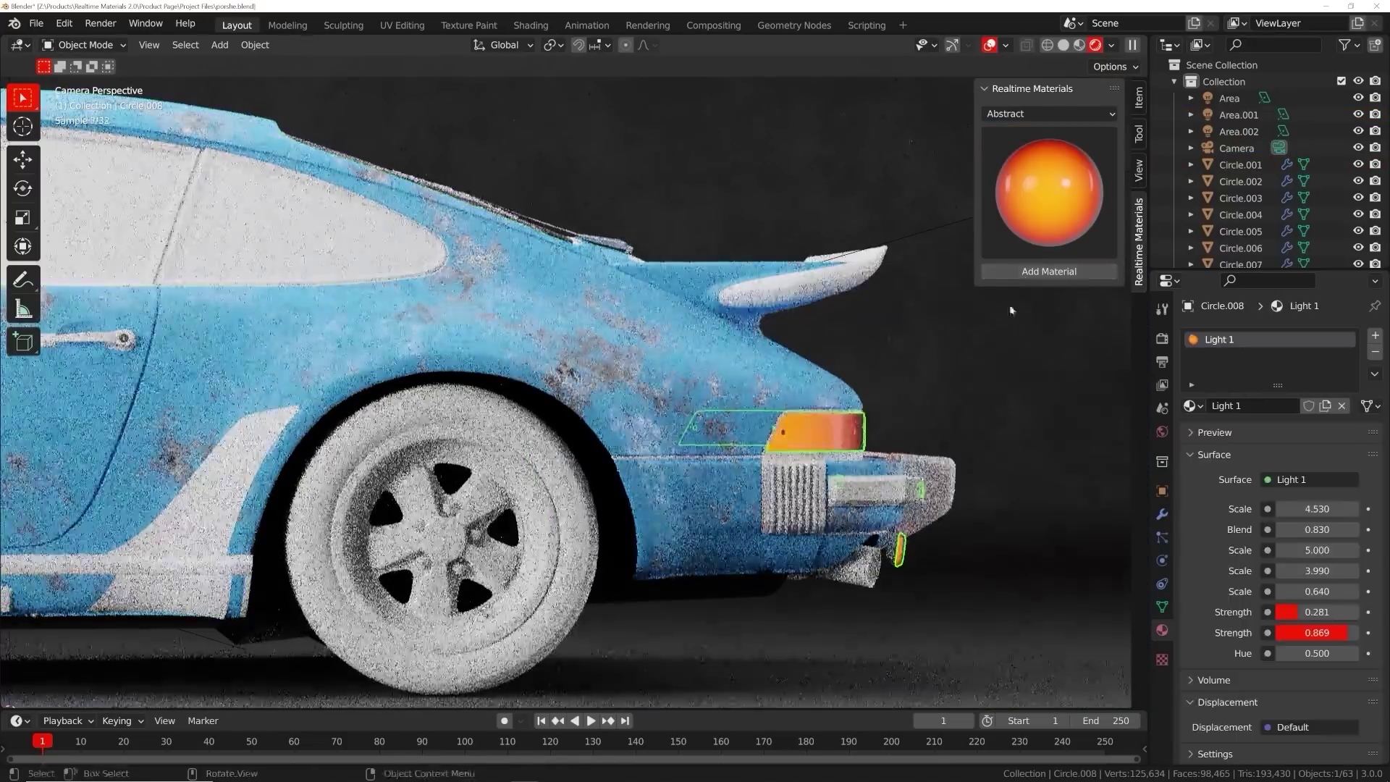
{"action": "left_click", "coordinate": [1049, 113]}
{"action": "left_click", "coordinate": [1028, 347]}
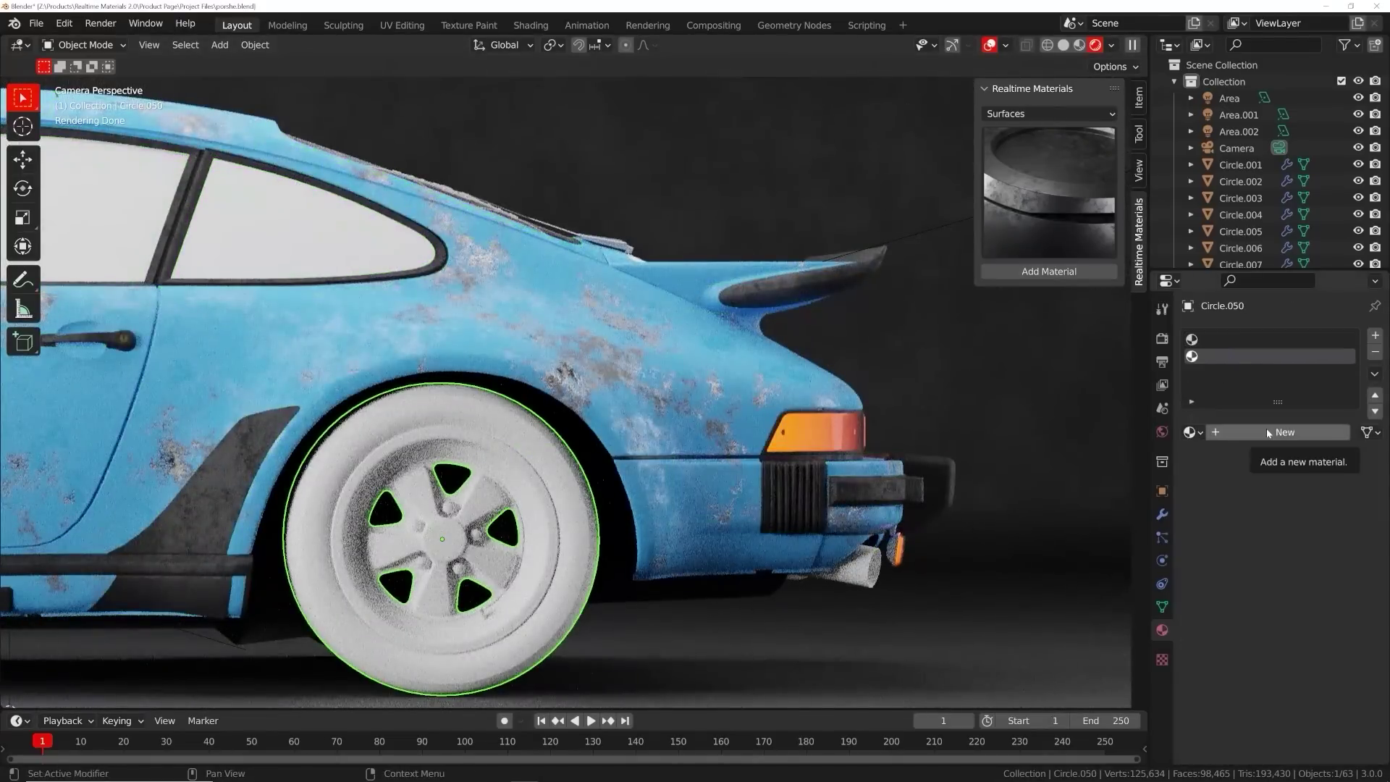
- Apply the Rubber material to the car's tyre and a metallic material to its wheel rim
{"action": "left_click", "coordinate": [1050, 114]}
{"action": "left_click", "coordinate": [1014, 186]}
{"action": "left_click", "coordinate": [1049, 271]}
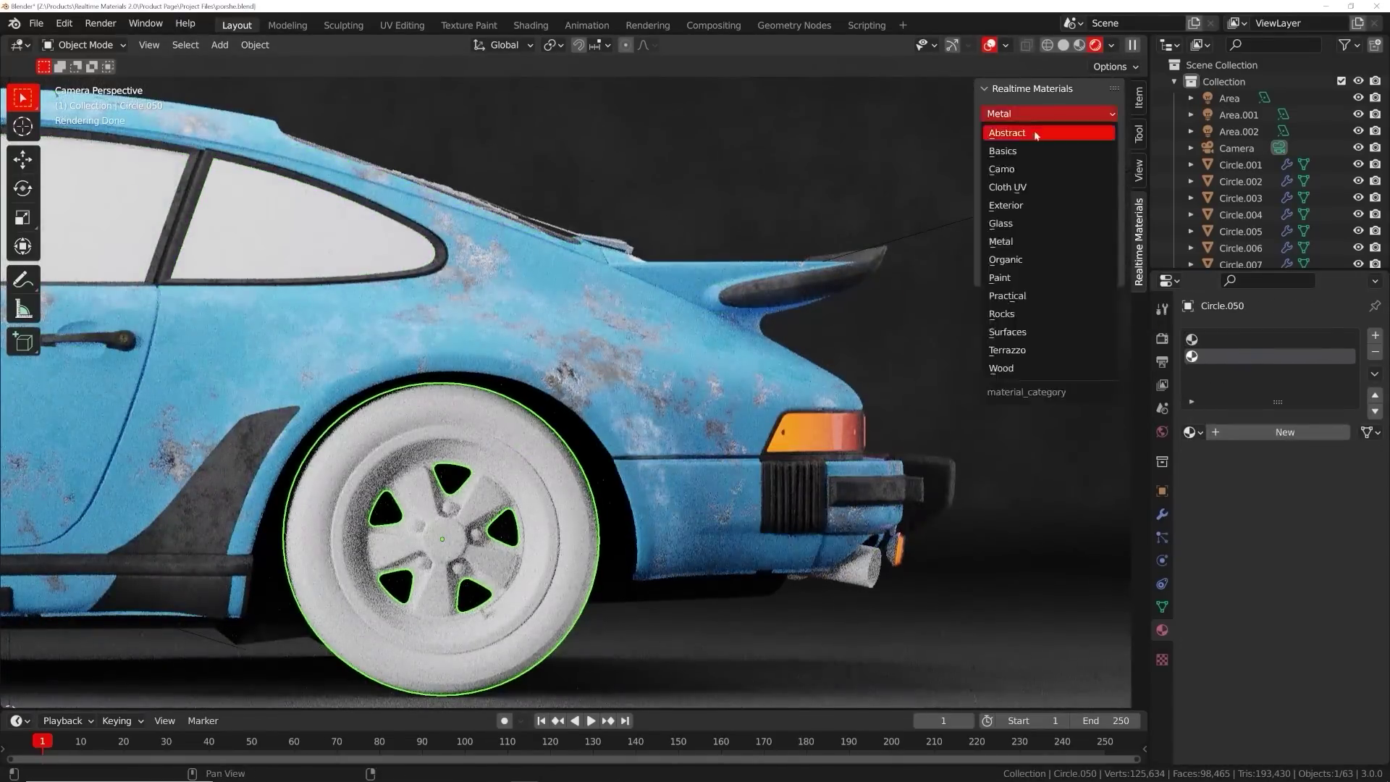
{"action": "left_click", "coordinate": [1014, 186]}
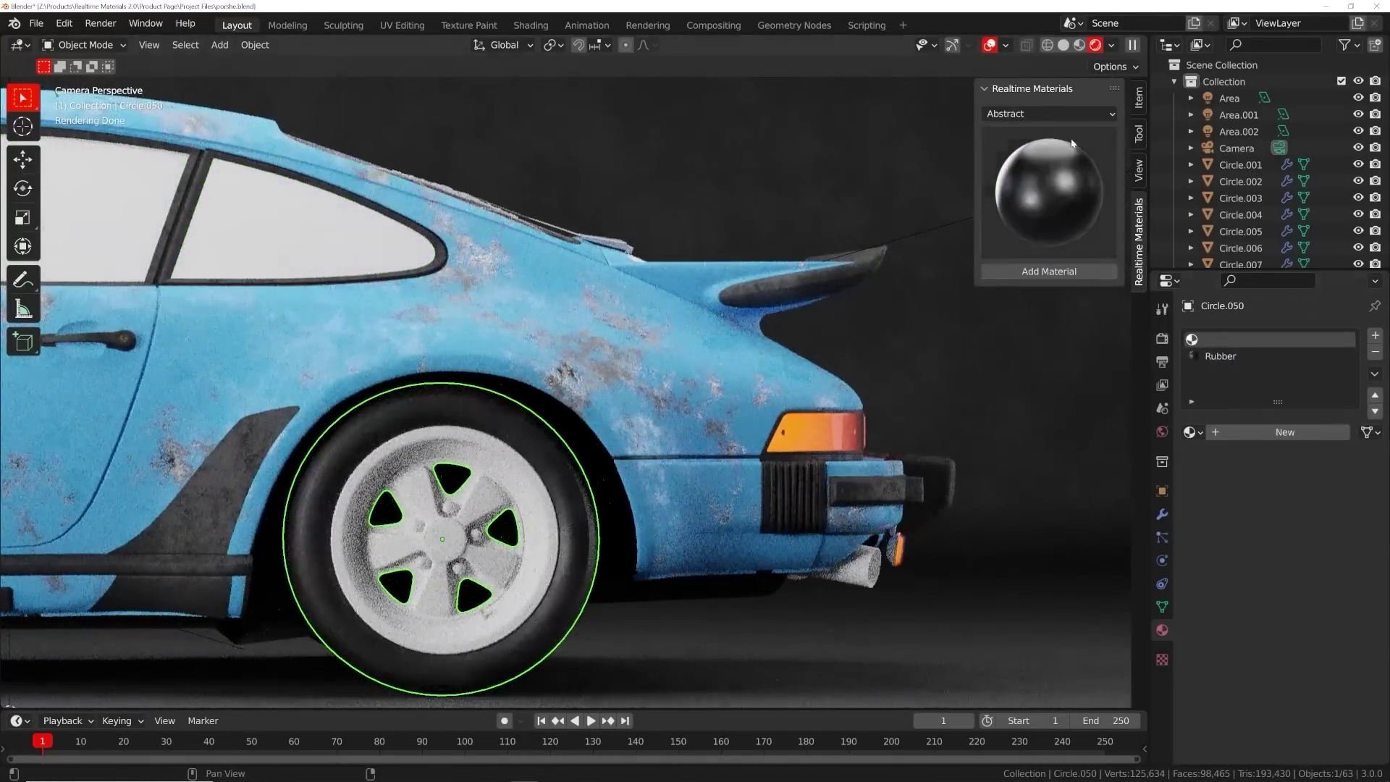
{"action": "left_click", "coordinate": [1050, 271]}
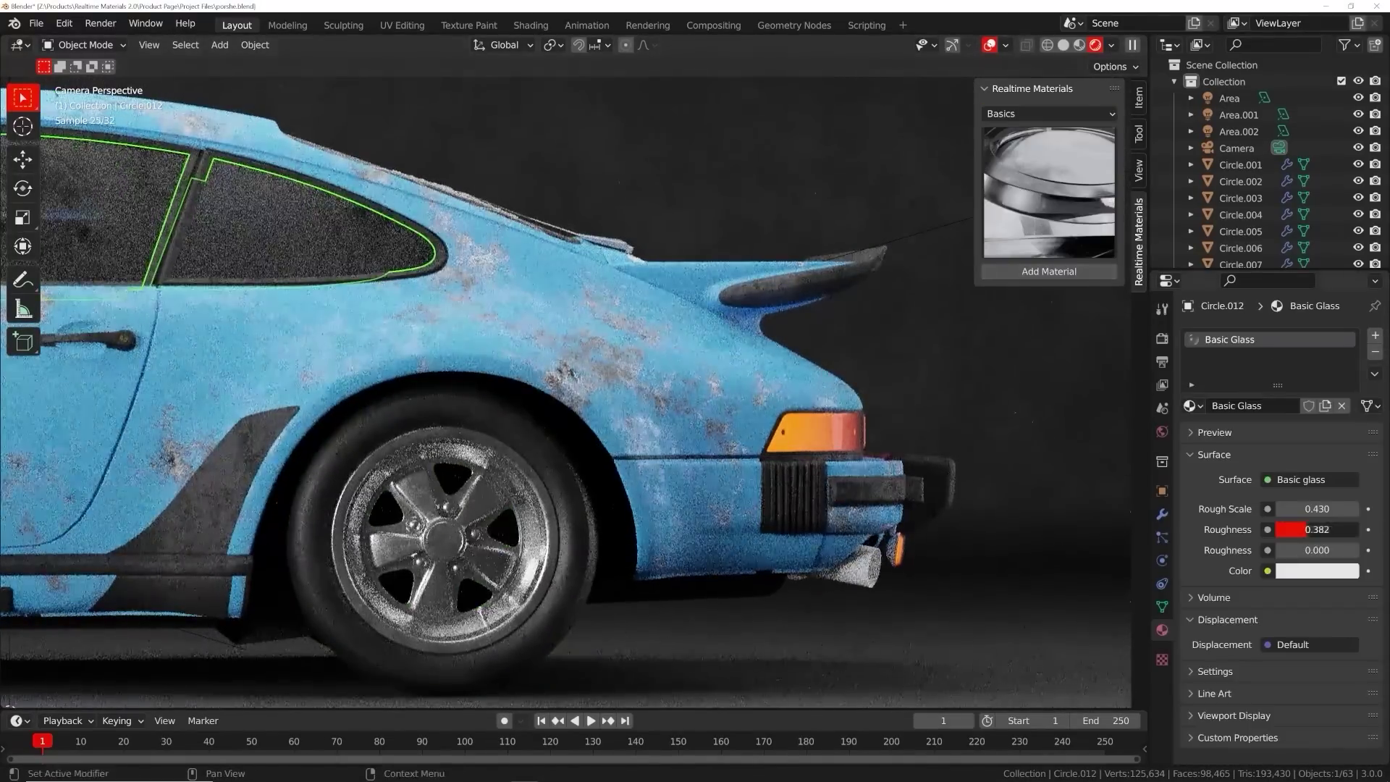
{"action": "left_click", "coordinate": [1050, 114]}
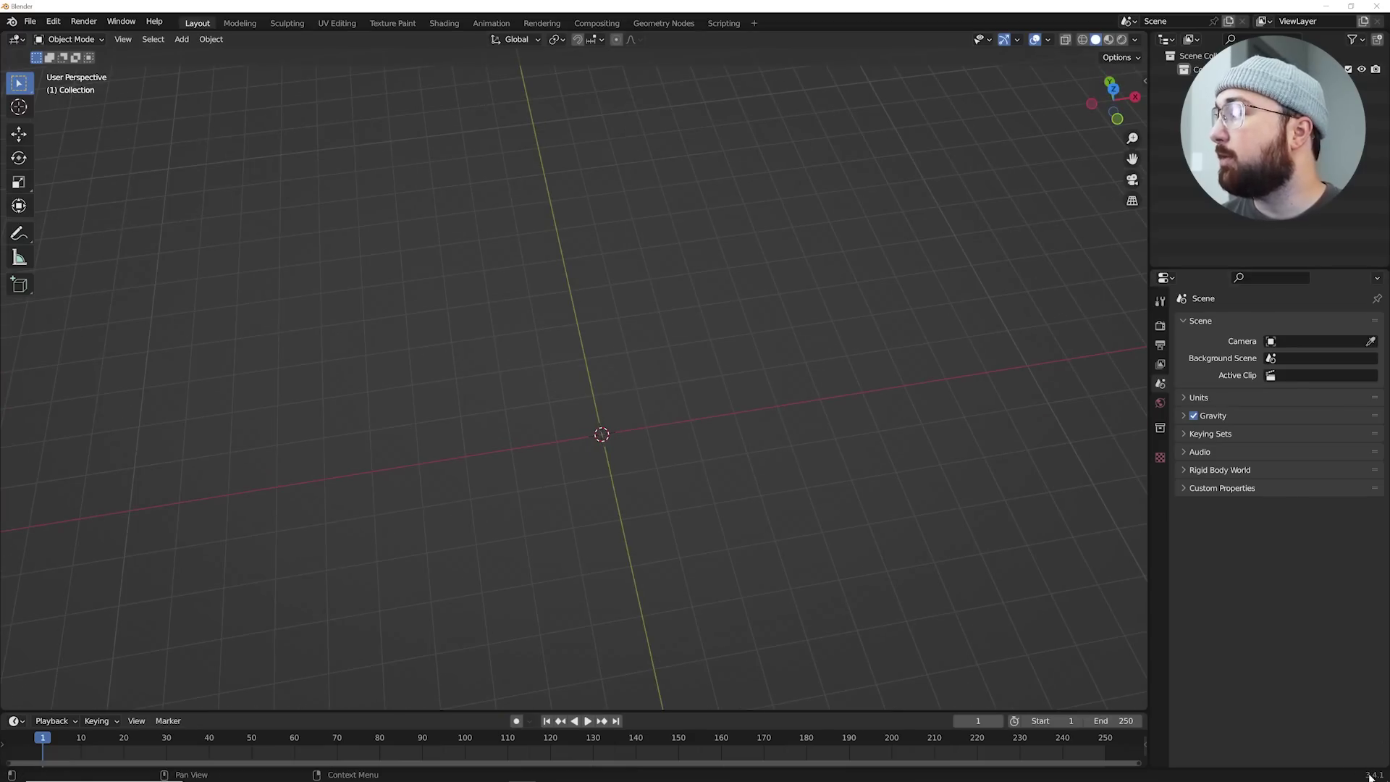
- Add a plane mesh at the centre of the empty scene
{"action": "middle_click_drag", "start_coordinate": [825, 544], "coordinate": [534, 236]}
{"action": "key", "text": "shift+a"}
{"action": "mouse_move", "coordinate": [534, 234]}
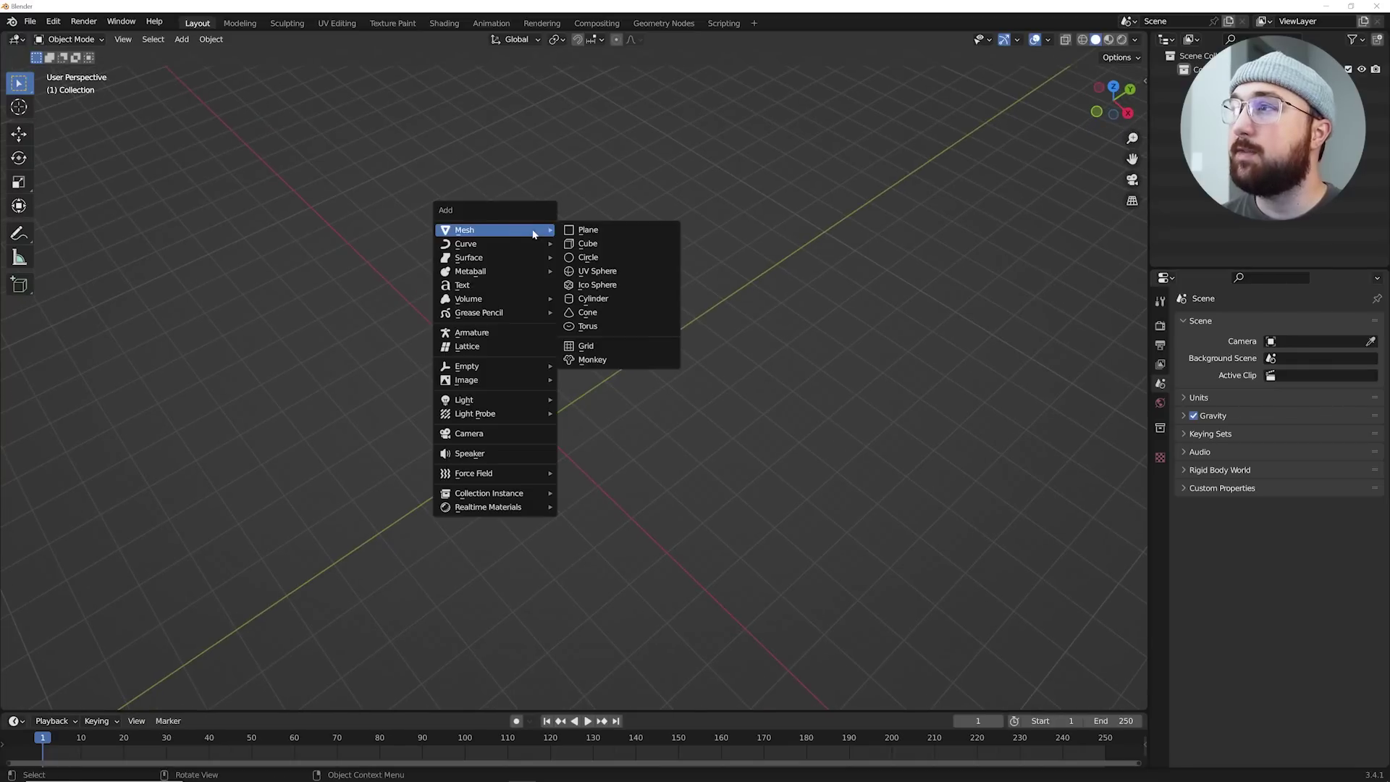
{"action": "left_click", "coordinate": [591, 233]}
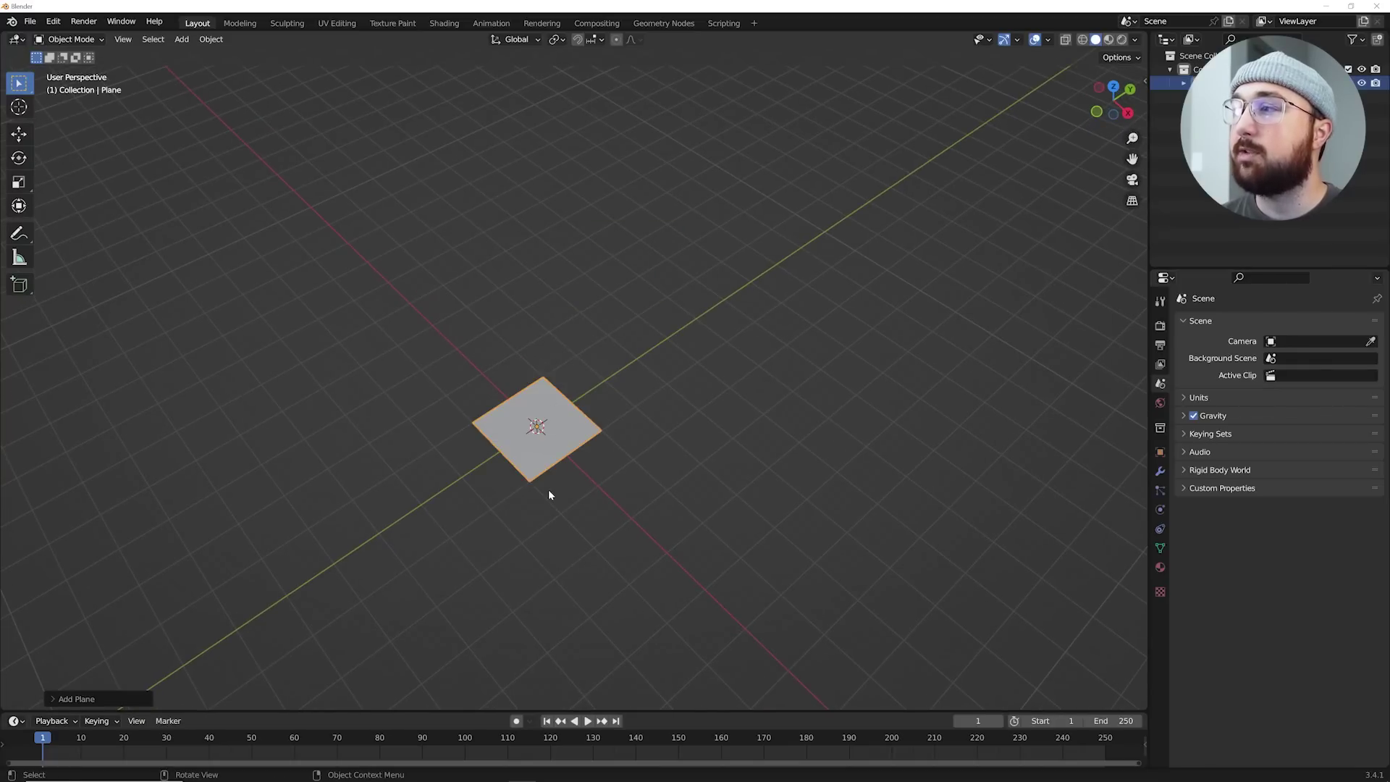
- Switch to the Geometry Nodes workspace and create a new geometry node tree for the plane
{"action": "left_click", "coordinate": [660, 23]}
{"action": "left_click_drag", "start_coordinate": [477, 410], "coordinate": [337, 397]}
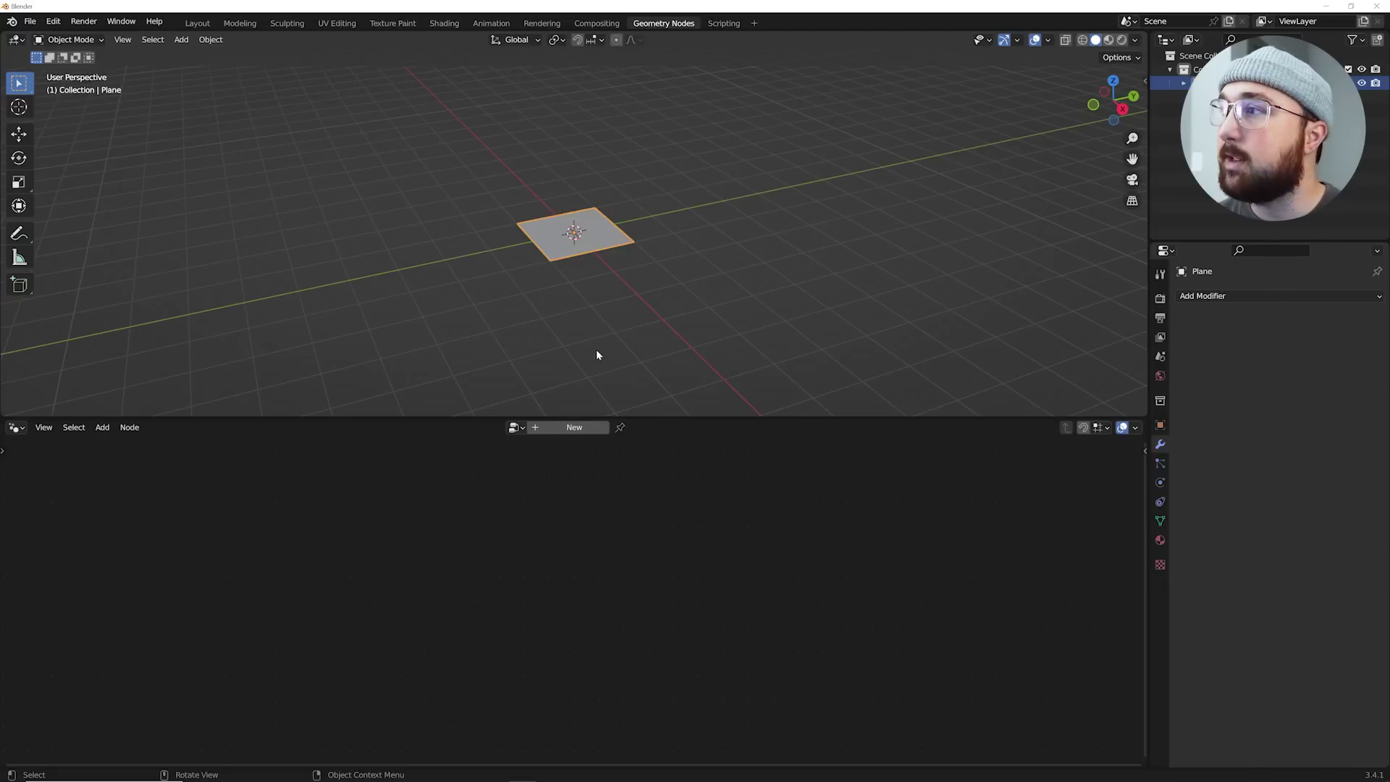
{"action": "left_click", "coordinate": [587, 434]}
- Replace the Group Input node with a Grid node and connect its Mesh output to the Group Output's Geometry
{"action": "left_click", "coordinate": [223, 637]}
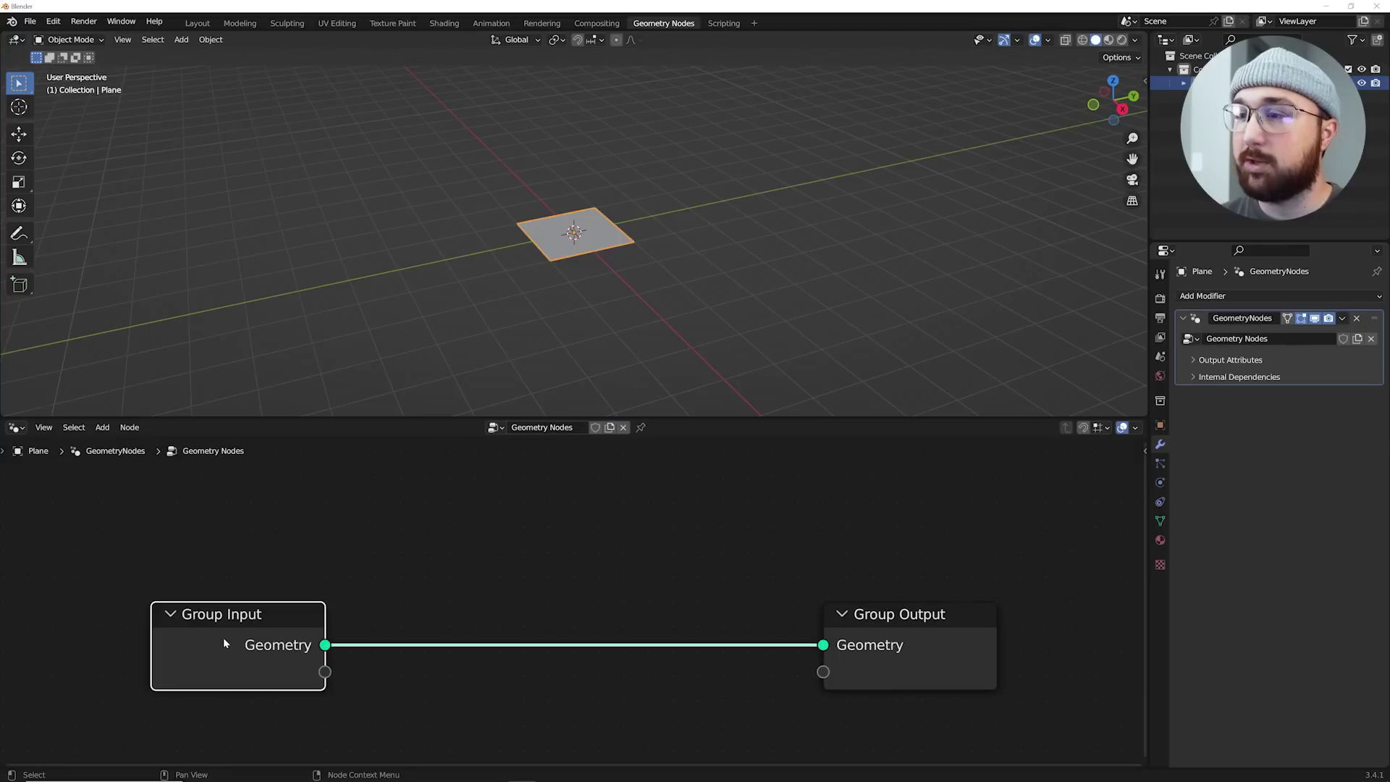
{"action": "key", "text": "x"}
{"action": "key", "text": "shift+a"}
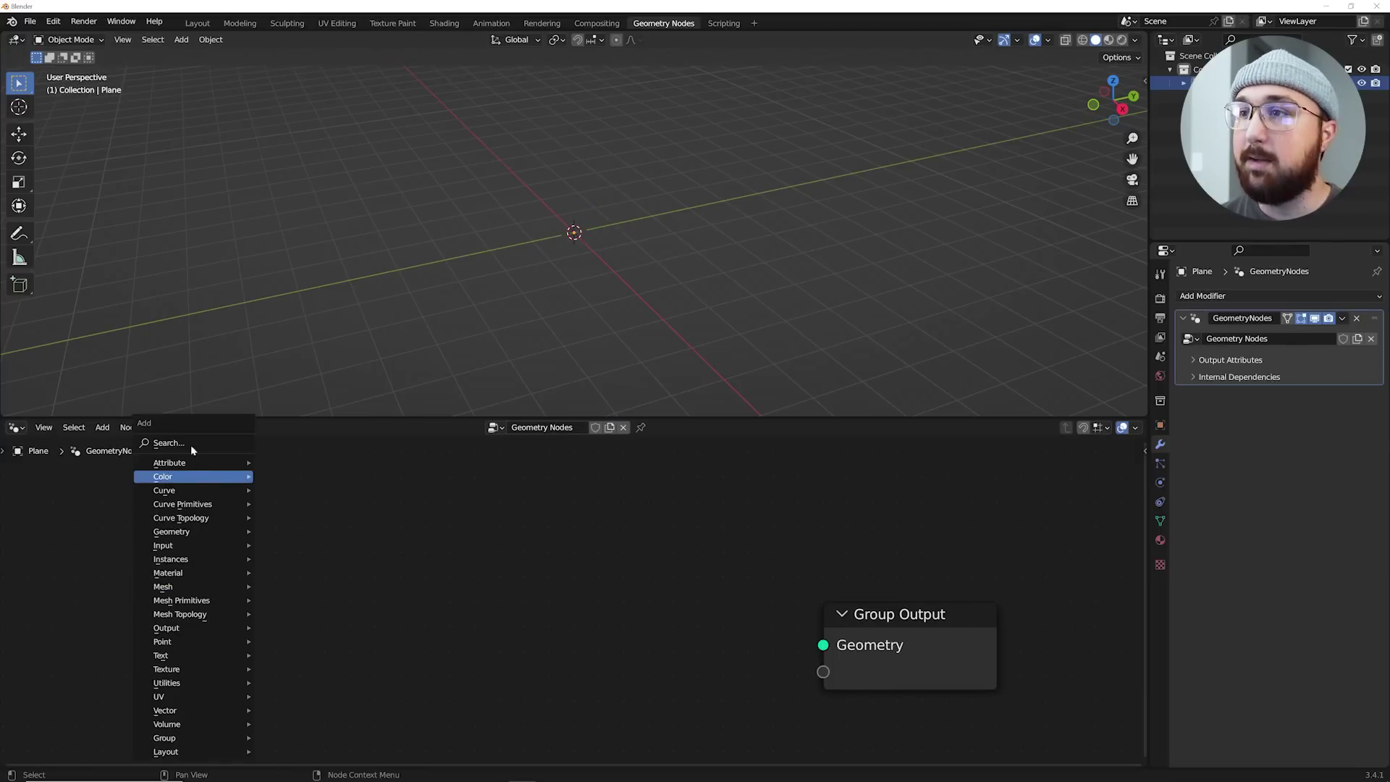
{"action": "type", "text": "grid"}
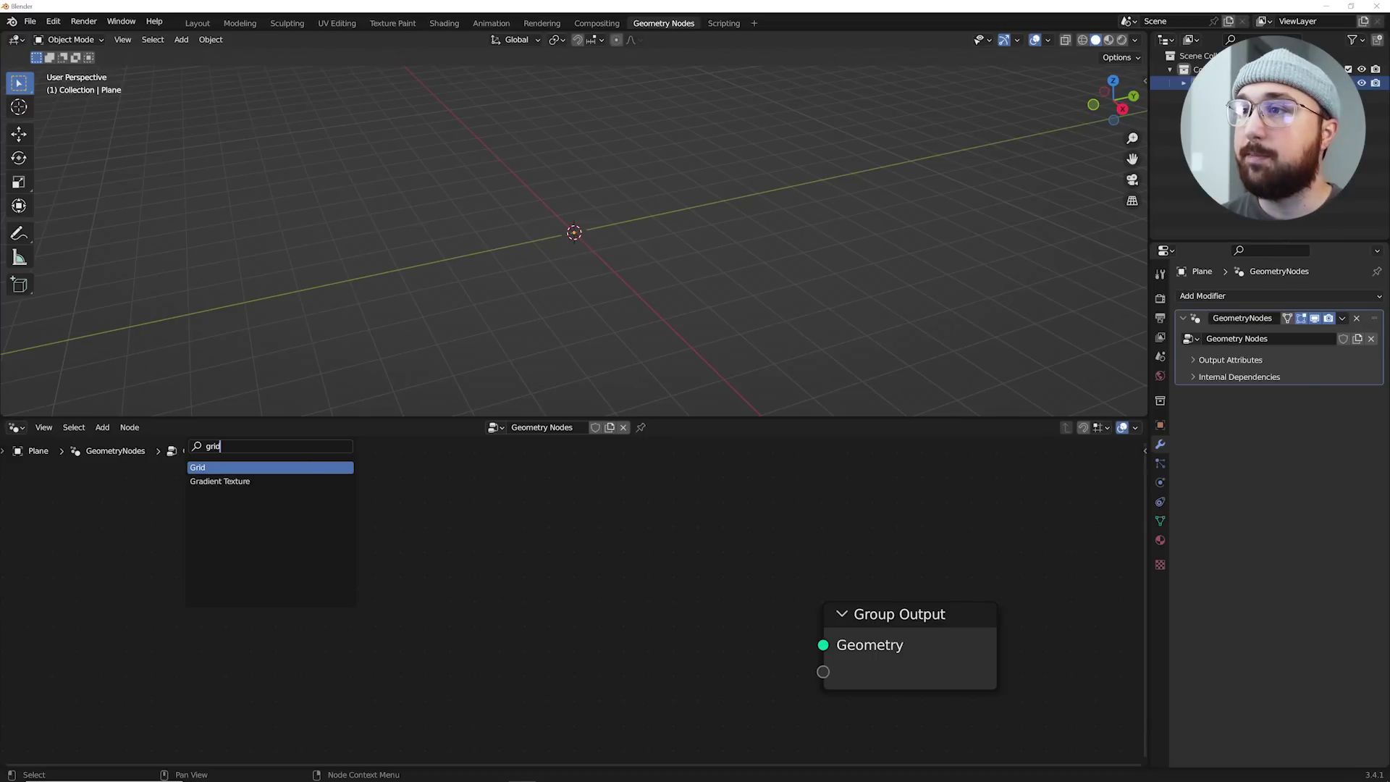
{"action": "key", "text": "Return"}
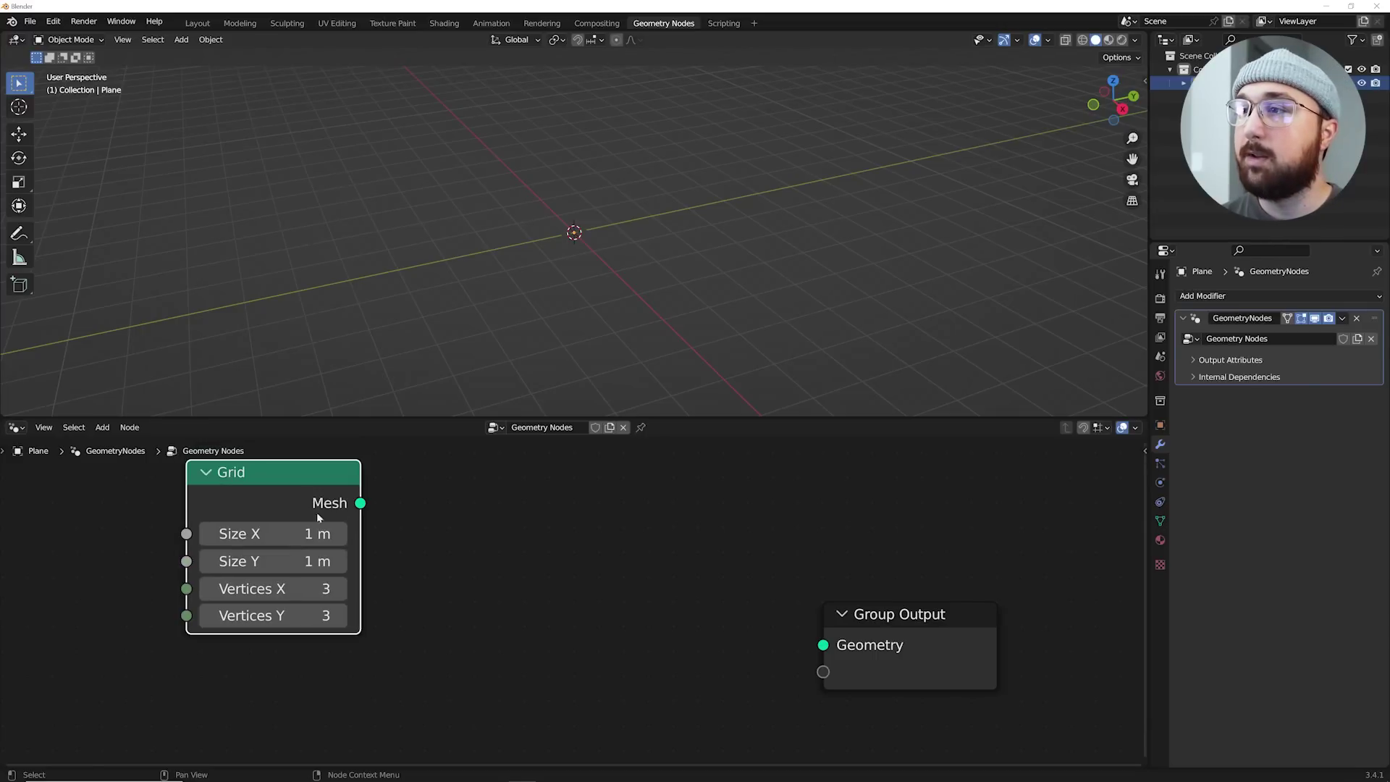
{"action": "left_click_drag", "start_coordinate": [360, 502], "coordinate": [824, 645]}
{"action": "left_click", "coordinate": [404, 549]}
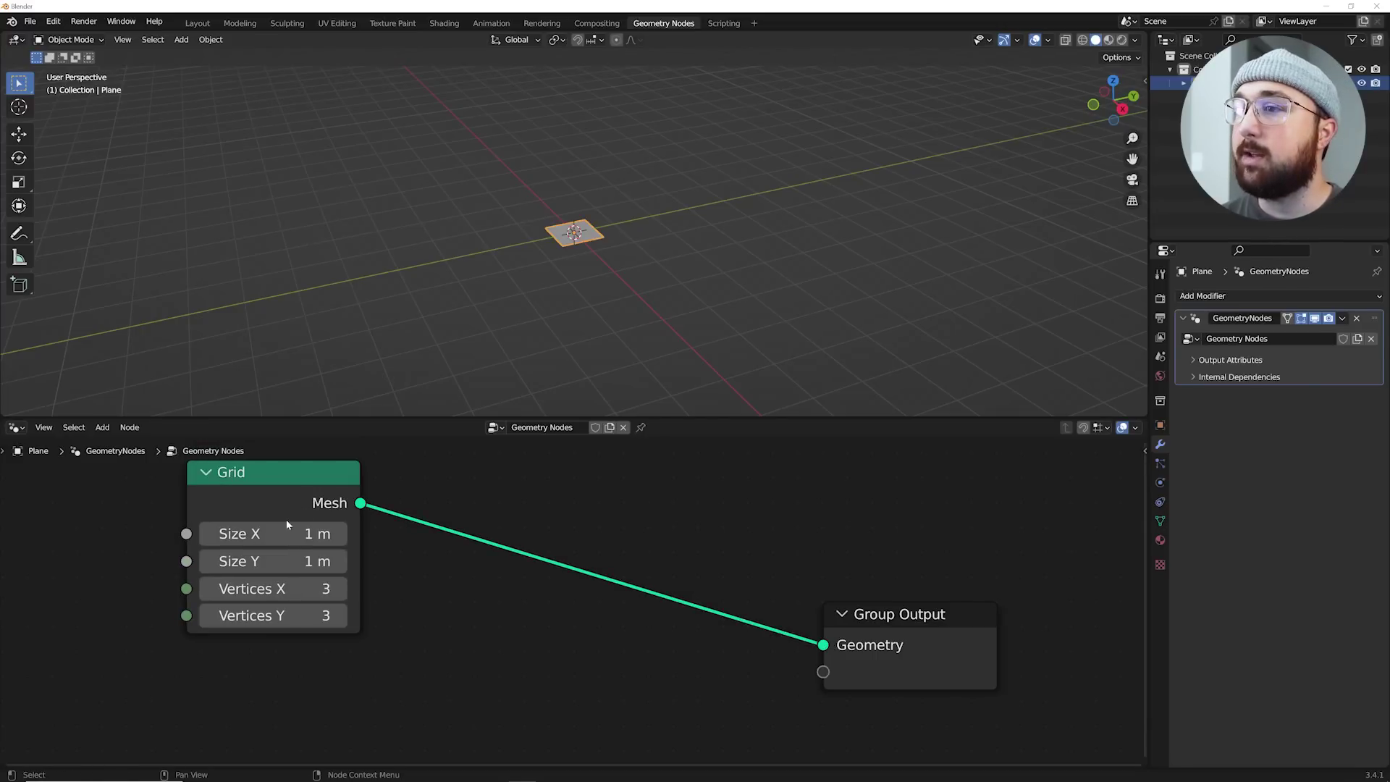
- Set the Grid node's Size X and Size Y to 10 m and show the viewport in wireframe
{"action": "left_click_drag", "start_coordinate": [277, 533], "coordinate": [278, 561]}
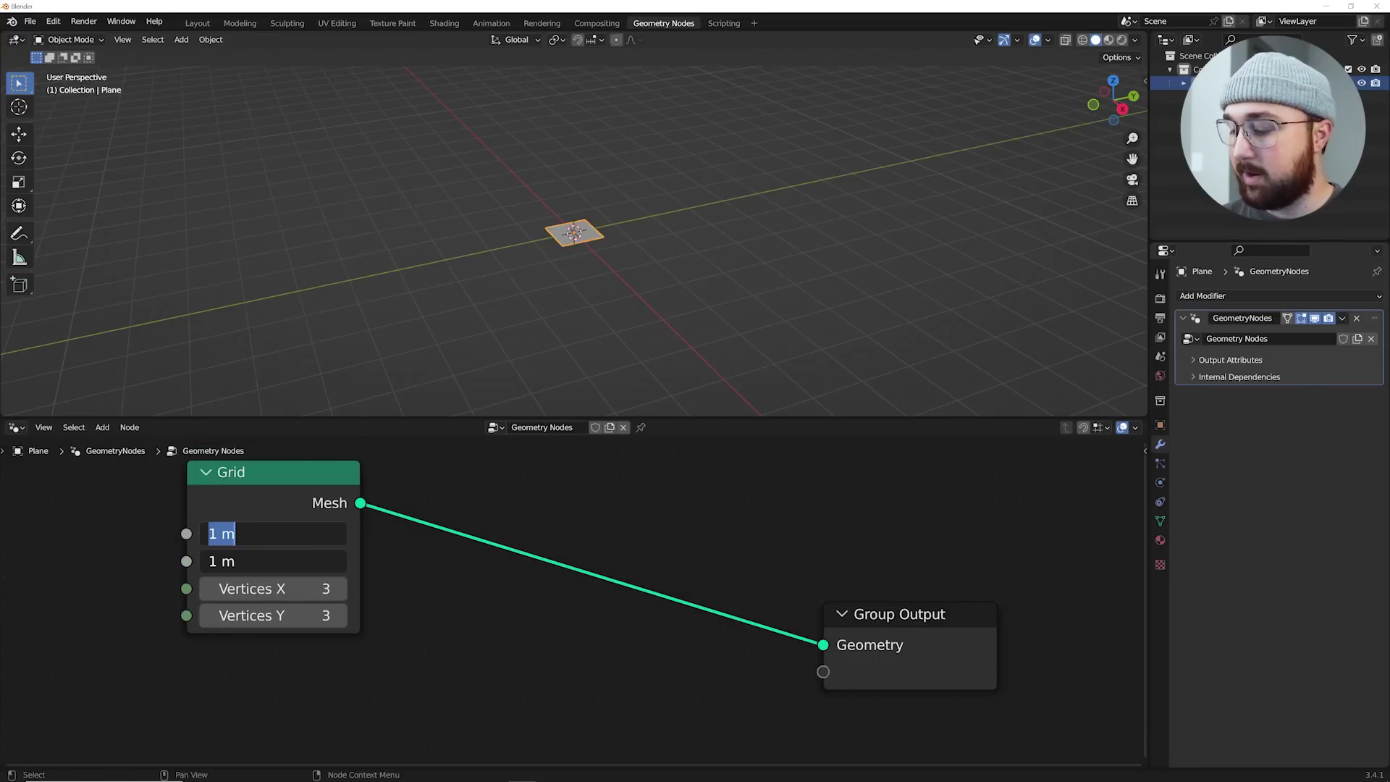
{"action": "key", "text": "Return"}
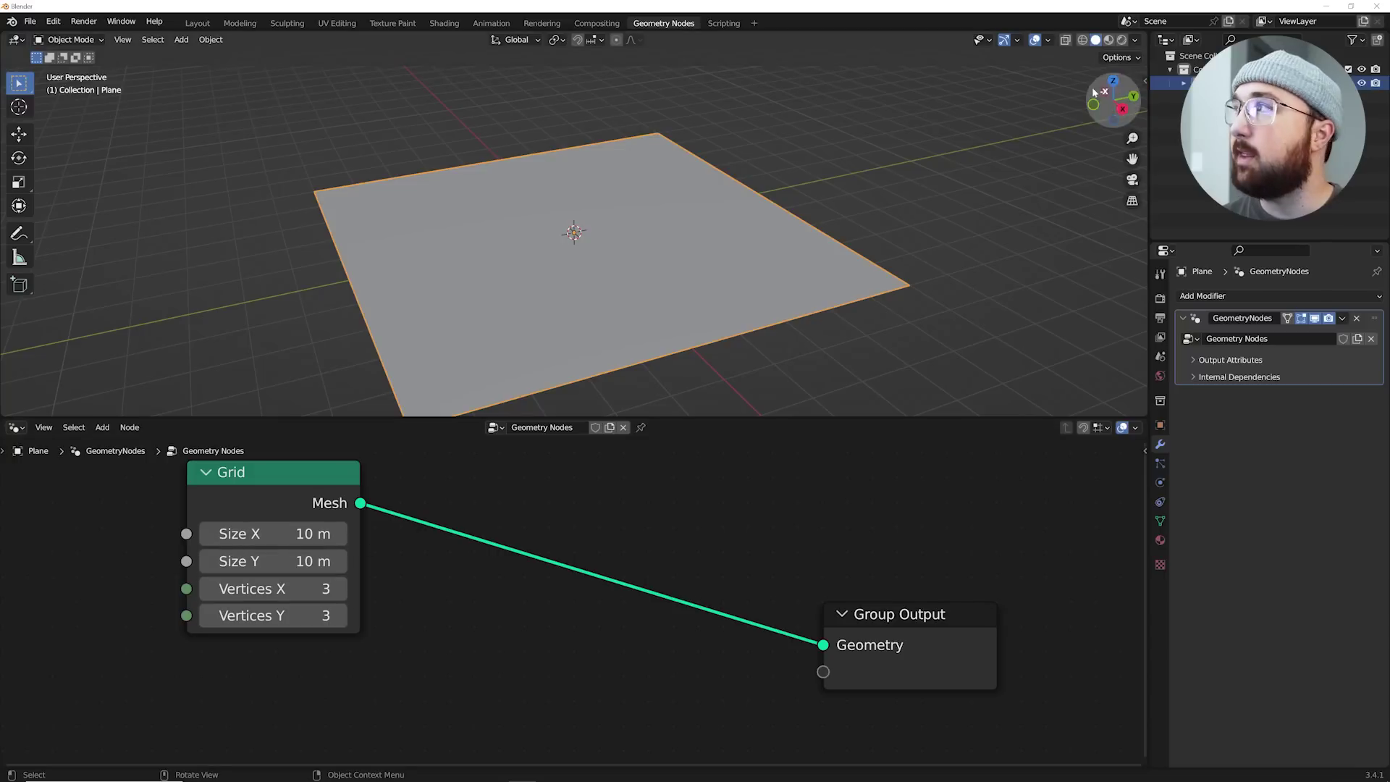
{"action": "left_click", "coordinate": [1066, 40]}
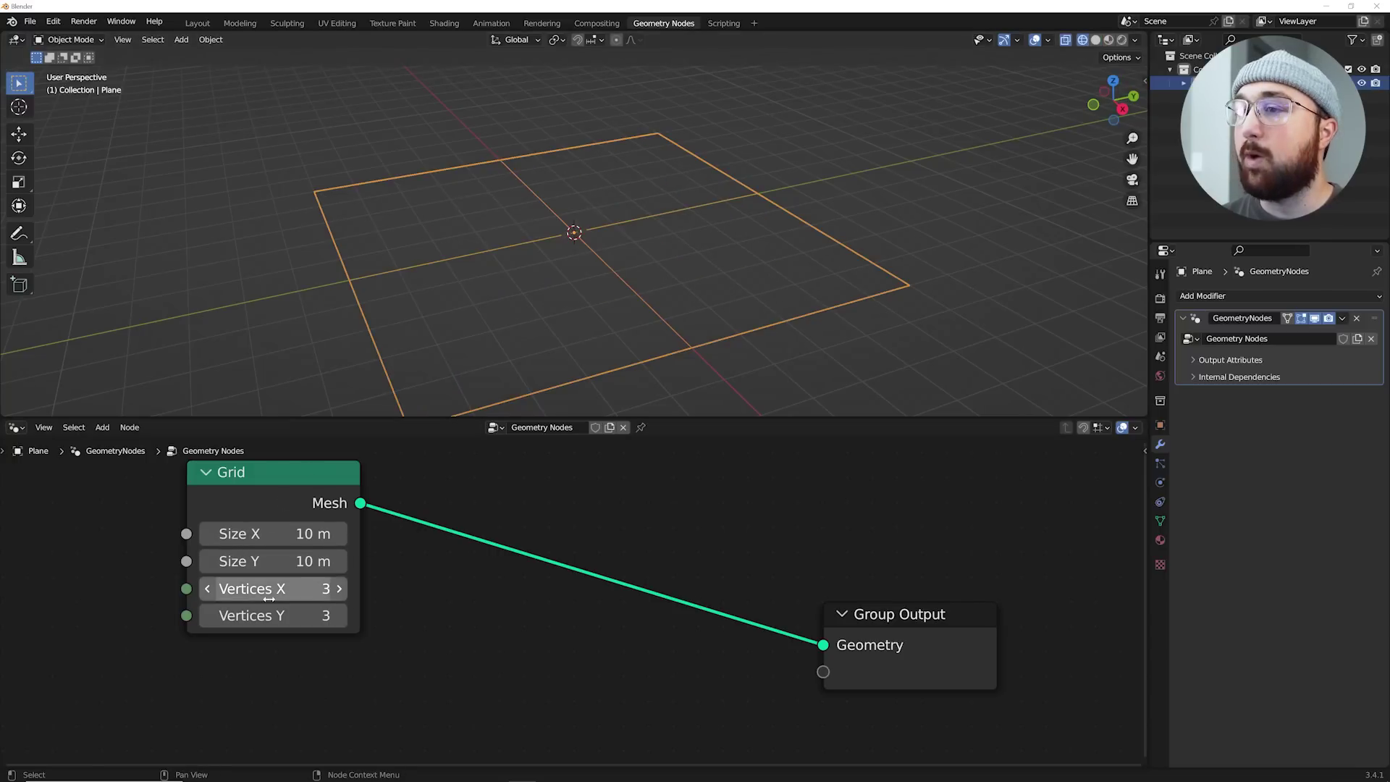
- Set the Grid node's Vertices X and Y to 102 and move the Group Output node farther away from it
{"action": "left_click_drag", "start_coordinate": [276, 589], "coordinate": [441, 616]}
{"action": "middle_click_drag", "start_coordinate": [855, 636], "coordinate": [582, 630]}
{"action": "left_click", "coordinate": [657, 630]}
{"action": "left_click_drag", "start_coordinate": [658, 629], "coordinate": [829, 509]}
{"action": "middle_click_drag", "start_coordinate": [436, 525], "coordinate": [539, 568]}
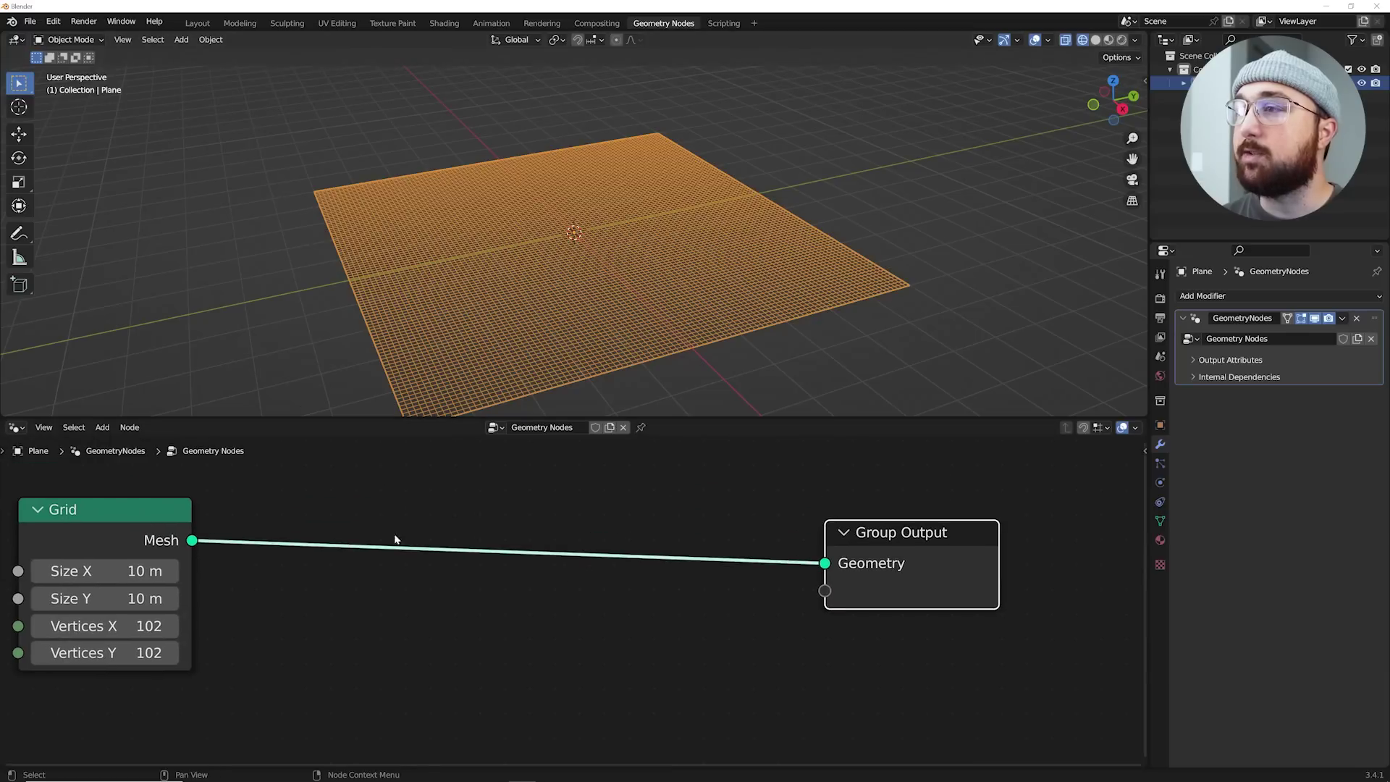
- Insert a Separate Geometry node between the Grid and Group Output nodes and set its domain to Face
{"action": "key", "text": "shift+a"}
{"action": "left_click", "coordinate": [395, 456]}
{"action": "type", "text": "sepa"}
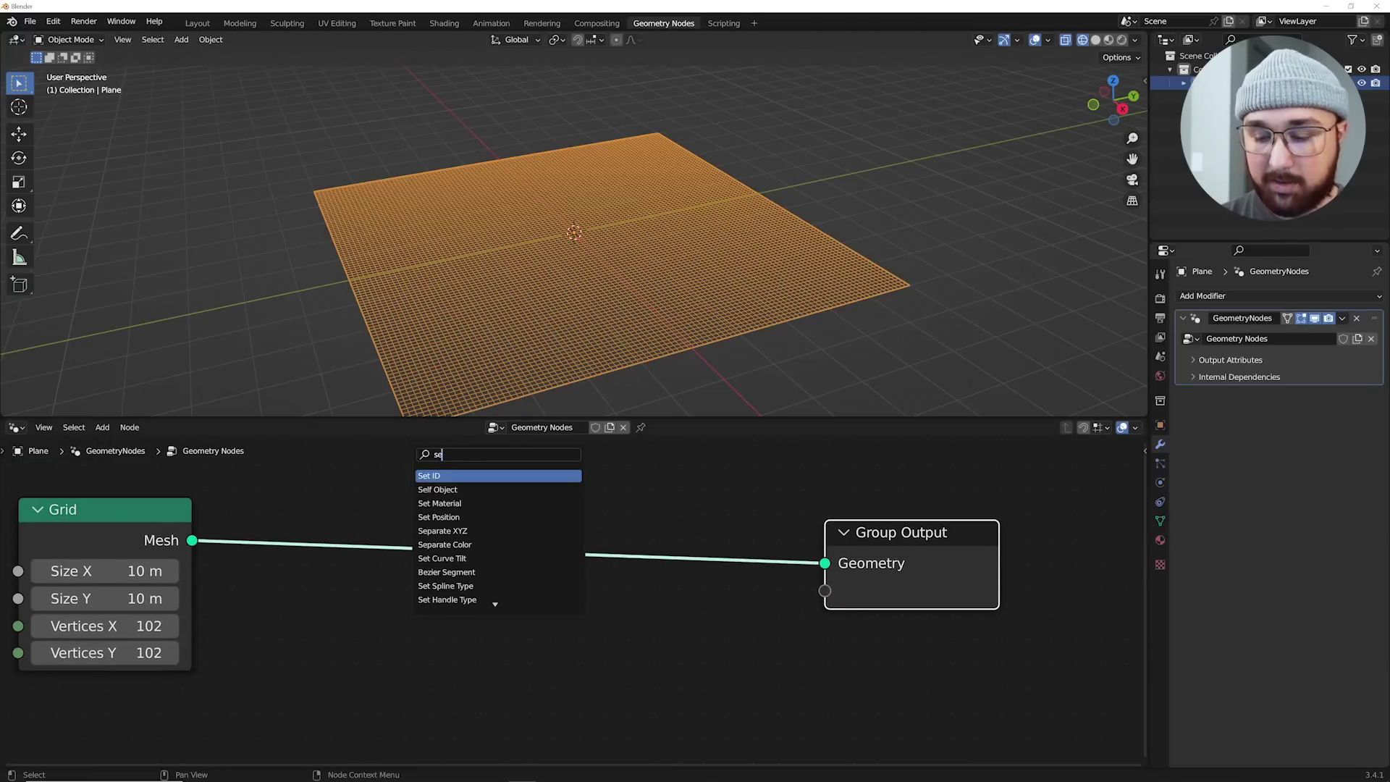
{"action": "key", "text": "Down"}
{"action": "key", "text": "Down"}
{"action": "key", "text": "Down"}
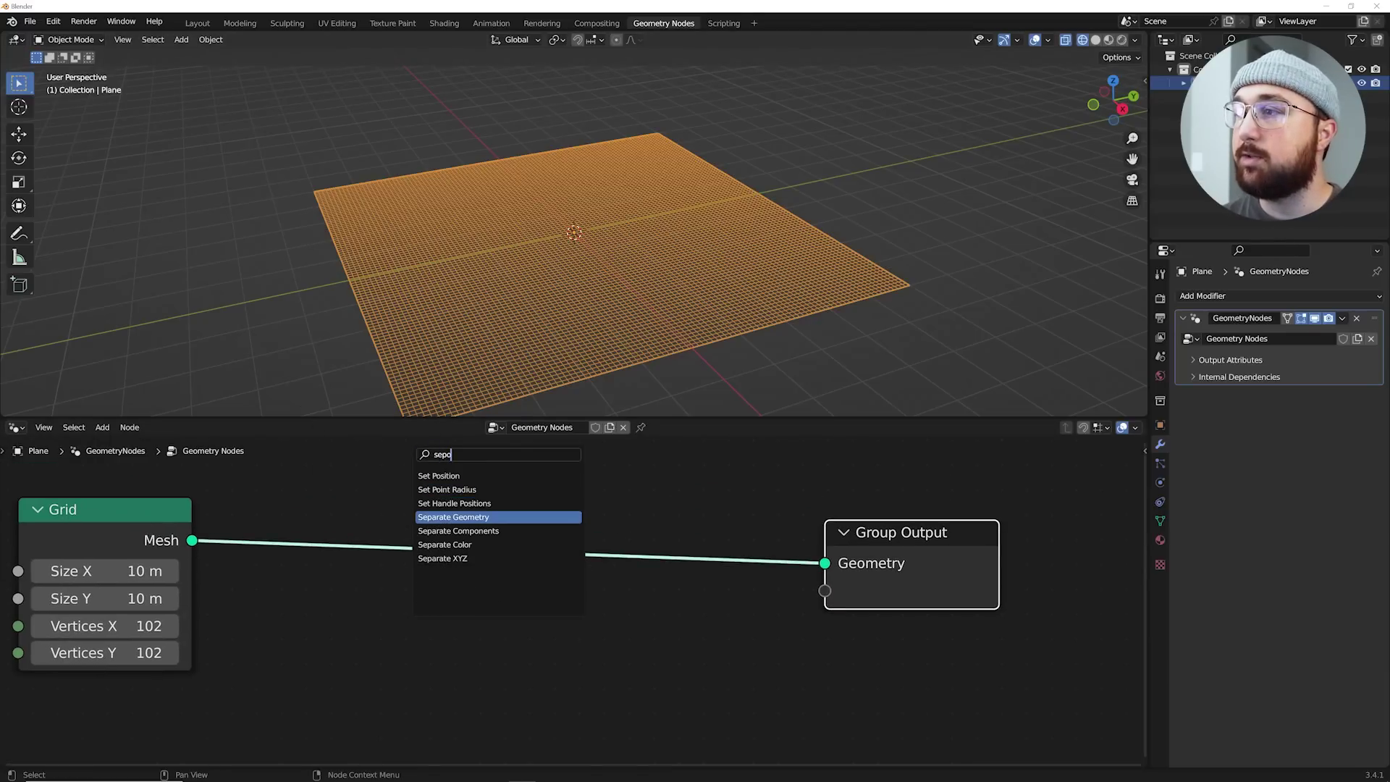
{"action": "key", "text": "Return"}
{"action": "left_click", "coordinate": [465, 576]}
{"action": "scroll", "coordinate": [560, 573], "scroll_direction": "down", "scroll_amount": 1}
{"action": "left_click", "coordinate": [562, 573]}
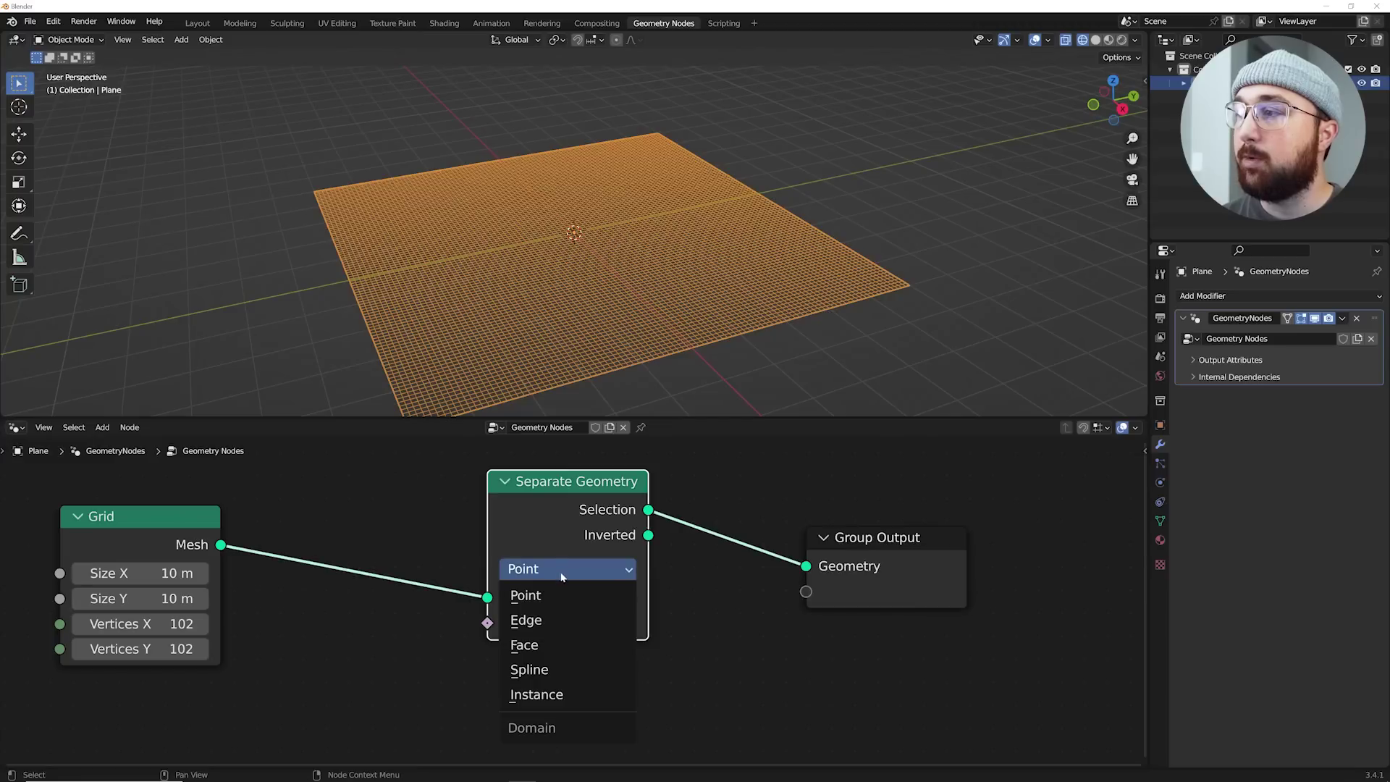
{"action": "left_click", "coordinate": [542, 646]}
- Add a Gradient Texture node and place it below the link between the Grid and Separate Geometry nodes
{"action": "scroll", "coordinate": [278, 540], "scroll_direction": "down", "scroll_amount": 5}
{"action": "middle_click_drag", "start_coordinate": [346, 591], "coordinate": [326, 537]}
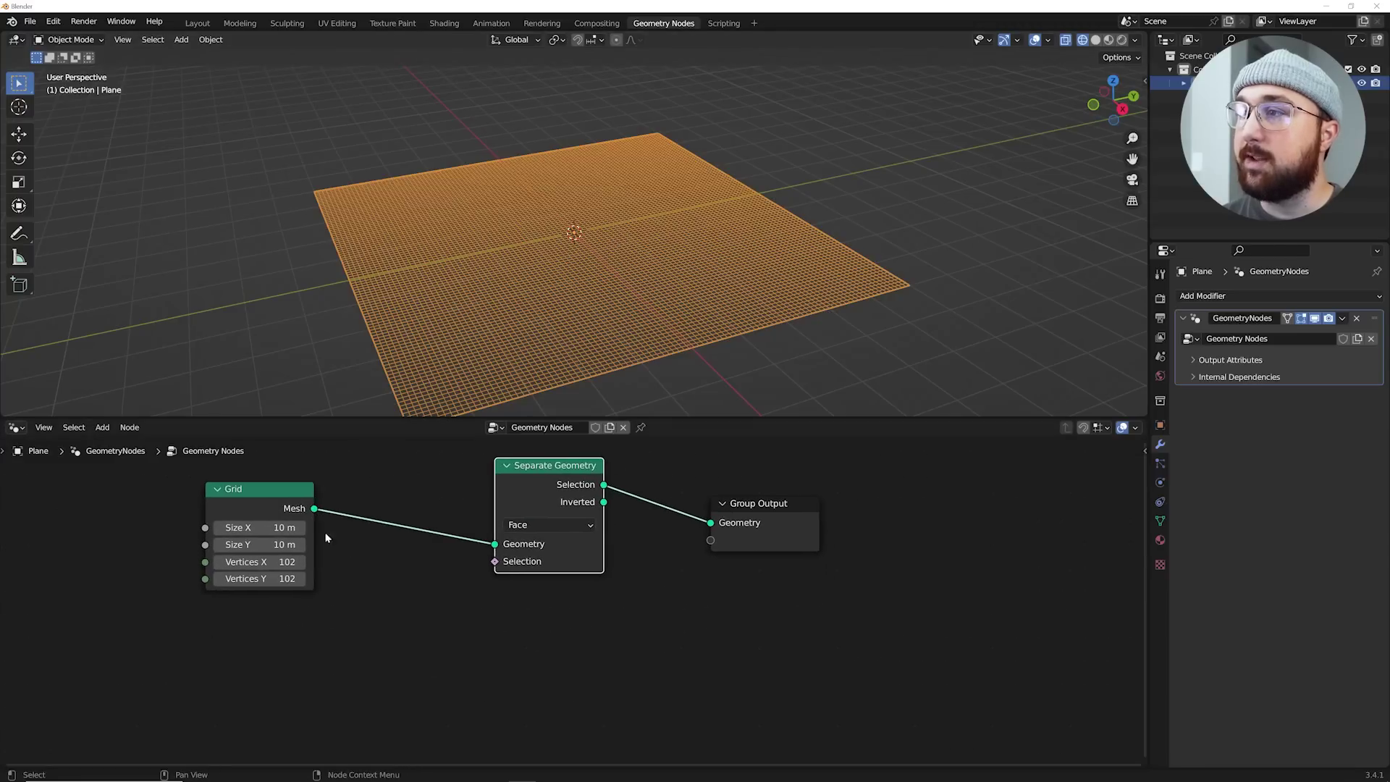
{"action": "key", "text": "shift+a"}
{"action": "left_click", "coordinate": [386, 454]}
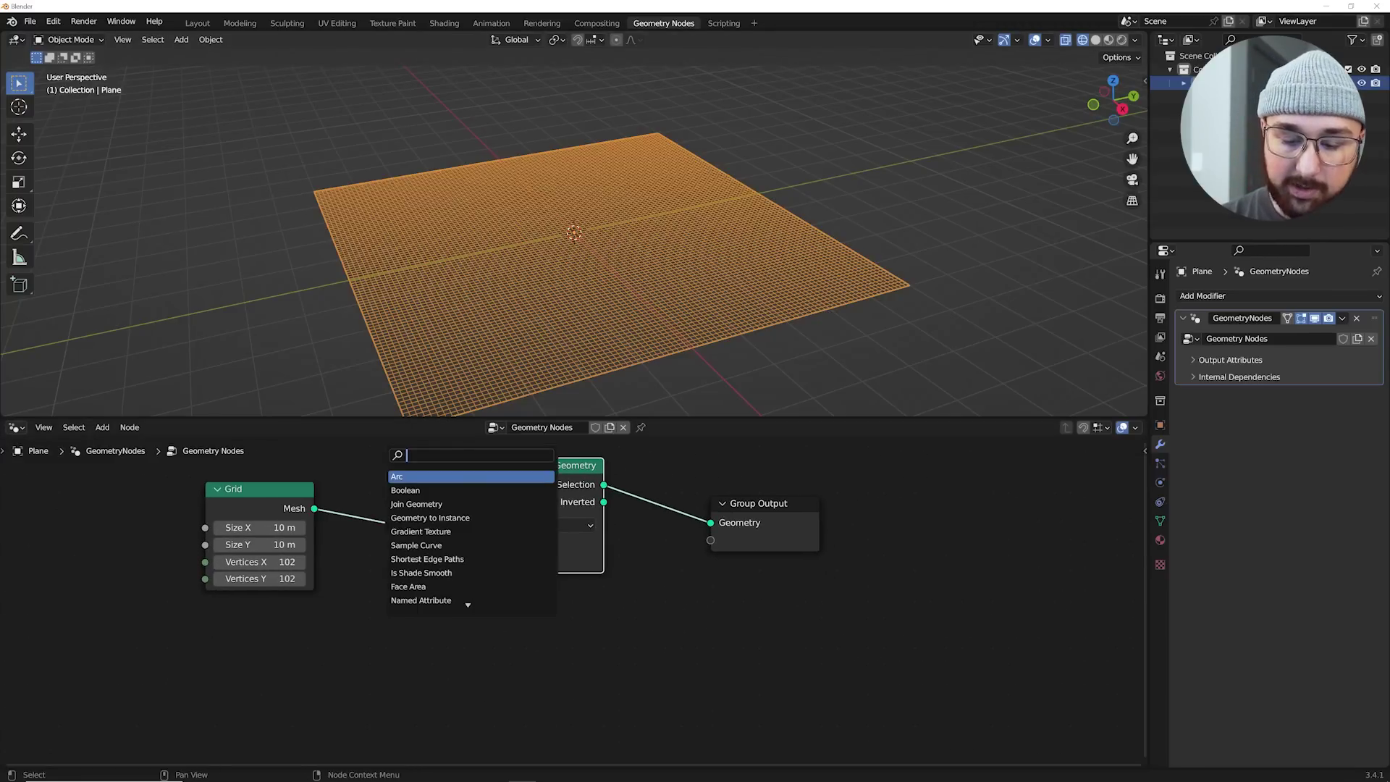
{"action": "type", "text": "grad"}
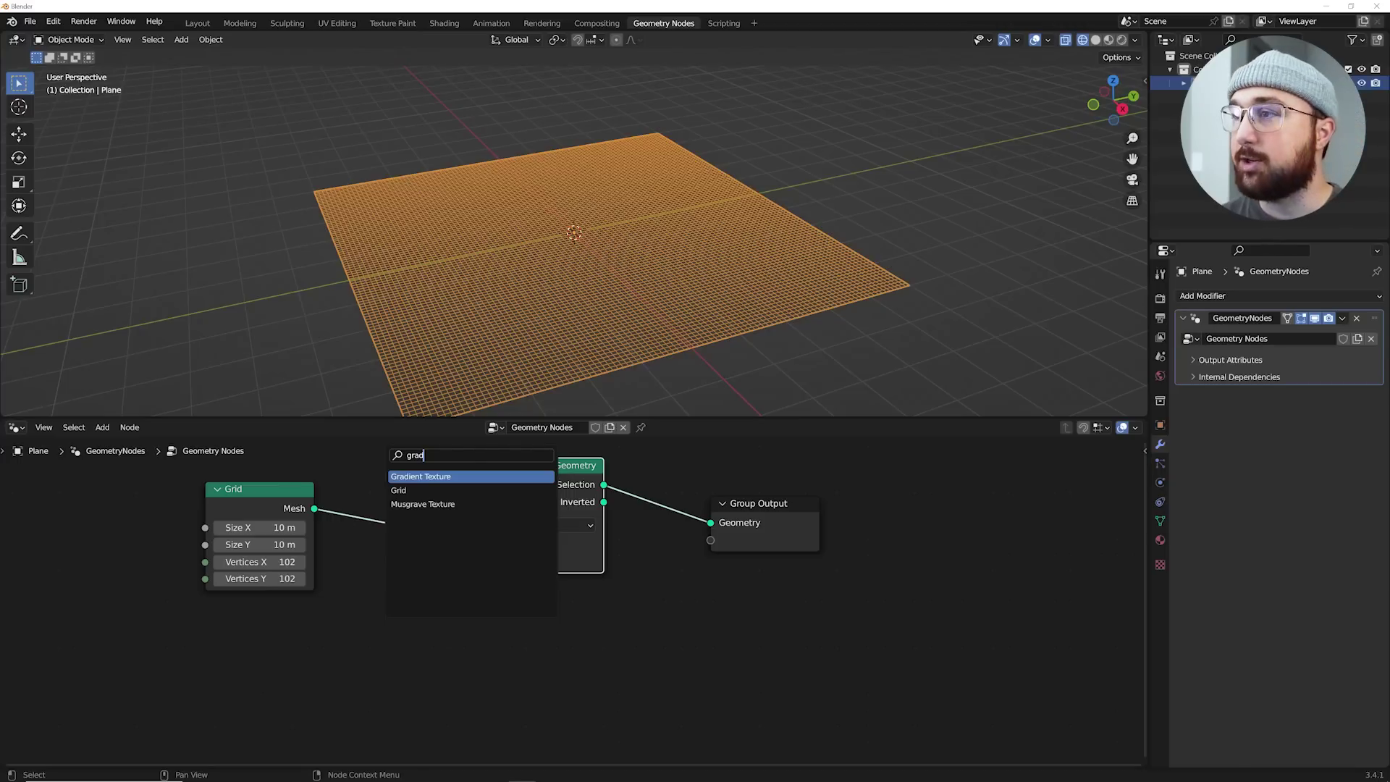
{"action": "key", "text": "Return"}
{"action": "left_click", "coordinate": [362, 637]}
- Set the gradient type to Spherical and connect its Color output to the Separate Geometry node's Selection input
{"action": "left_click", "coordinate": [369, 653]}
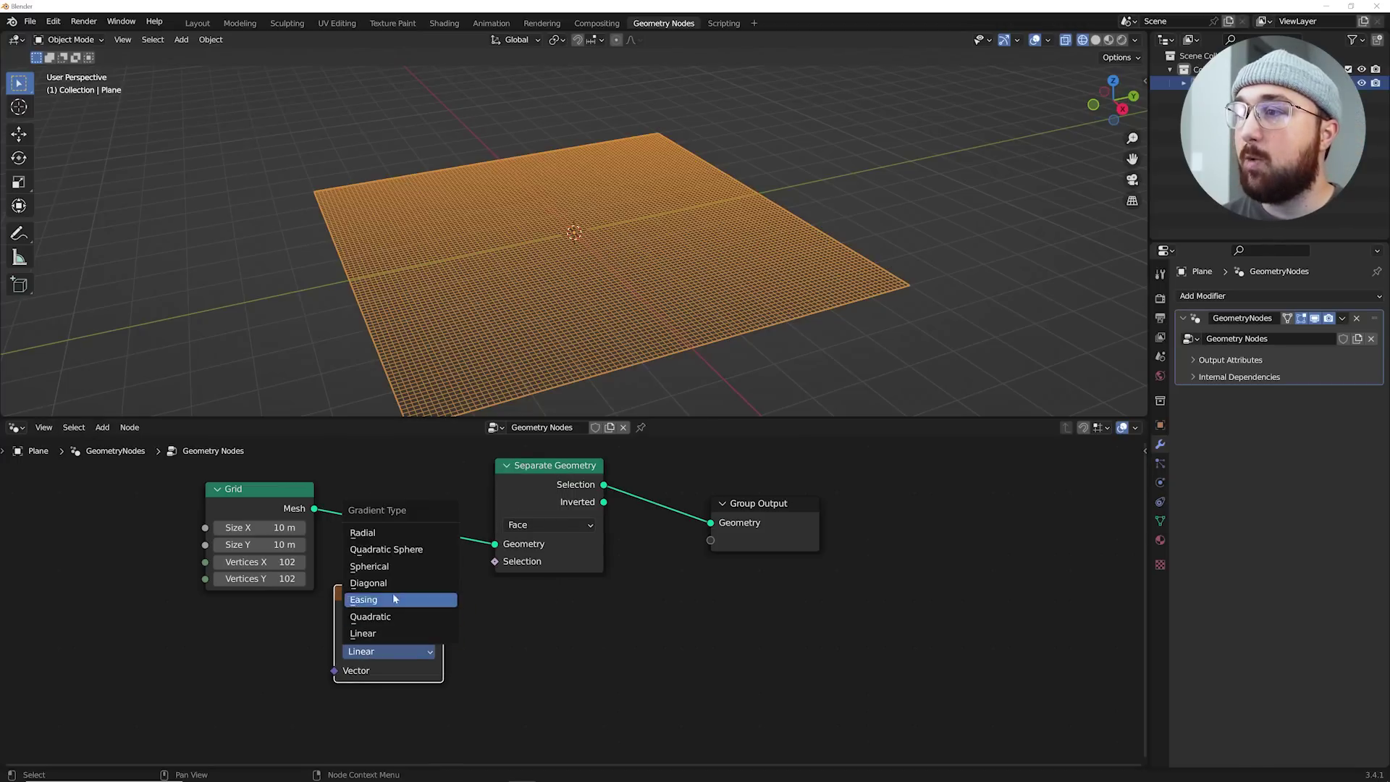
{"action": "left_click", "coordinate": [398, 567]}
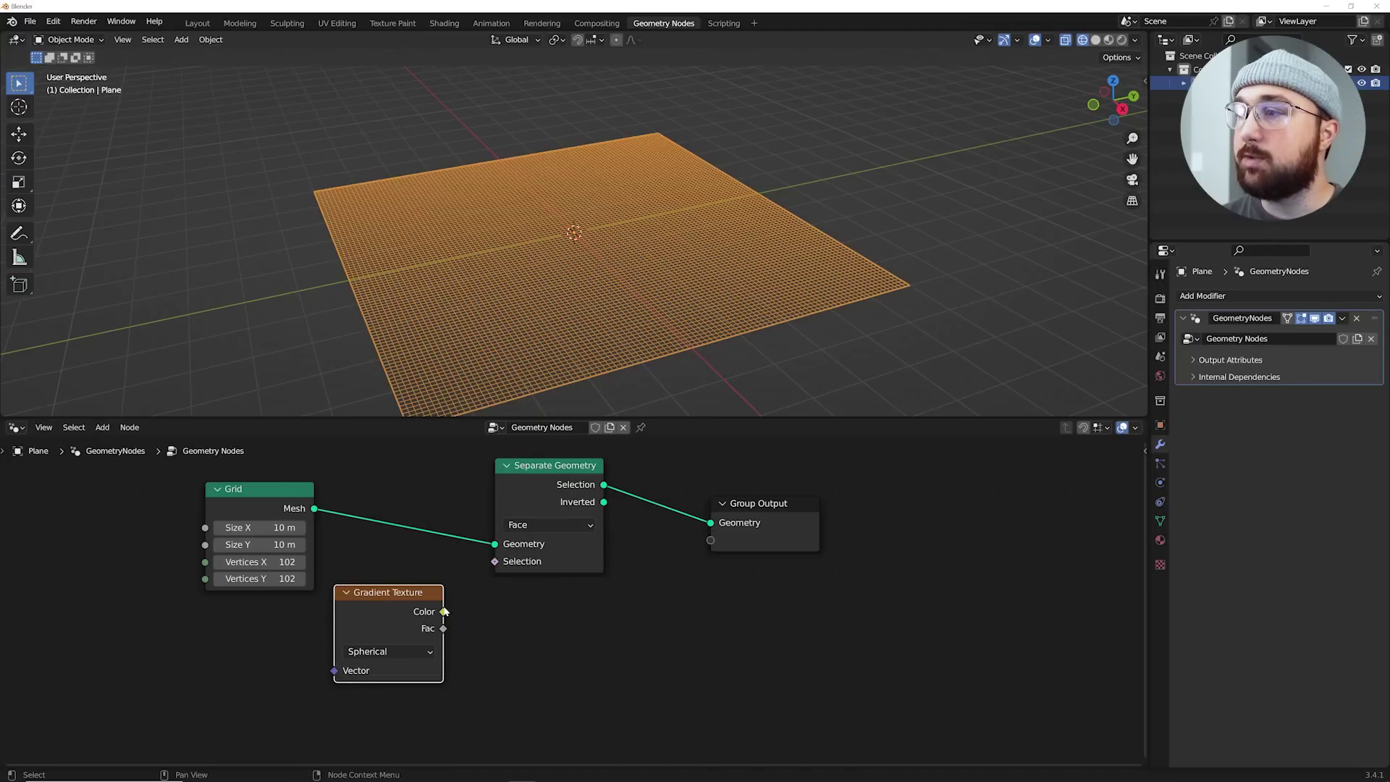
{"action": "left_click_drag", "start_coordinate": [444, 612], "coordinate": [495, 562]}
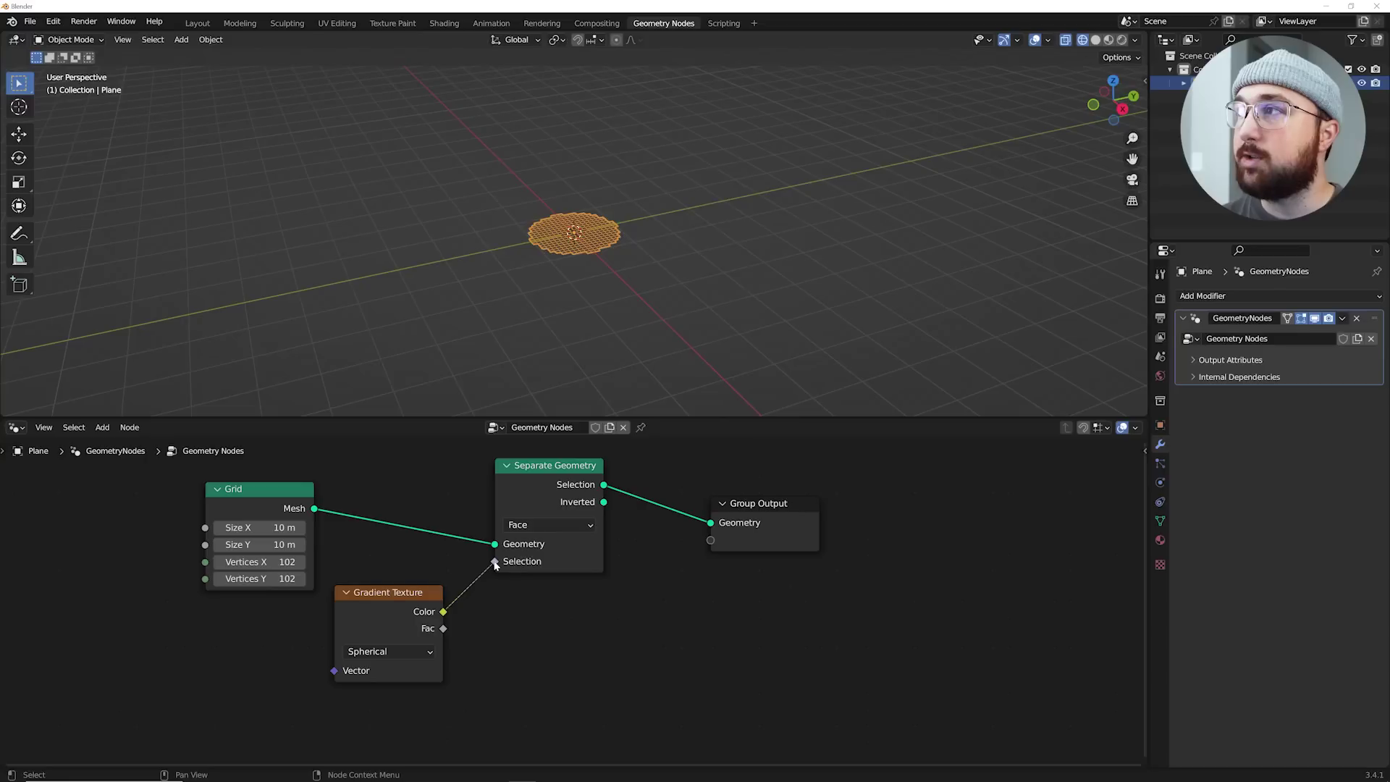
- Scale the plane object up about 5.2 times and set the Grid node's Vertices X and Y to 302
{"action": "key", "text": "s"}
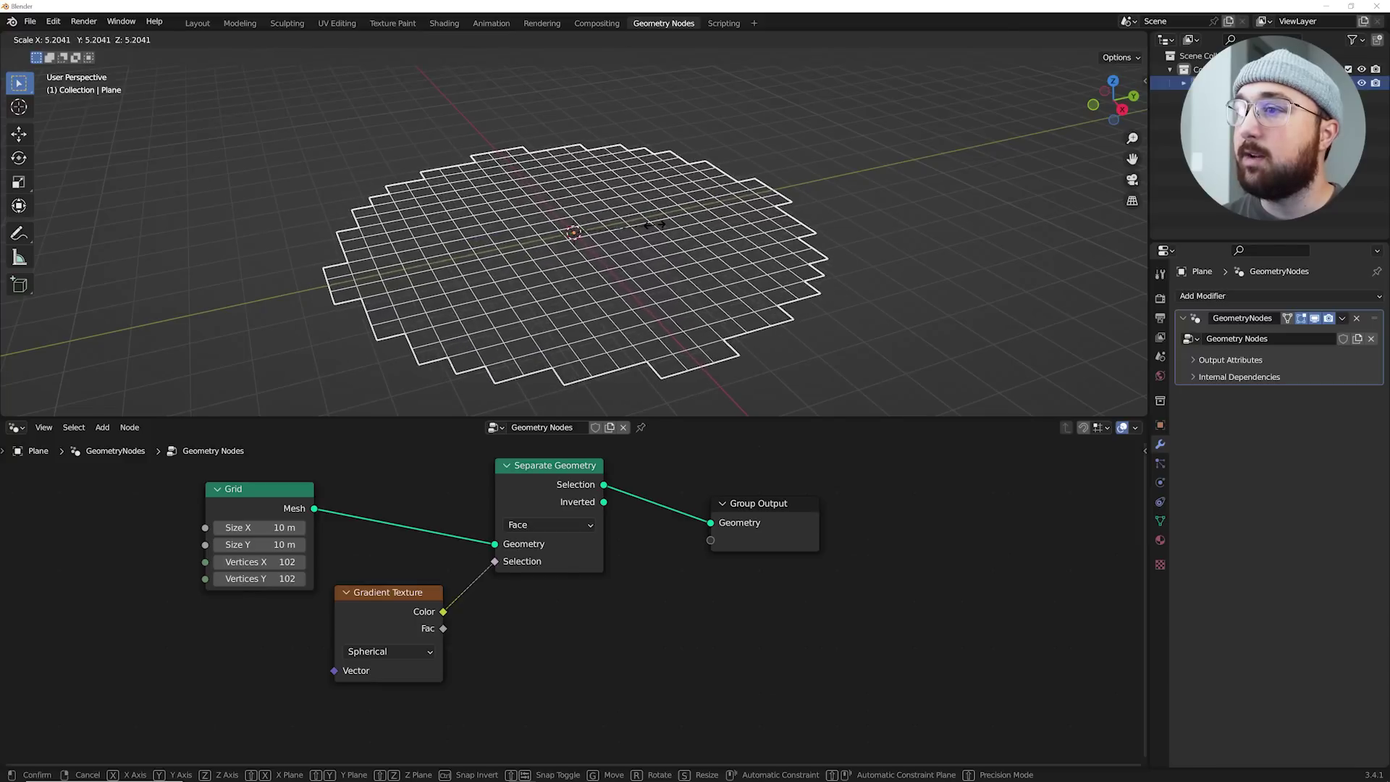
{"action": "left_click", "coordinate": [661, 227]}
{"action": "left_click_drag", "start_coordinate": [259, 563], "coordinate": [549, 579]}
{"action": "middle_click_drag", "start_coordinate": [731, 144], "coordinate": [546, 227]}
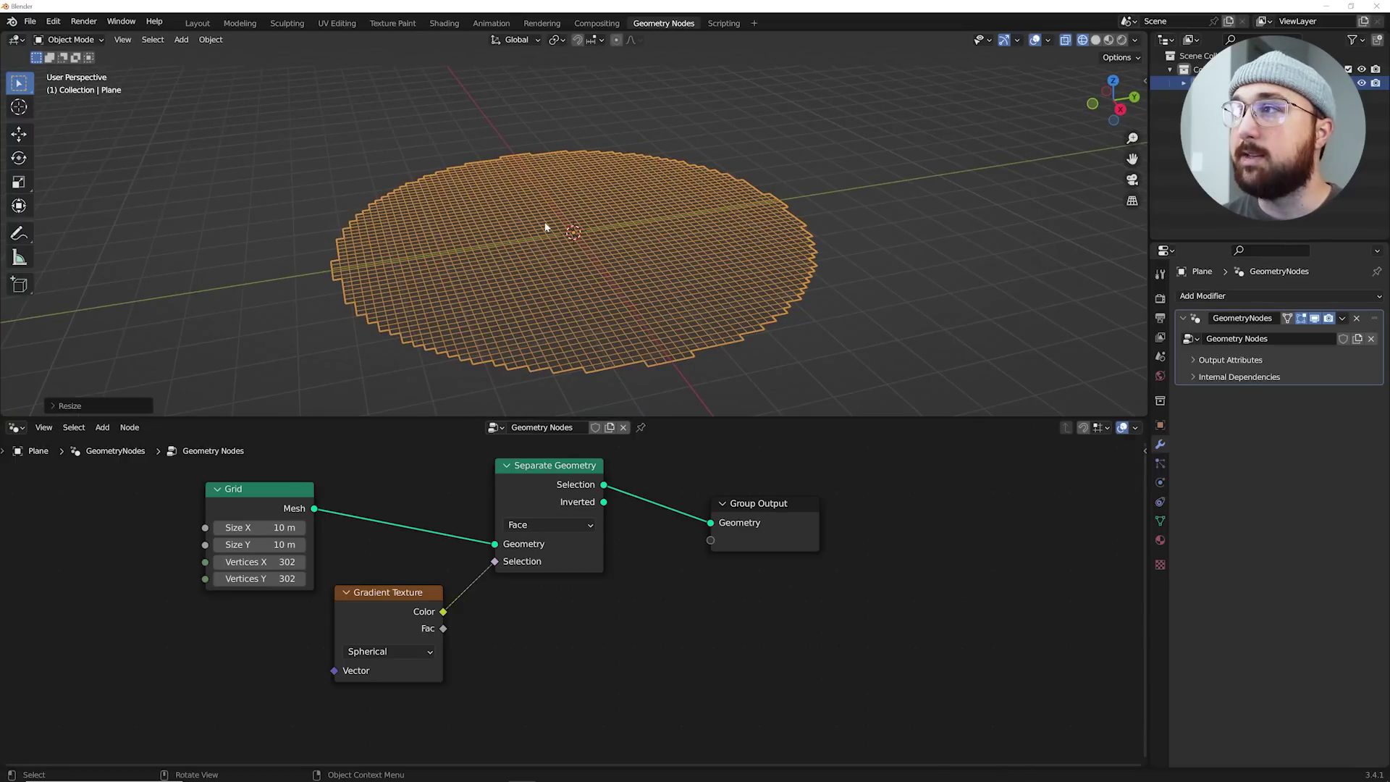
- Insert a duplicate of the Separate Geometry node before the Group Output node and space these nodes apart
{"action": "middle_click_drag", "start_coordinate": [553, 535], "coordinate": [246, 564]}
{"action": "left_click_drag", "start_coordinate": [449, 533], "coordinate": [648, 528]}
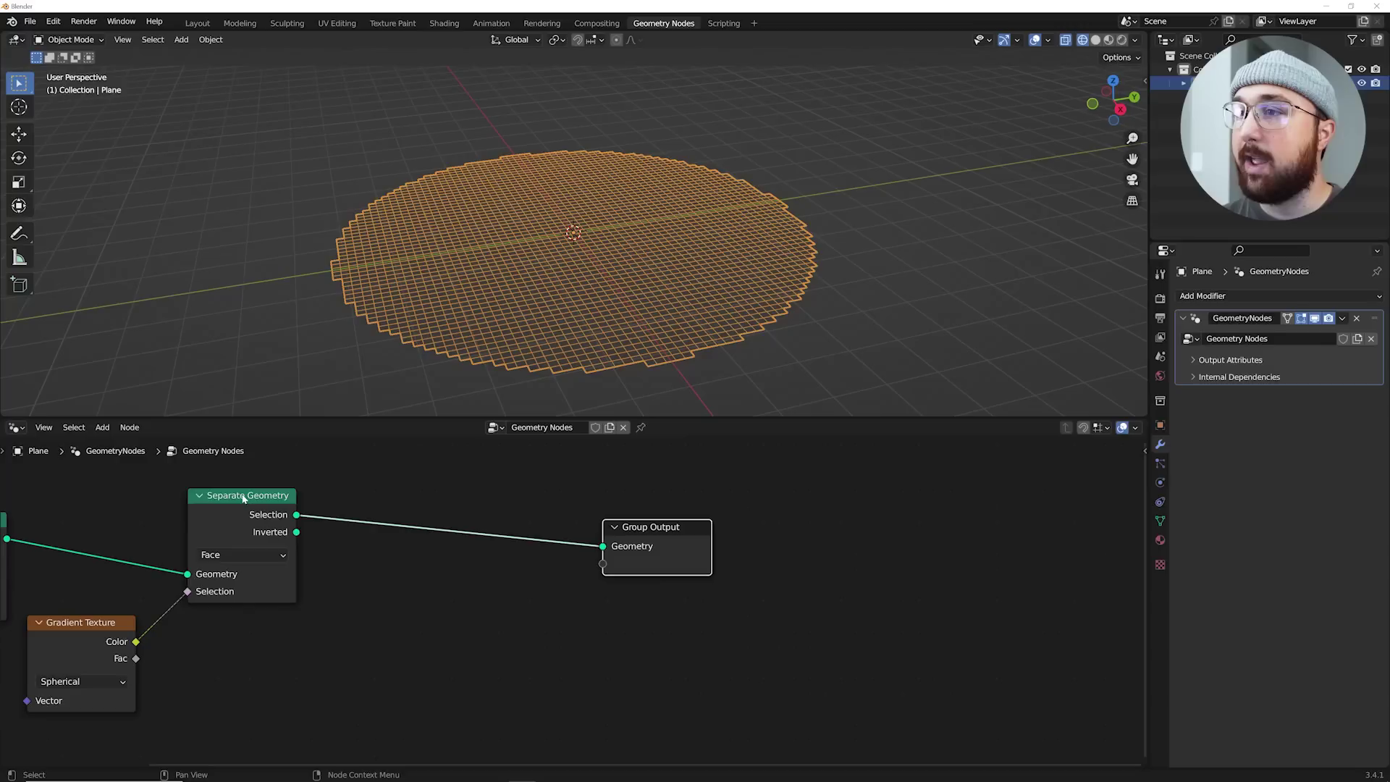
{"action": "left_click", "coordinate": [246, 498]}
{"action": "key", "text": "shift+d"}
{"action": "left_click", "coordinate": [432, 509]}
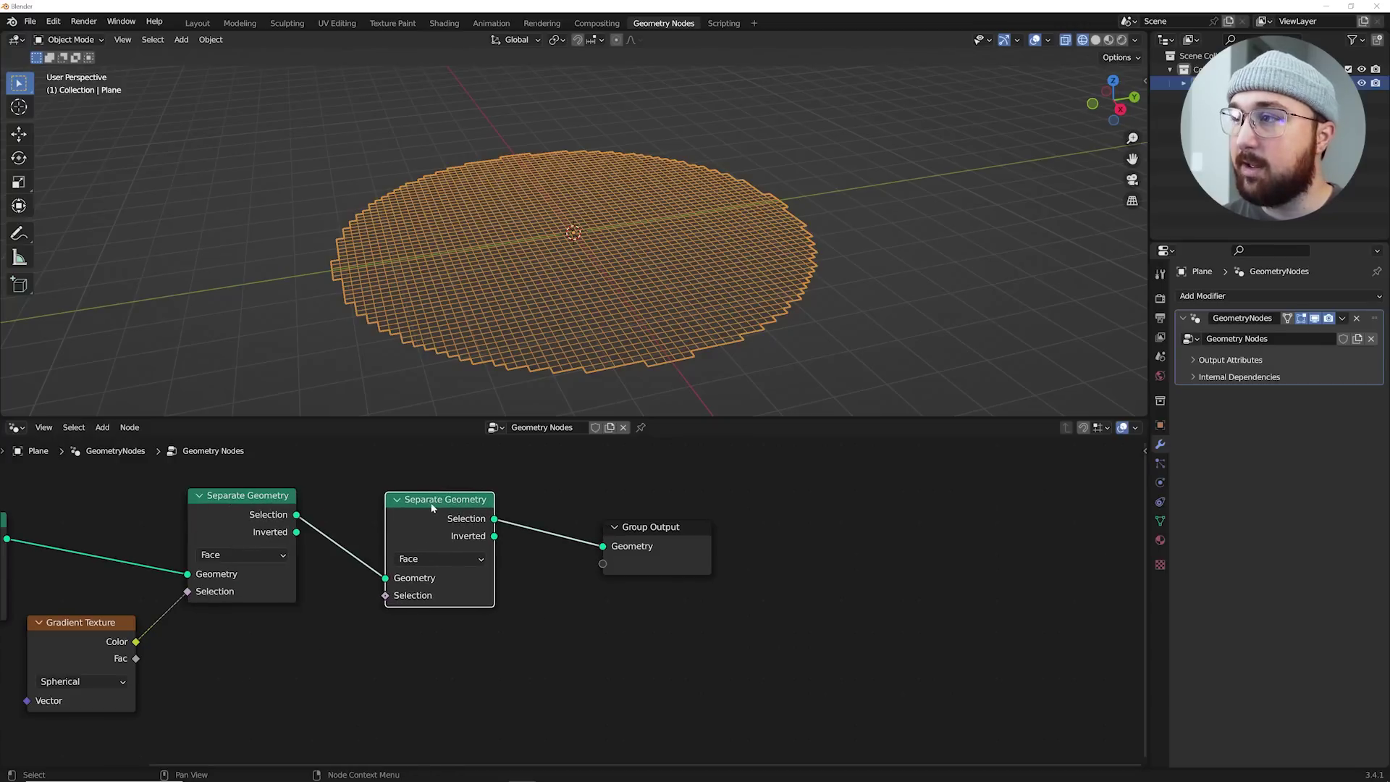
{"action": "left_click", "coordinate": [91, 627]}
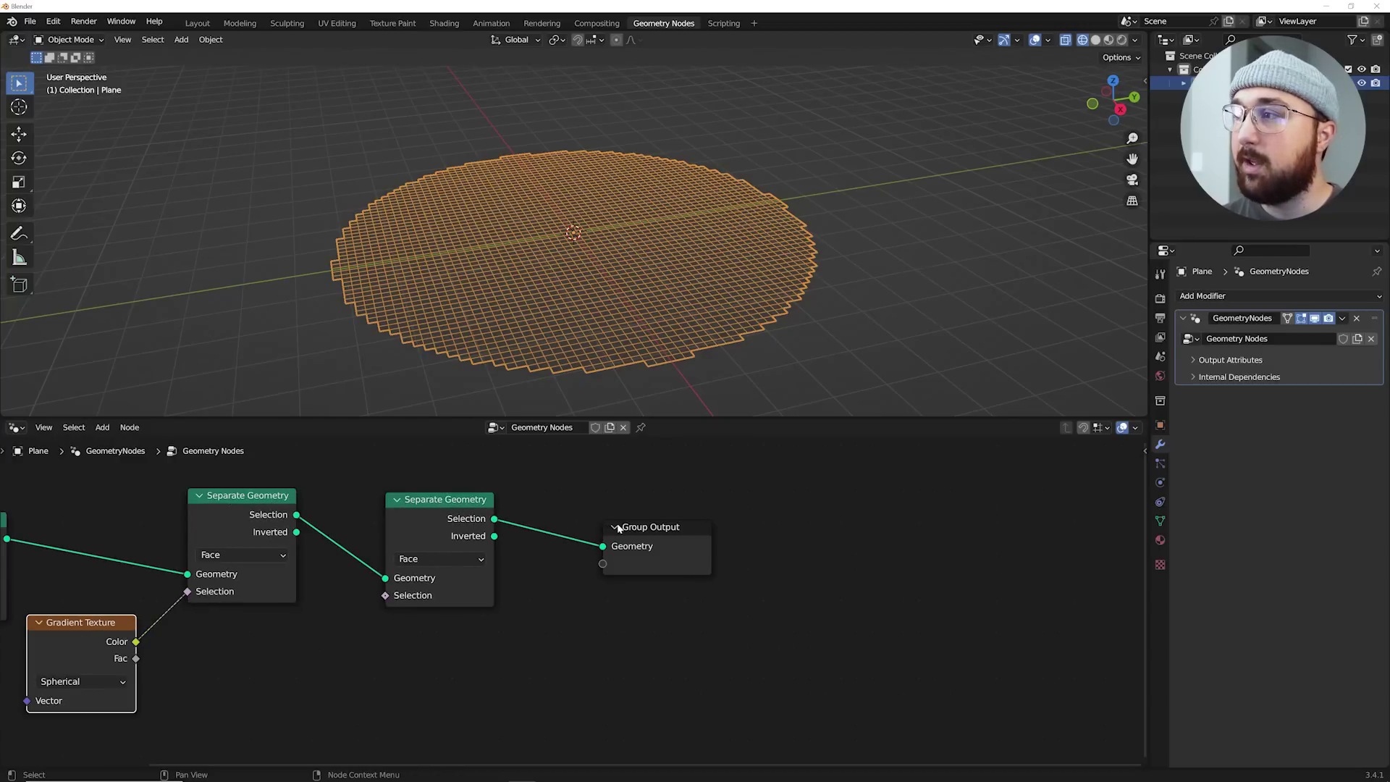
{"action": "left_click_drag", "start_coordinate": [646, 536], "coordinate": [689, 531]}
{"action": "left_click_drag", "start_coordinate": [442, 500], "coordinate": [625, 509]}
- Add a ColorRamp node and place it below the link between the two Separate Geometry nodes
{"action": "key", "text": "shift+a"}
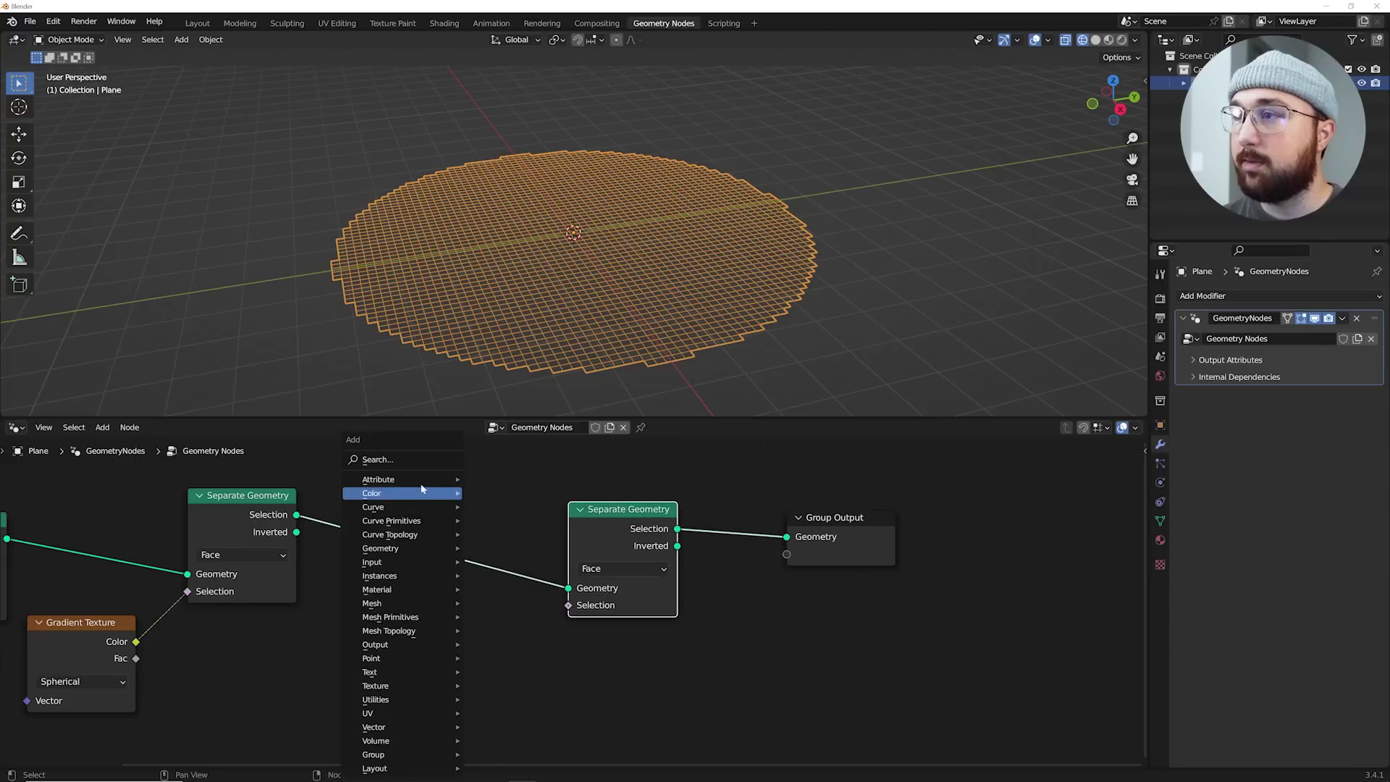
{"action": "left_click", "coordinate": [410, 461]}
{"action": "type", "text": "c"}
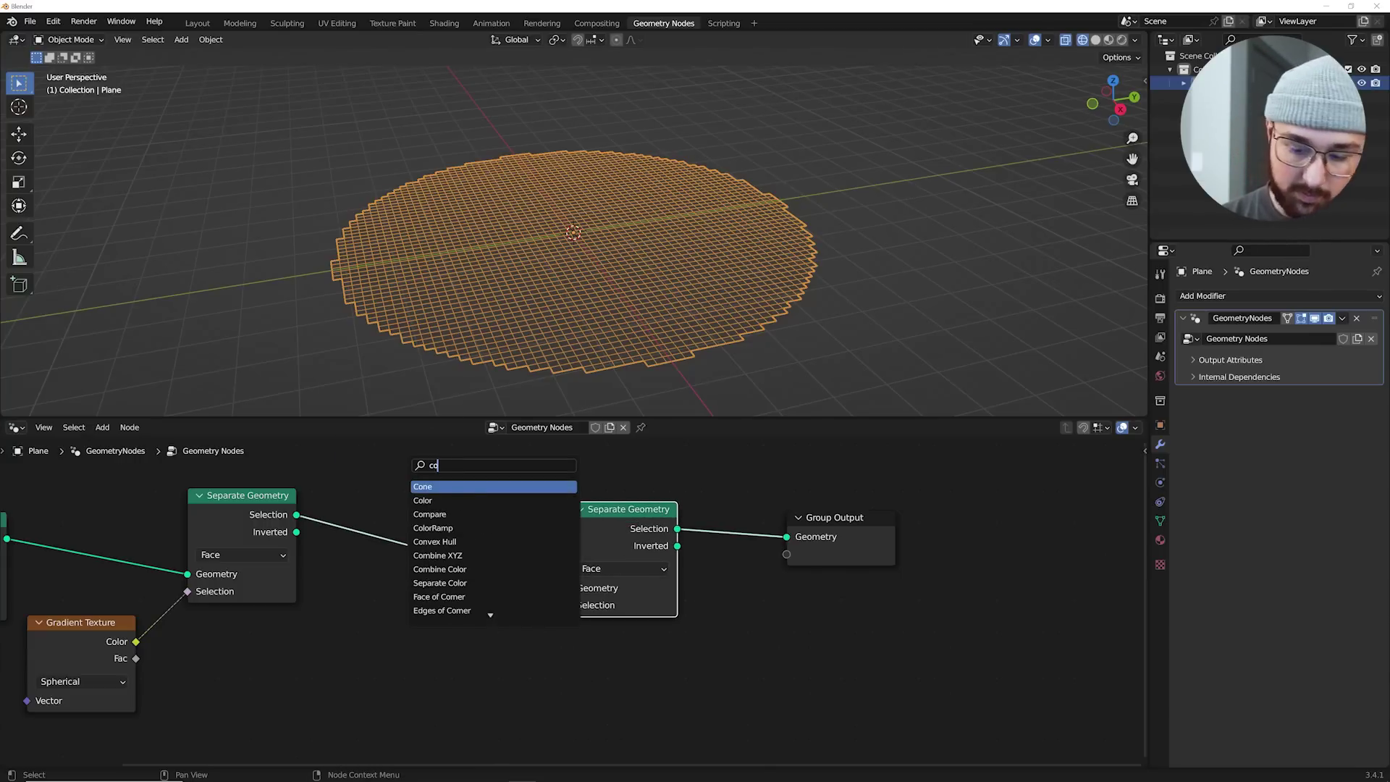
{"action": "type", "text": "o"}
{"action": "key", "text": "Down"}
{"action": "key", "text": "Return"}
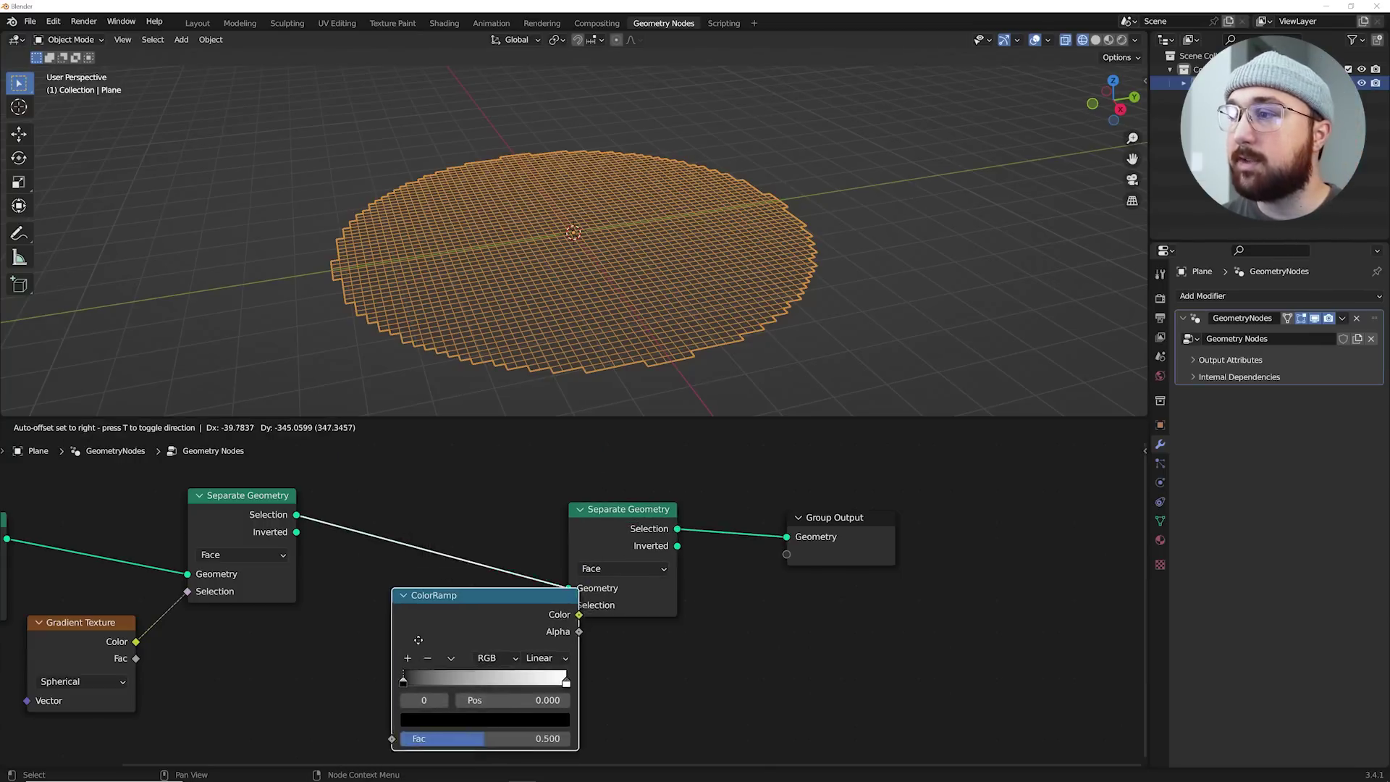
{"action": "left_click", "coordinate": [365, 631]}
{"action": "middle_click_drag", "start_coordinate": [350, 646], "coordinate": [415, 597]}
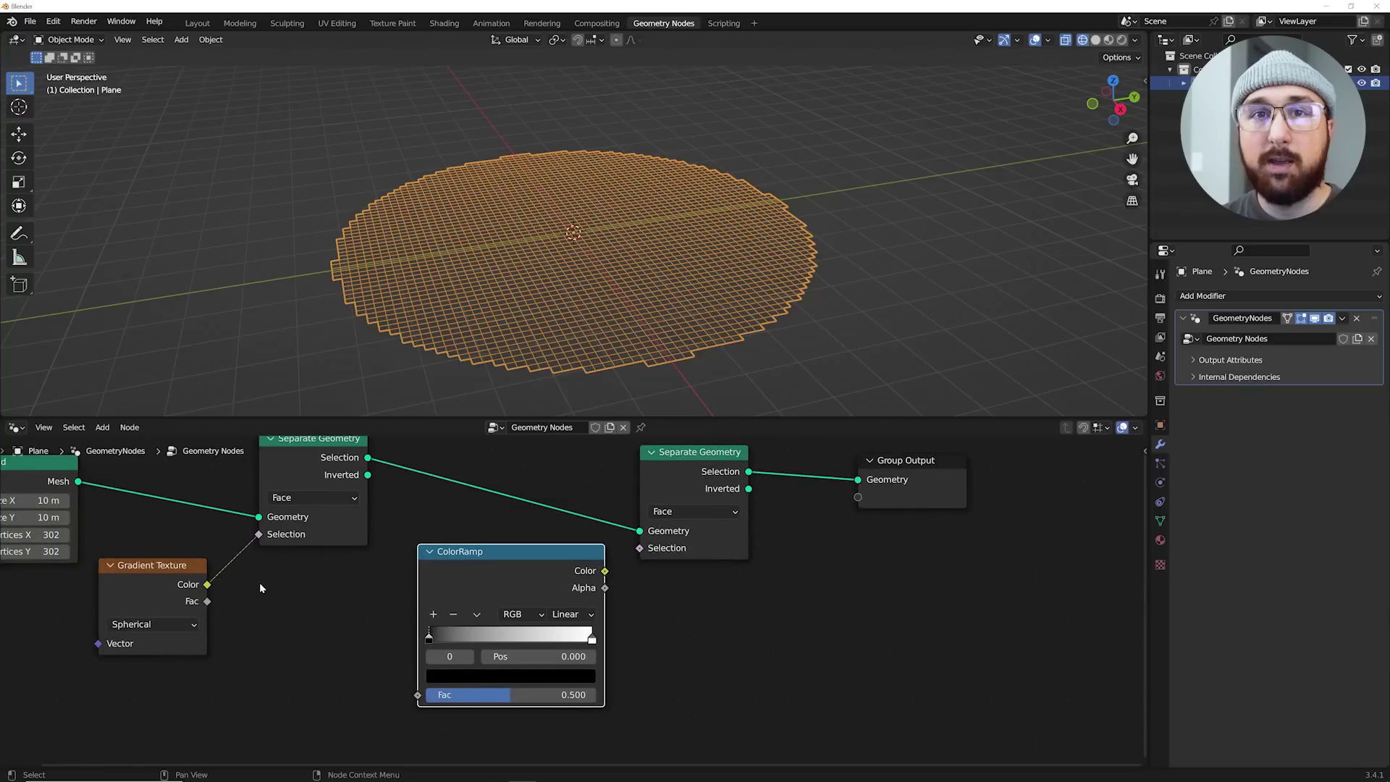
{"action": "left_click_drag", "start_coordinate": [502, 574], "coordinate": [498, 568]}
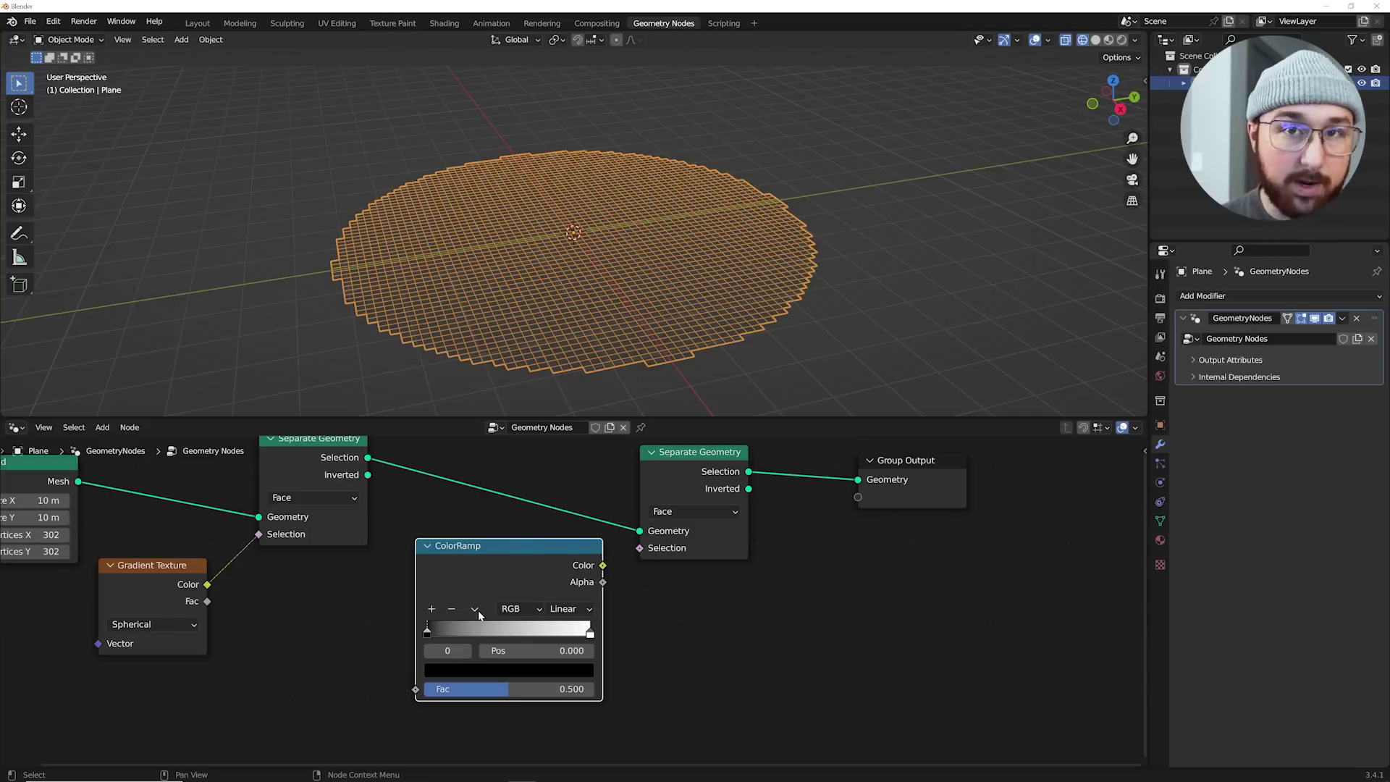
- Connect the Gradient Texture's Color to the ColorRamp's Fac and the ColorRamp's Color to the second Separate Geometry node's Selection
{"action": "left_click_drag", "start_coordinate": [208, 585], "coordinate": [324, 688]}
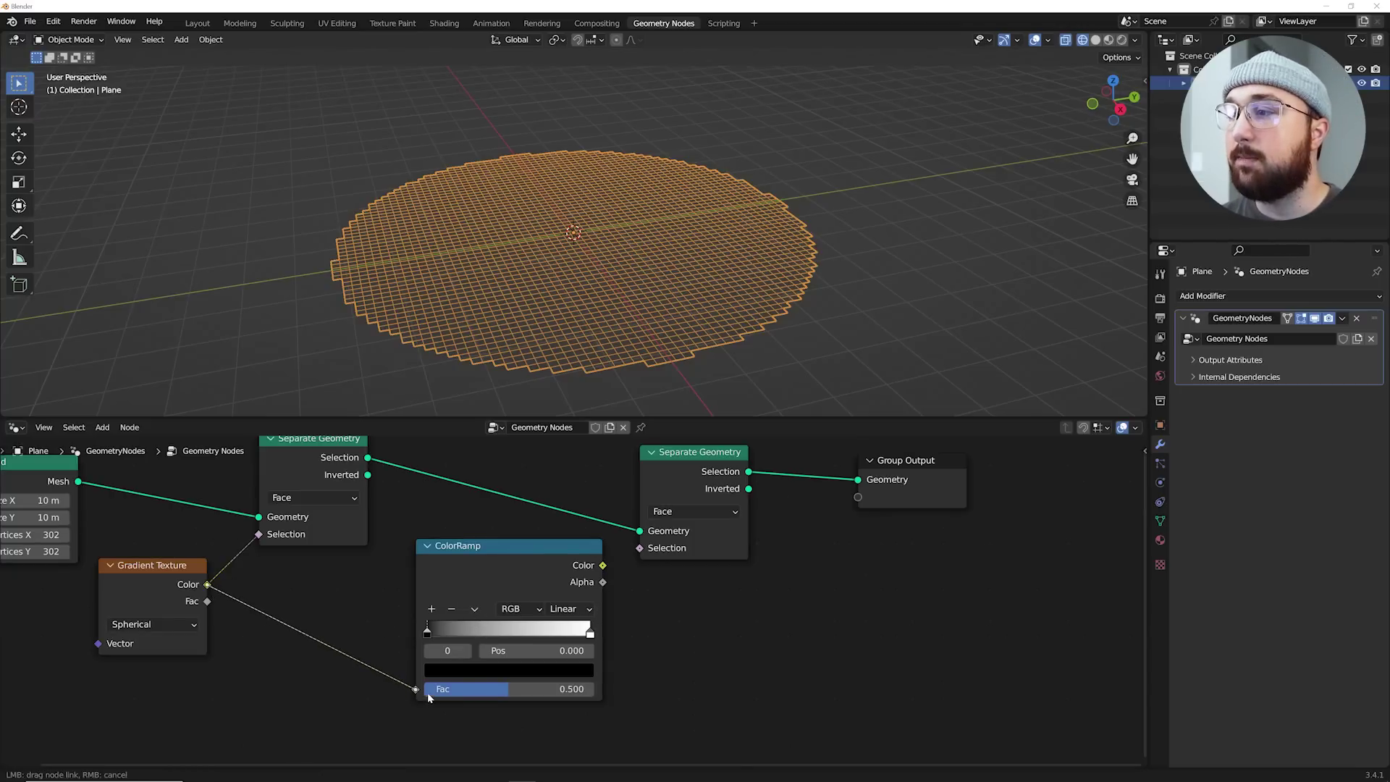
{"action": "left_click_drag", "start_coordinate": [427, 692], "coordinate": [427, 690]}
{"action": "left_click_drag", "start_coordinate": [603, 565], "coordinate": [640, 549]}
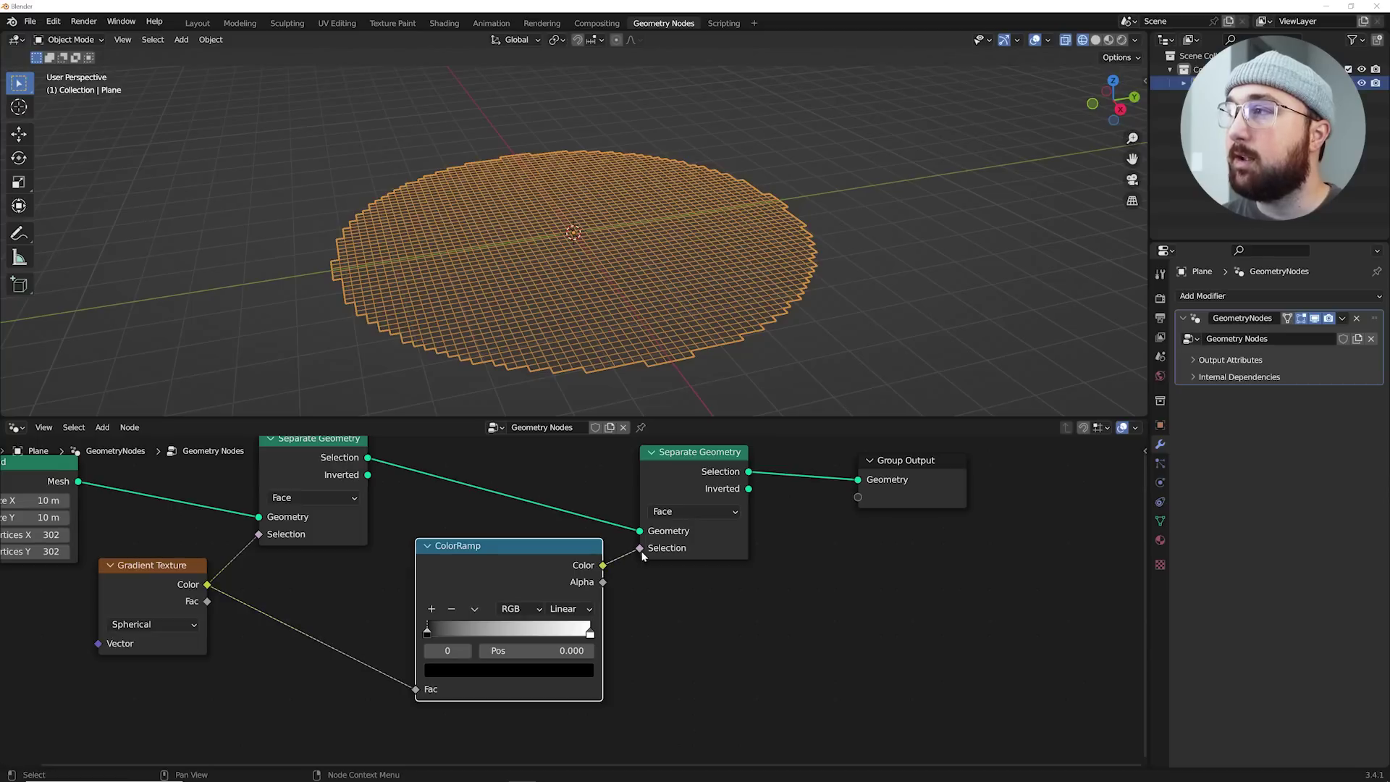
- Flip the color ramp and move its black stop to about 0.478 to cut a round hole in the disc
{"action": "left_click", "coordinate": [475, 609]}
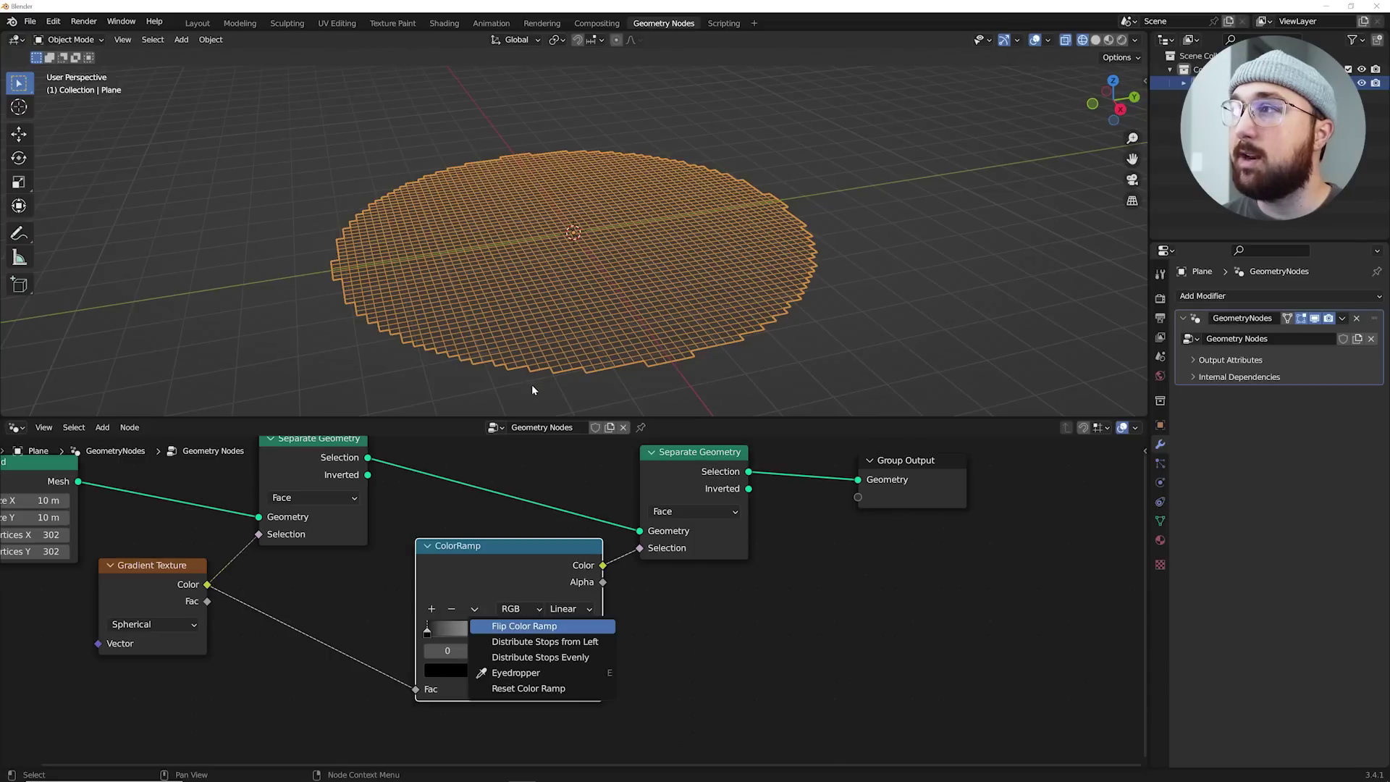
{"action": "left_click", "coordinate": [513, 627]}
{"action": "left_click_drag", "start_coordinate": [591, 634], "coordinate": [503, 635]}
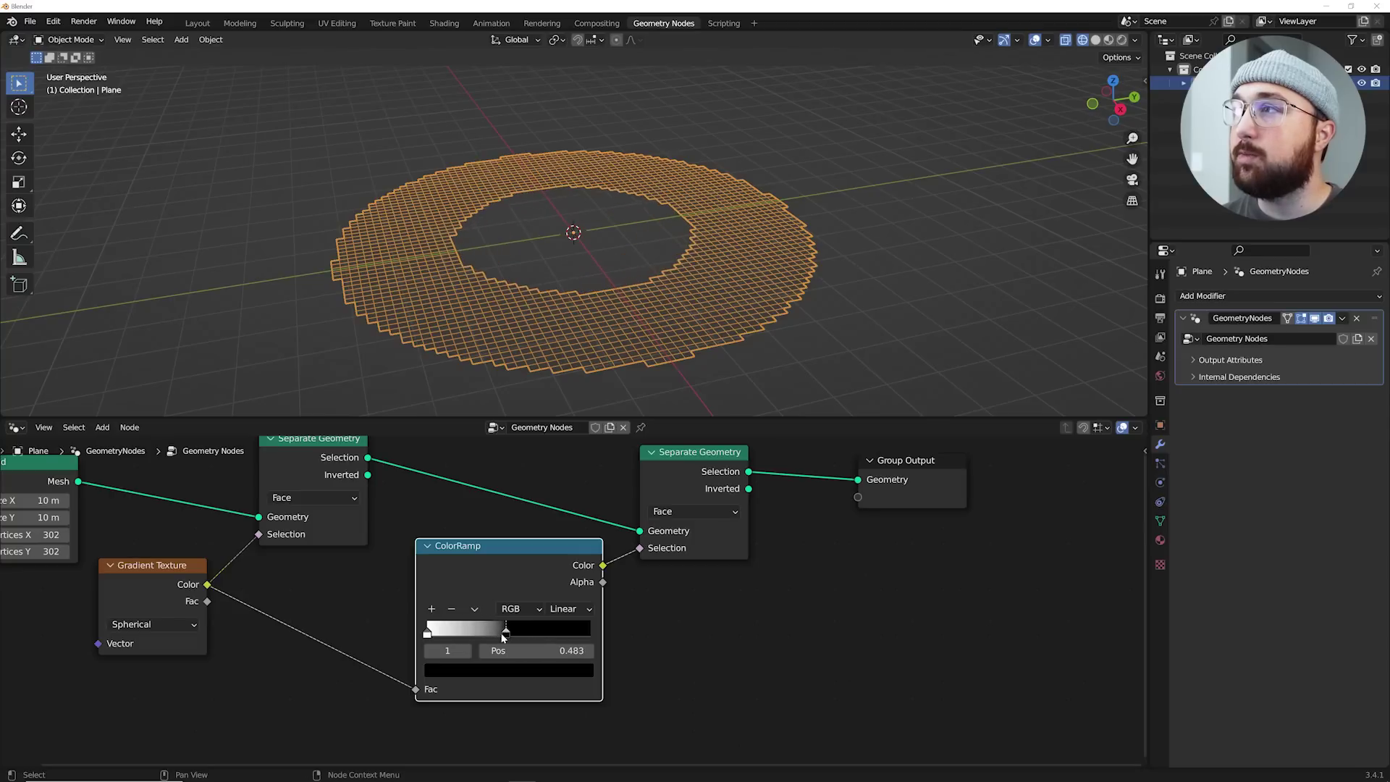
{"action": "middle_click_drag", "start_coordinate": [567, 203], "coordinate": [633, 78]}
{"action": "middle_click_drag", "start_coordinate": [506, 305], "coordinate": [534, 191]}
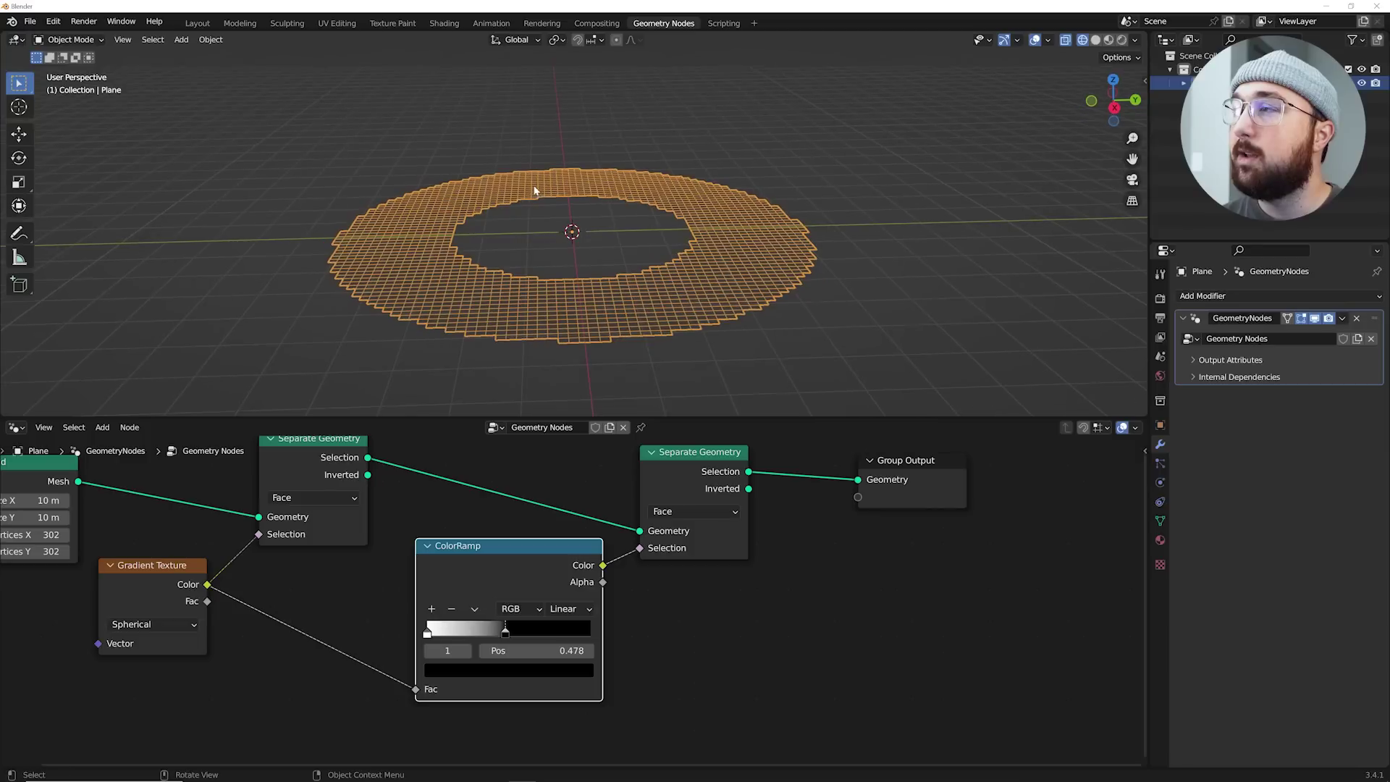
- Move the Group Output node farther away from the second Separate Geometry node
{"action": "middle_click_drag", "start_coordinate": [753, 514], "coordinate": [402, 538]}
{"action": "left_click_drag", "start_coordinate": [584, 487], "coordinate": [744, 508]}
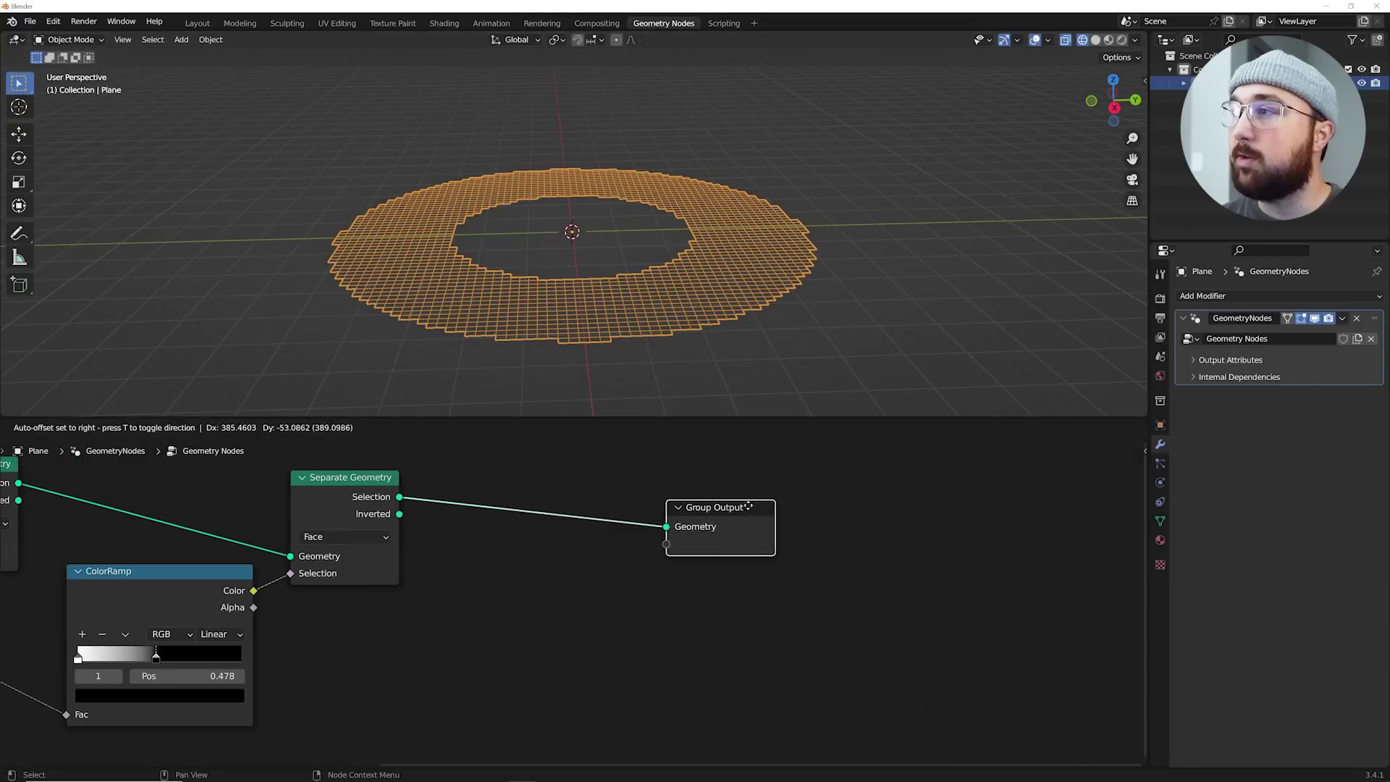
{"action": "middle_click_drag", "start_coordinate": [614, 480], "coordinate": [608, 528]}
- Add a cube mesh to the scene and move it away from the ring's center, clear of the ring
{"action": "key", "text": "shift+a"}
{"action": "key", "text": "shift+a"}
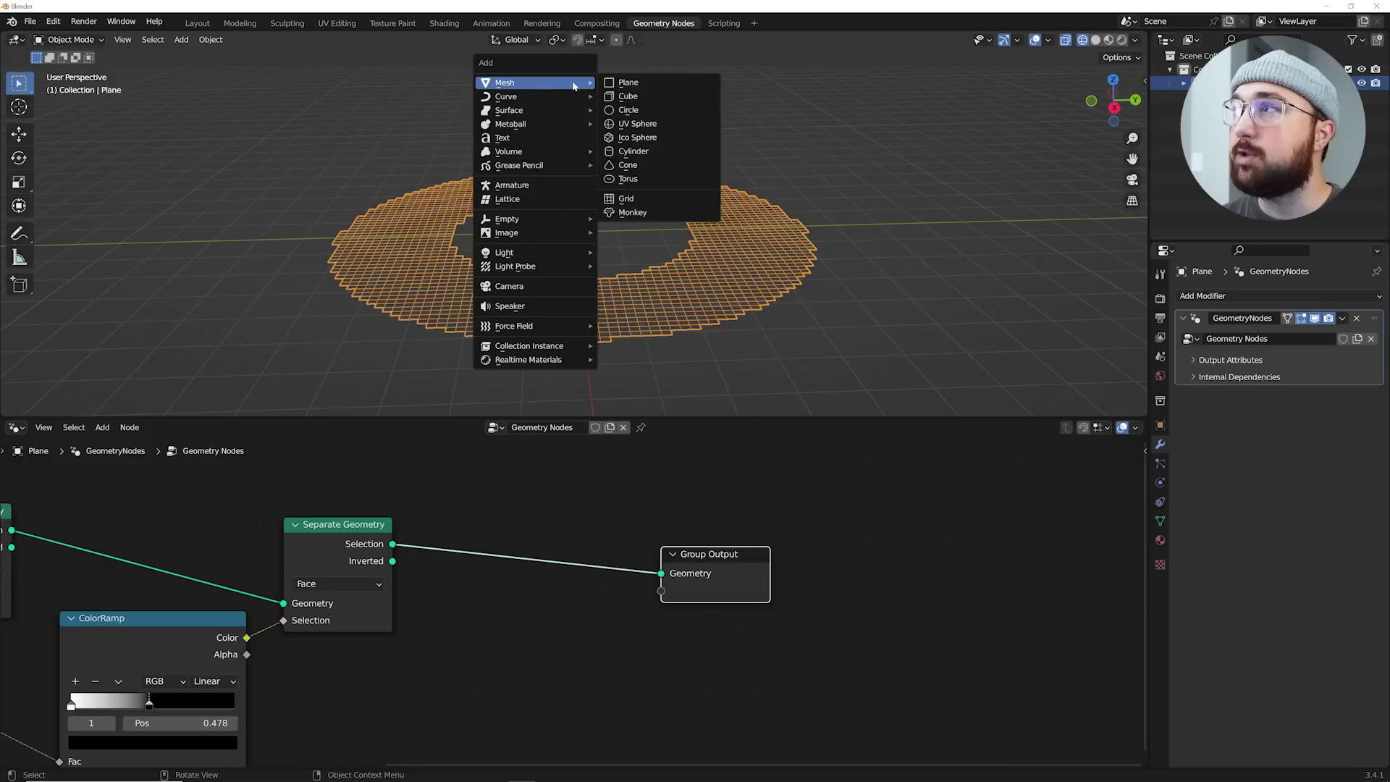
{"action": "key", "text": "shift+a"}
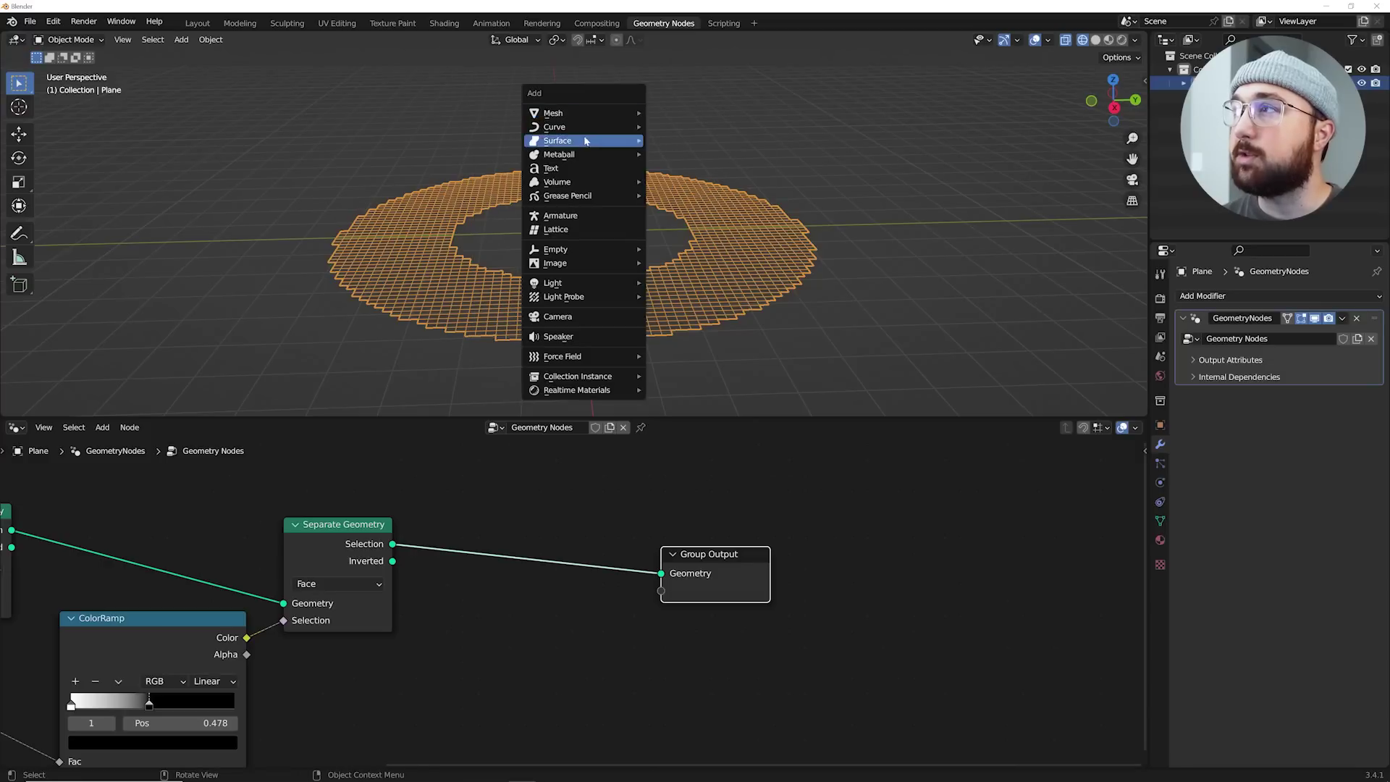
{"action": "mouse_move", "coordinate": [580, 113]}
{"action": "left_click", "coordinate": [677, 127]}
{"action": "scroll", "coordinate": [726, 223], "scroll_direction": "down", "scroll_amount": 3}
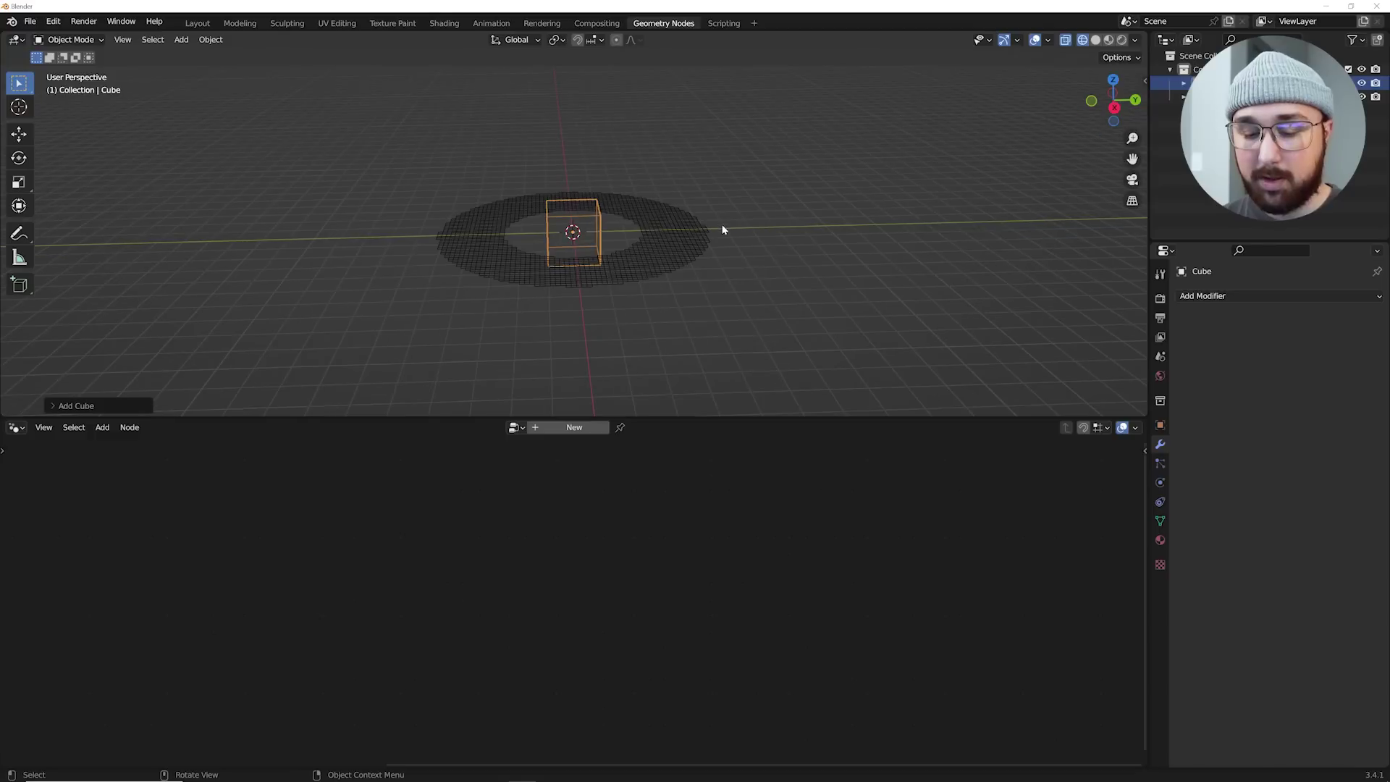
{"action": "key", "text": "g"}
{"action": "left_click", "coordinate": [773, 143]}
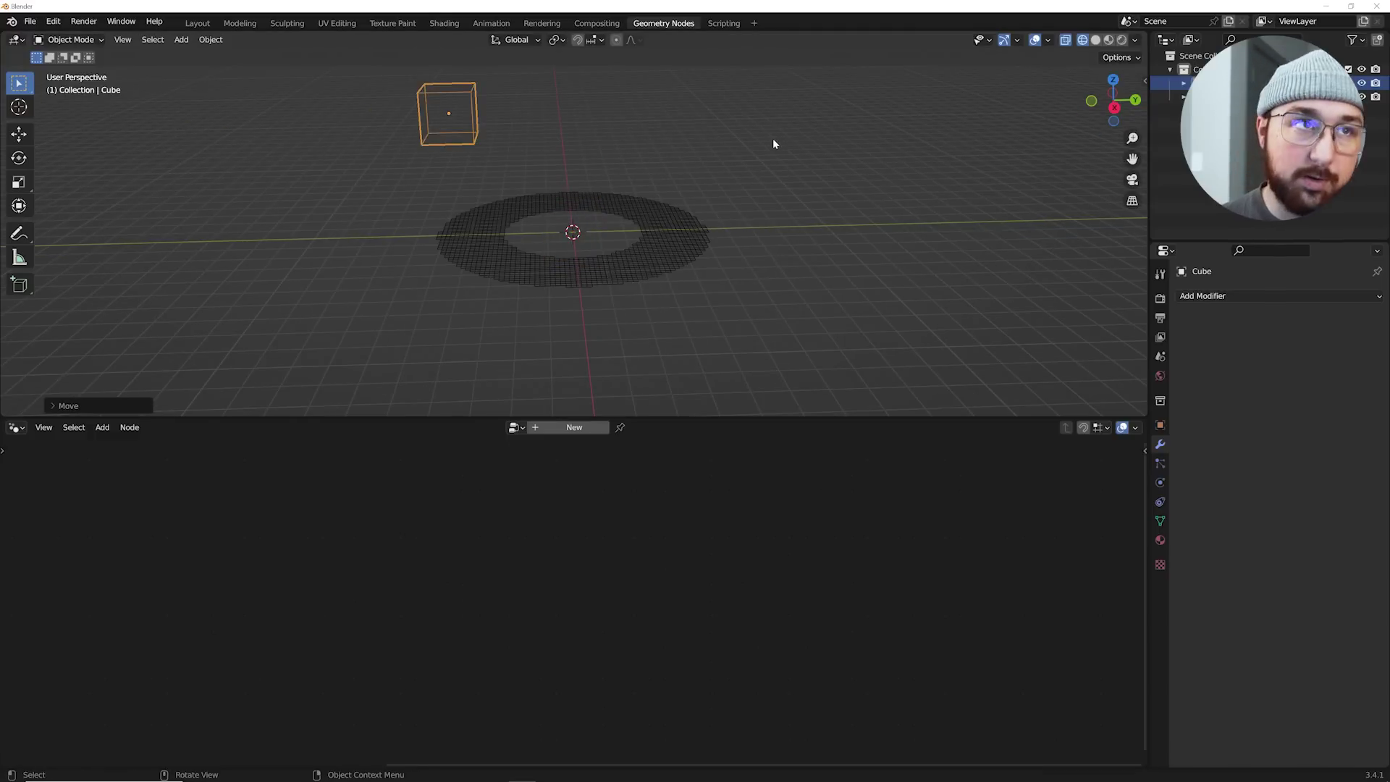
- Select the ring object again and insert an Instance on Points node between the second Separate Geometry and Group Output nodes
{"action": "left_click", "coordinate": [692, 241]}
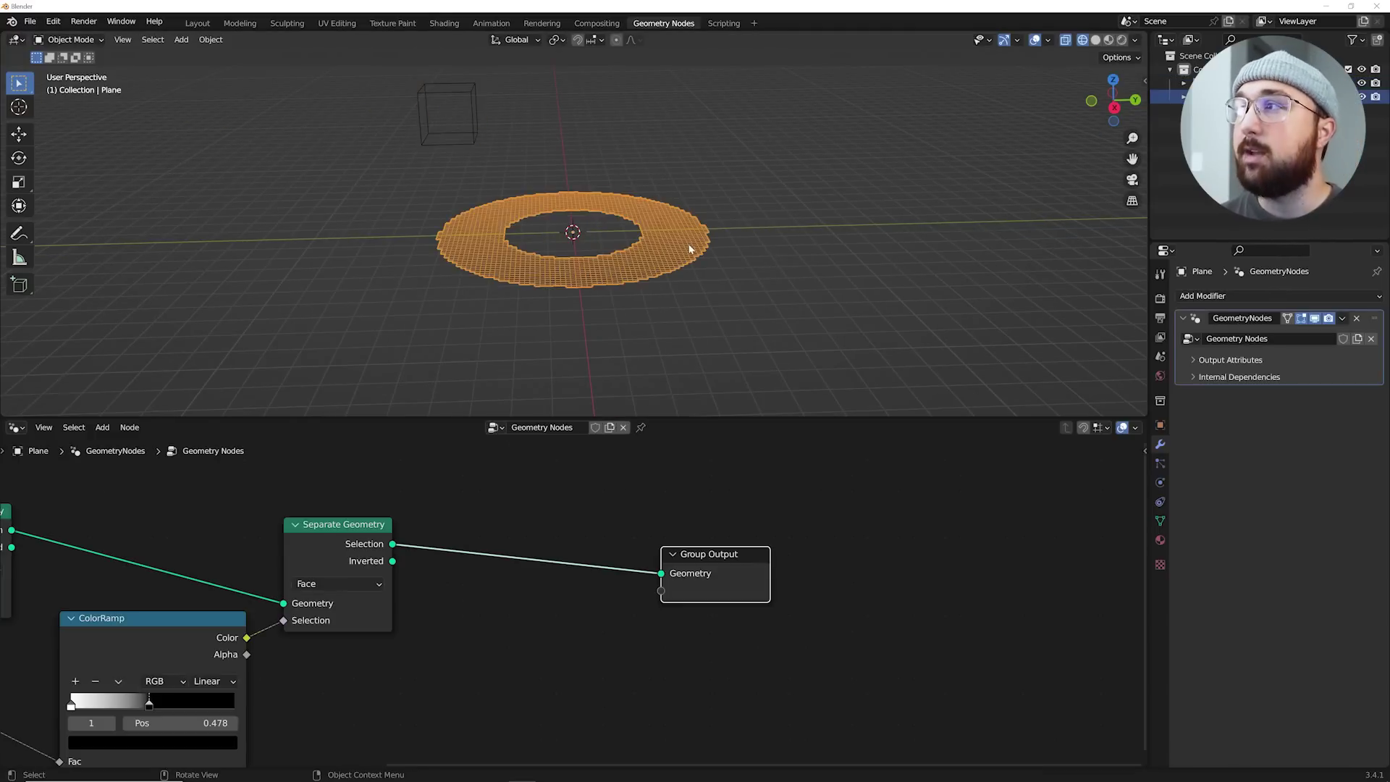
{"action": "middle_click_drag", "start_coordinate": [512, 546], "coordinate": [496, 547]}
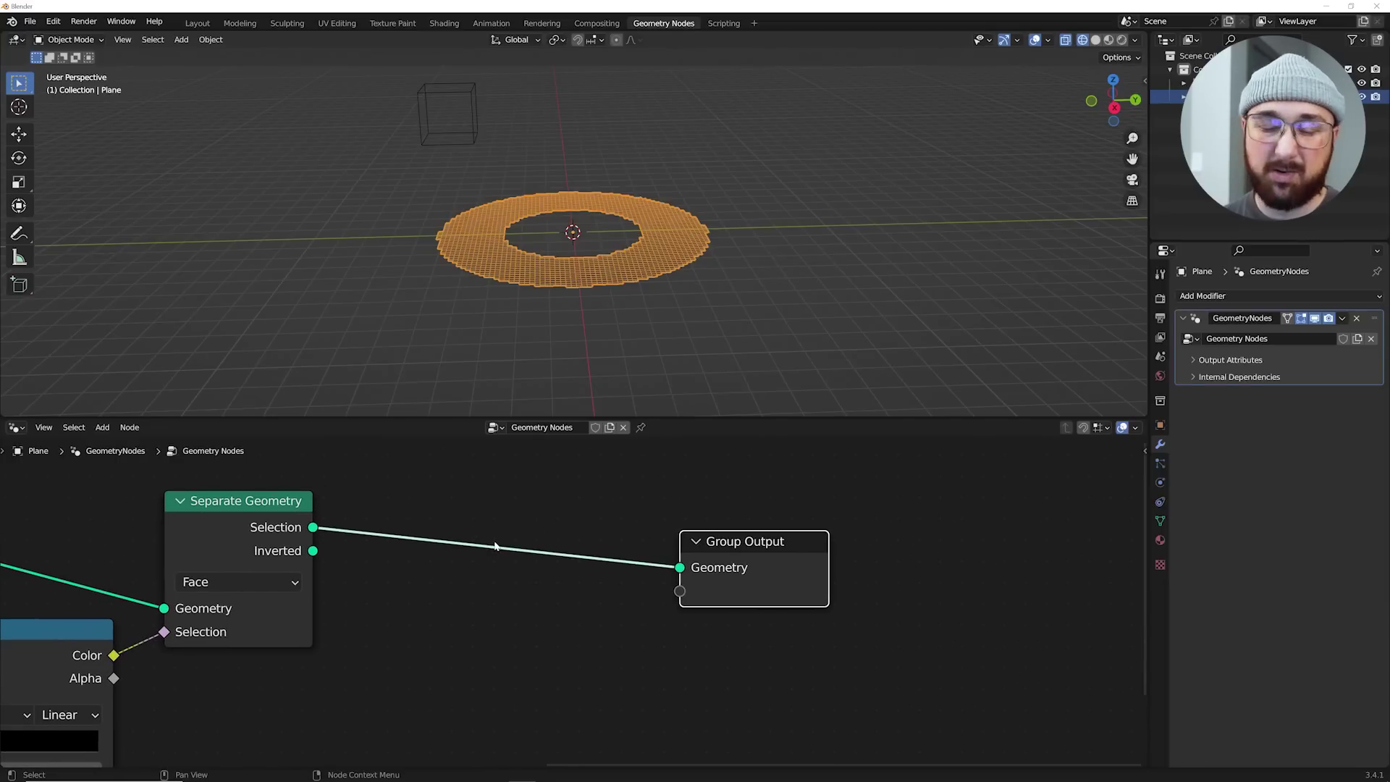
{"action": "left_click", "coordinate": [509, 475]}
{"action": "key", "text": "shift+a"}
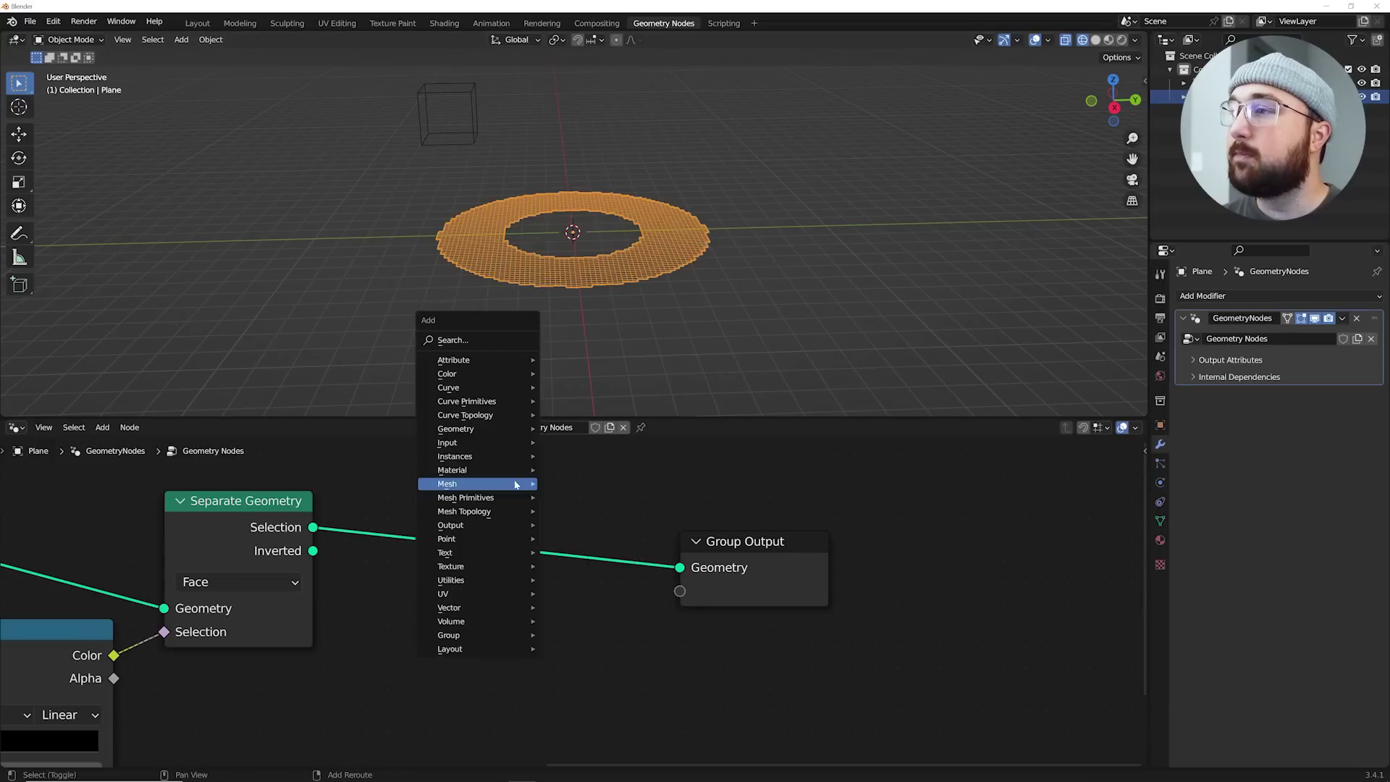
{"action": "left_click", "coordinate": [451, 340]}
{"action": "type", "text": "ins"}
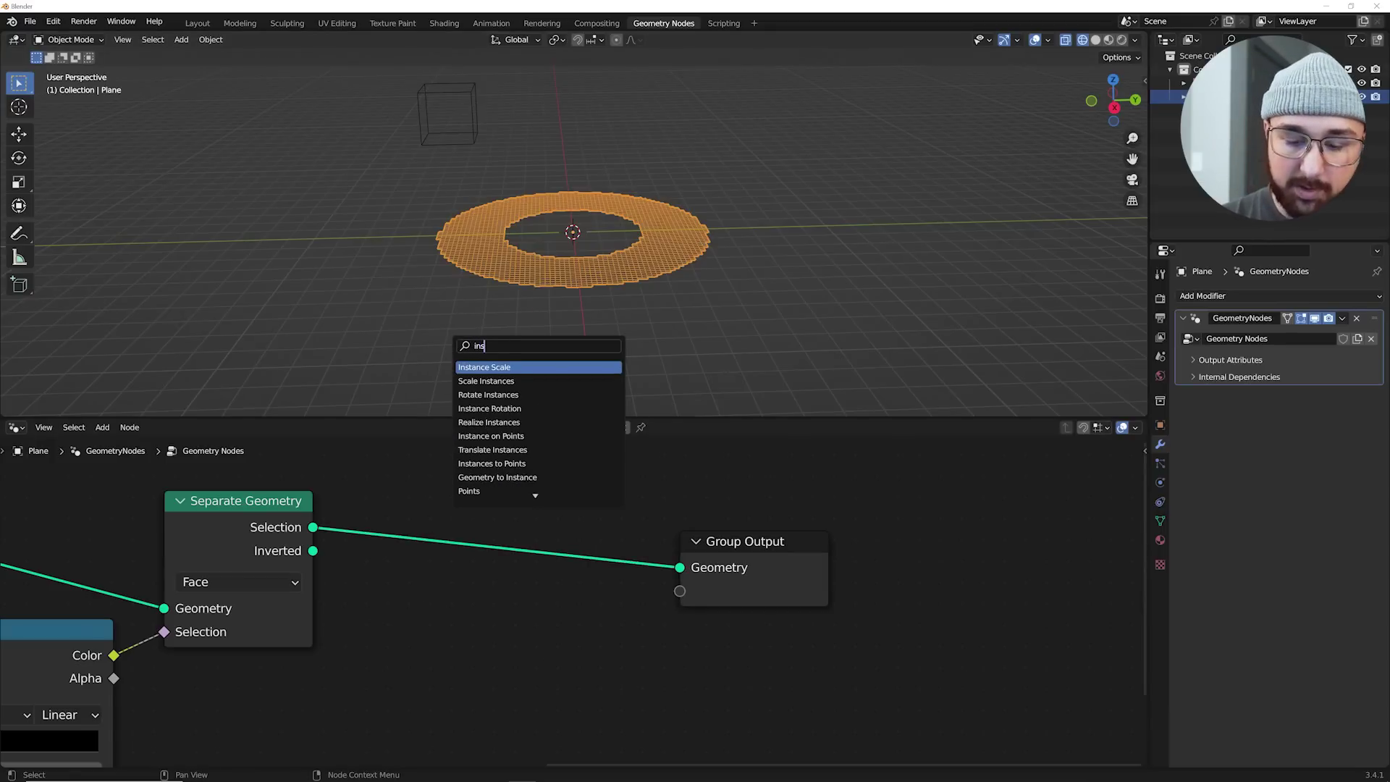
{"action": "key", "text": "Down"}
{"action": "key", "text": "Down"}
{"action": "key", "text": "Down"}
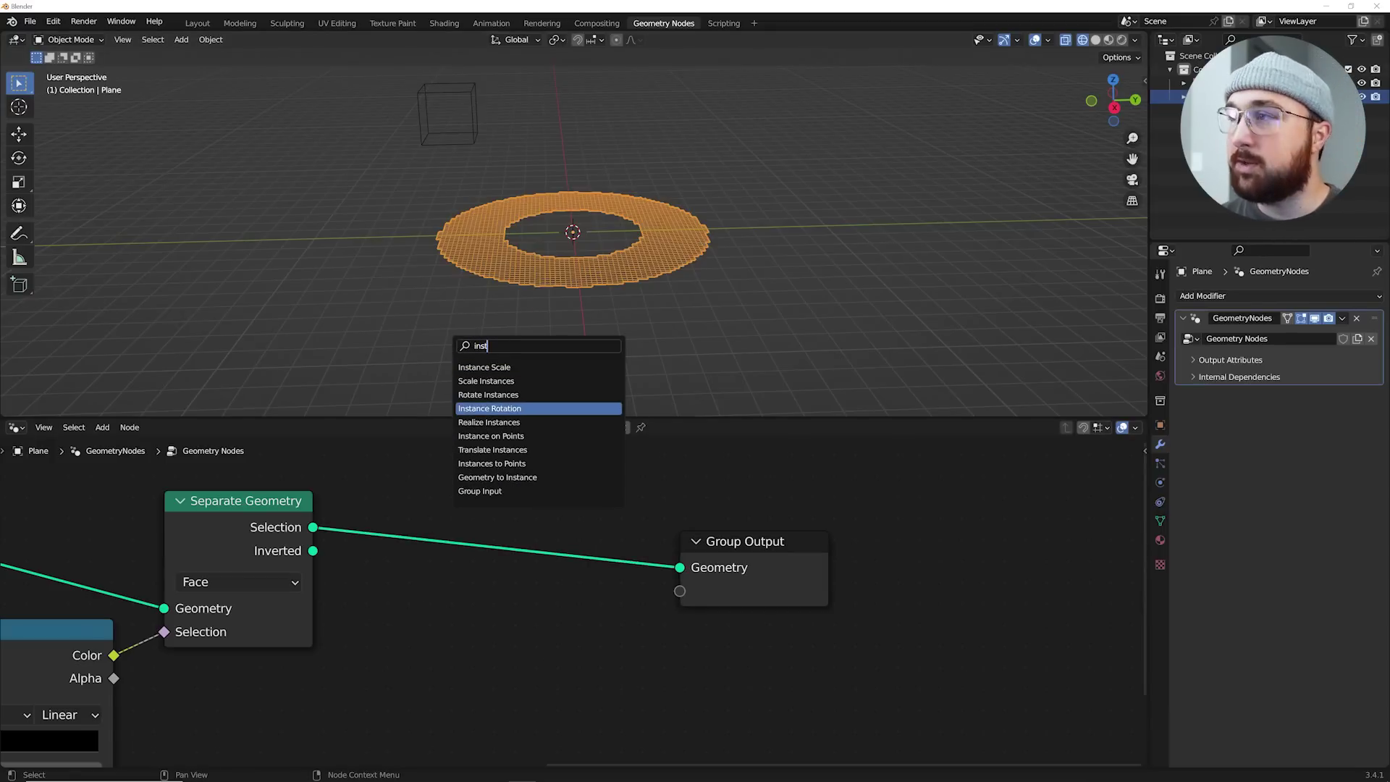
{"action": "key", "text": "Down"}
{"action": "key", "text": "Down"}
{"action": "key", "text": "Return"}
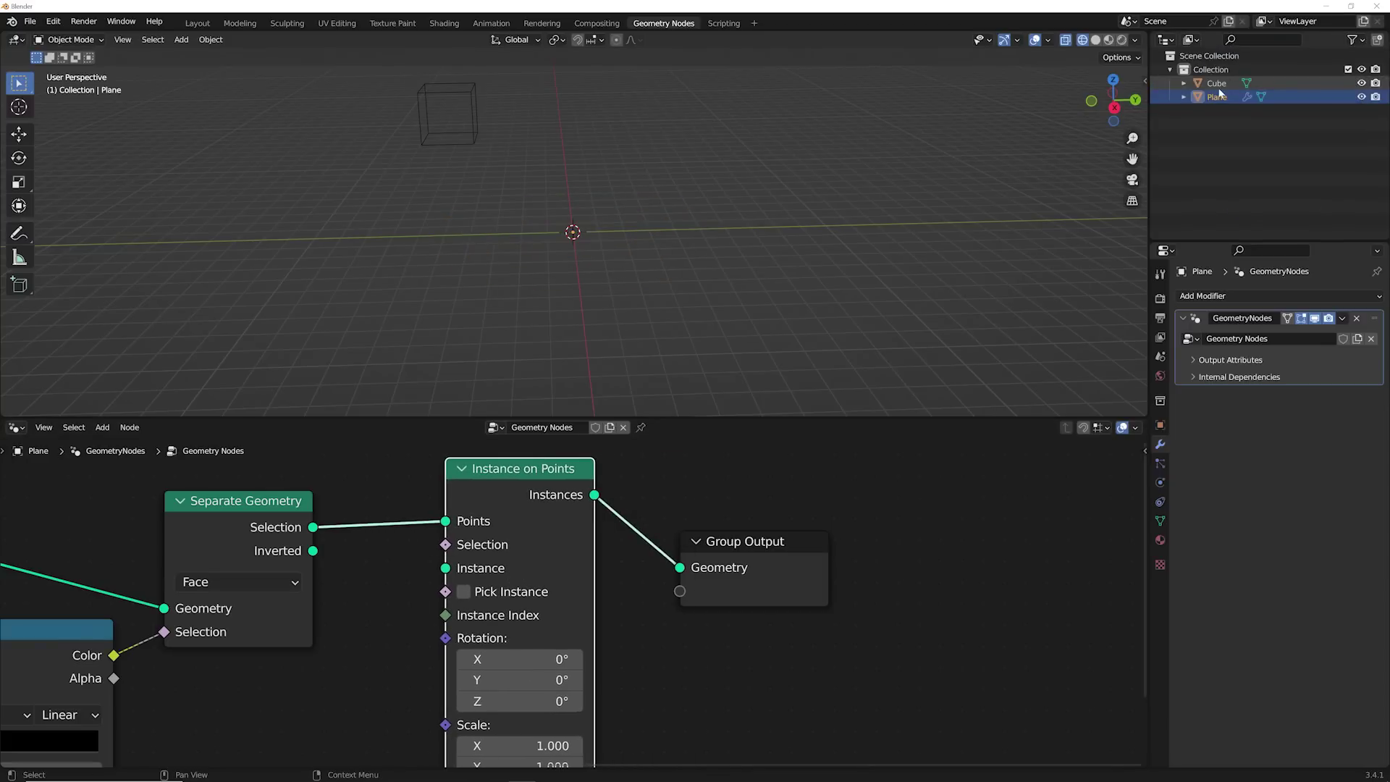
- Bring the Cube into the node tree as an Object Info node and connect its Geometry to the Instance input of Instance on Points
{"action": "left_click_drag", "start_coordinate": [1217, 84], "coordinate": [192, 720]}
{"action": "middle_click_drag", "start_coordinate": [311, 746], "coordinate": [351, 585]}
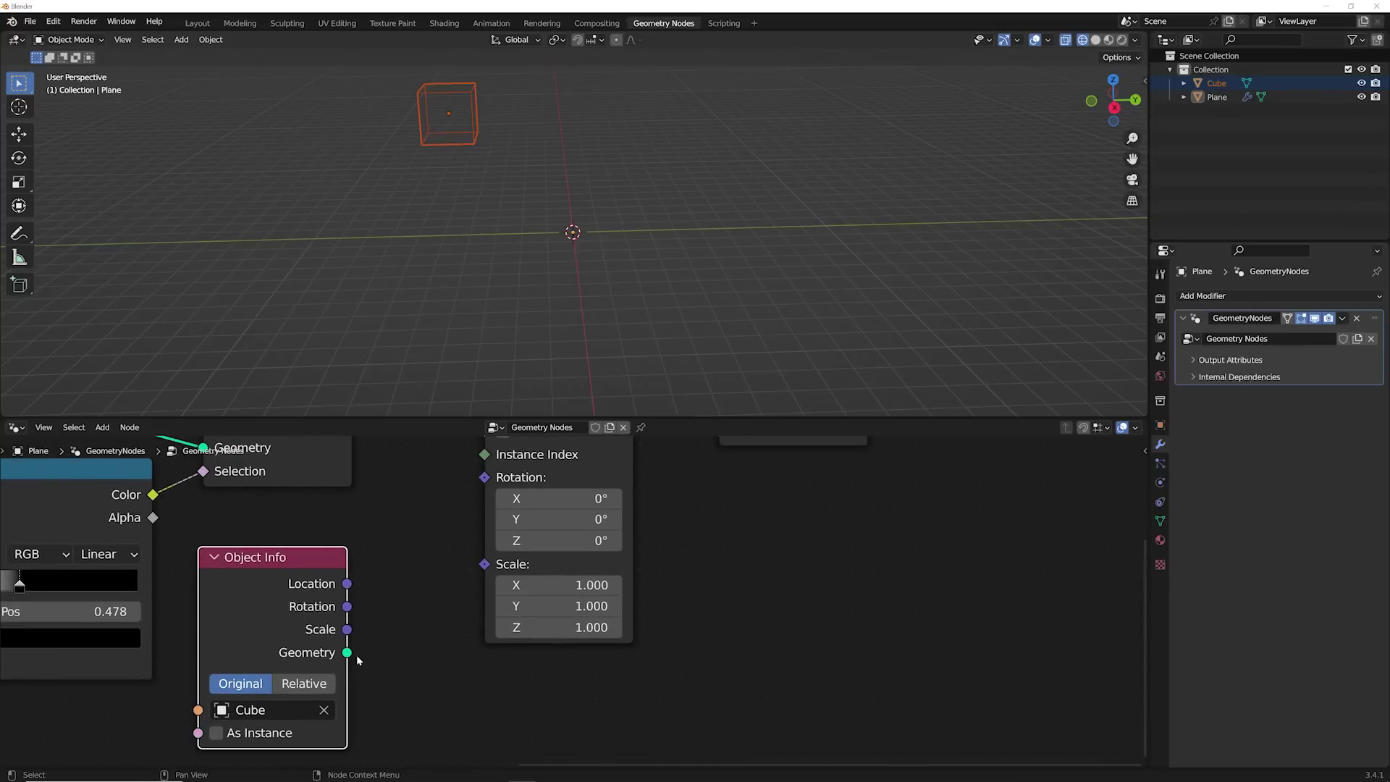
{"action": "scroll", "coordinate": [434, 572], "scroll_direction": "down", "scroll_amount": 2}
{"action": "left_click_drag", "start_coordinate": [404, 677], "coordinate": [505, 497]}
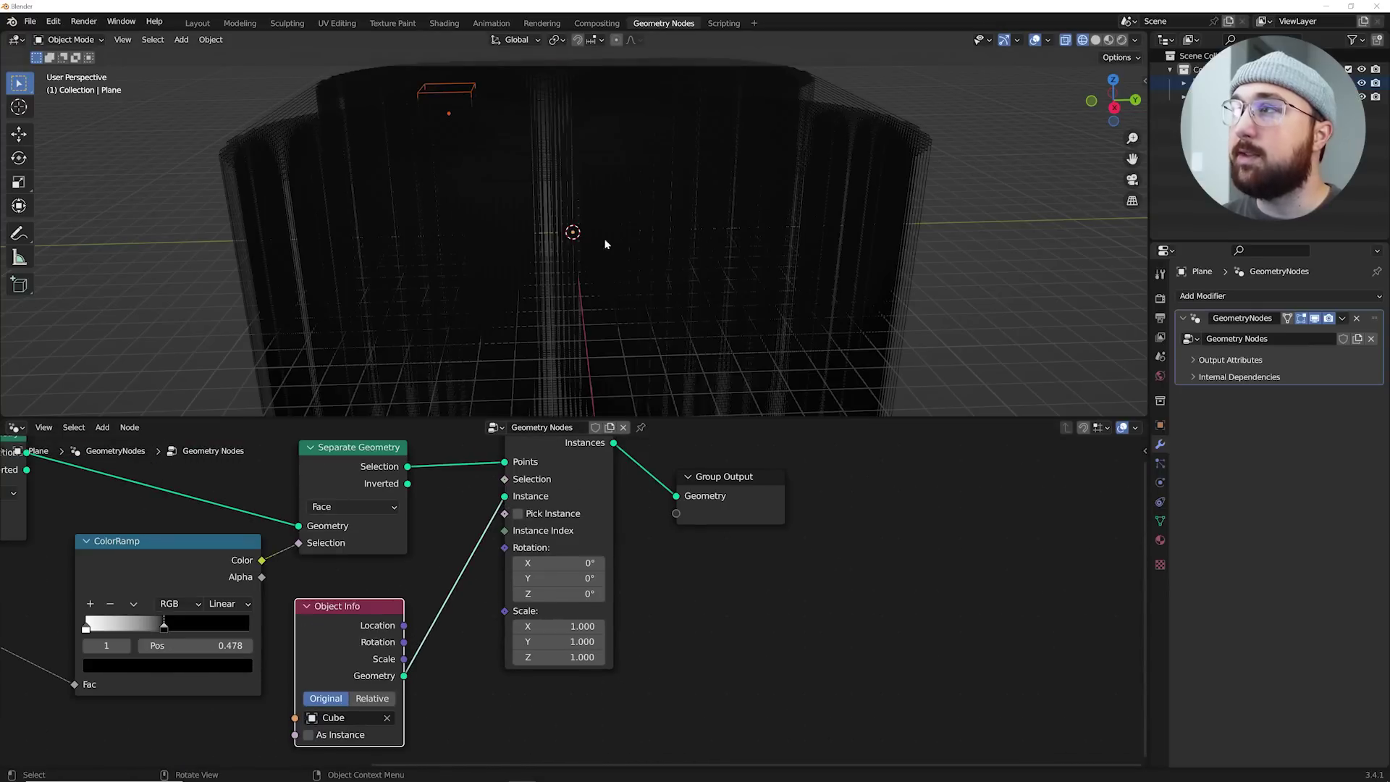
- Switch the 3D viewport to solid shading and view the instanced cubes from another angle
{"action": "left_click", "coordinate": [1096, 42]}
{"action": "middle_click_drag", "start_coordinate": [652, 528], "coordinate": [583, 575]}
{"action": "mouse_move", "coordinate": [536, 172]}
{"action": "middle_mouse_down"}
{"action": "mouse_move", "coordinate": [665, 210]}
{"action": "mouse_move", "coordinate": [733, 161]}
{"action": "mouse_move", "coordinate": [519, 139]}
{"action": "mouse_move", "coordinate": [619, 142]}
{"action": "middle_mouse_up"}
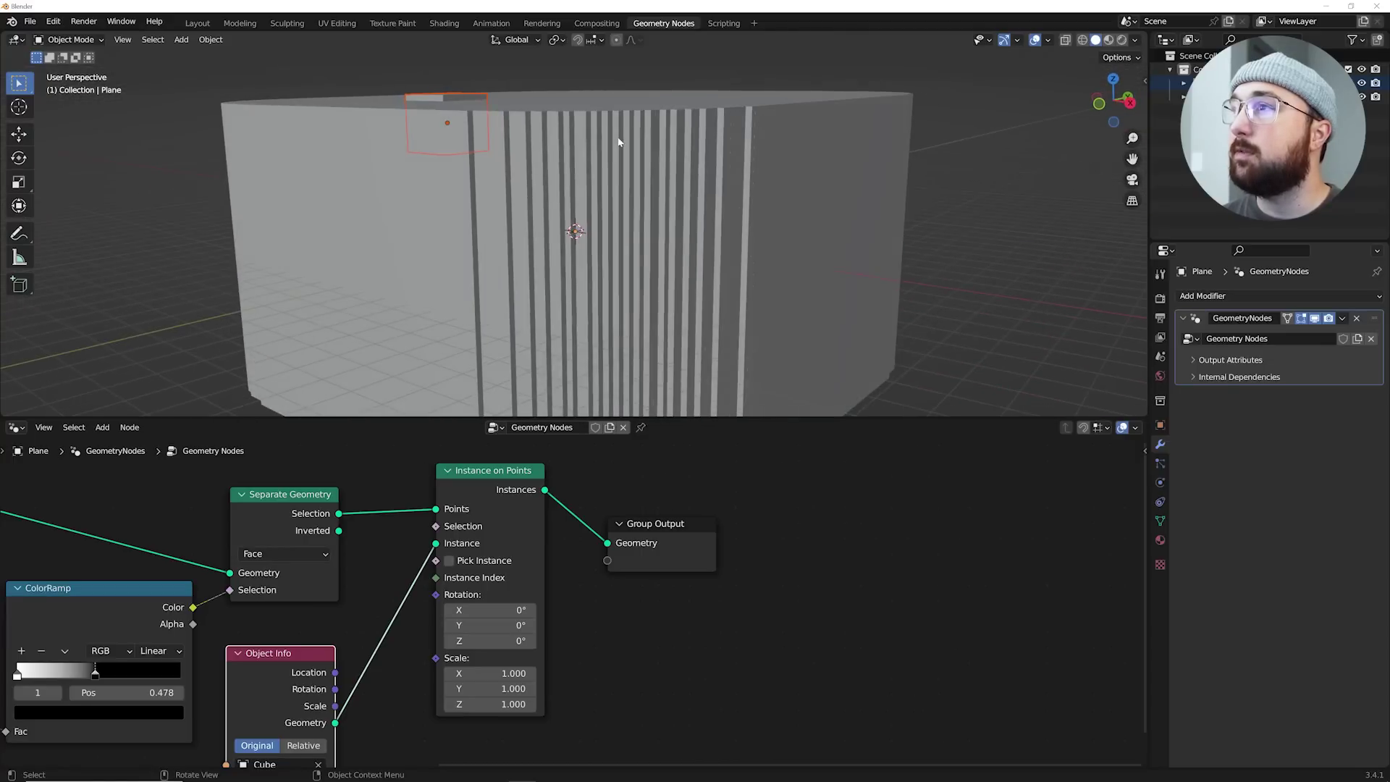
- Reposition the Group Output and Instance on Points nodes for more room and enlarge the node editor area
{"action": "left_click_drag", "start_coordinate": [657, 534], "coordinate": [942, 552]}
{"action": "scroll", "coordinate": [605, 586], "scroll_direction": "down", "scroll_amount": 3}
{"action": "middle_click_drag", "start_coordinate": [605, 579], "coordinate": [607, 470]}
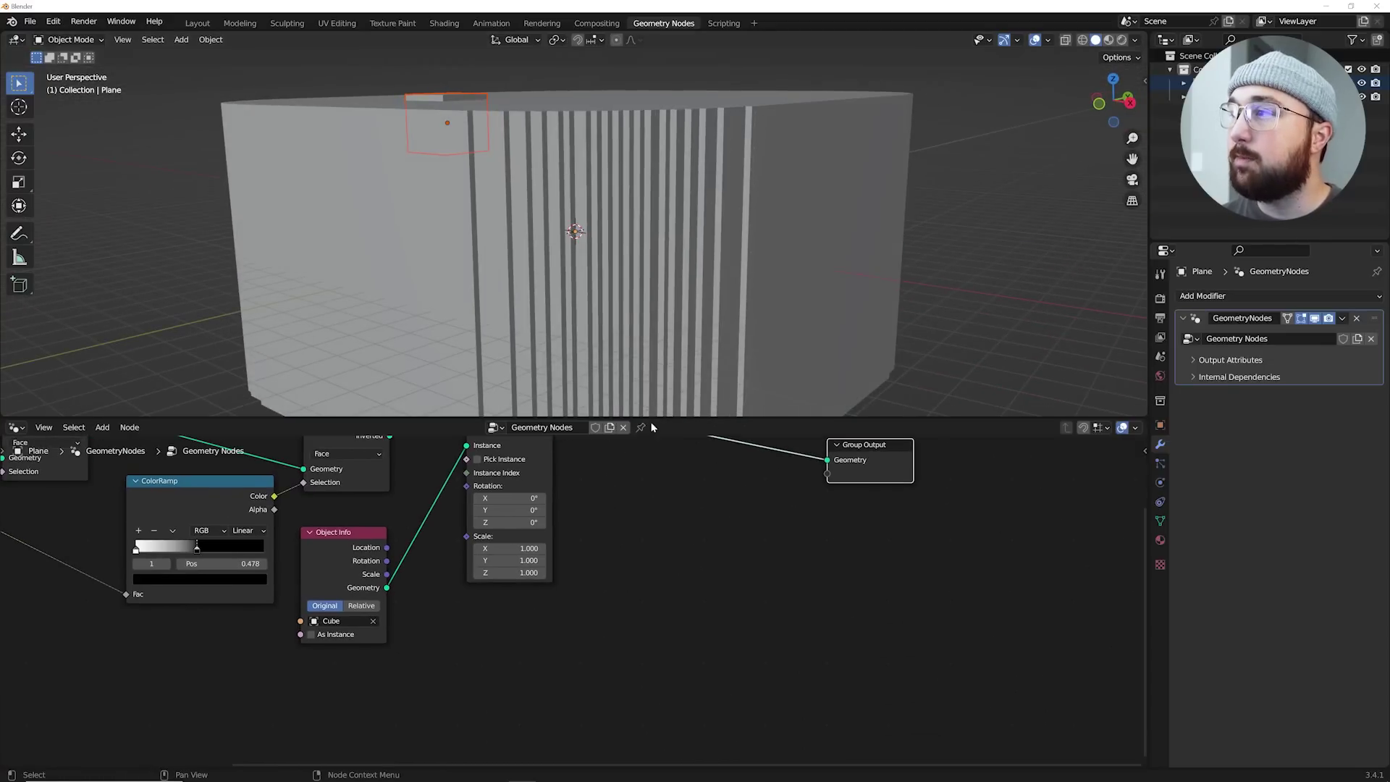
{"action": "left_click_drag", "start_coordinate": [651, 418], "coordinate": [502, 545]}
{"action": "scroll", "coordinate": [406, 551], "scroll_direction": "up", "scroll_amount": 3}
- Add a Random Value node below Object Info and connect its Value output to the Scale input of Instance on Points
{"action": "key", "text": "shift+a"}
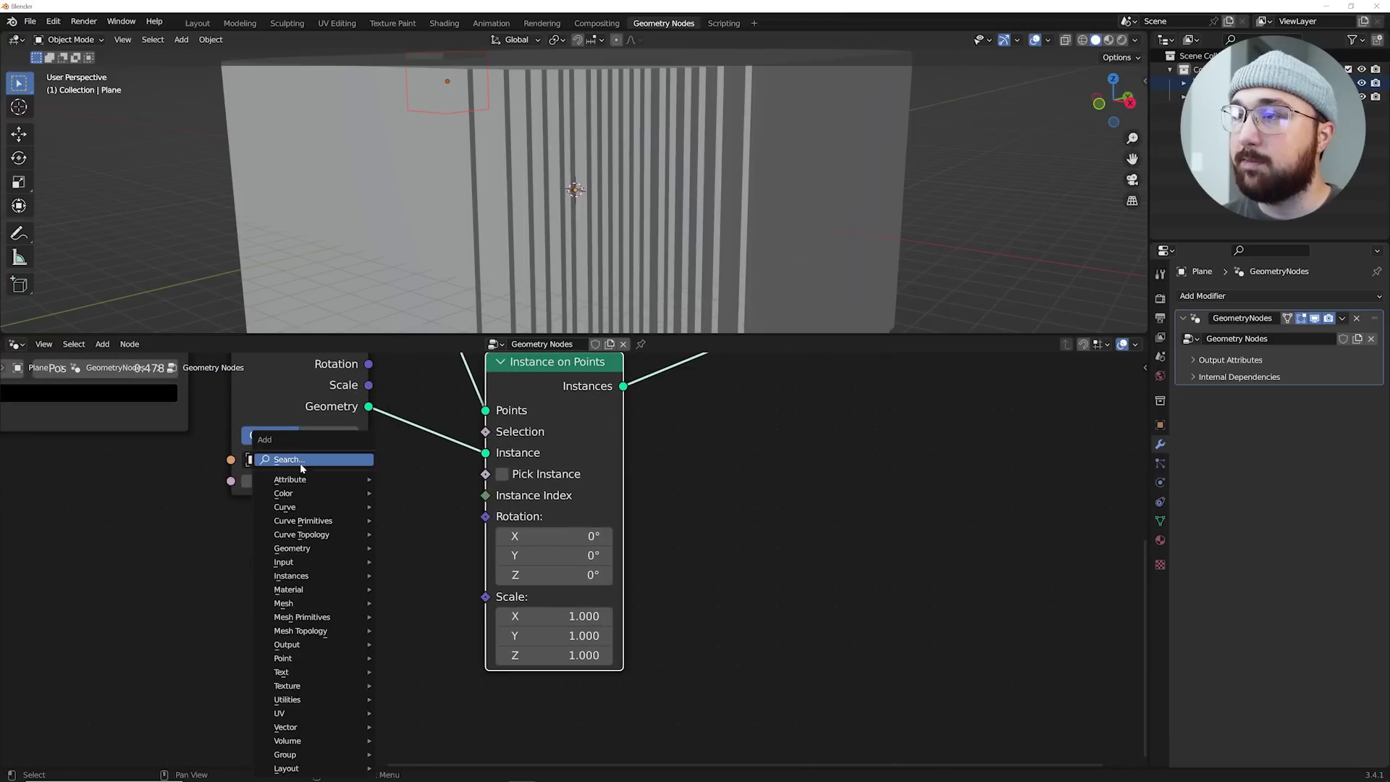
{"action": "type", "text": "rand"}
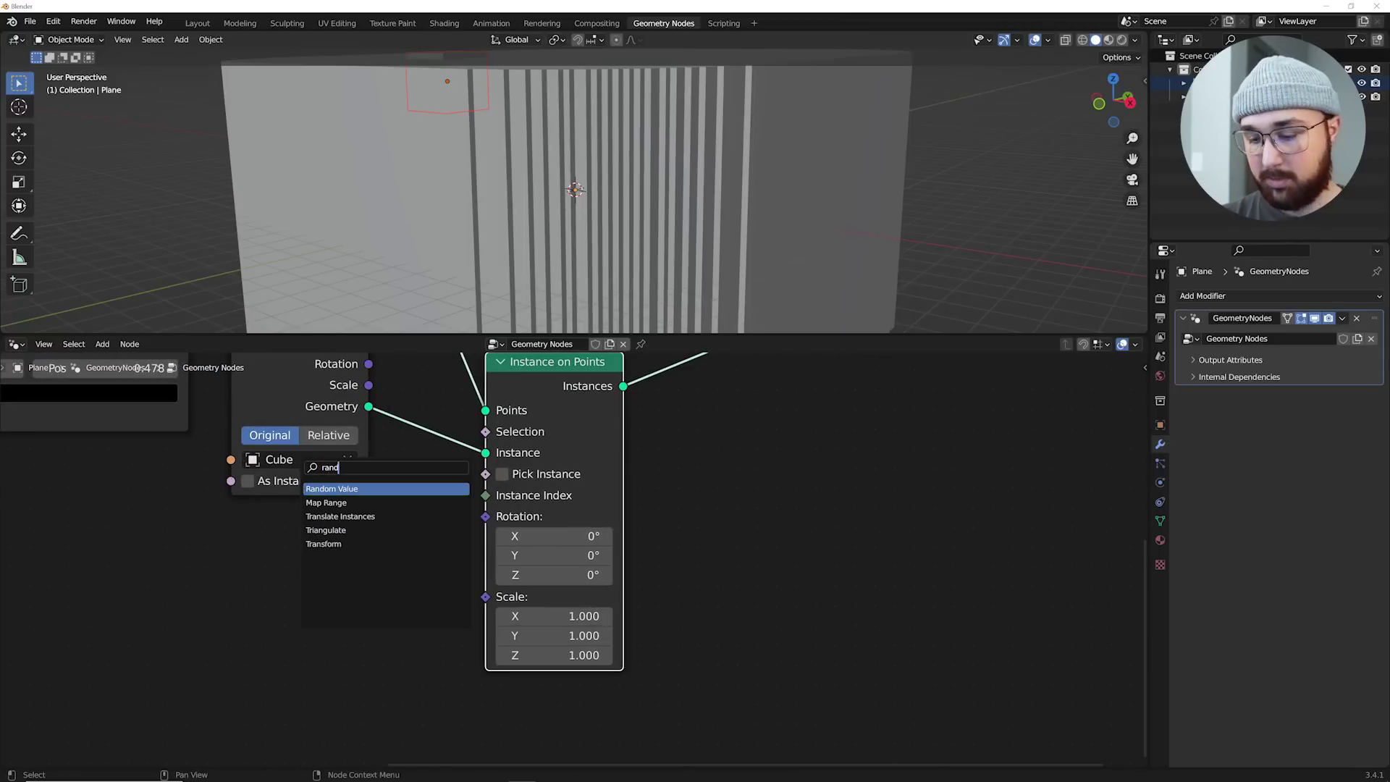
{"action": "key", "text": "Return"}
{"action": "left_click", "coordinate": [310, 552]}
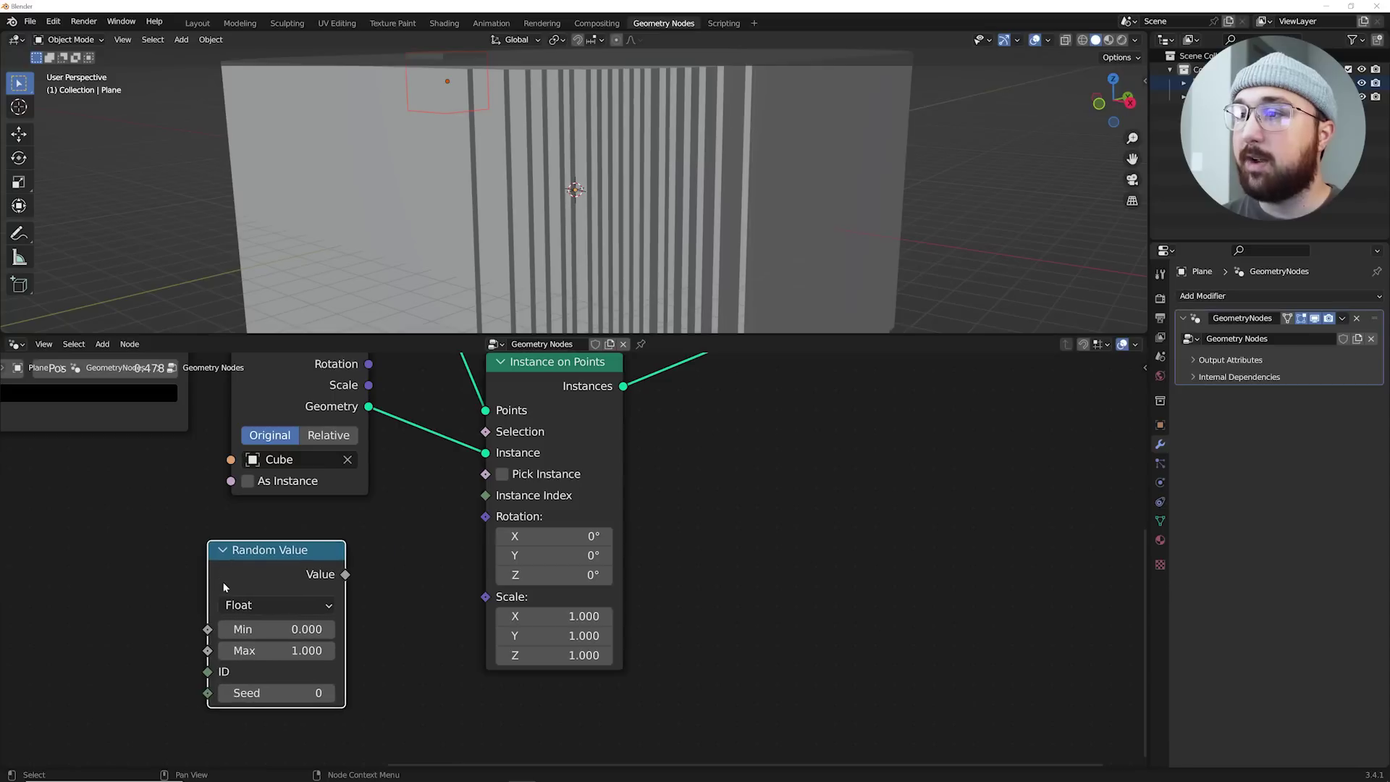
{"action": "left_click_drag", "start_coordinate": [354, 578], "coordinate": [498, 605]}
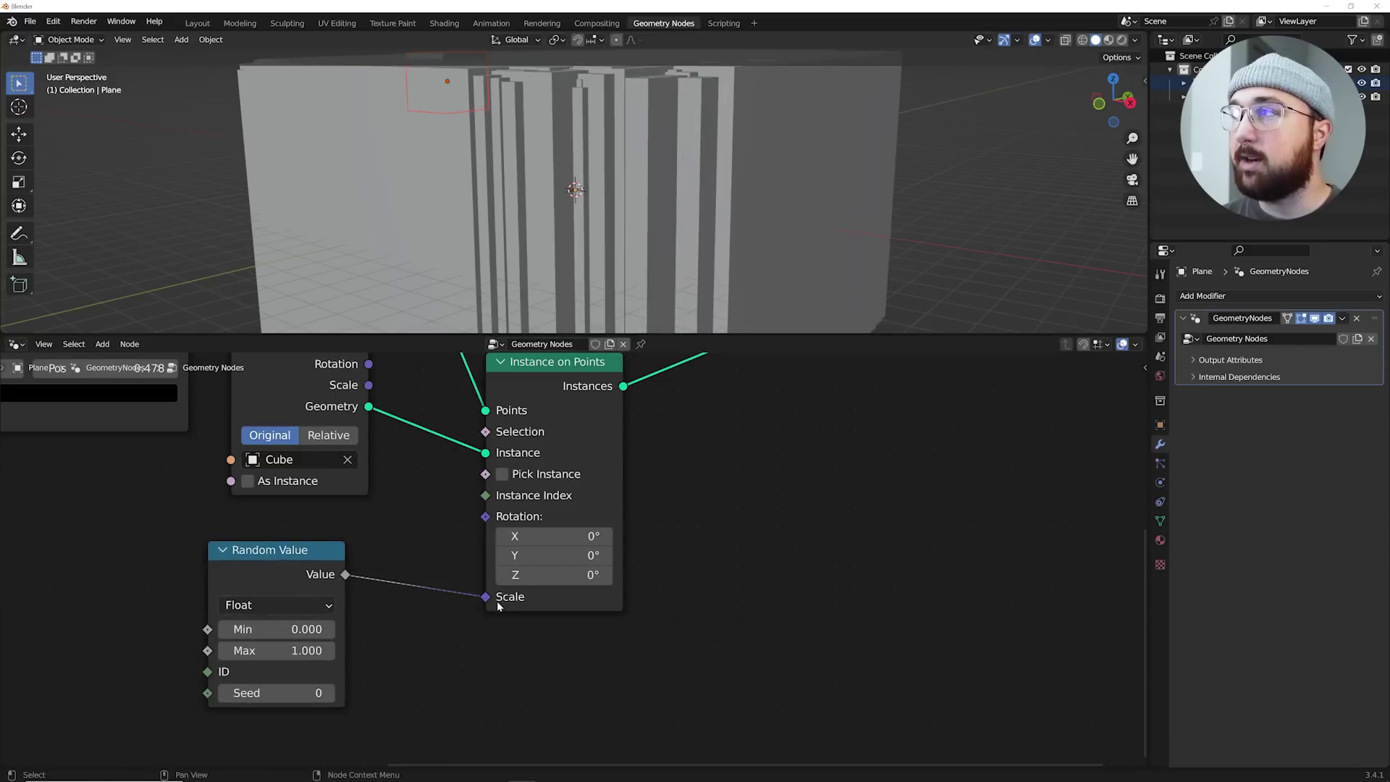
{"action": "scroll", "coordinate": [510, 310], "scroll_direction": "down", "scroll_amount": 2}
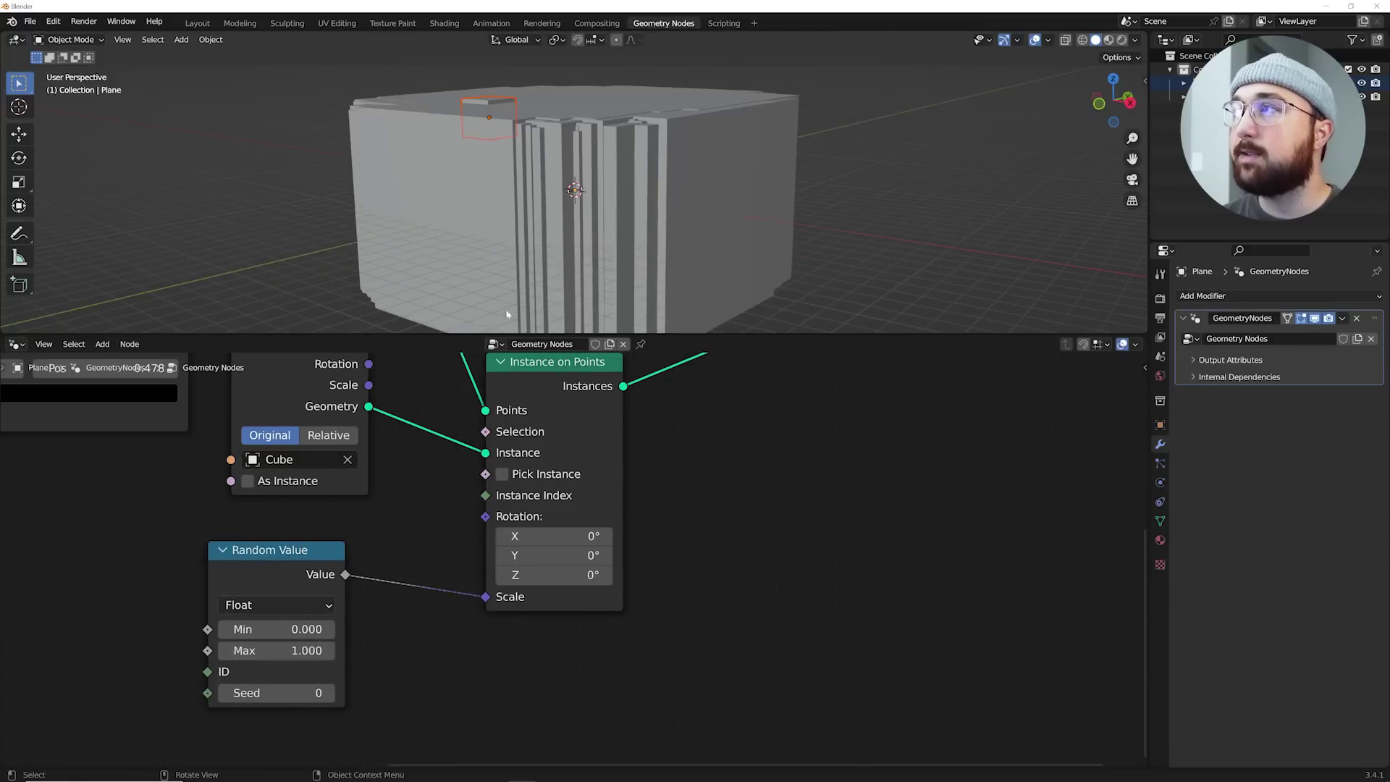
- Set the Random Value node's Max to 0.015 to shrink the instanced cubes
{"action": "scroll", "coordinate": [509, 307], "scroll_direction": "up", "scroll_amount": 3}
{"action": "left_click_drag", "start_coordinate": [290, 651], "coordinate": [216, 651], "text": "shift"}
{"action": "mouse_move", "coordinate": [301, 652]}
{"action": "left_mouse_down", "text": "shift"}
{"action": "mouse_move", "coordinate": [314, 651]}
{"action": "mouse_move", "coordinate": [287, 651]}
{"action": "left_mouse_up", "text": "shift"}
{"action": "scroll", "coordinate": [697, 160], "scroll_direction": "up", "scroll_amount": 5}
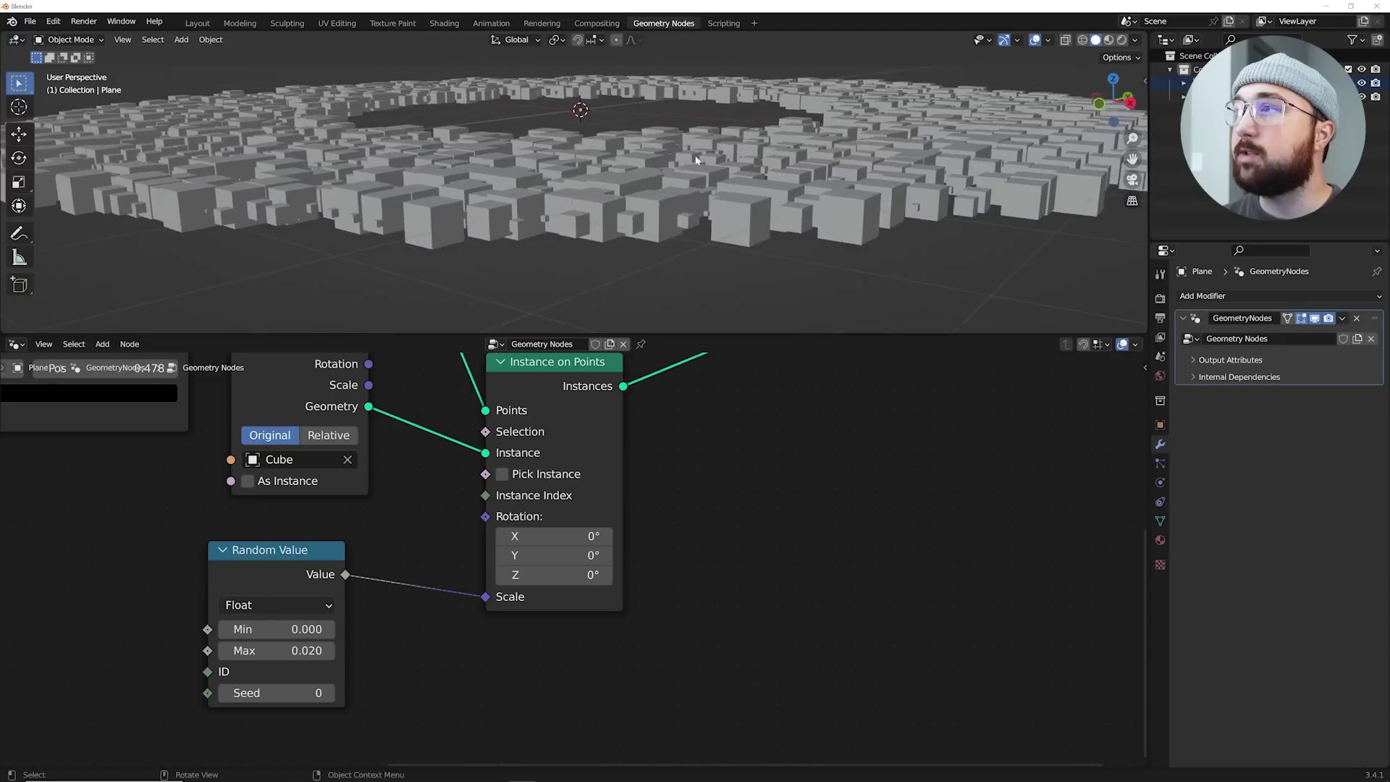
{"action": "middle_click_drag", "start_coordinate": [697, 160], "coordinate": [545, 315]}
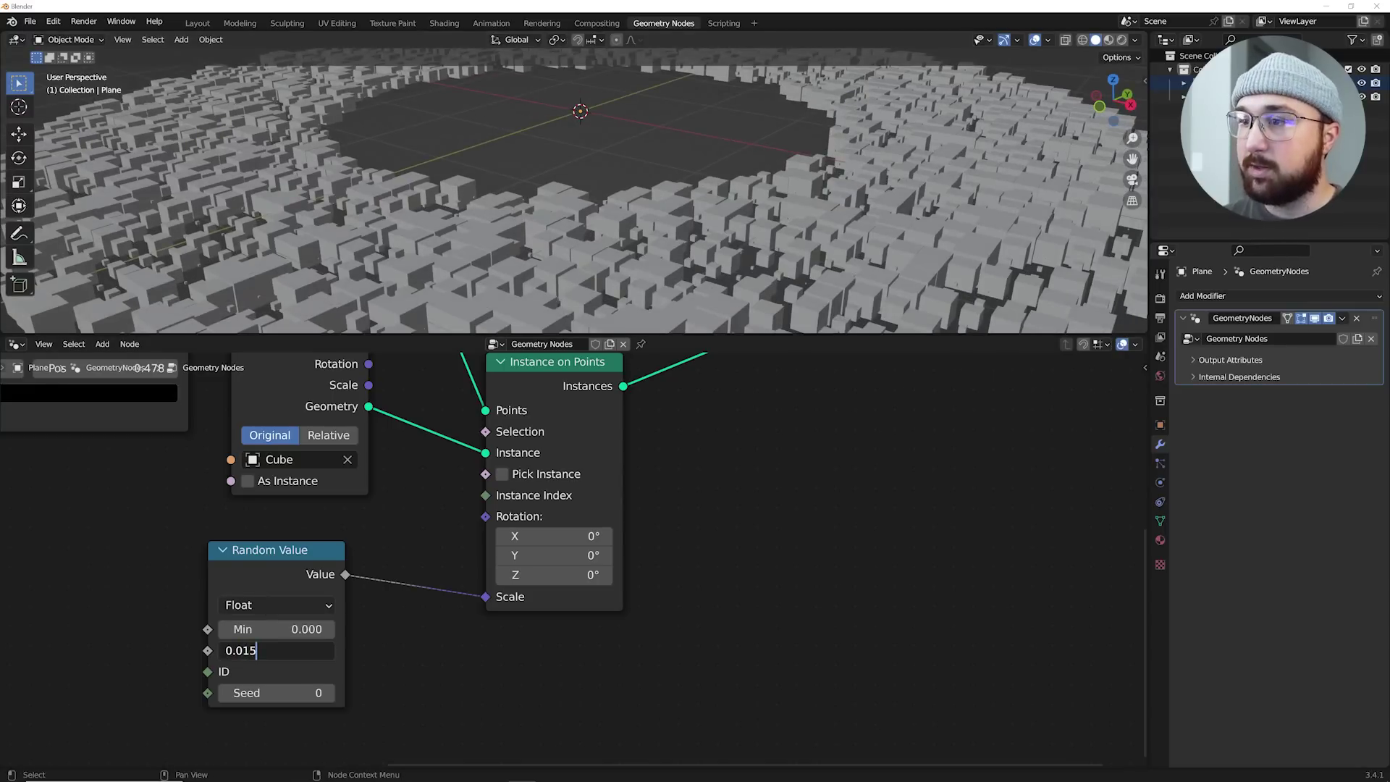
{"action": "key", "text": "Return"}
{"action": "middle_click_drag", "start_coordinate": [651, 188], "coordinate": [796, 169]}
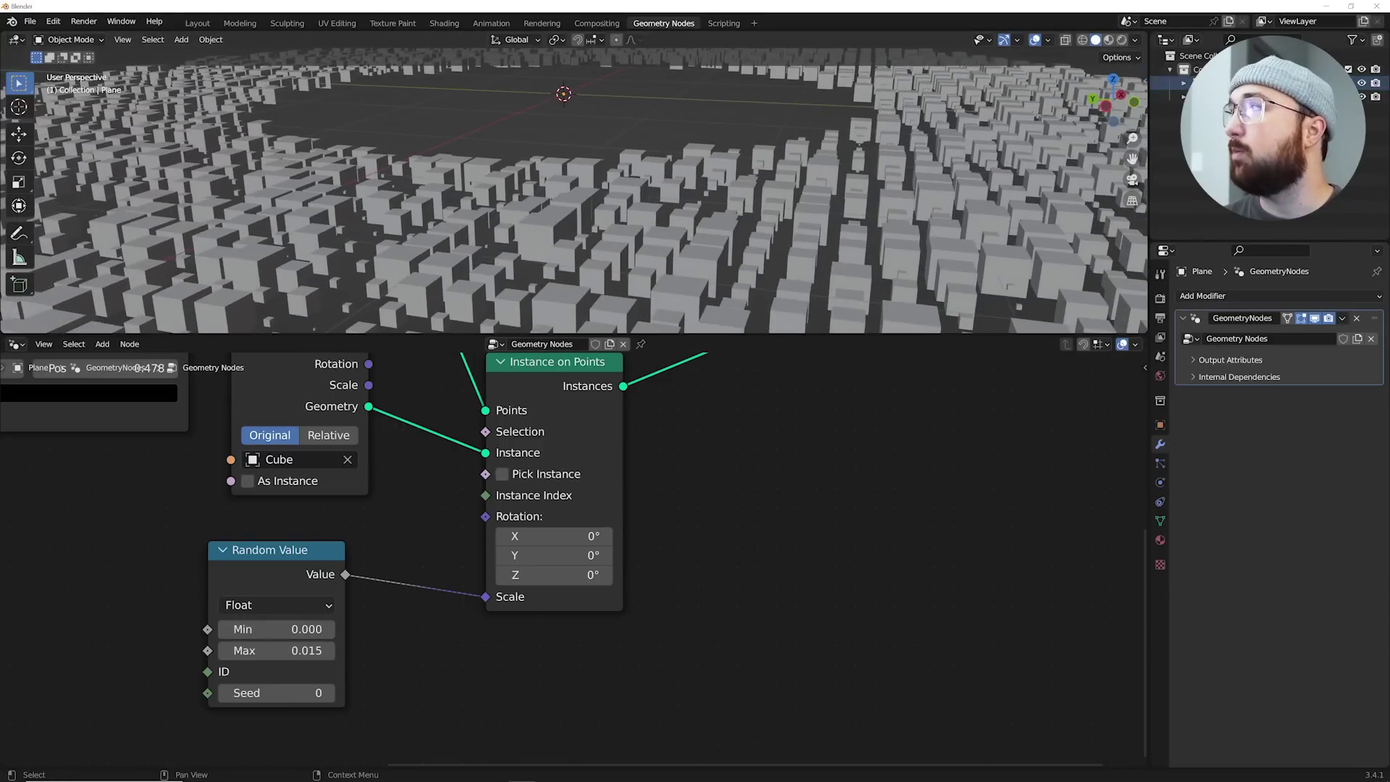
- Select the source Cube and add a Bevel modifier to it
{"action": "left_click", "coordinate": [1205, 84]}
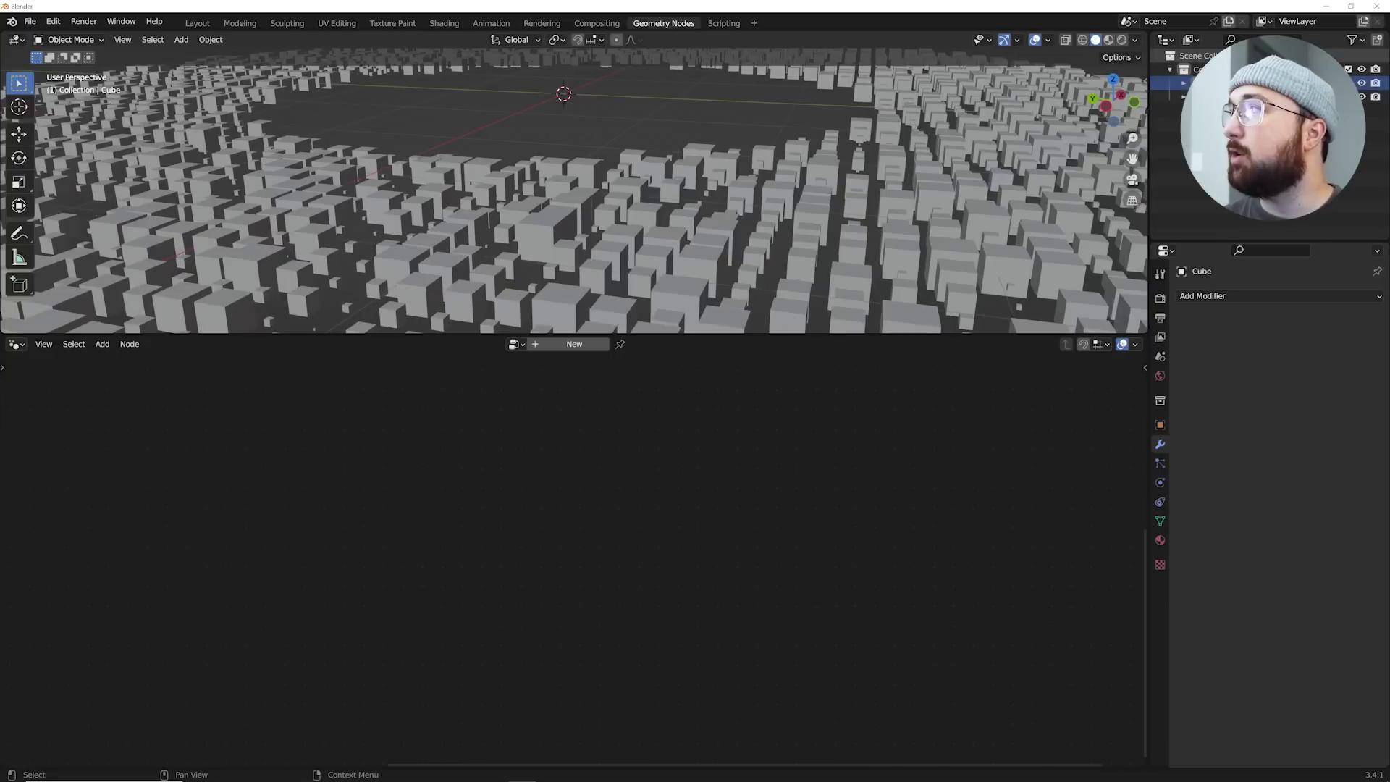
{"action": "left_click", "coordinate": [1206, 297]}
{"action": "left_click", "coordinate": [1130, 349]}
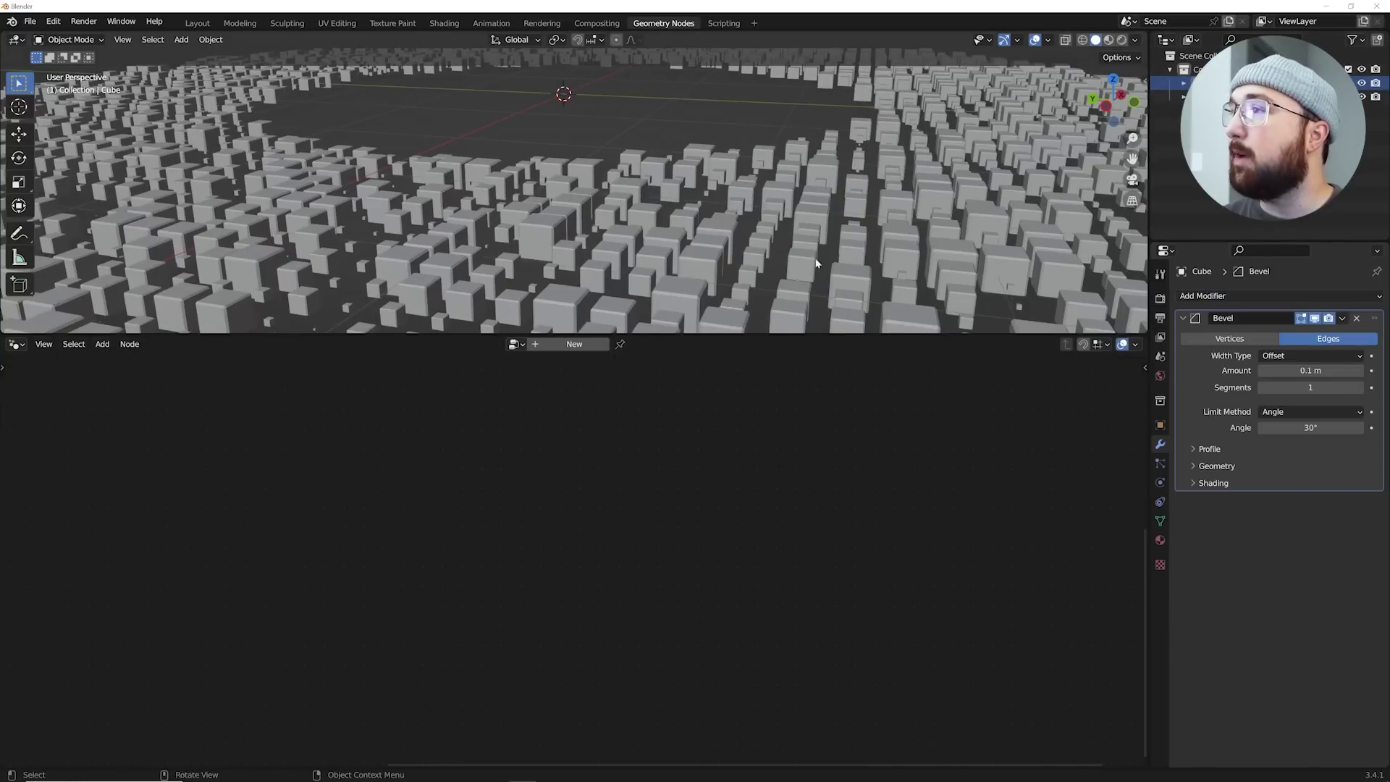
- Set the Cube's bevel to 3 segments and an amount of 0.036 m, and shade the Cube smooth
{"action": "scroll", "coordinate": [797, 260], "scroll_direction": "up", "scroll_amount": 8}
{"action": "scroll", "coordinate": [623, 239], "scroll_direction": "down", "scroll_amount": 3}
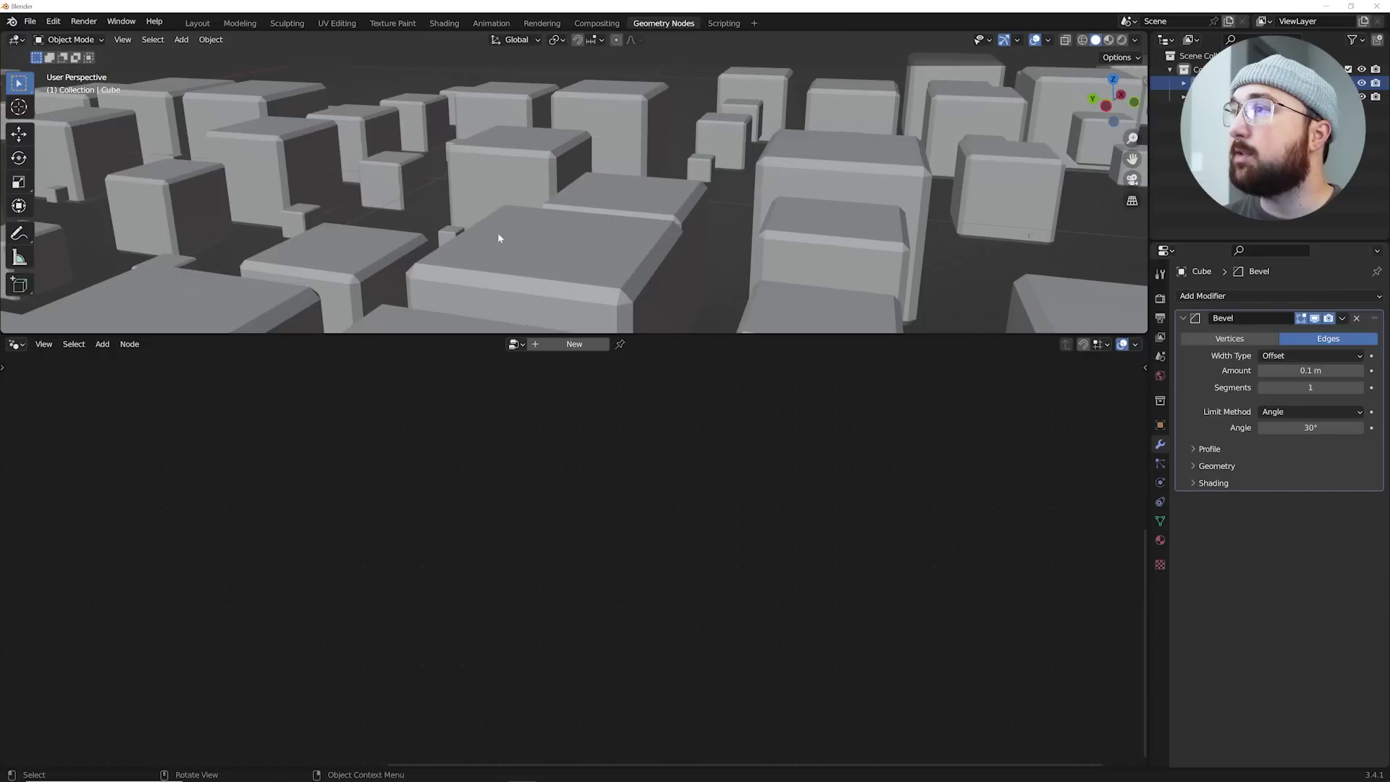
{"action": "left_click", "coordinate": [1360, 388]}
{"action": "left_click", "coordinate": [1361, 388]}
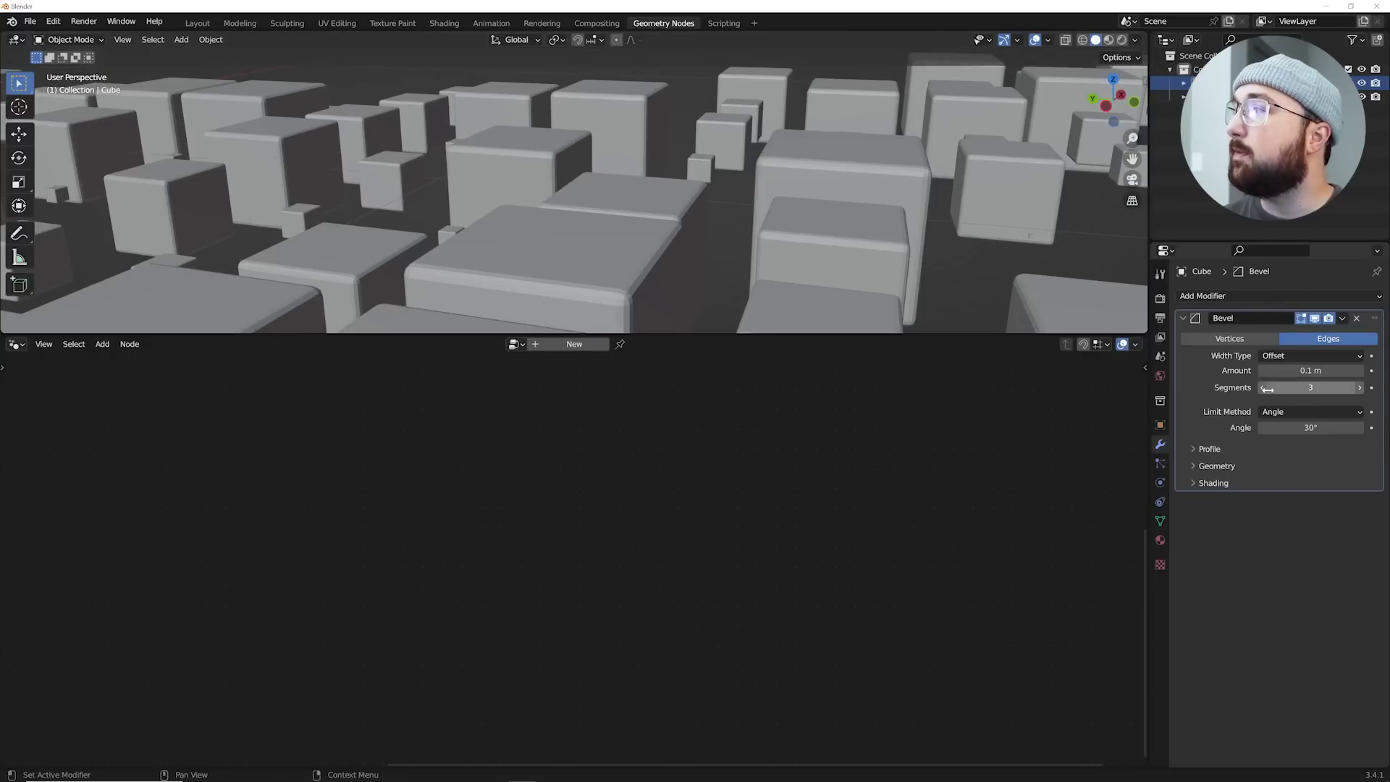
{"action": "mouse_move", "coordinate": [1330, 370]}
{"action": "left_mouse_down"}
{"action": "mouse_move", "coordinate": [1292, 370]}
{"action": "mouse_move", "coordinate": [1311, 370]}
{"action": "left_mouse_up"}
{"action": "right_click", "coordinate": [772, 122]}
{"action": "left_click", "coordinate": [772, 123]}
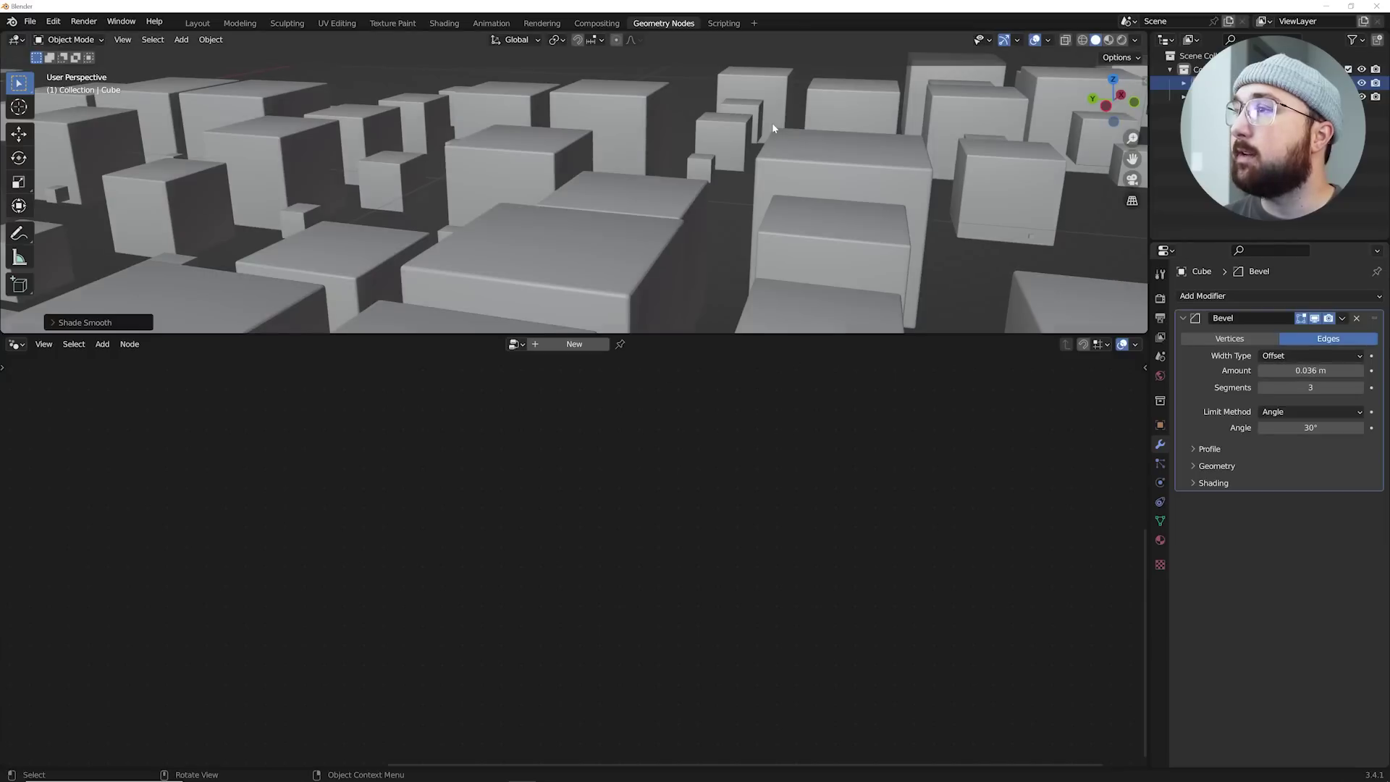
- Switch to the Layout workspace and move the source Cube farther away from the ring
{"action": "scroll", "coordinate": [773, 133], "scroll_direction": "down", "scroll_amount": 9}
{"action": "middle_click_drag", "start_coordinate": [796, 142], "coordinate": [645, 152]}
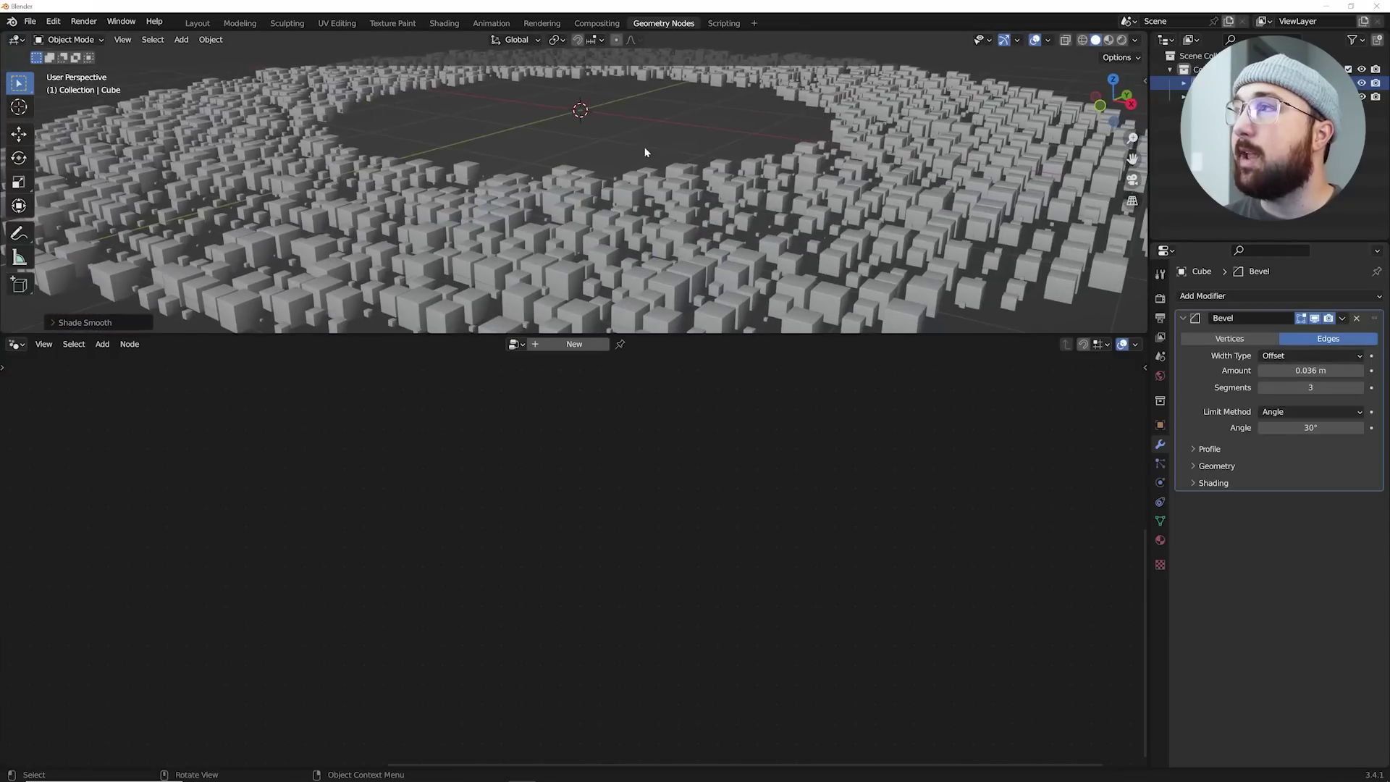
{"action": "left_click", "coordinate": [194, 23]}
{"action": "middle_click_drag", "start_coordinate": [596, 419], "coordinate": [598, 340]}
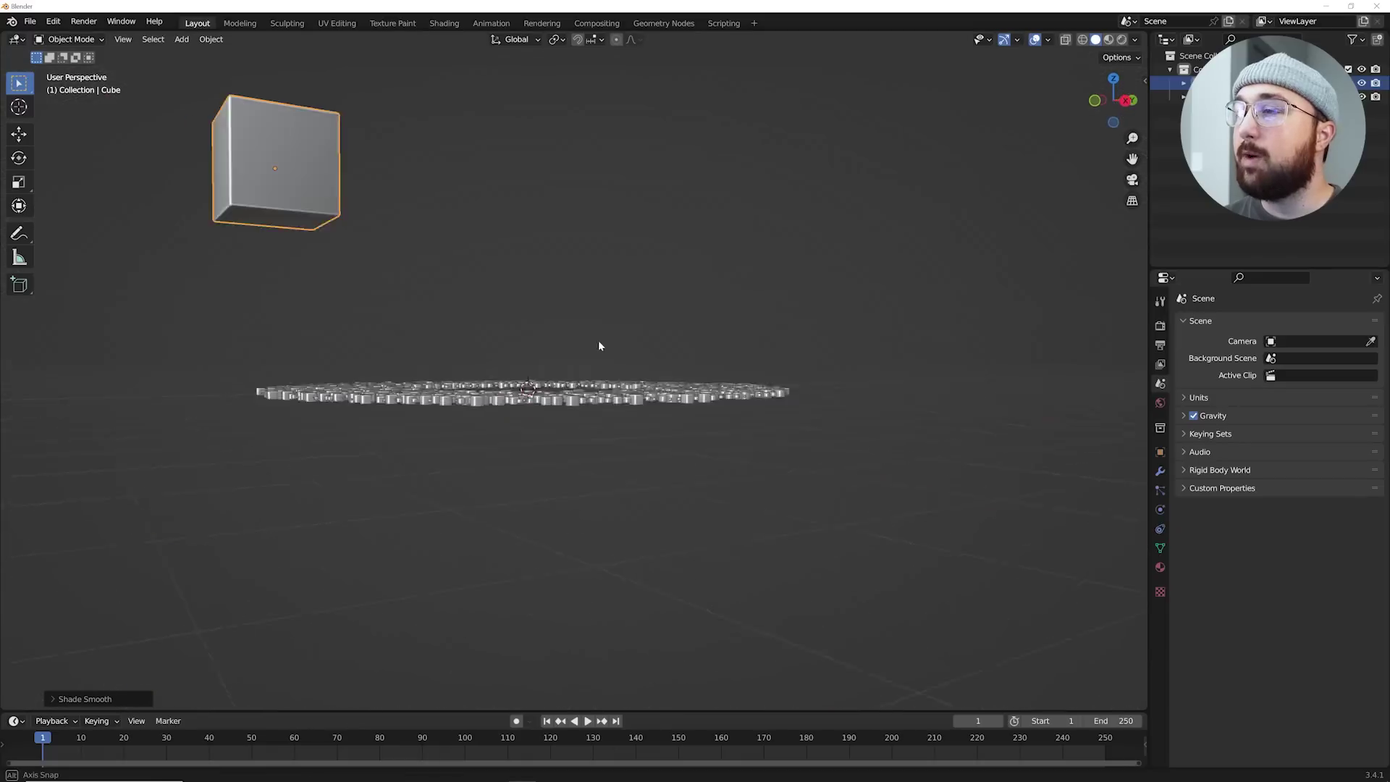
{"action": "key", "text": "g"}
{"action": "left_click", "coordinate": [462, 155]}
- Add an ico sphere with 1 subdivision at the centre of the ring
{"action": "scroll", "coordinate": [645, 387], "scroll_direction": "up", "scroll_amount": 5}
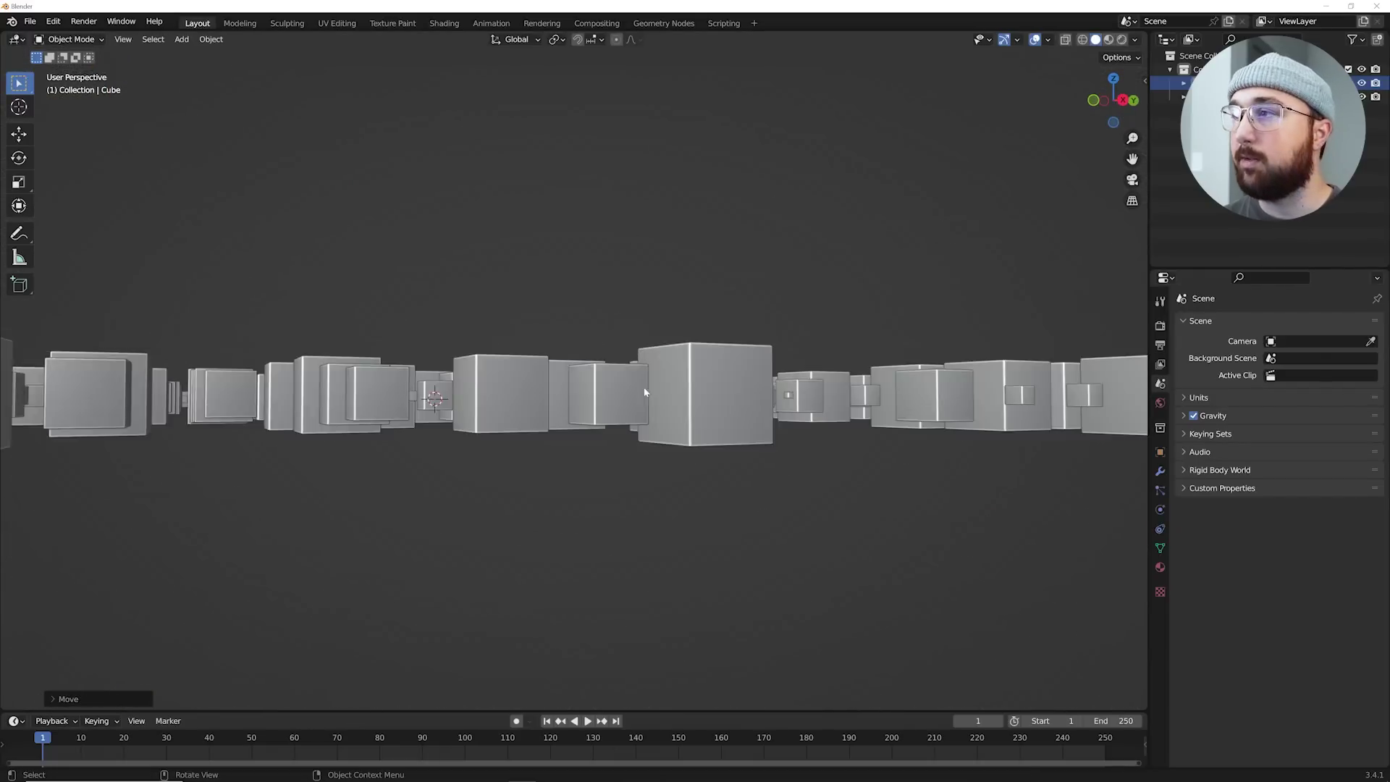
{"action": "middle_click_drag", "start_coordinate": [644, 387], "coordinate": [640, 410]}
{"action": "key", "text": "shift+a"}
{"action": "mouse_move", "coordinate": [548, 270]}
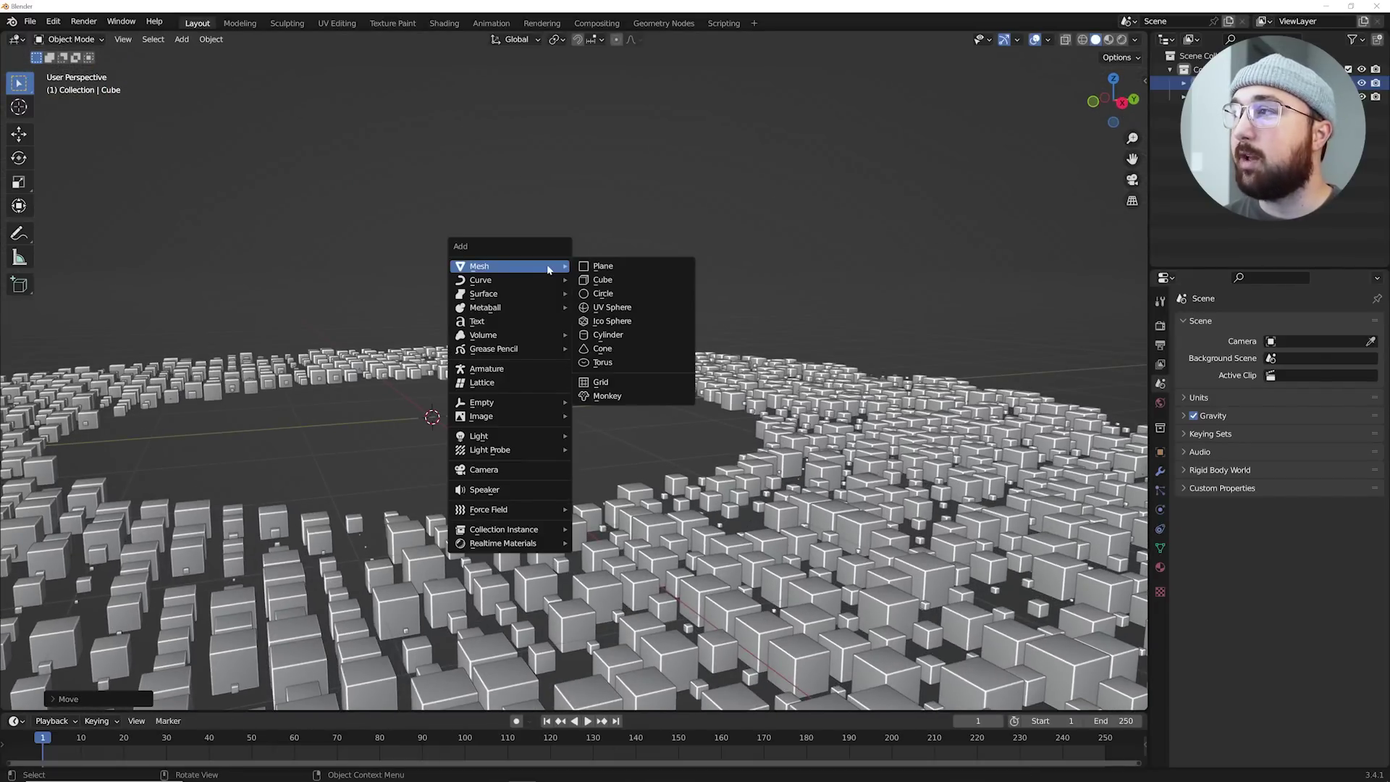
{"action": "left_click", "coordinate": [615, 321]}
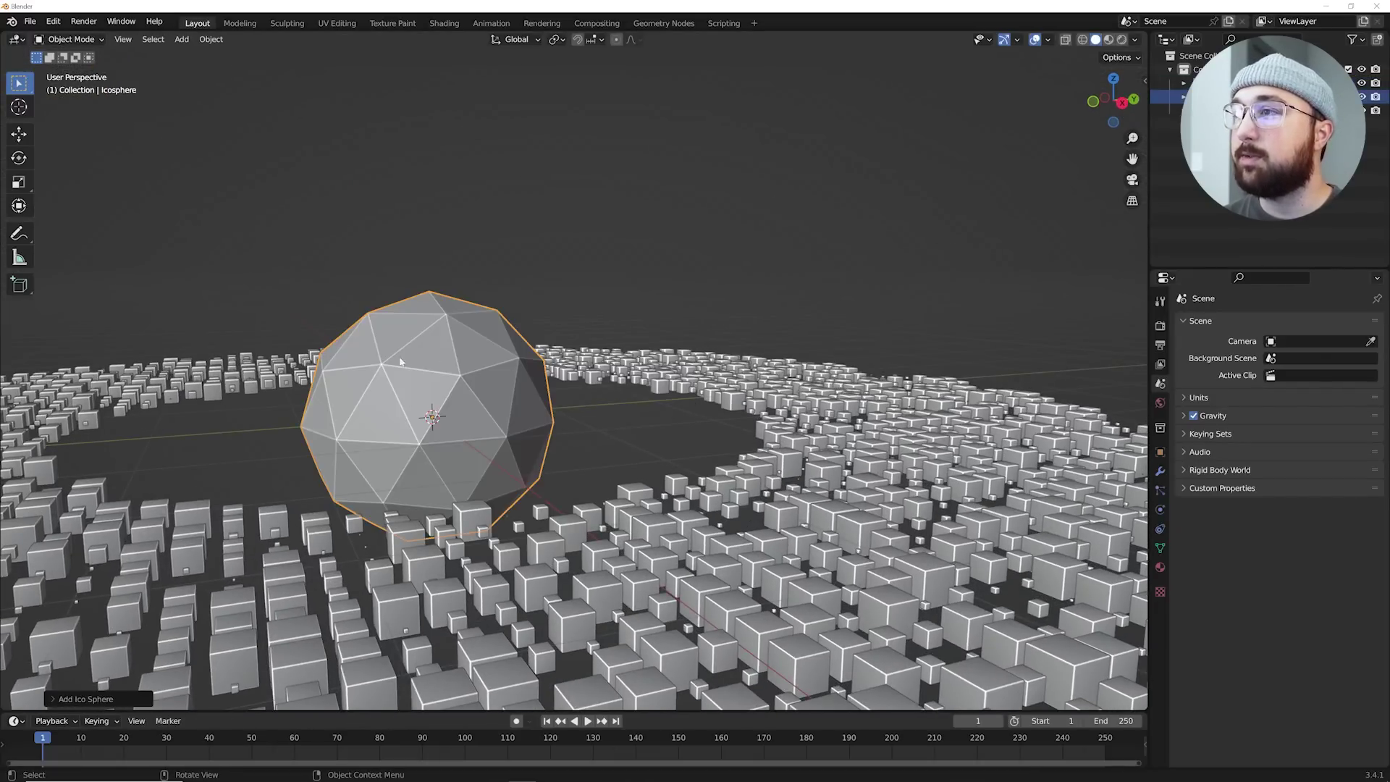
{"action": "left_click", "coordinate": [56, 699]}
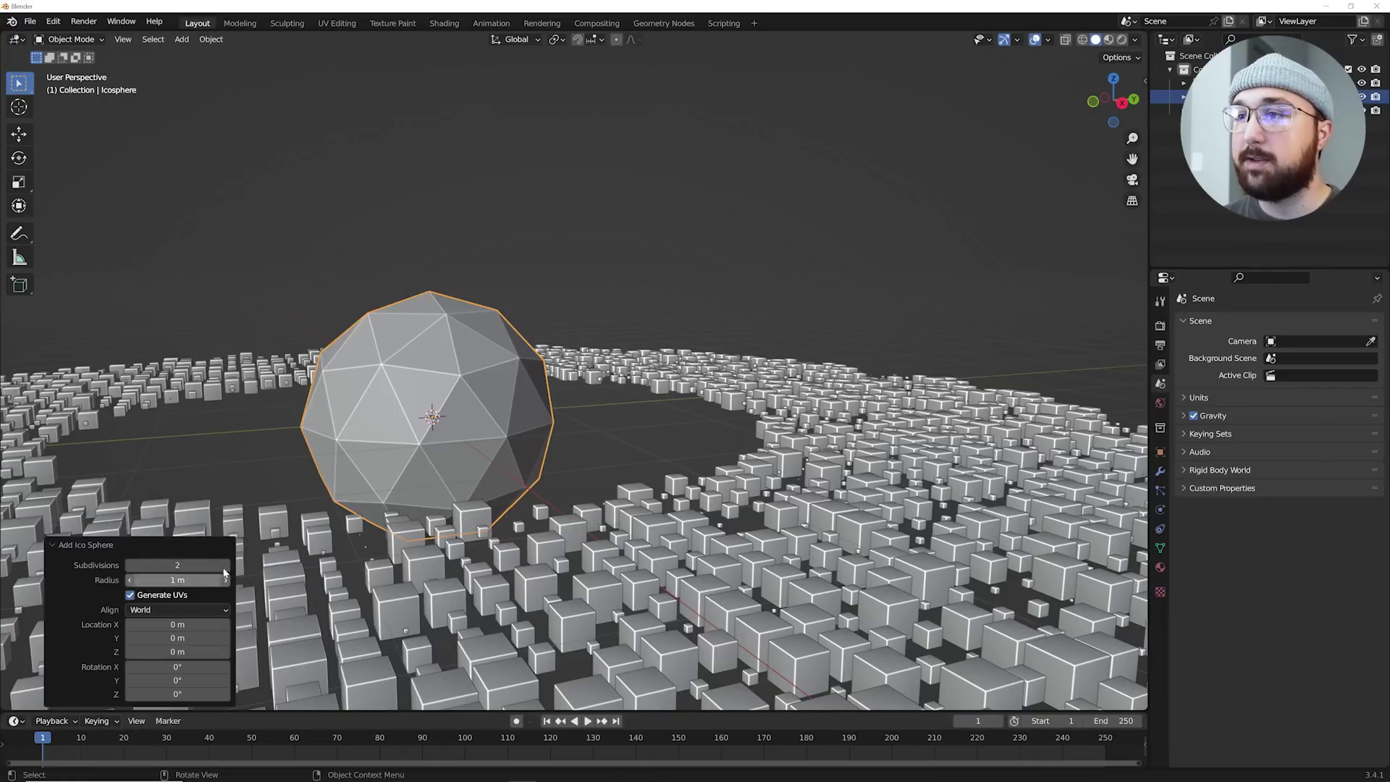
{"action": "left_click_drag", "start_coordinate": [137, 564], "coordinate": [148, 562]}
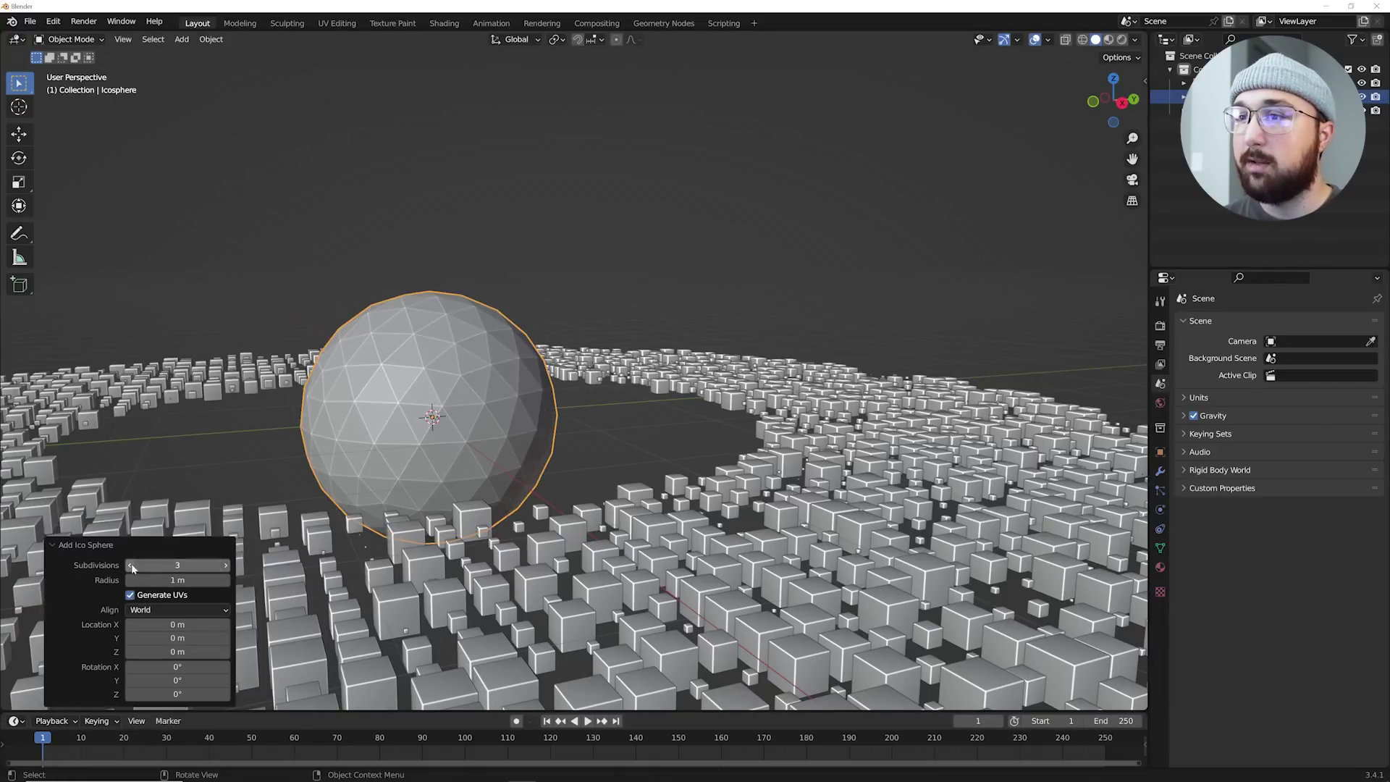
{"action": "left_click", "coordinate": [131, 566]}
{"action": "left_click", "coordinate": [131, 565]}
{"action": "left_click", "coordinate": [60, 546]}
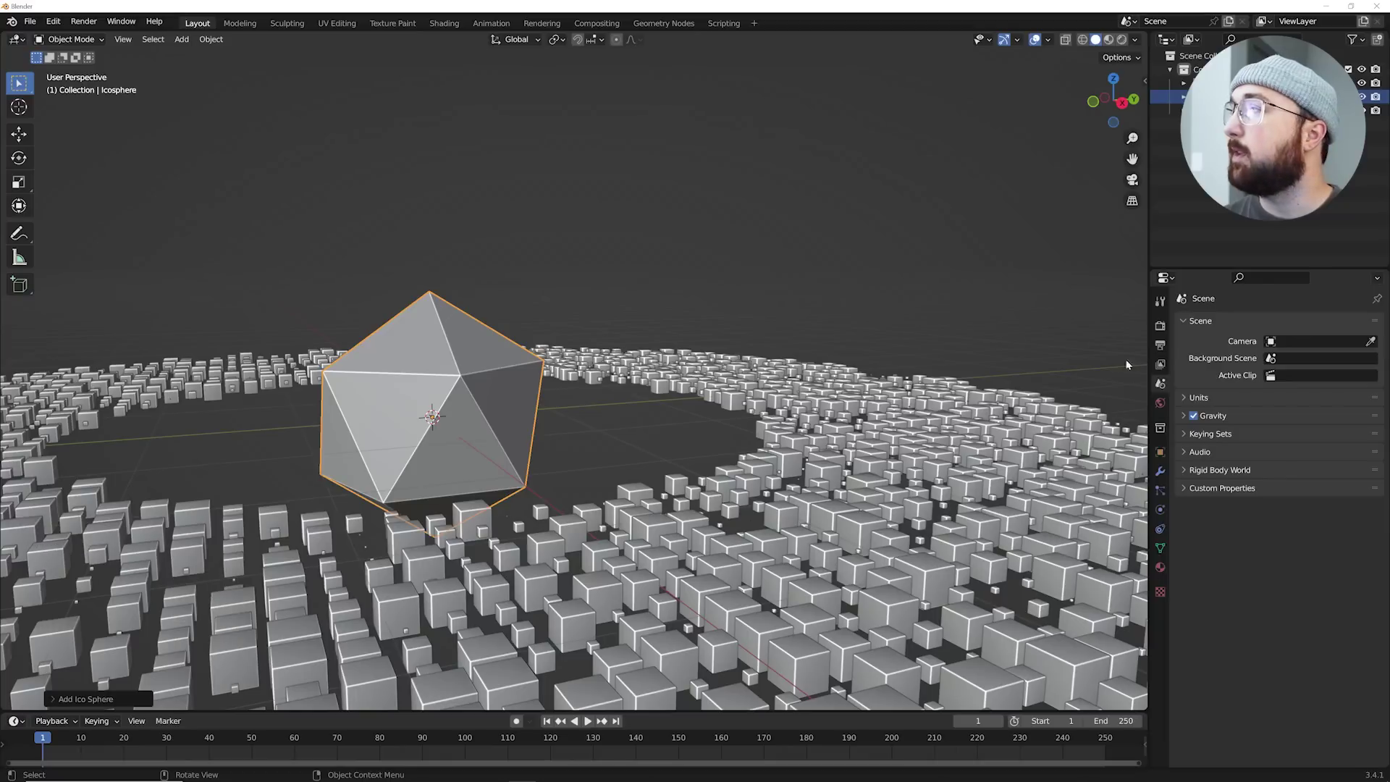
- Give the icosphere a Wireframe modifier with a thickness of 0.246 m, followed by a Bevel modifier
{"action": "left_click", "coordinate": [1160, 471]}
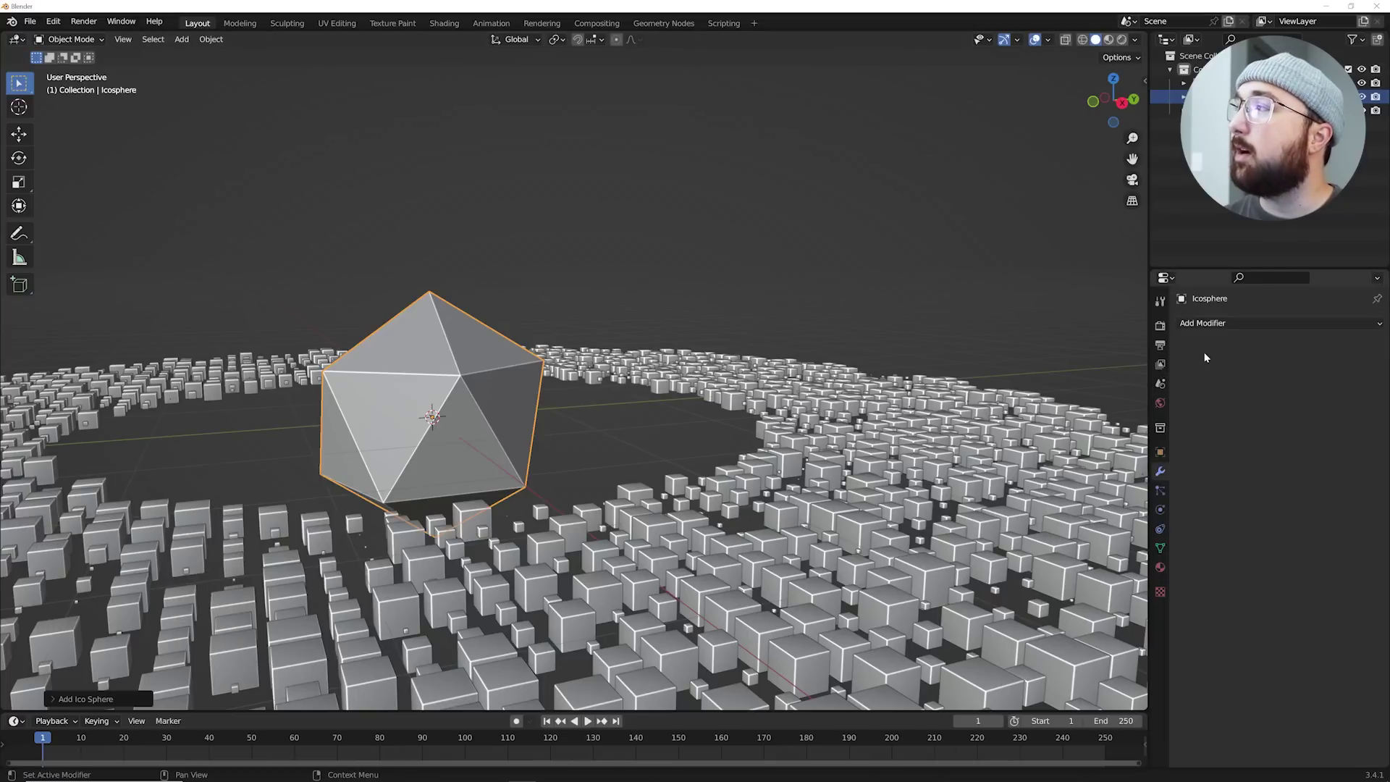
{"action": "left_click", "coordinate": [1207, 323]}
{"action": "left_click", "coordinate": [1104, 628]}
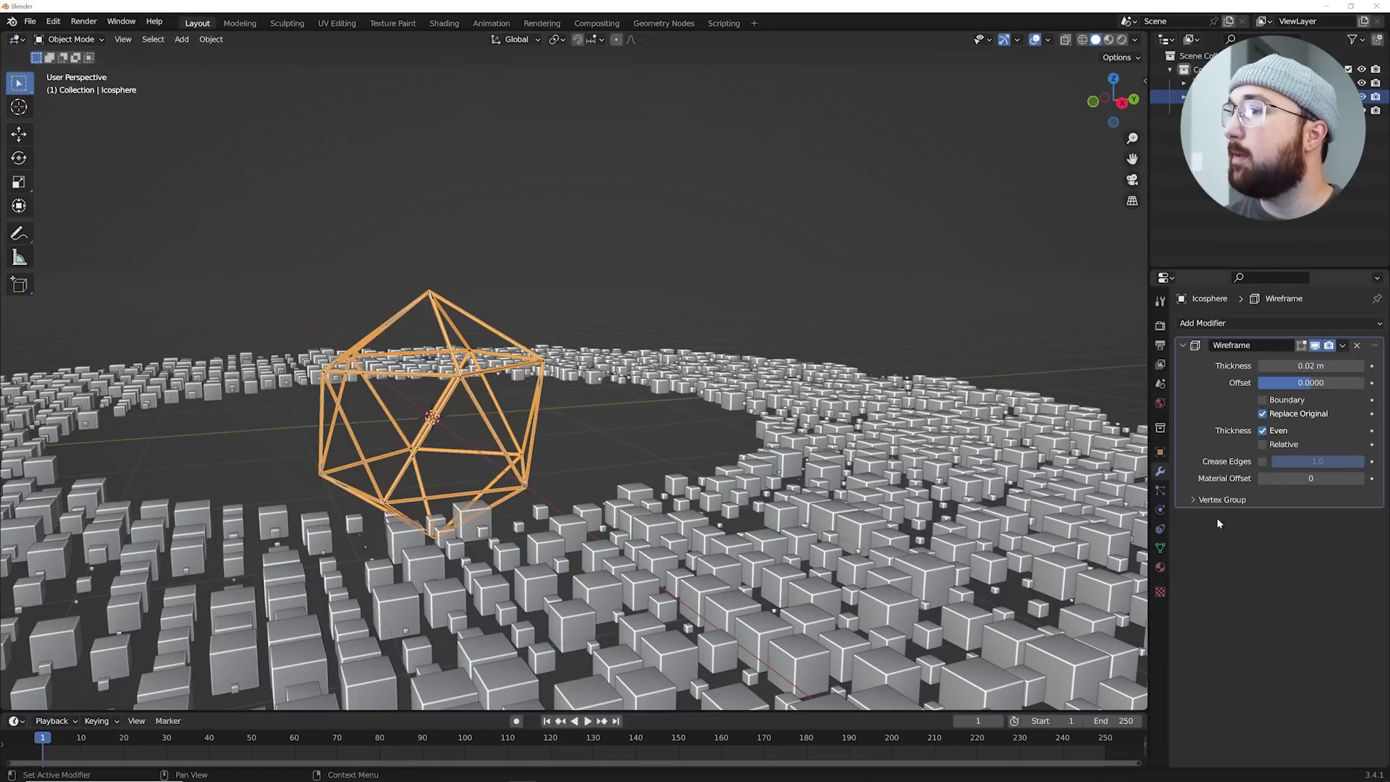
{"action": "left_click_drag", "start_coordinate": [1312, 366], "coordinate": [1347, 366]}
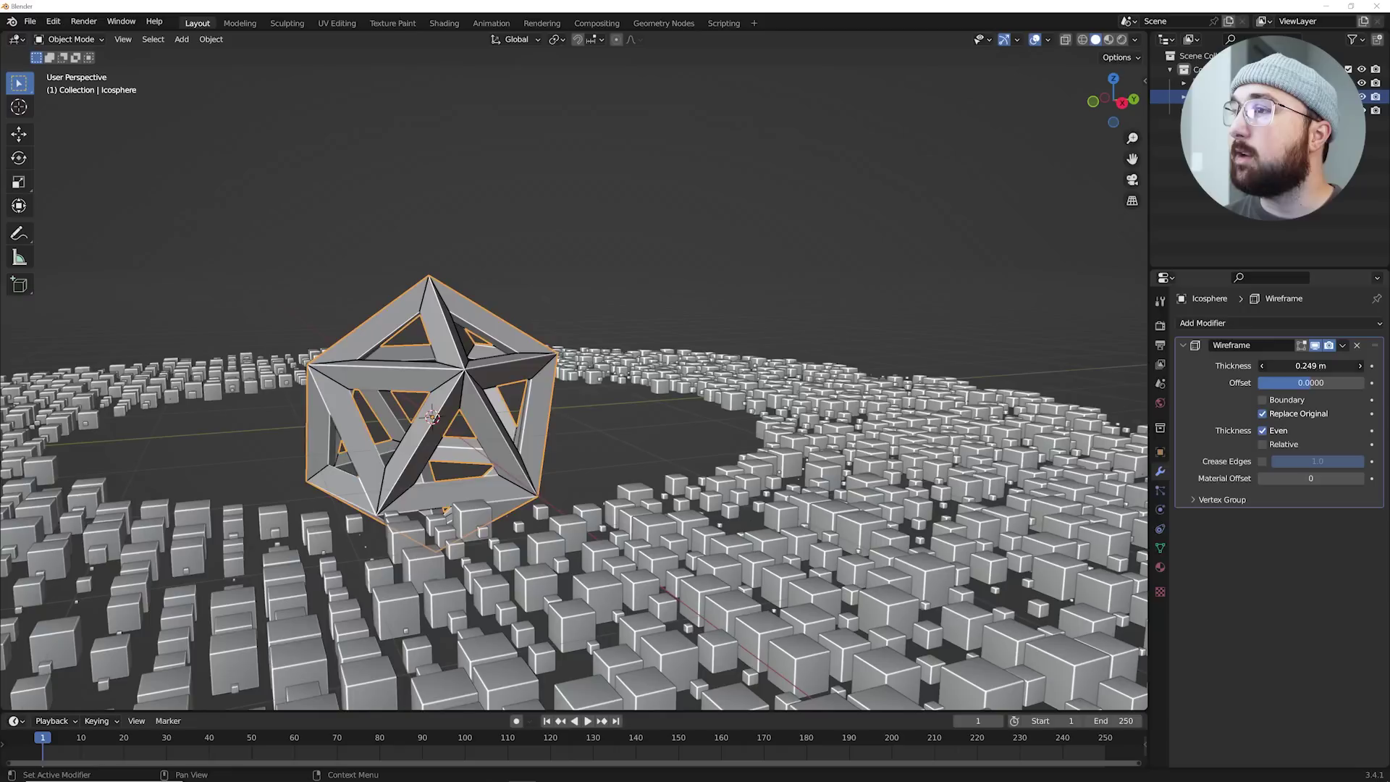
{"action": "left_click", "coordinate": [1238, 324]}
{"action": "left_click", "coordinate": [1096, 375]}
{"action": "scroll", "coordinate": [545, 384], "scroll_direction": "up", "scroll_amount": 2}
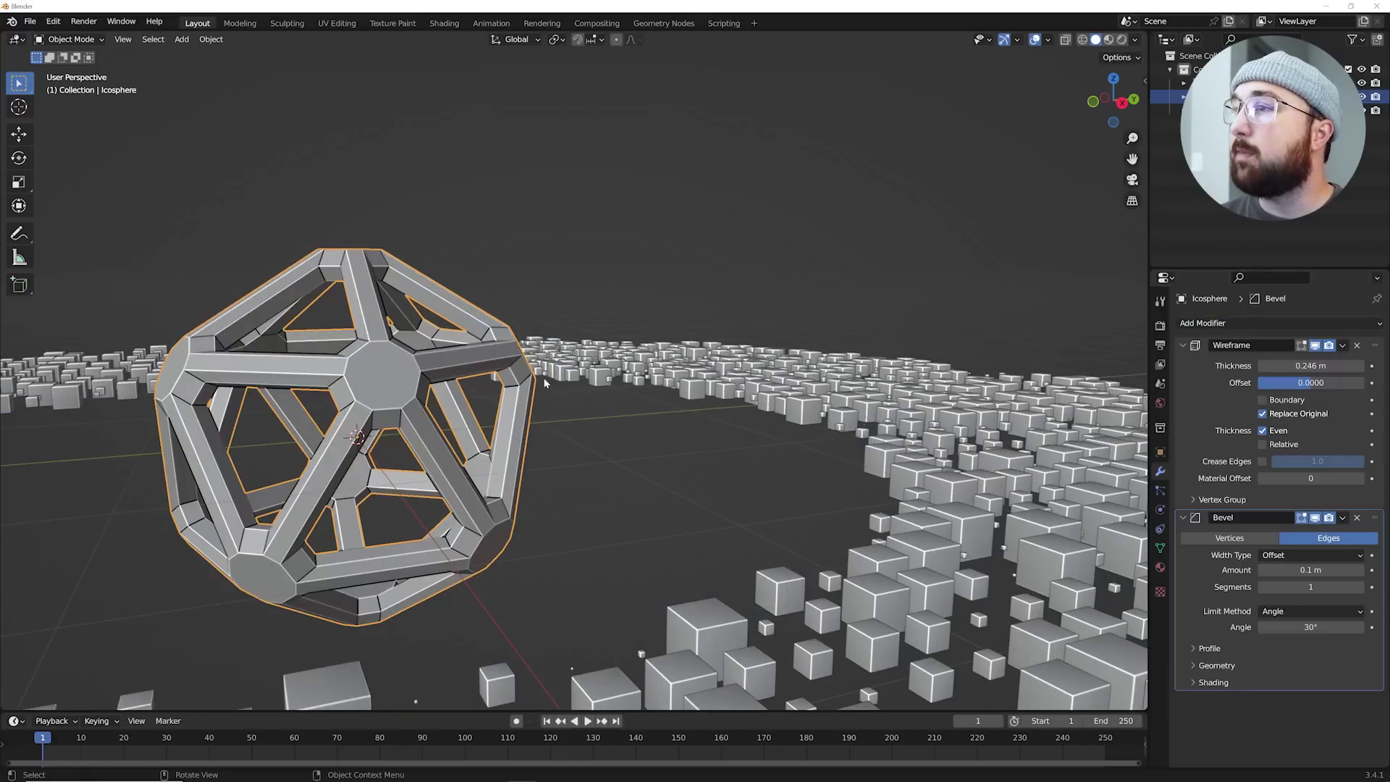
{"action": "middle_click_drag", "start_coordinate": [423, 383], "coordinate": [453, 380]}
{"action": "middle_click_drag", "start_coordinate": [547, 401], "coordinate": [572, 434]}
{"action": "scroll", "coordinate": [572, 434], "scroll_direction": "down", "scroll_amount": 3}
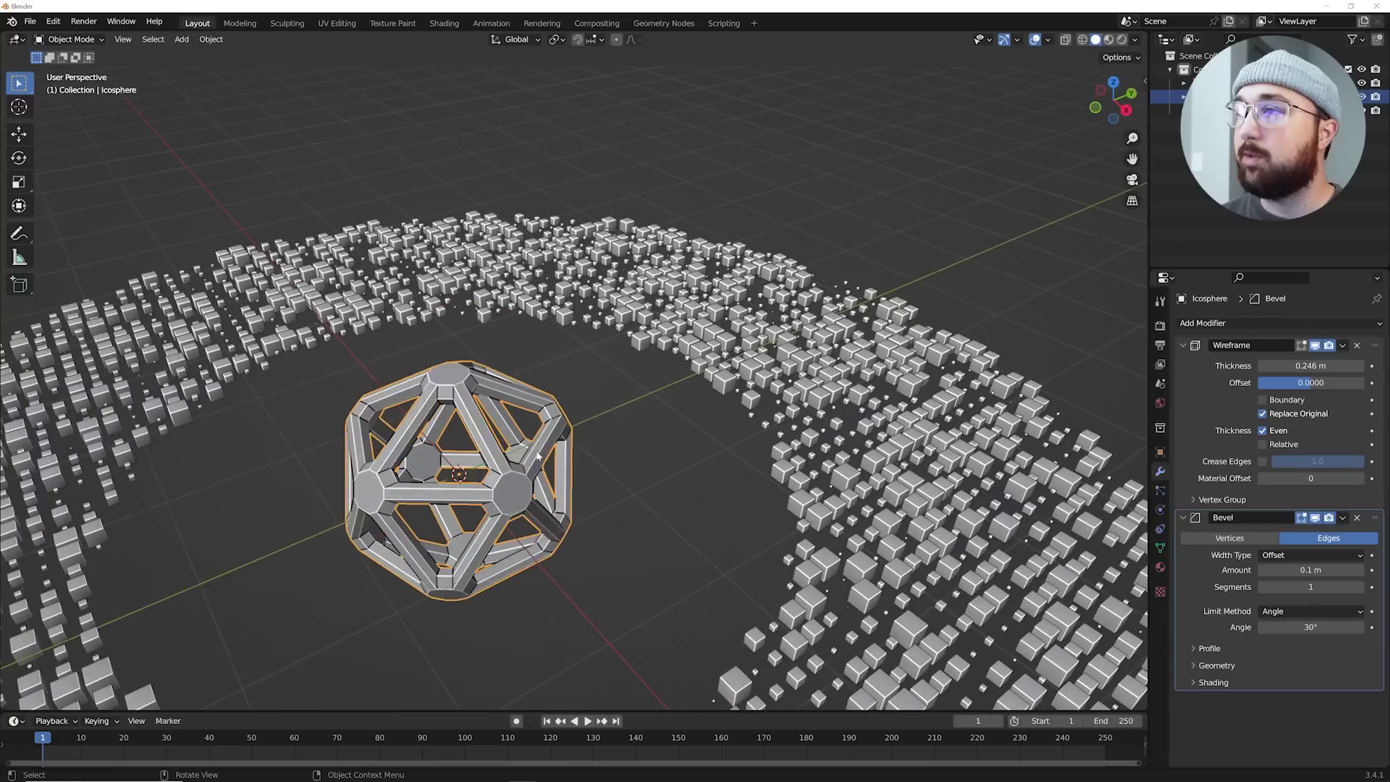
{"action": "key", "text": "s"}
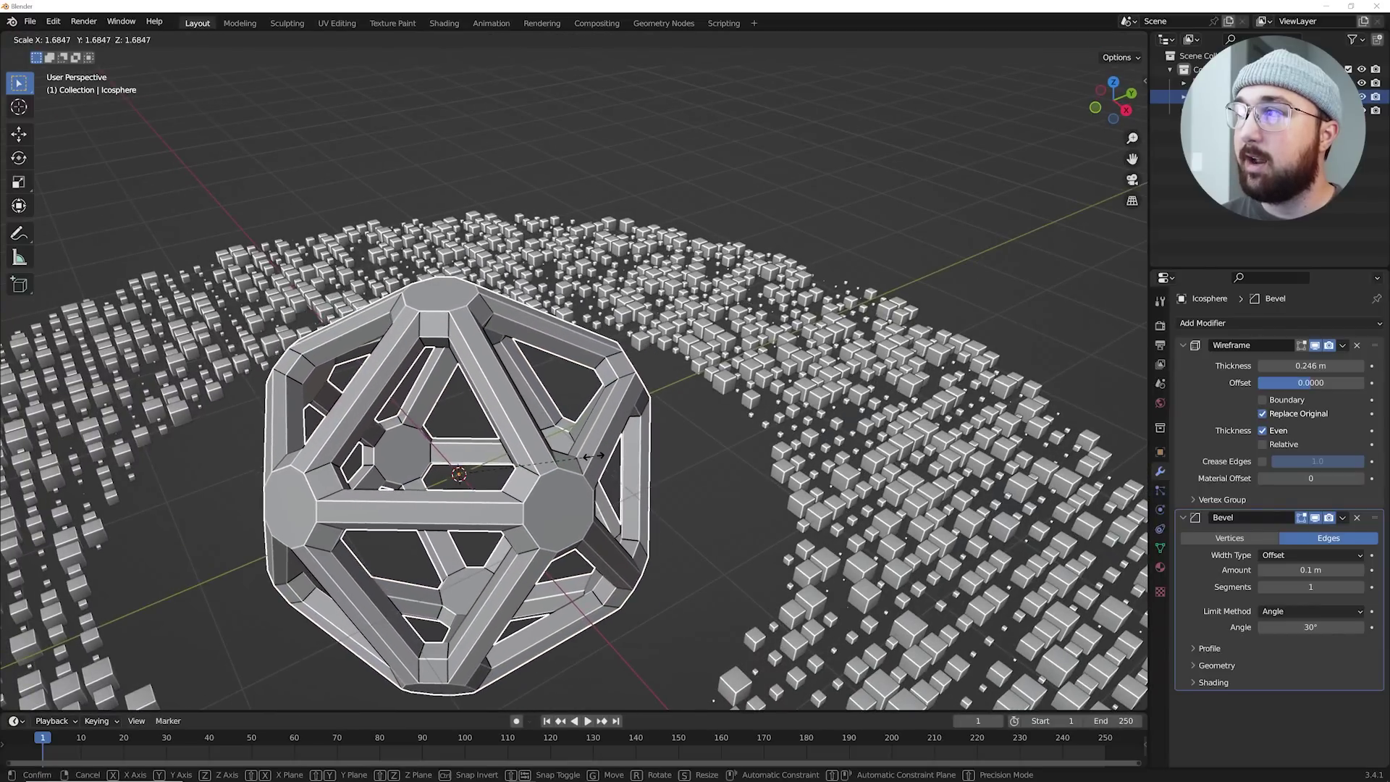
{"action": "key", "text": "Escape"}
- Select the ring and move the ColorRamp's black stop to position 0.617 in its geometry nodes to narrow the central hole
{"action": "left_click", "coordinate": [826, 396]}
{"action": "left_click", "coordinate": [657, 23]}
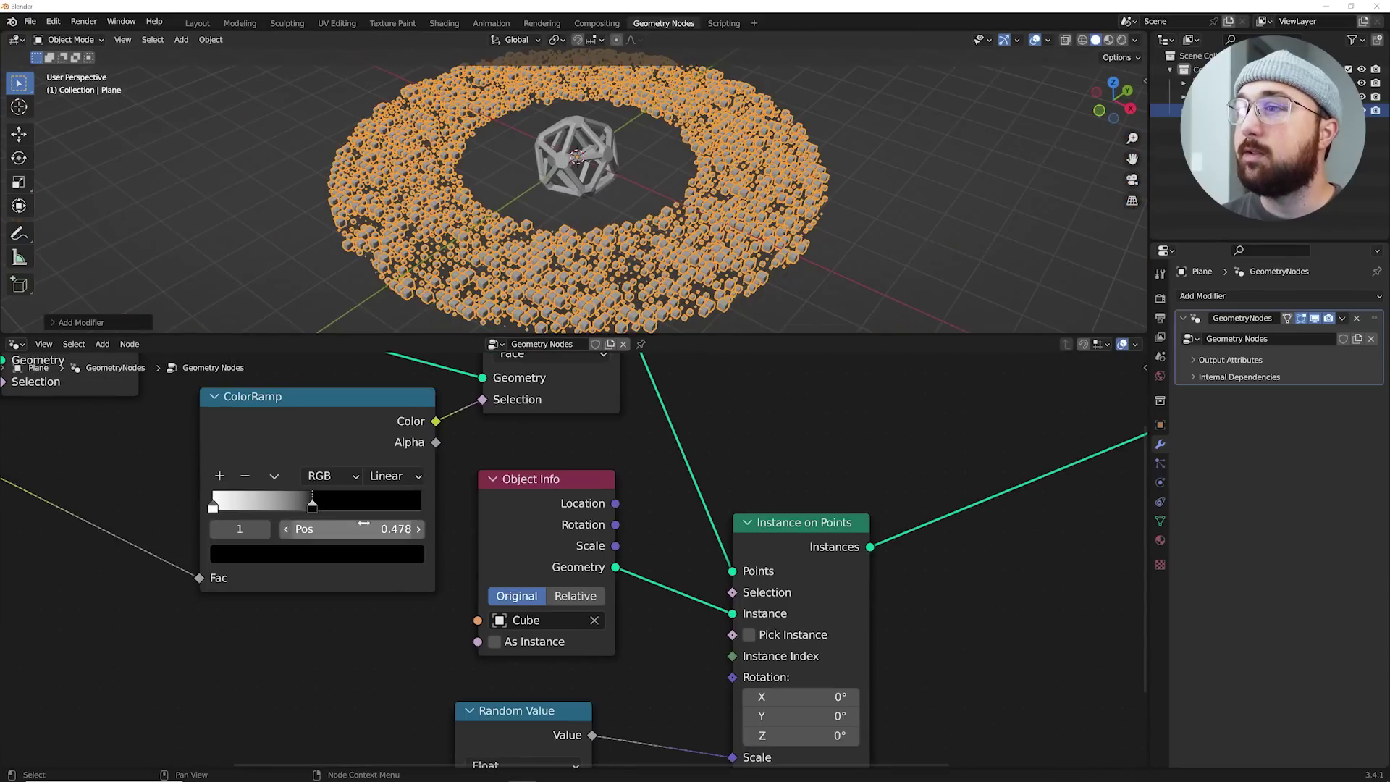
{"action": "left_click_drag", "start_coordinate": [330, 507], "coordinate": [335, 511]}
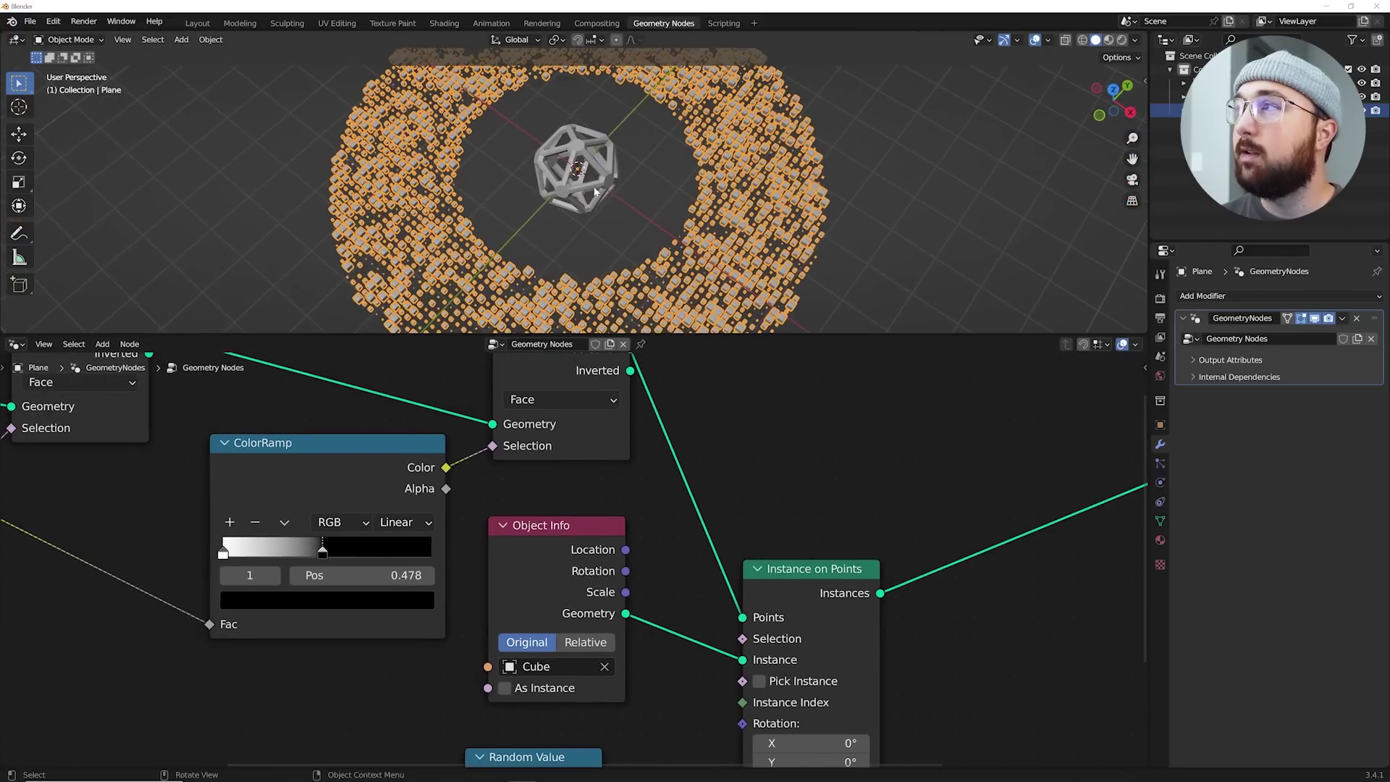
{"action": "left_click_drag", "start_coordinate": [342, 553], "coordinate": [351, 552]}
{"action": "middle_click_drag", "start_coordinate": [449, 188], "coordinate": [448, 148]}
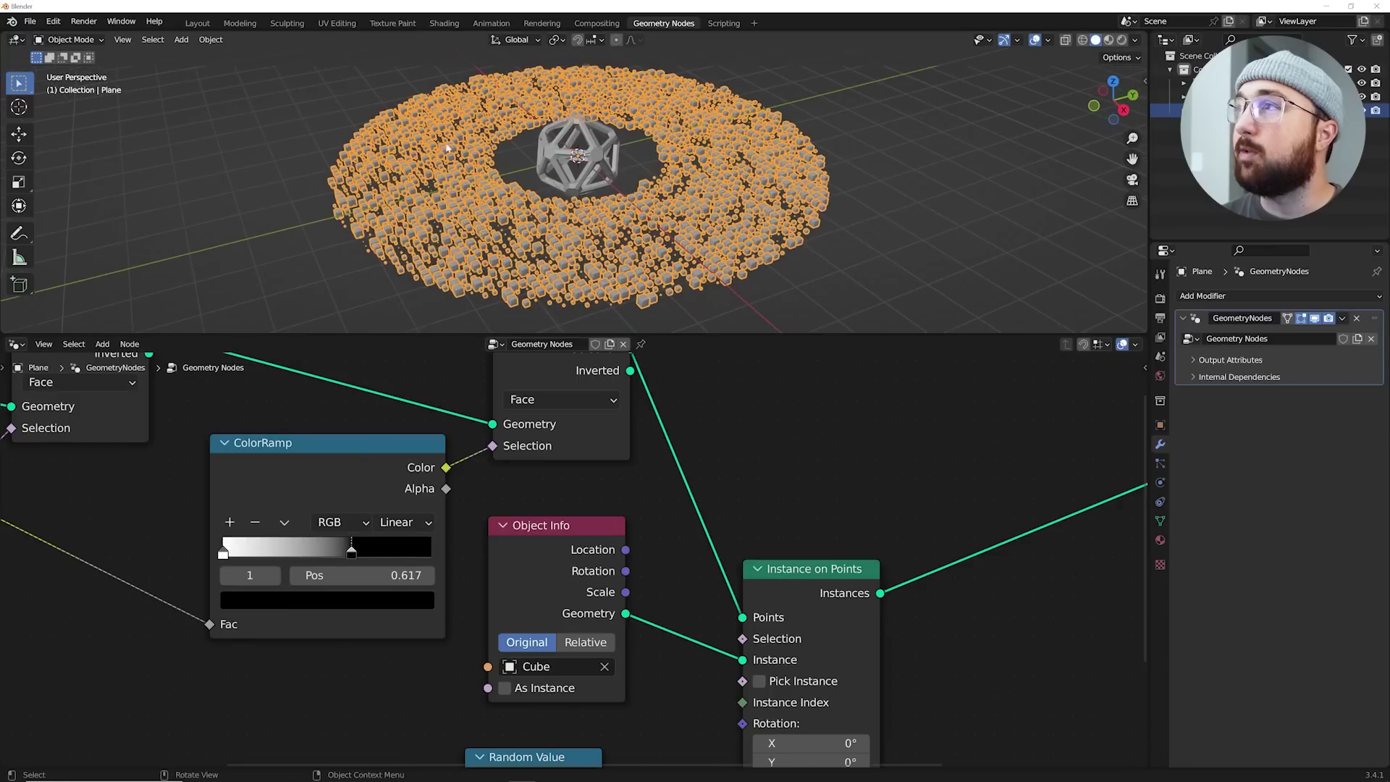
- Return to the Layout workspace and add a second ico sphere inside the wireframe one, with its subdivisions raised
{"action": "left_click", "coordinate": [197, 24]}
{"action": "middle_click_drag", "start_coordinate": [538, 295], "coordinate": [545, 250]}
{"action": "left_click", "coordinate": [484, 355]}
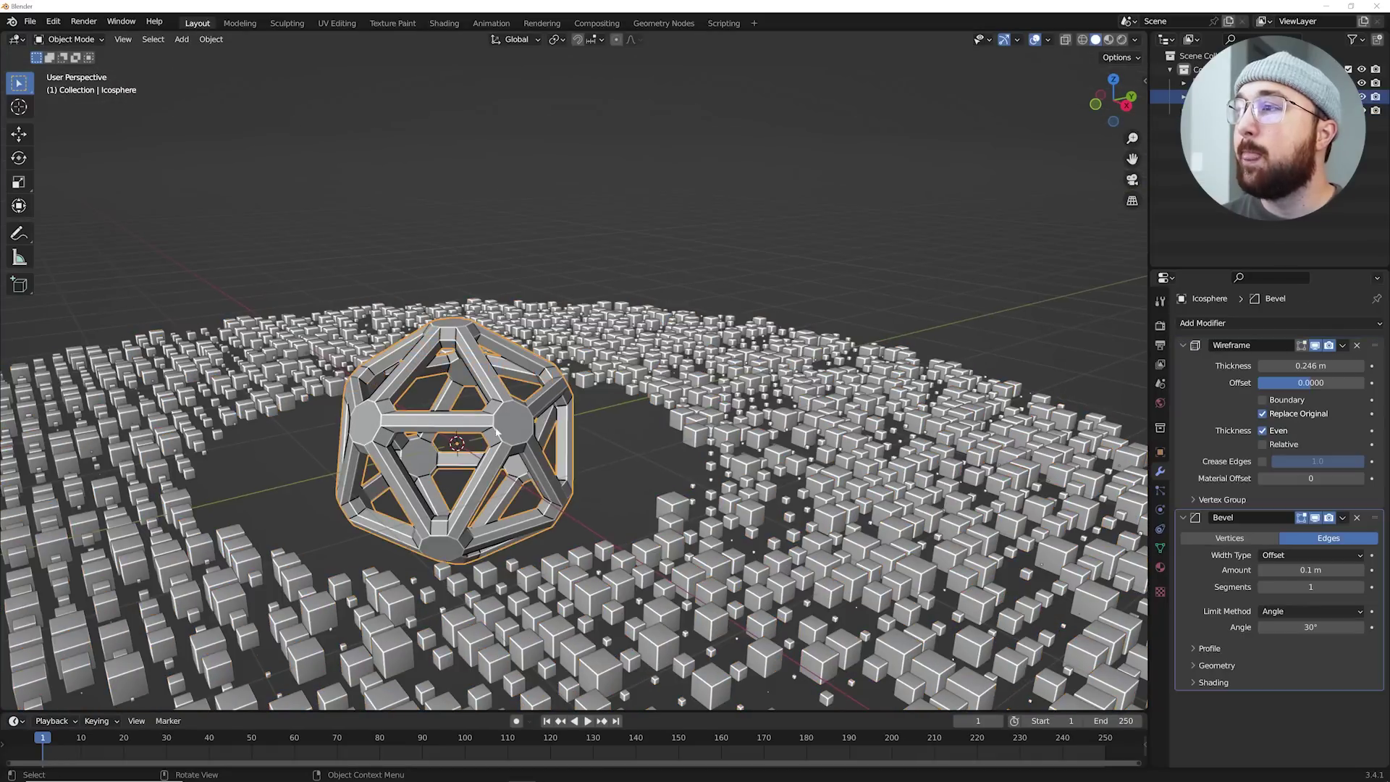
{"action": "key", "text": "shift+a"}
{"action": "mouse_move", "coordinate": [597, 205]}
{"action": "left_click", "coordinate": [659, 255]}
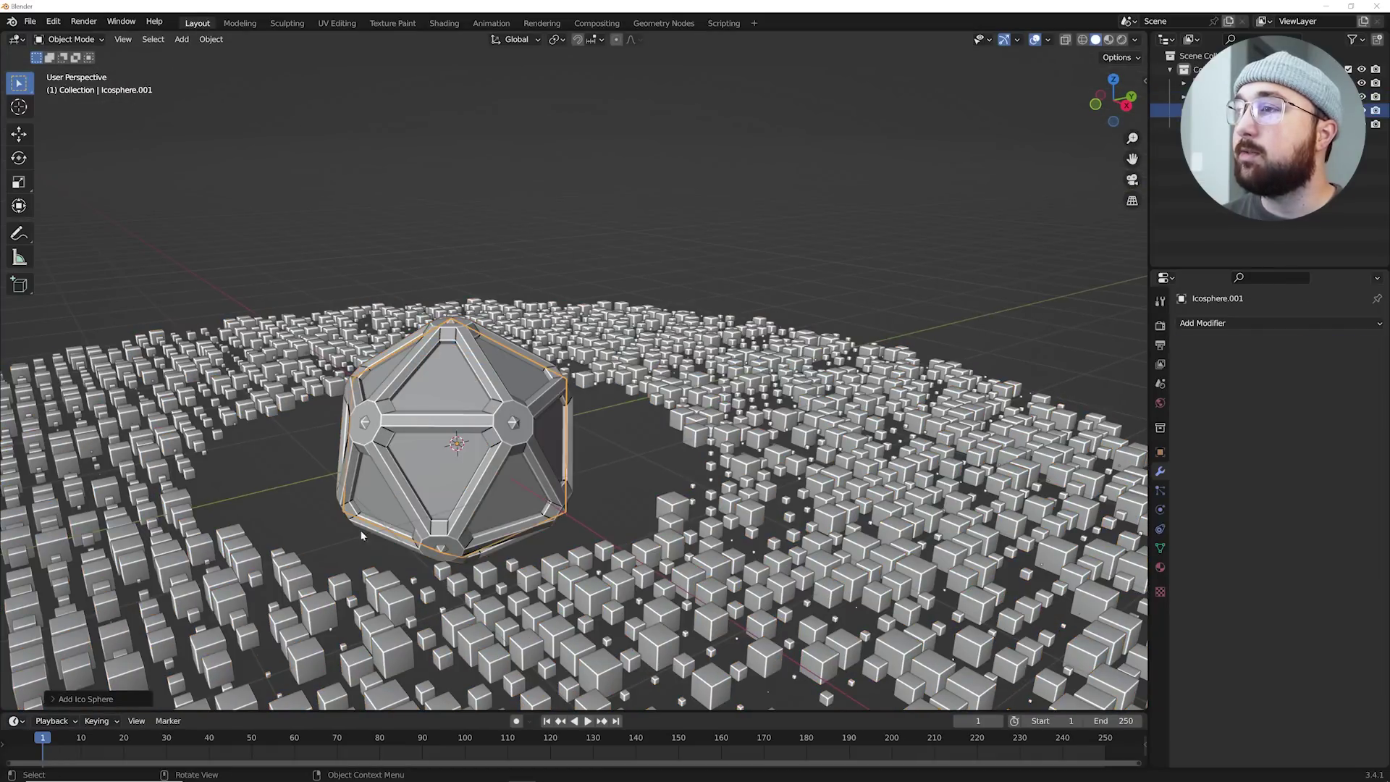
{"action": "left_click", "coordinate": [67, 700]}
{"action": "left_click", "coordinate": [227, 566]}
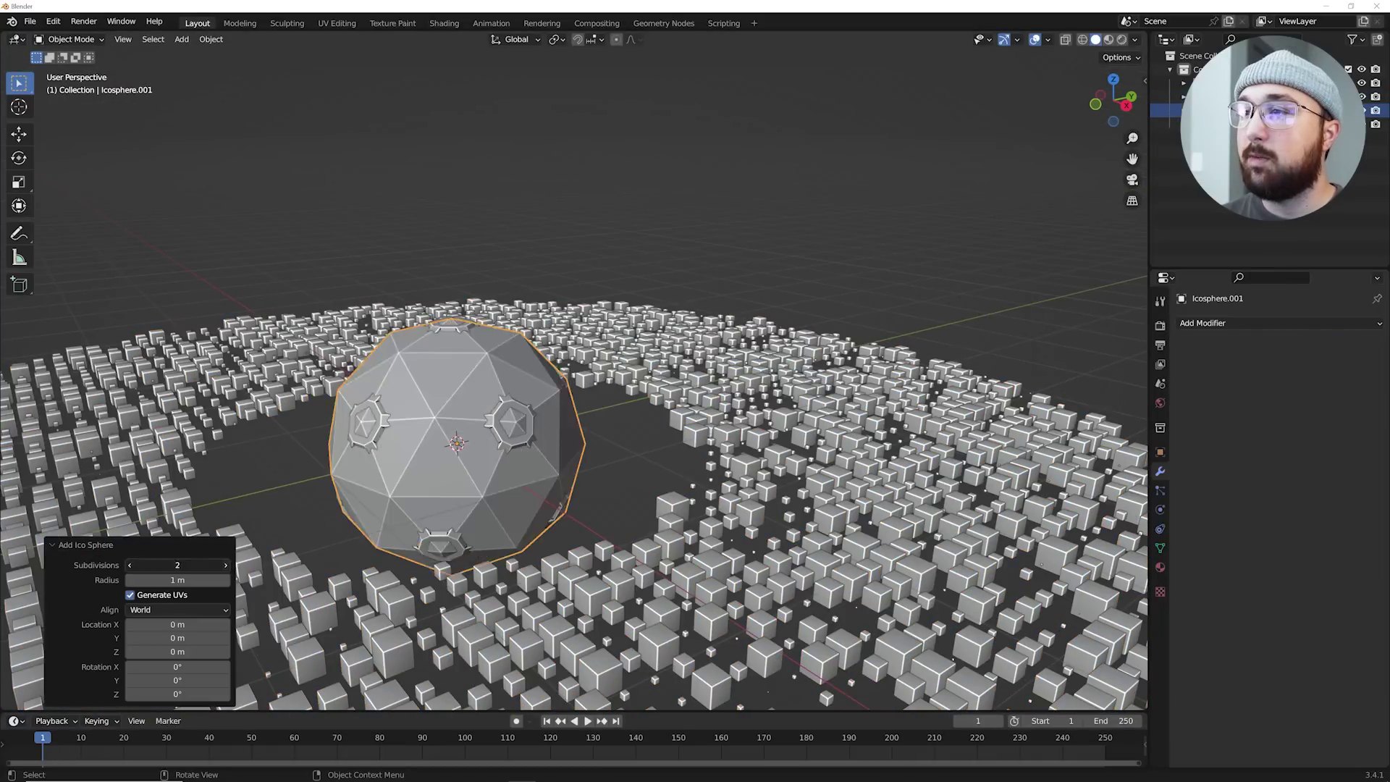
{"action": "left_click", "coordinate": [227, 566]}
{"action": "left_click", "coordinate": [227, 566]}
- Shade the new icosphere smooth and scale it down to fit inside the wireframe cage
{"action": "right_click", "coordinate": [478, 378]}
{"action": "left_click", "coordinate": [484, 368]}
{"action": "key", "text": "s"}
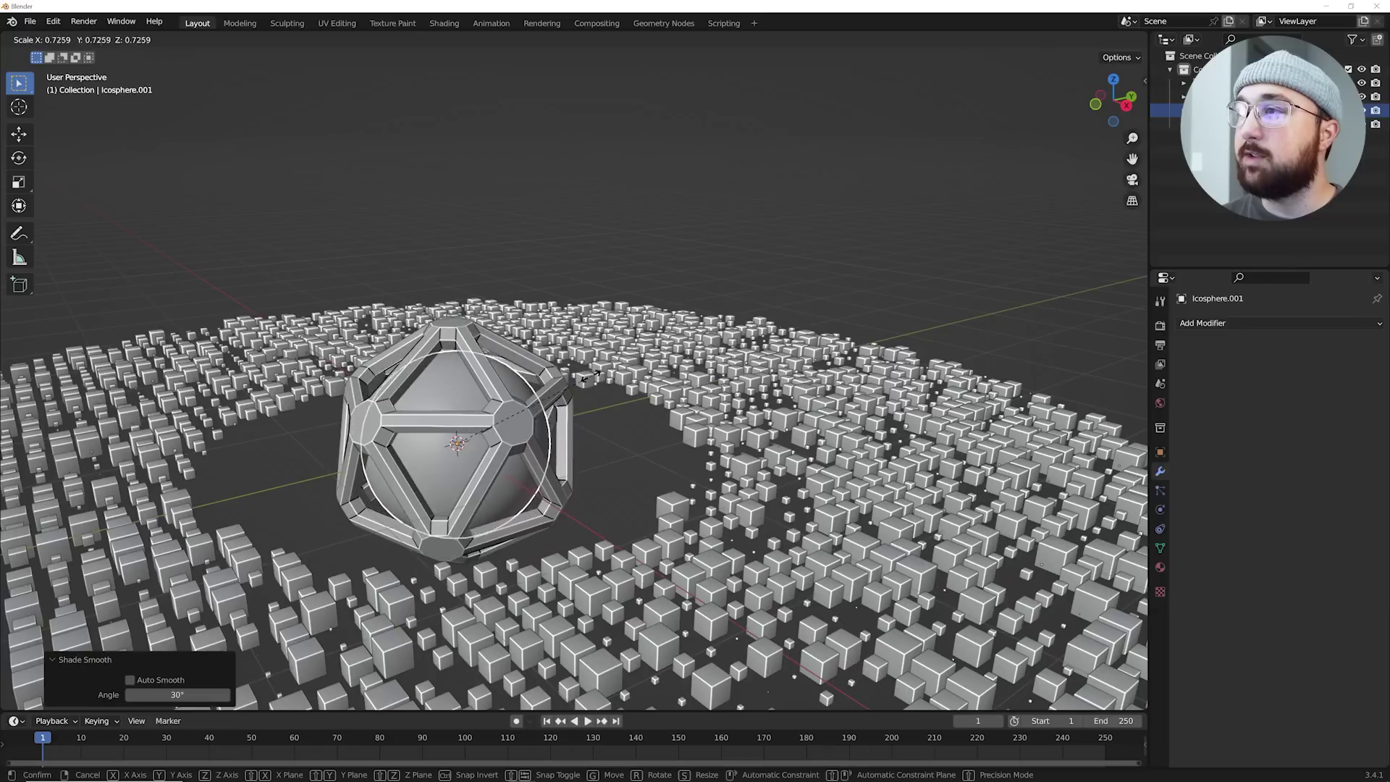
{"action": "left_click", "coordinate": [562, 393]}
- Select the wireframe icosphere and duplicate it in place
{"action": "left_click", "coordinate": [556, 390]}
{"action": "middle_click_drag", "start_coordinate": [557, 389], "coordinate": [554, 387]}
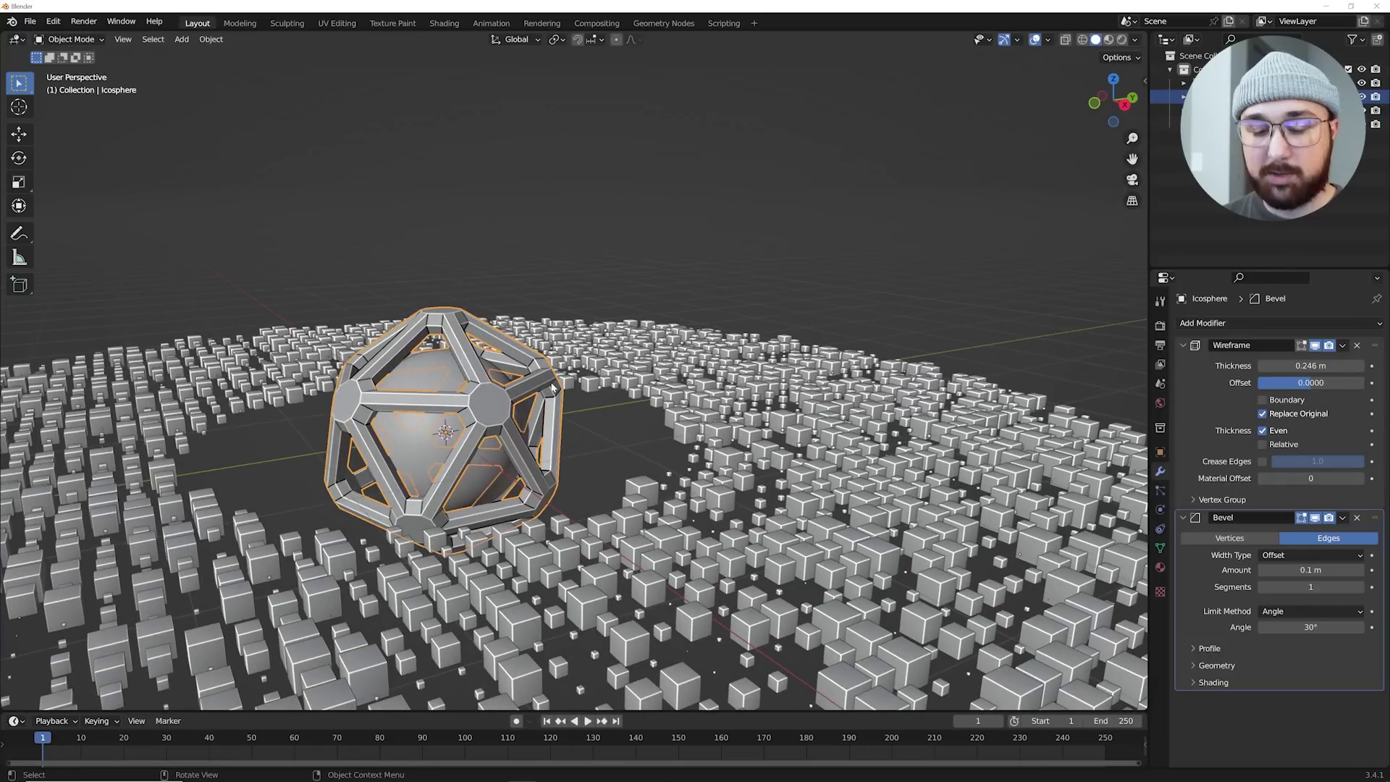
{"action": "key", "text": "shift+d"}
{"action": "key", "text": "Escape"}
- Set the duplicate's Wireframe thickness to 0.0504 m and scale it up by 1.21 around the original cage
{"action": "scroll", "coordinate": [1012, 334], "scroll_direction": "up", "scroll_amount": 3}
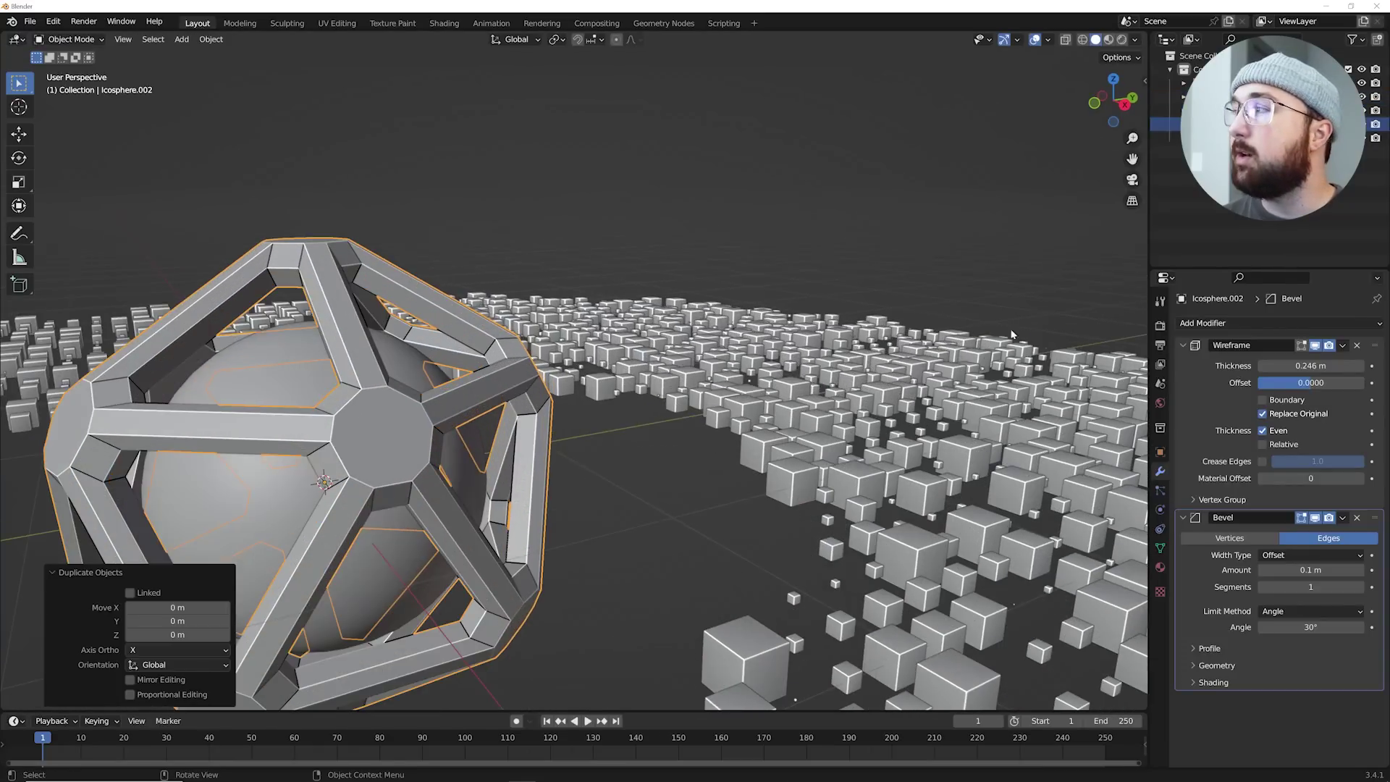
{"action": "left_click_drag", "start_coordinate": [1311, 365], "coordinate": [1251, 366]}
{"action": "key", "text": "s"}
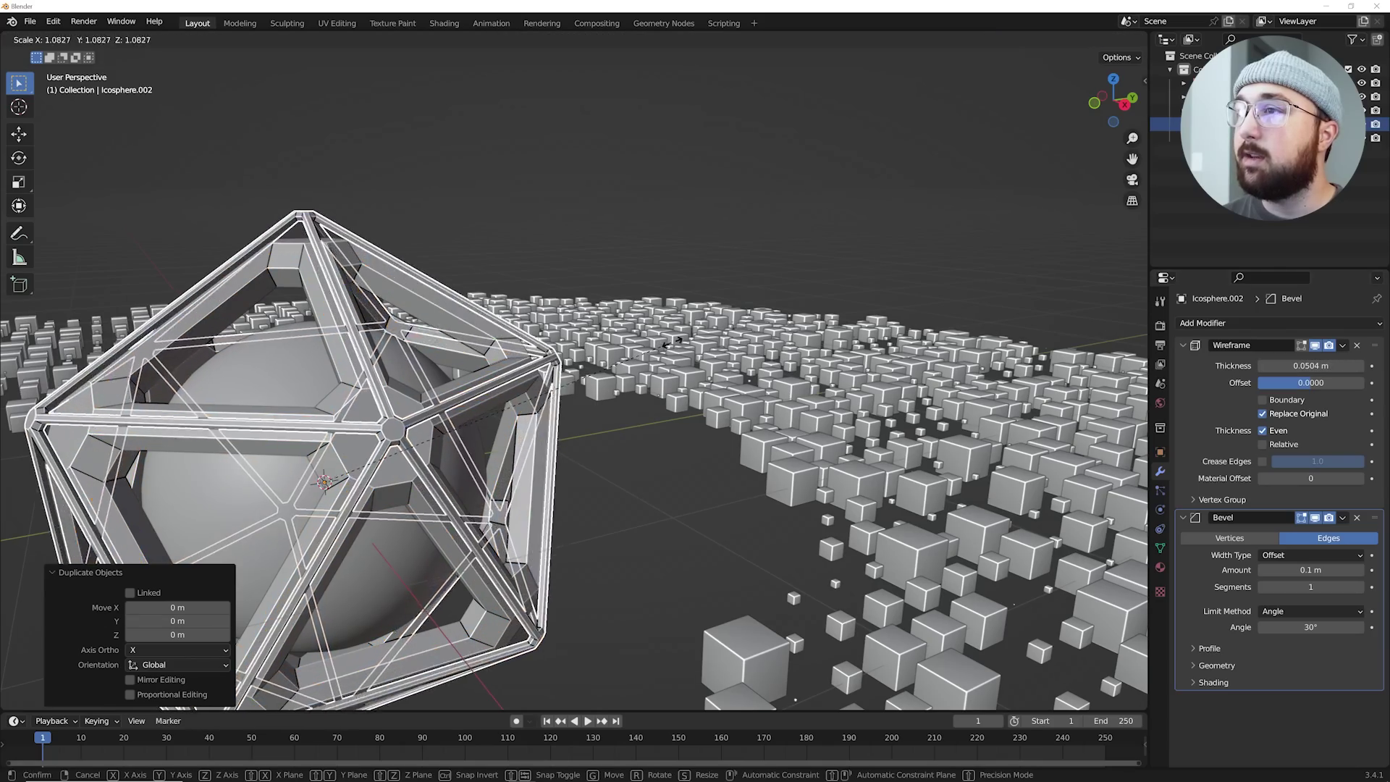
{"action": "left_click", "coordinate": [714, 344]}
{"action": "key", "text": "r"}
{"action": "key", "text": "r"}
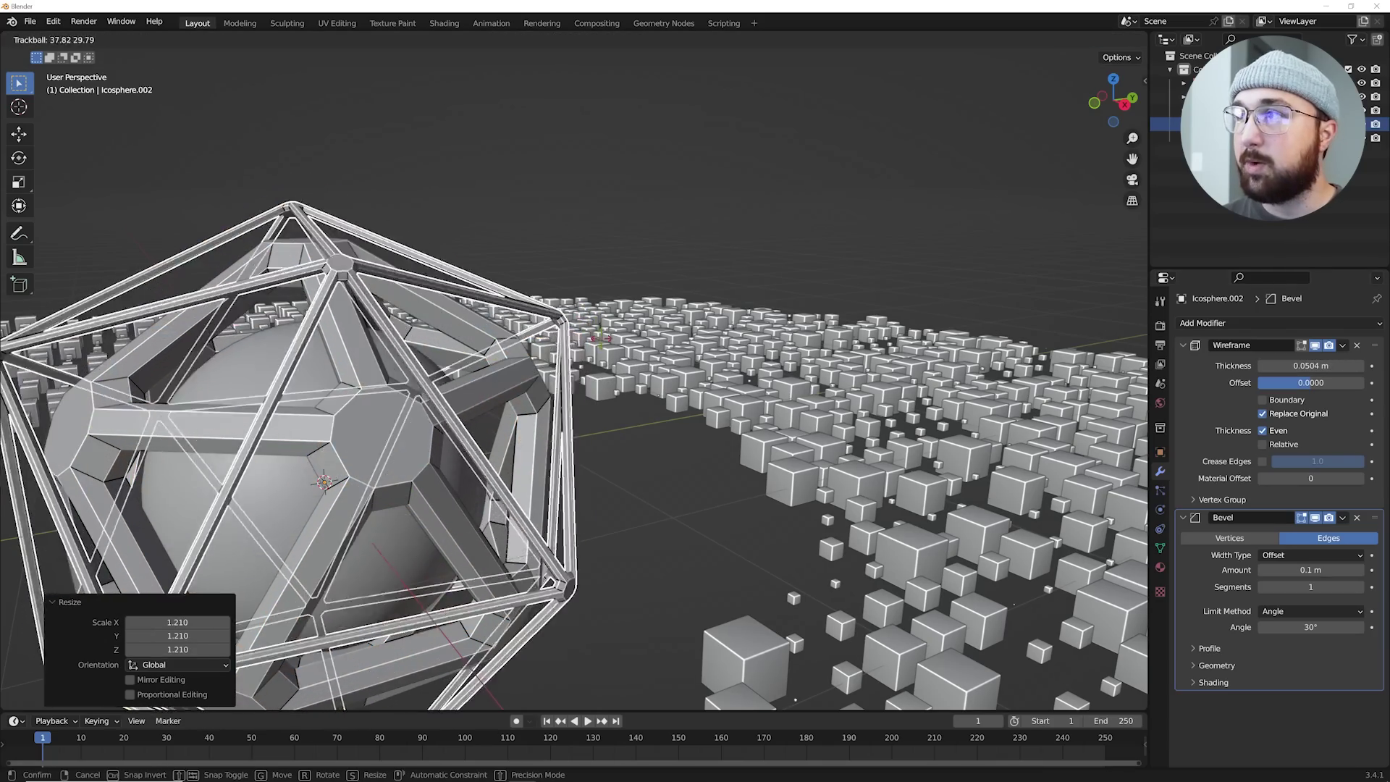
{"action": "left_click", "coordinate": [532, 312]}
- Deselect the outer wireframe and view the nested icospheres and ring from the side
{"action": "left_click", "coordinate": [565, 254]}
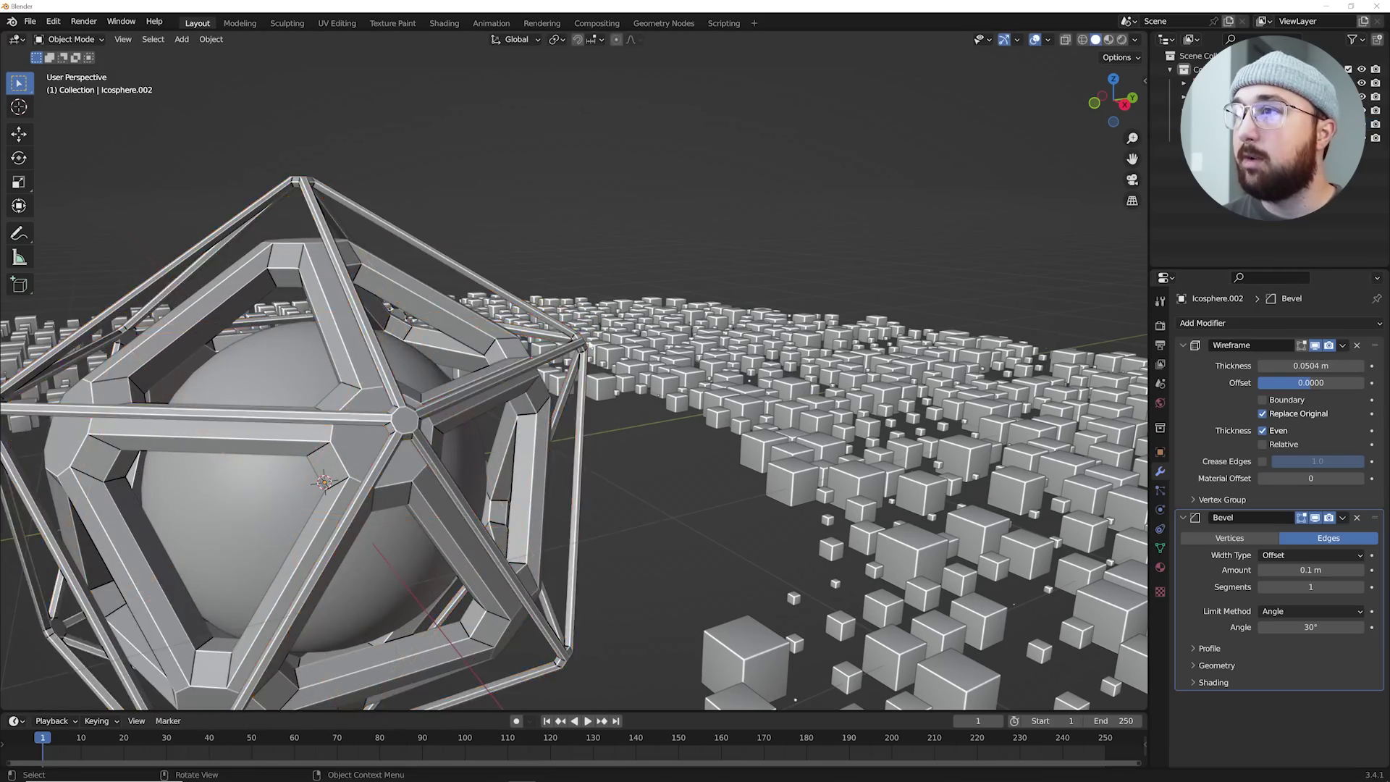
{"action": "scroll", "coordinate": [558, 351], "scroll_direction": "down", "scroll_amount": 5}
{"action": "mouse_move", "coordinate": [558, 351]}
{"action": "middle_mouse_down"}
{"action": "mouse_move", "coordinate": [603, 337]}
{"action": "mouse_move", "coordinate": [575, 391]}
{"action": "mouse_move", "coordinate": [551, 368]}
{"action": "middle_mouse_up"}
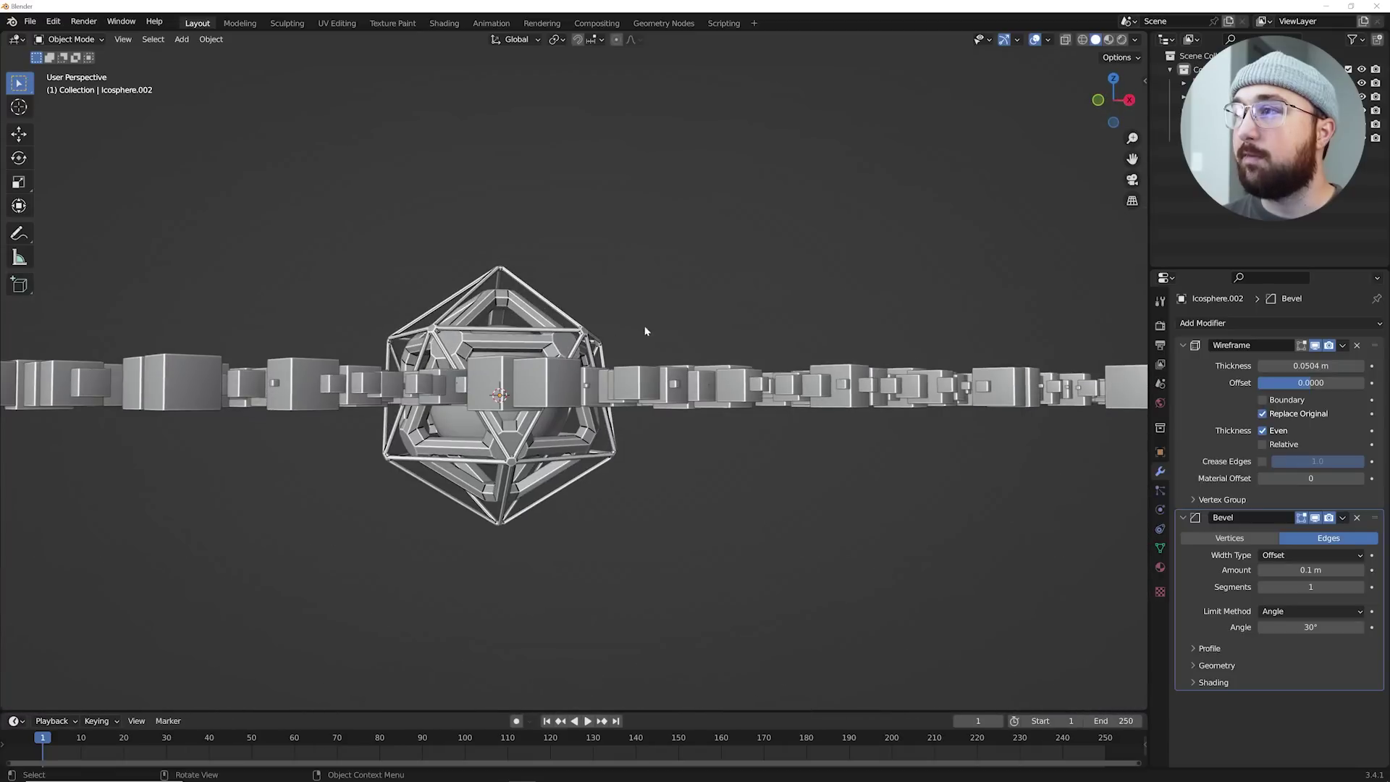
- Make a linked duplicate of the cube ring so one ring sits above the centrepiece and the other below it
{"action": "middle_click_drag", "start_coordinate": [646, 331], "coordinate": [655, 369]}
{"action": "left_click", "coordinate": [673, 392]}
{"action": "left_click", "coordinate": [20, 134]}
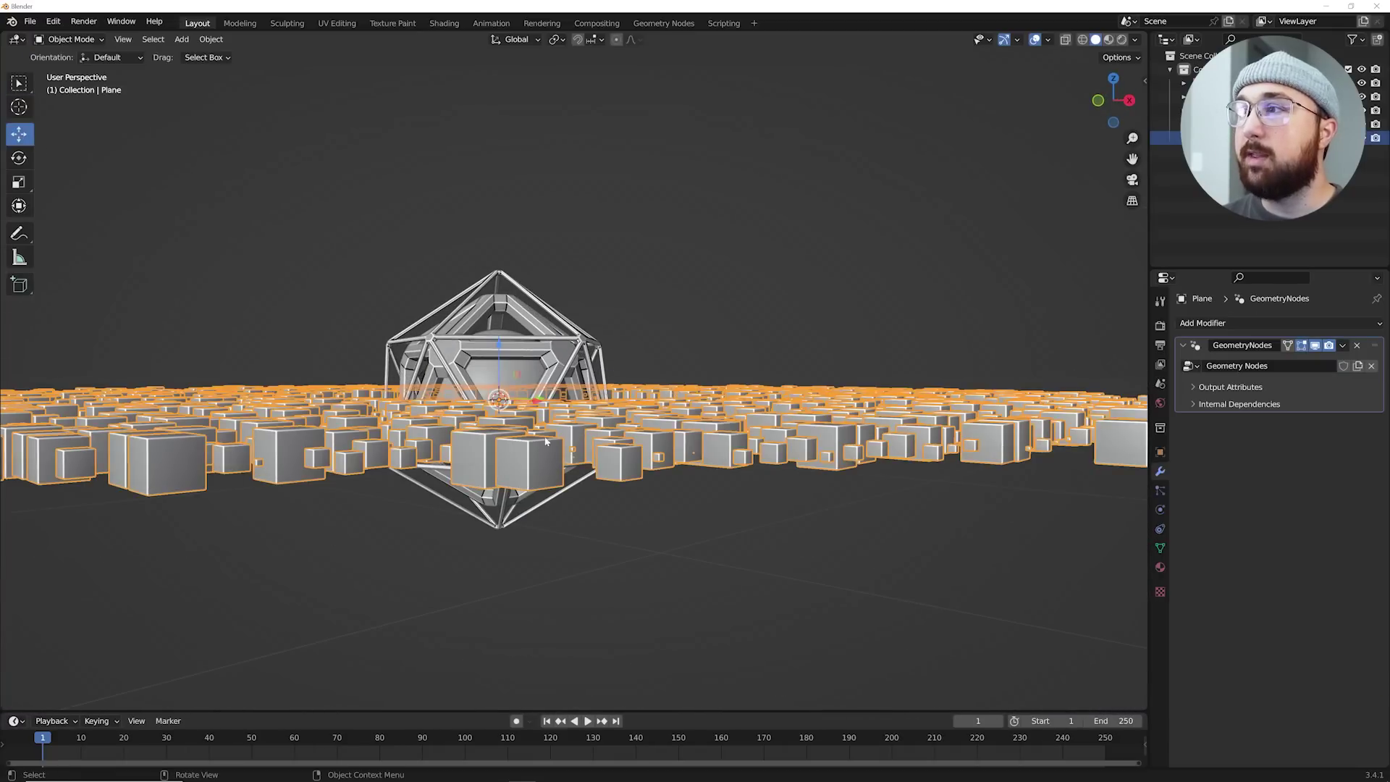
{"action": "left_click_drag", "start_coordinate": [505, 372], "coordinate": [499, 280]}
{"action": "key", "text": "alt+d"}
{"action": "right_click", "coordinate": [533, 390]}
{"action": "left_click", "coordinate": [610, 328]}
{"action": "middle_click_drag", "start_coordinate": [610, 330], "coordinate": [637, 384]}
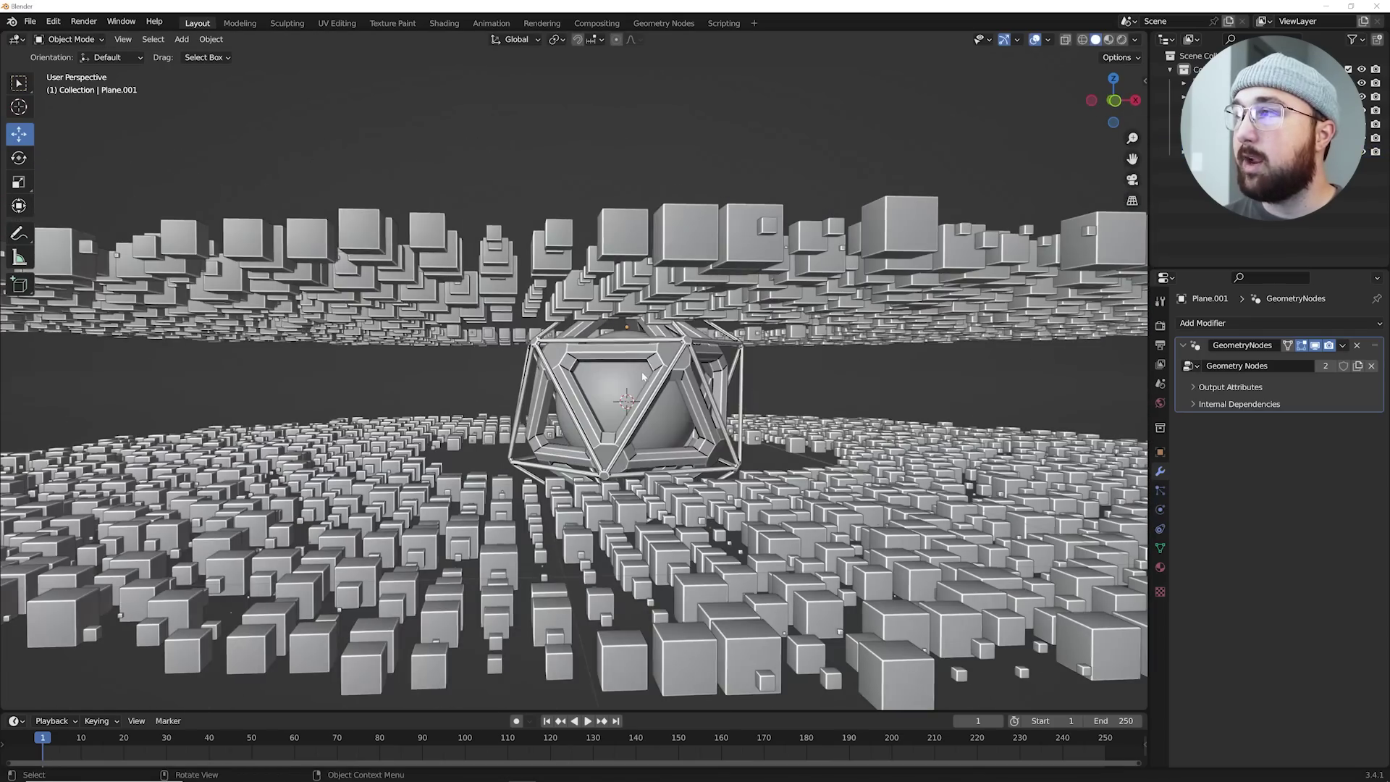
- Add a Bezier circle with a 1 m radius at the world origin, around the centrepiece
{"action": "left_click", "coordinate": [637, 384]}
{"action": "key", "text": "KP_Decimal"}
{"action": "scroll", "coordinate": [637, 384], "scroll_direction": "down", "scroll_amount": 7}
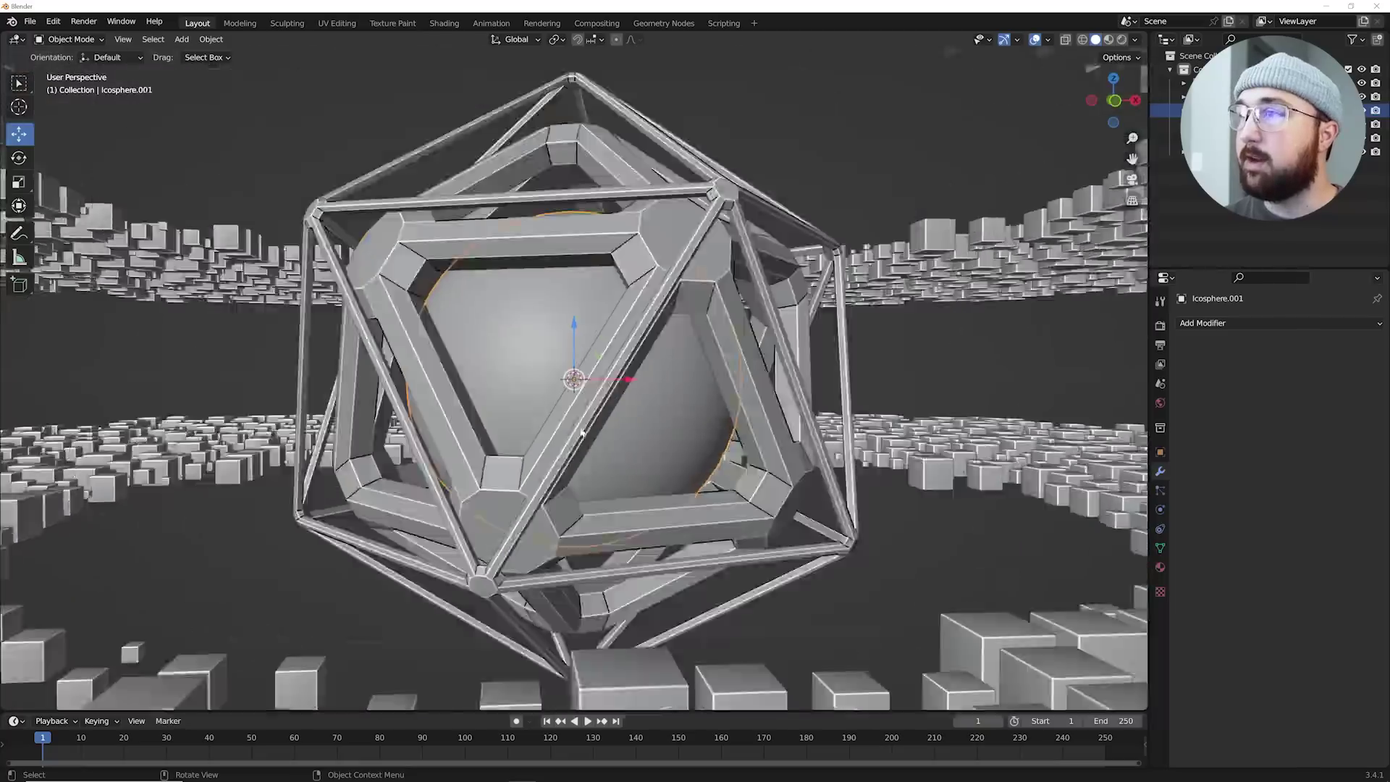
{"action": "middle_click_drag", "start_coordinate": [784, 423], "coordinate": [600, 428]}
{"action": "scroll", "coordinate": [599, 429], "scroll_direction": "up", "scroll_amount": 3}
{"action": "key", "text": "shift+a"}
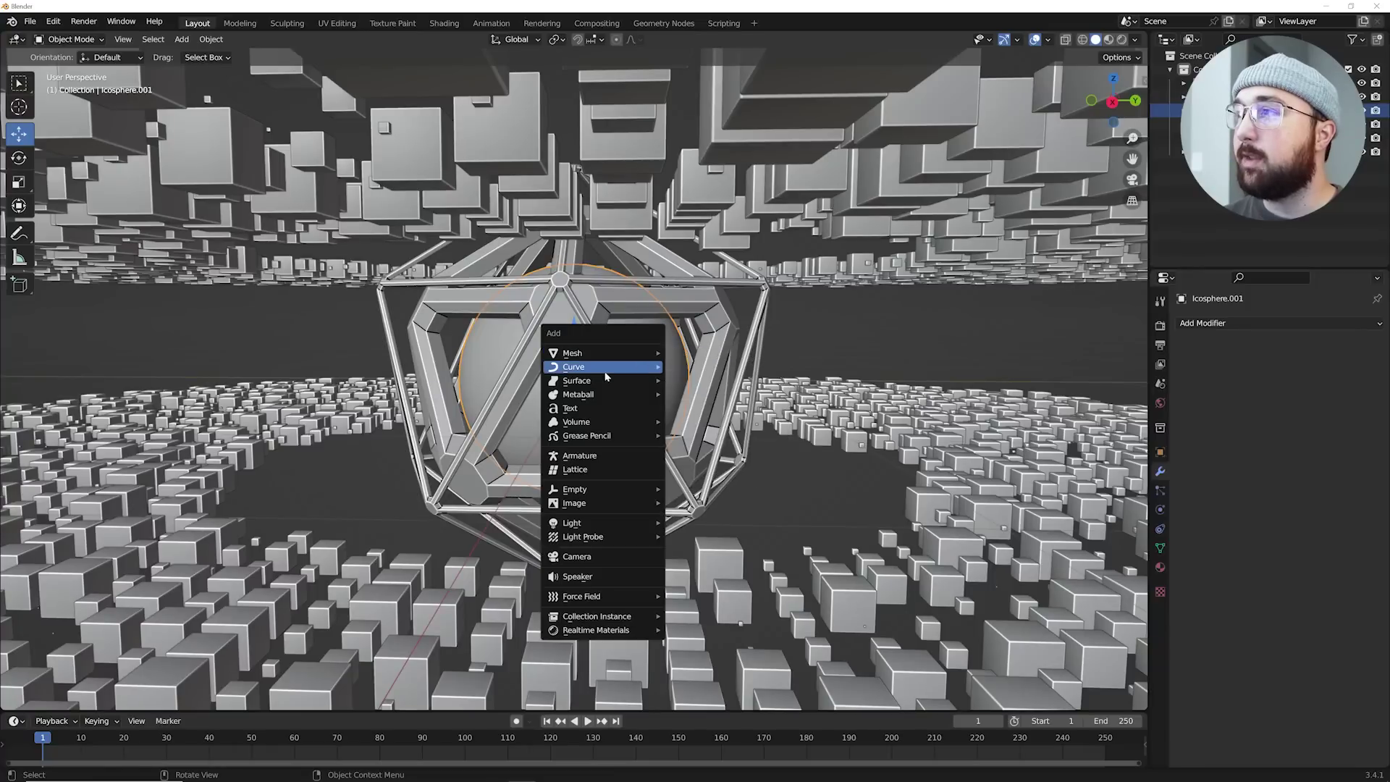
{"action": "mouse_move", "coordinate": [608, 367]}
{"action": "left_click", "coordinate": [709, 381]}
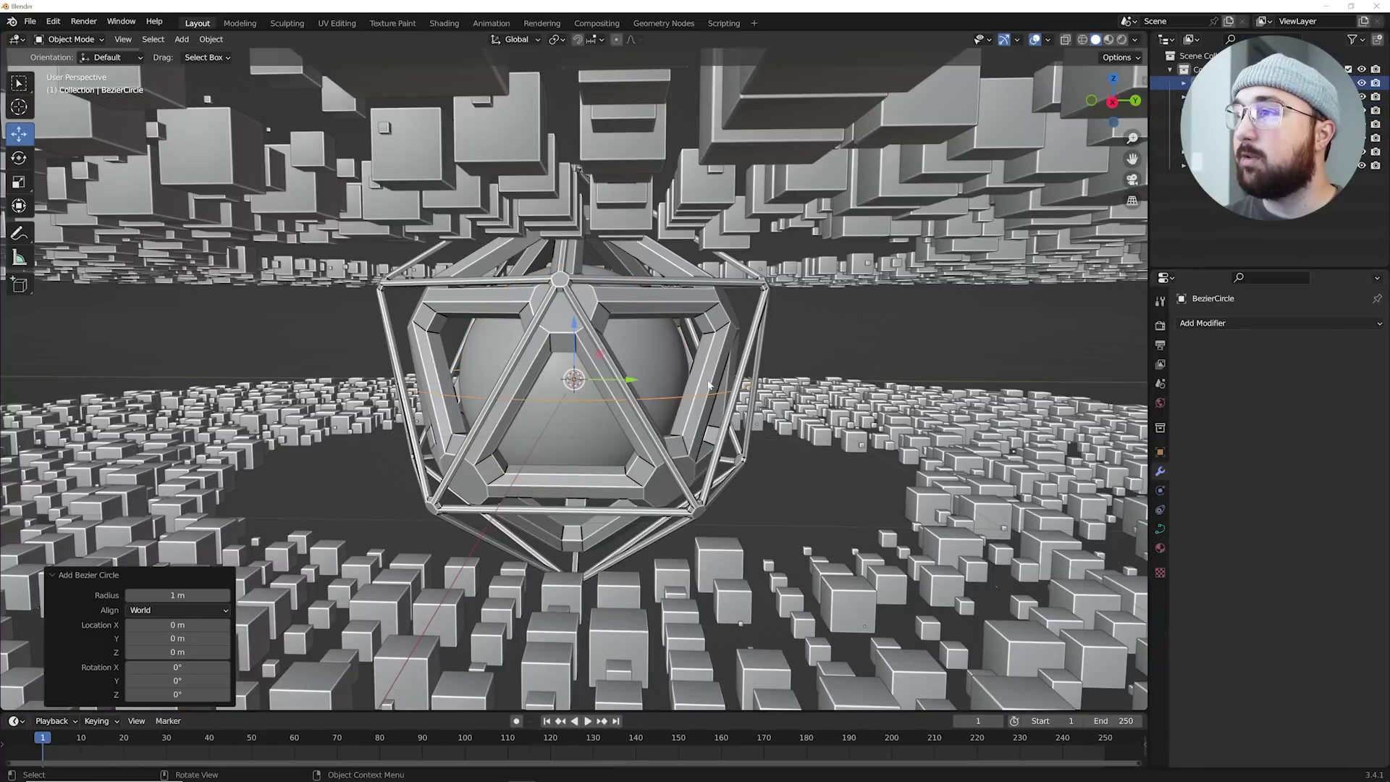
- Add a camera and a plain-axes empty at the world origin
{"action": "key", "text": "shift+a"}
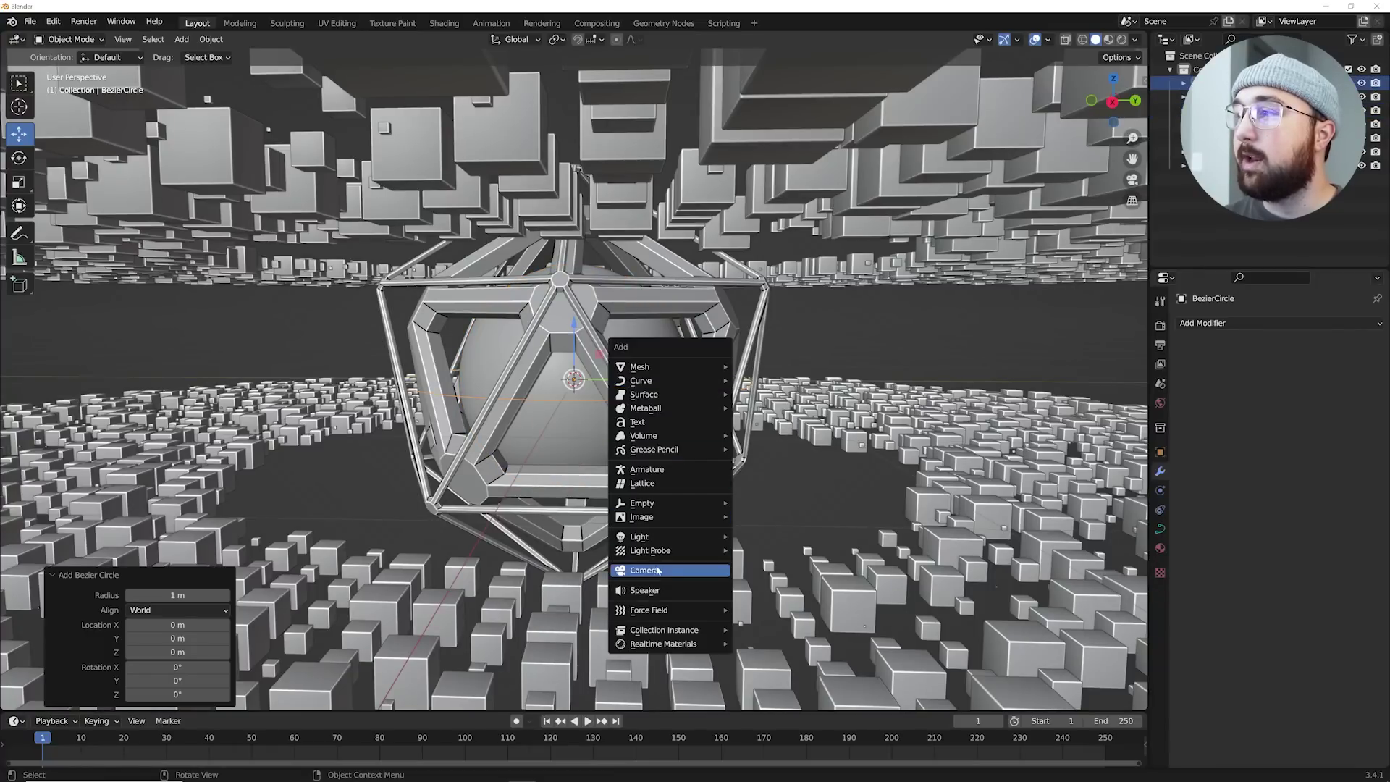
{"action": "left_click", "coordinate": [657, 572]}
{"action": "key", "text": "shift+a"}
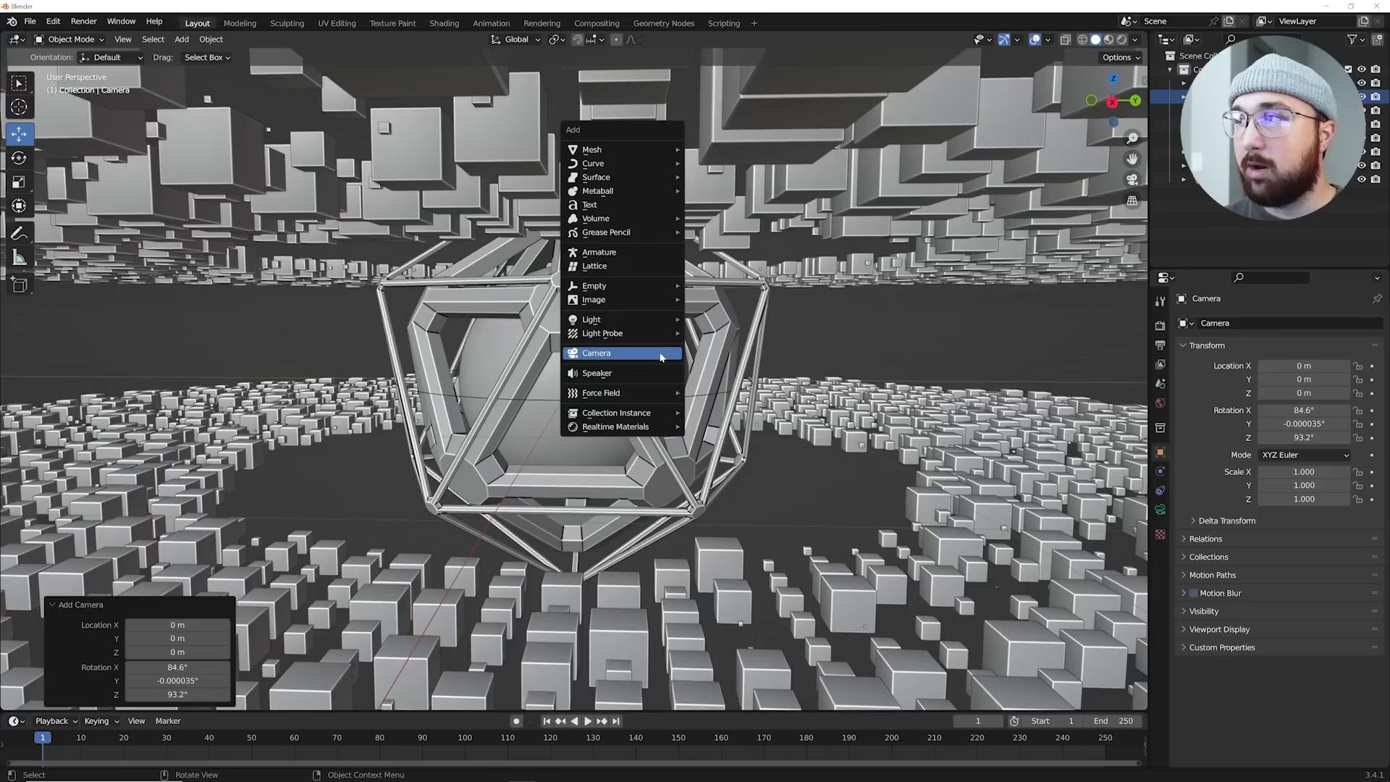
{"action": "mouse_move", "coordinate": [624, 278]}
{"action": "left_click", "coordinate": [724, 285]}
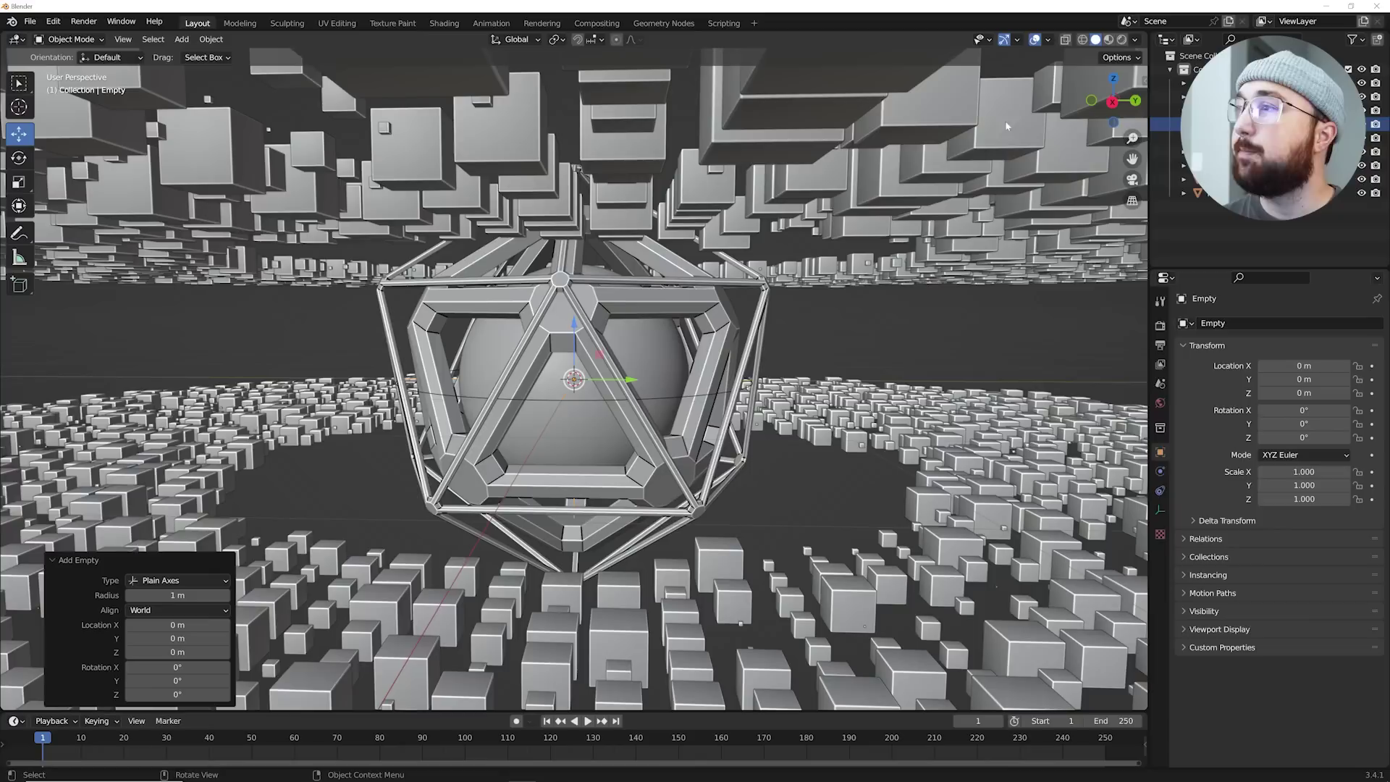
- Give the camera a Follow Path constraint that targets the Bezier circle
{"action": "left_click", "coordinate": [1211, 97]}
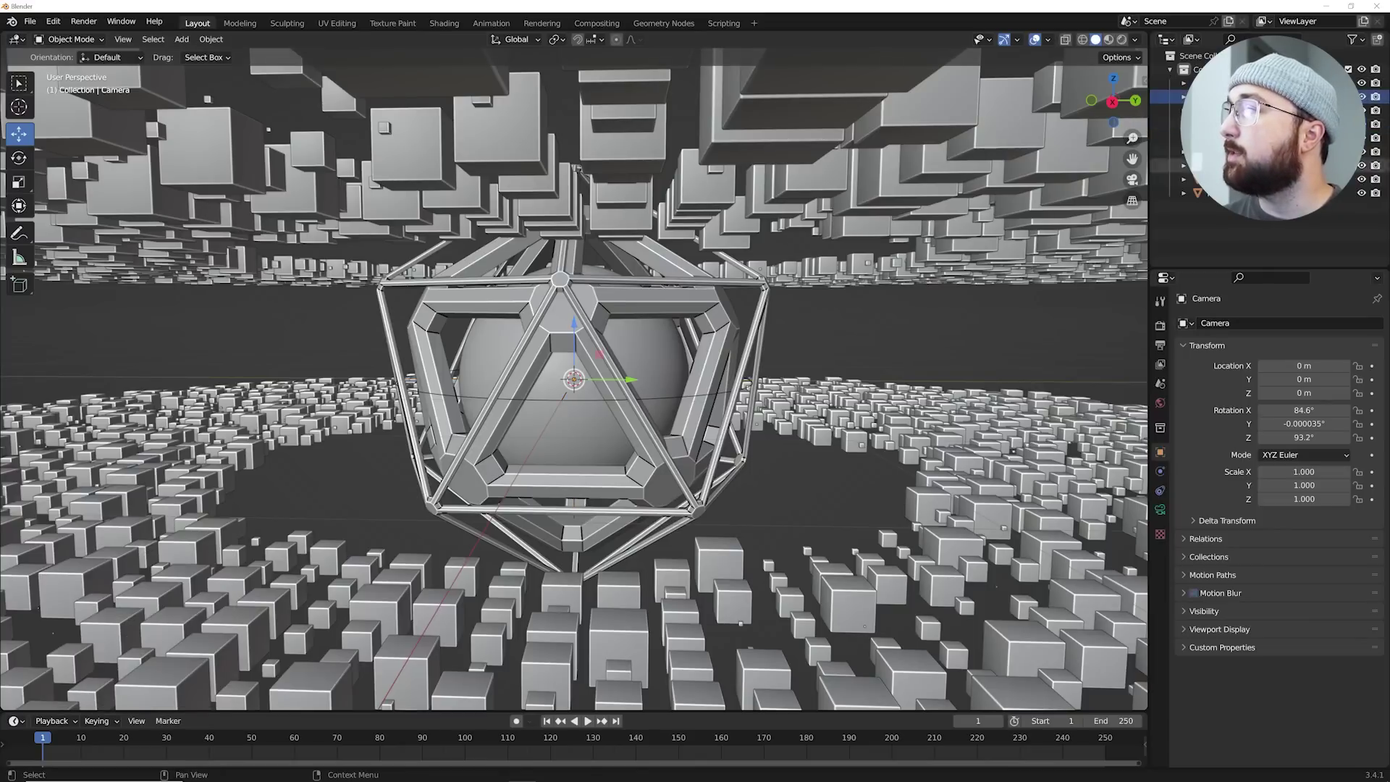
{"action": "left_click", "coordinate": [1161, 492]}
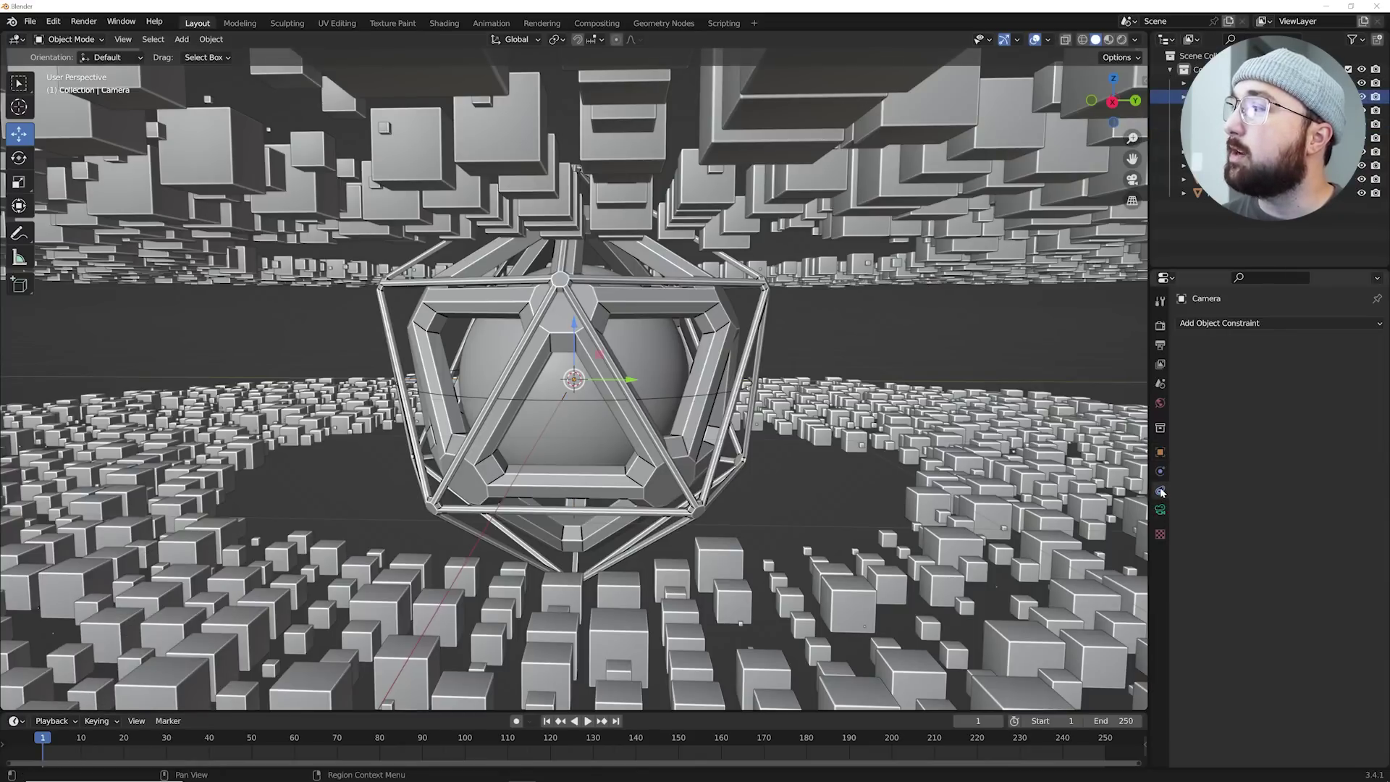
{"action": "left_click", "coordinate": [1231, 324]}
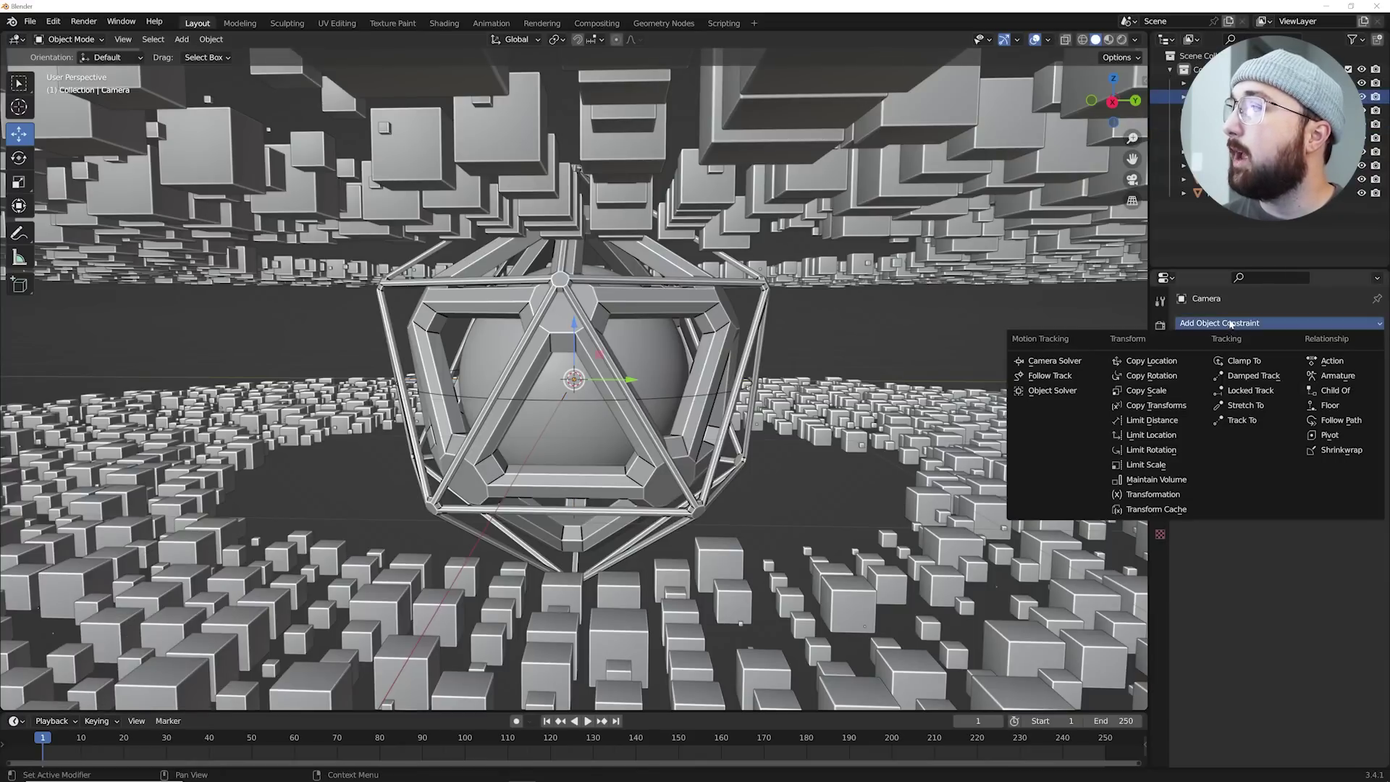
{"action": "left_click", "coordinate": [1343, 420]}
{"action": "left_click", "coordinate": [1307, 366]}
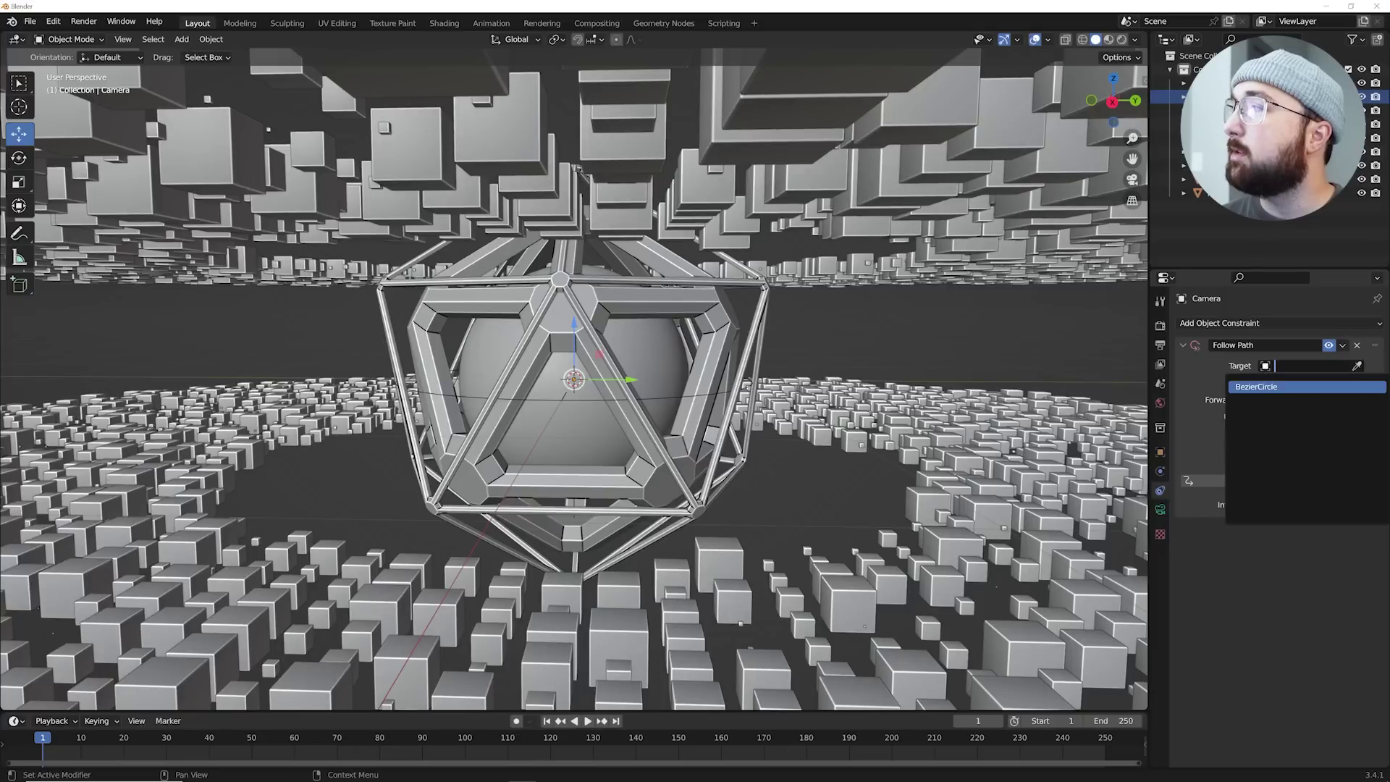
{"action": "left_click", "coordinate": [1257, 387]}
- Scale the Bezier circle up by 3.411 so it runs well outside the centrepiece
{"action": "left_click", "coordinate": [663, 397]}
{"action": "key", "text": "s"}
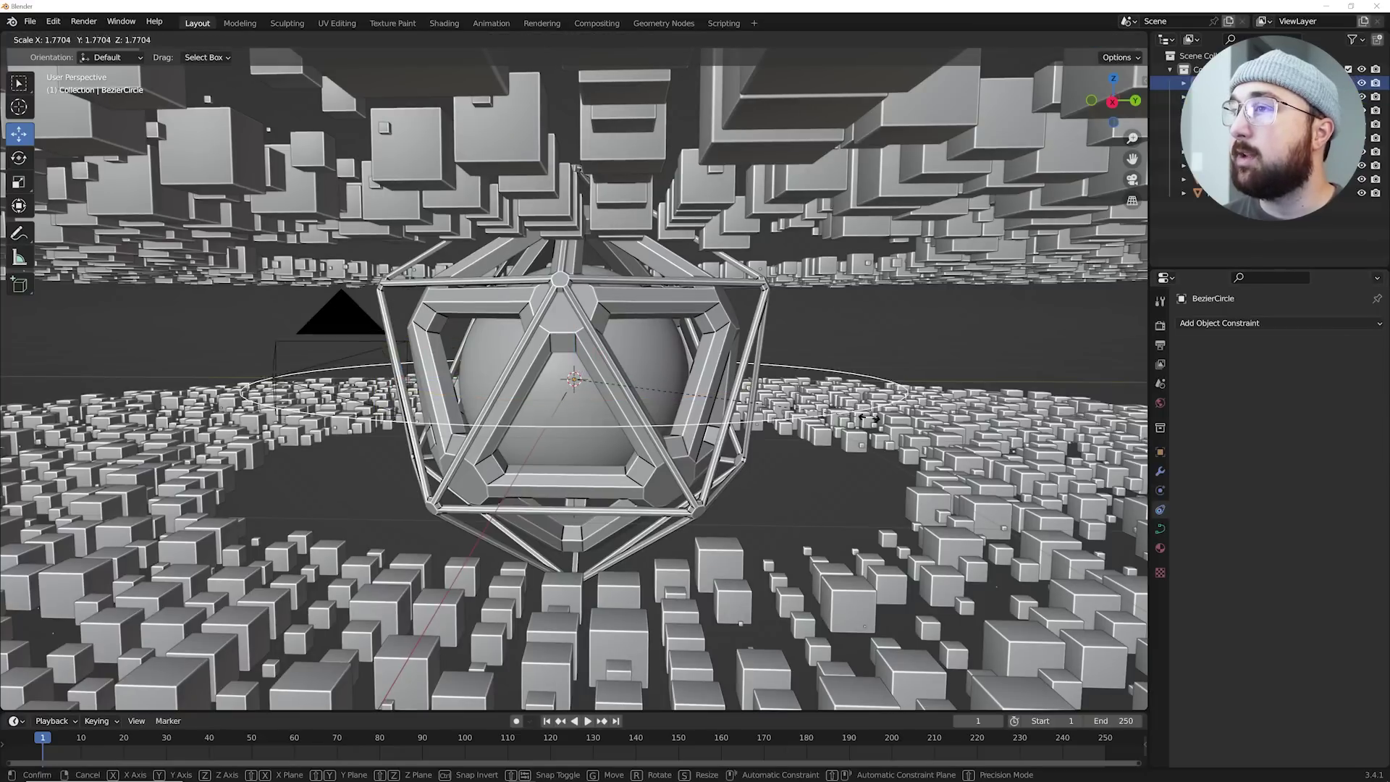
{"action": "left_click", "coordinate": [1143, 434]}
{"action": "middle_click_drag", "start_coordinate": [554, 346], "coordinate": [658, 355]}
{"action": "scroll", "coordinate": [536, 402], "scroll_direction": "down", "scroll_amount": 4}
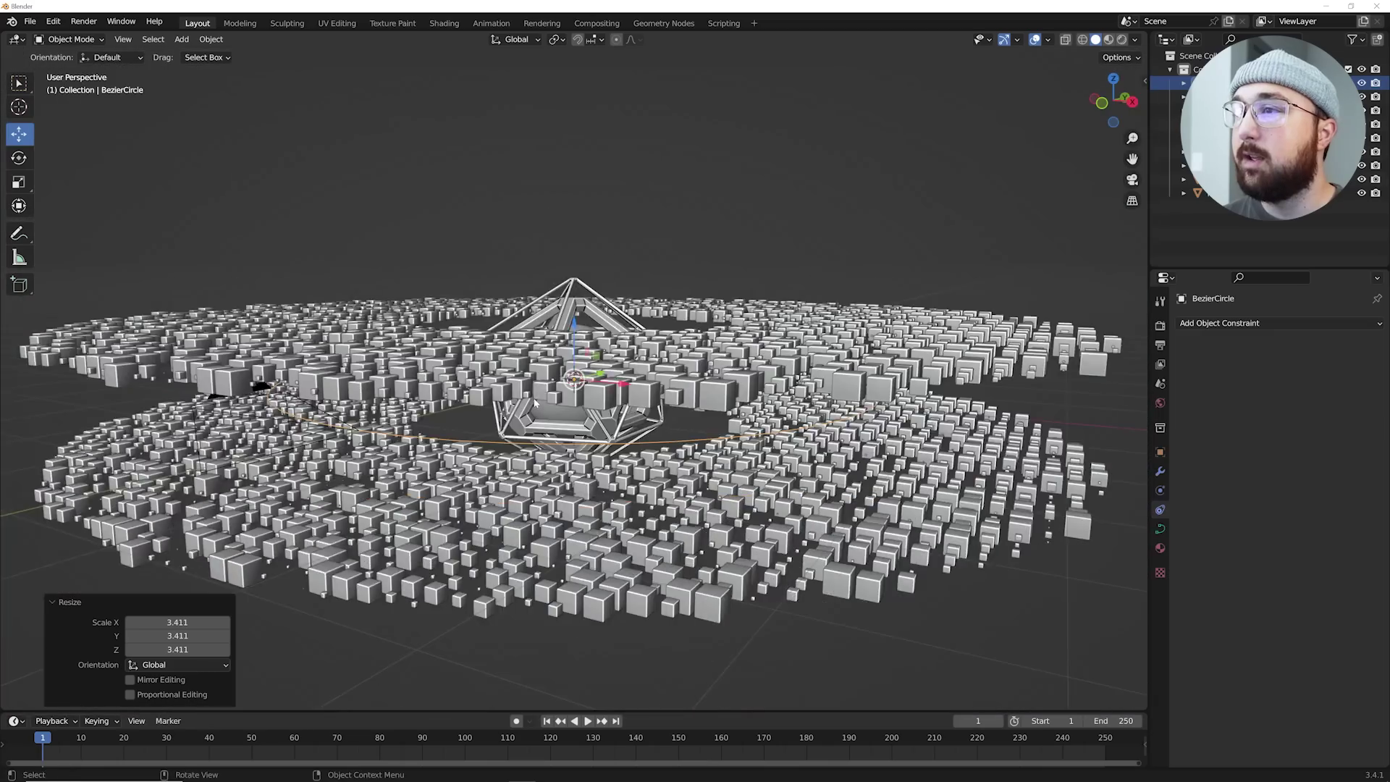
{"action": "middle_click_drag", "start_coordinate": [536, 403], "coordinate": [603, 394]}
{"action": "scroll", "coordinate": [579, 402], "scroll_direction": "up", "scroll_amount": 3}
{"action": "middle_click_drag", "start_coordinate": [488, 438], "coordinate": [436, 424]}
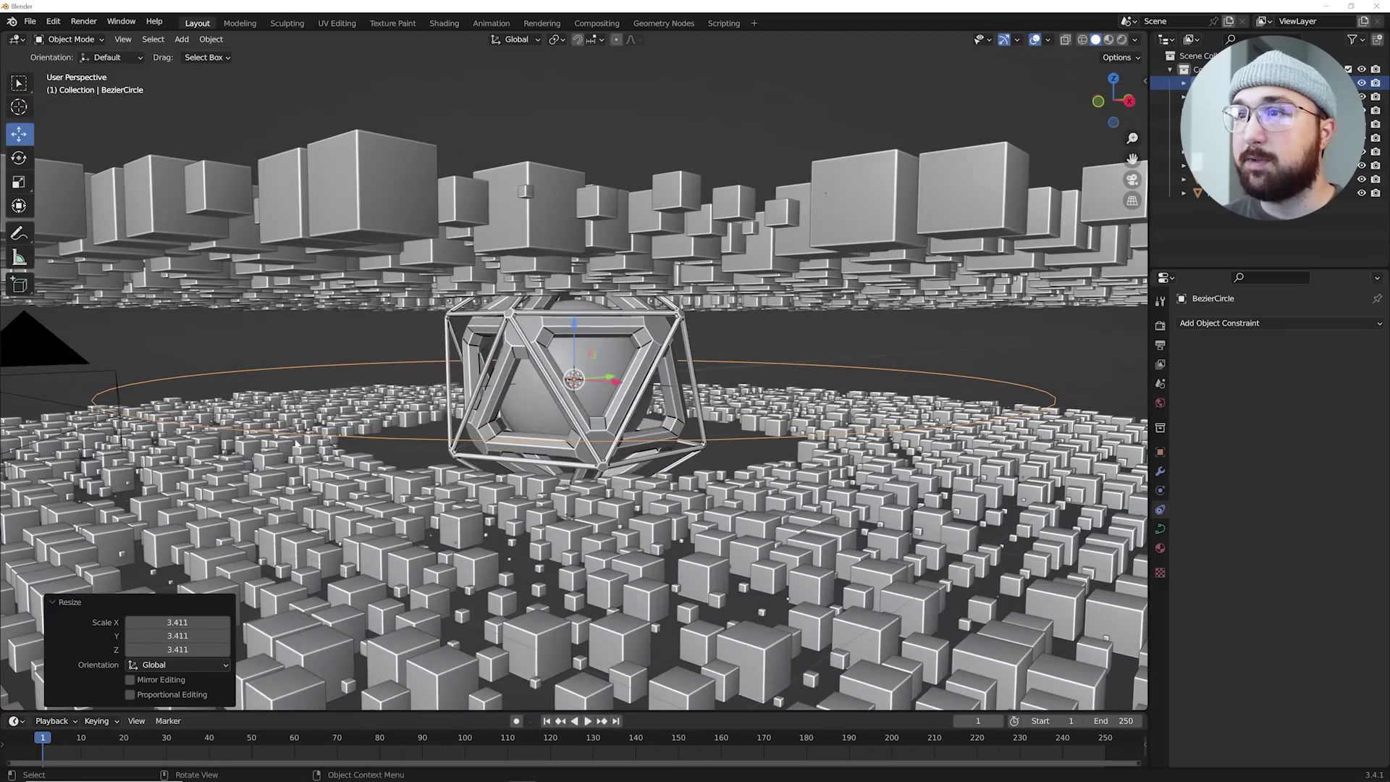
- Add a Track To constraint to the camera with the empty as its target
{"action": "left_click", "coordinate": [119, 374]}
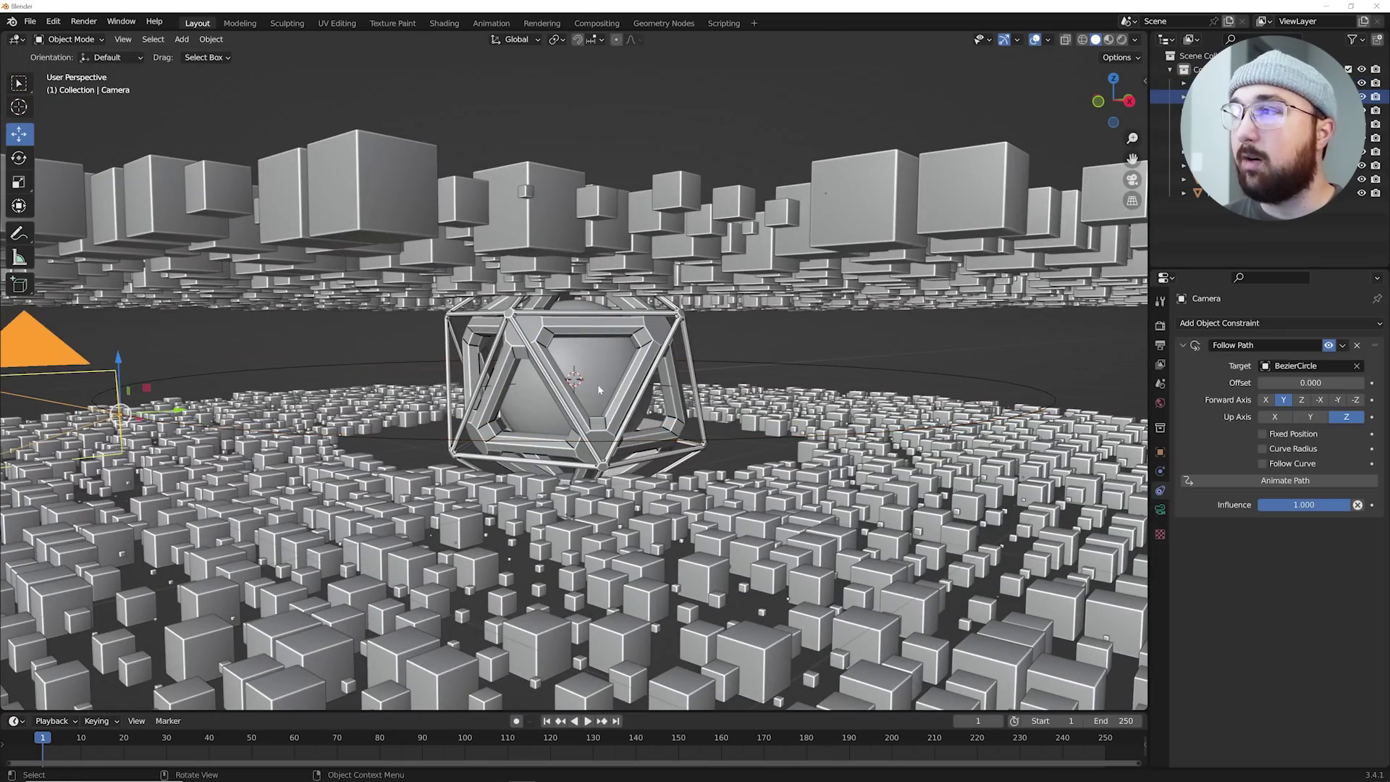
{"action": "scroll", "coordinate": [599, 390], "scroll_direction": "up", "scroll_amount": 2}
{"action": "middle_click_drag", "start_coordinate": [599, 389], "coordinate": [482, 369], "text": "shift"}
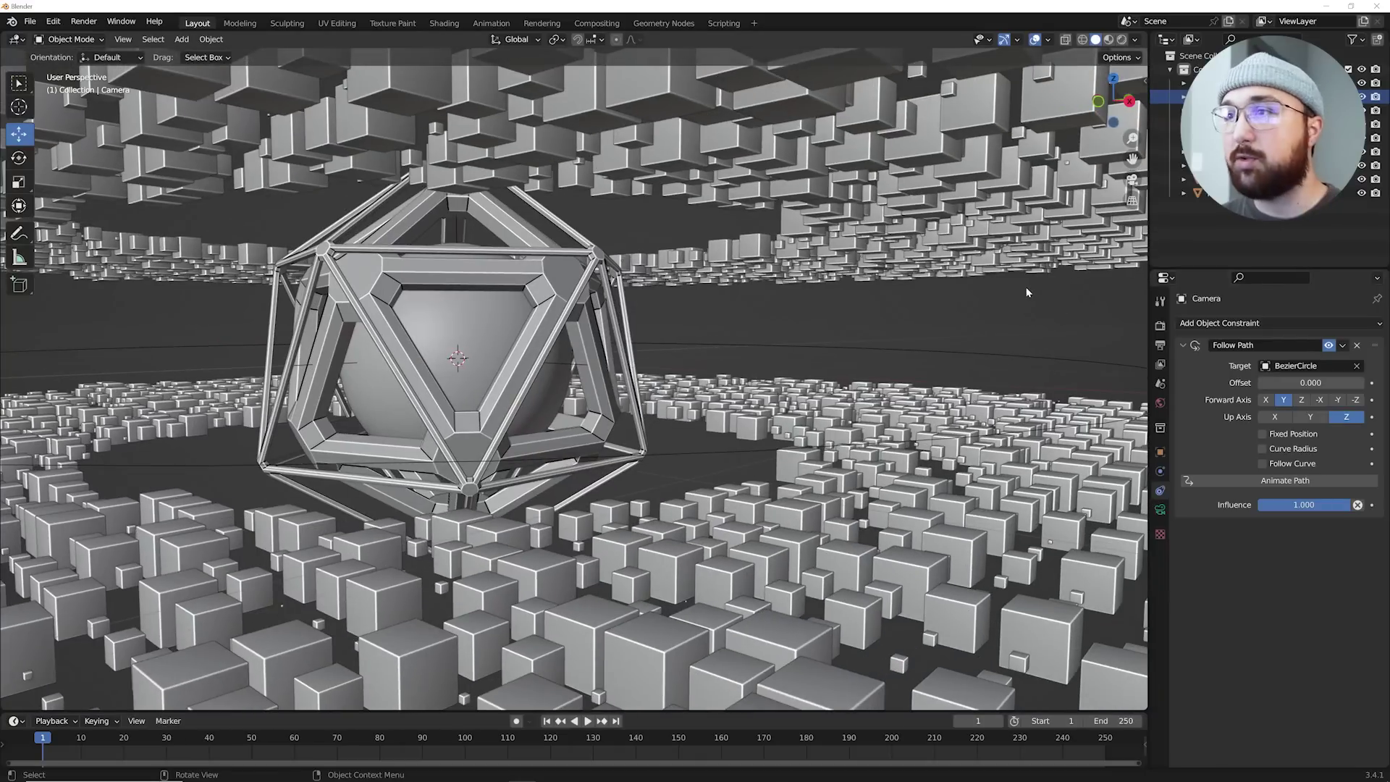
{"action": "left_click", "coordinate": [1253, 326]}
{"action": "left_click", "coordinate": [1256, 420]}
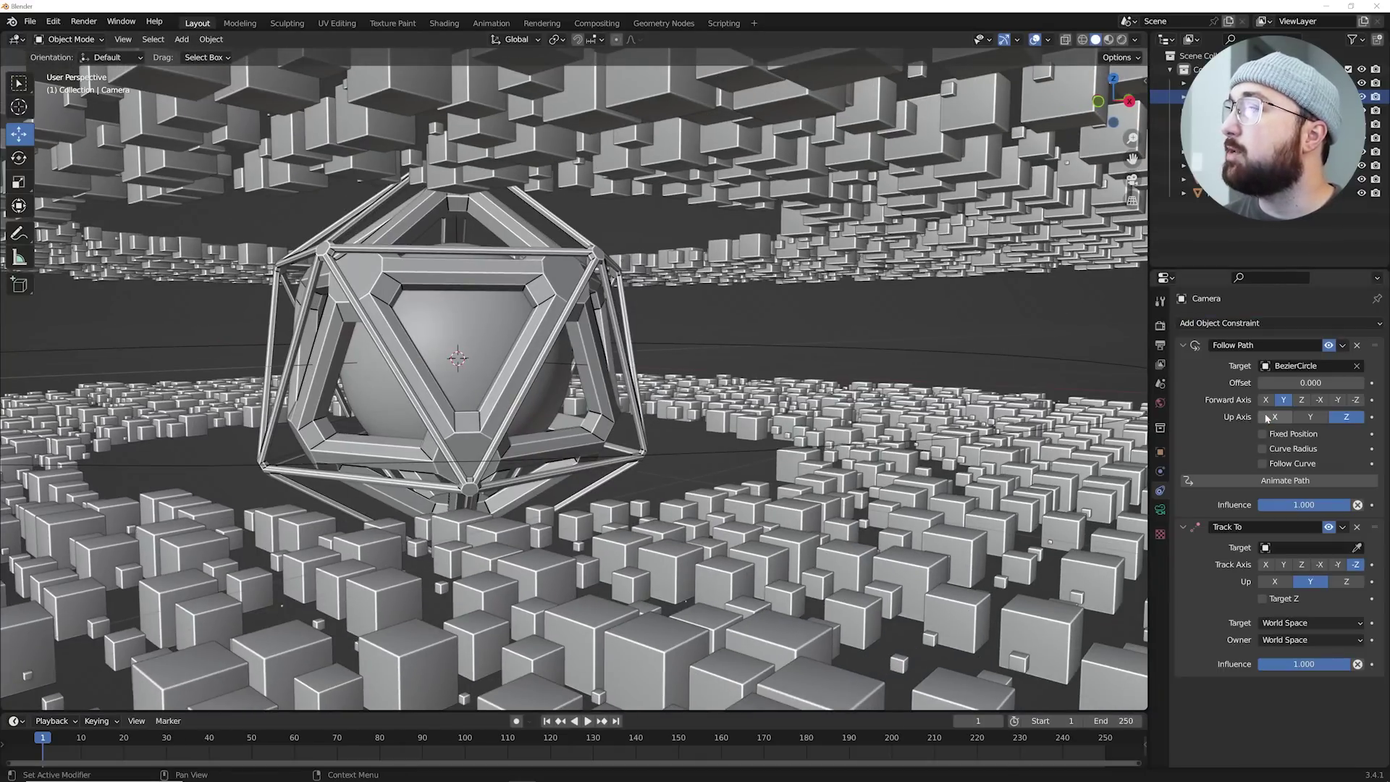
{"action": "left_click", "coordinate": [1284, 548]}
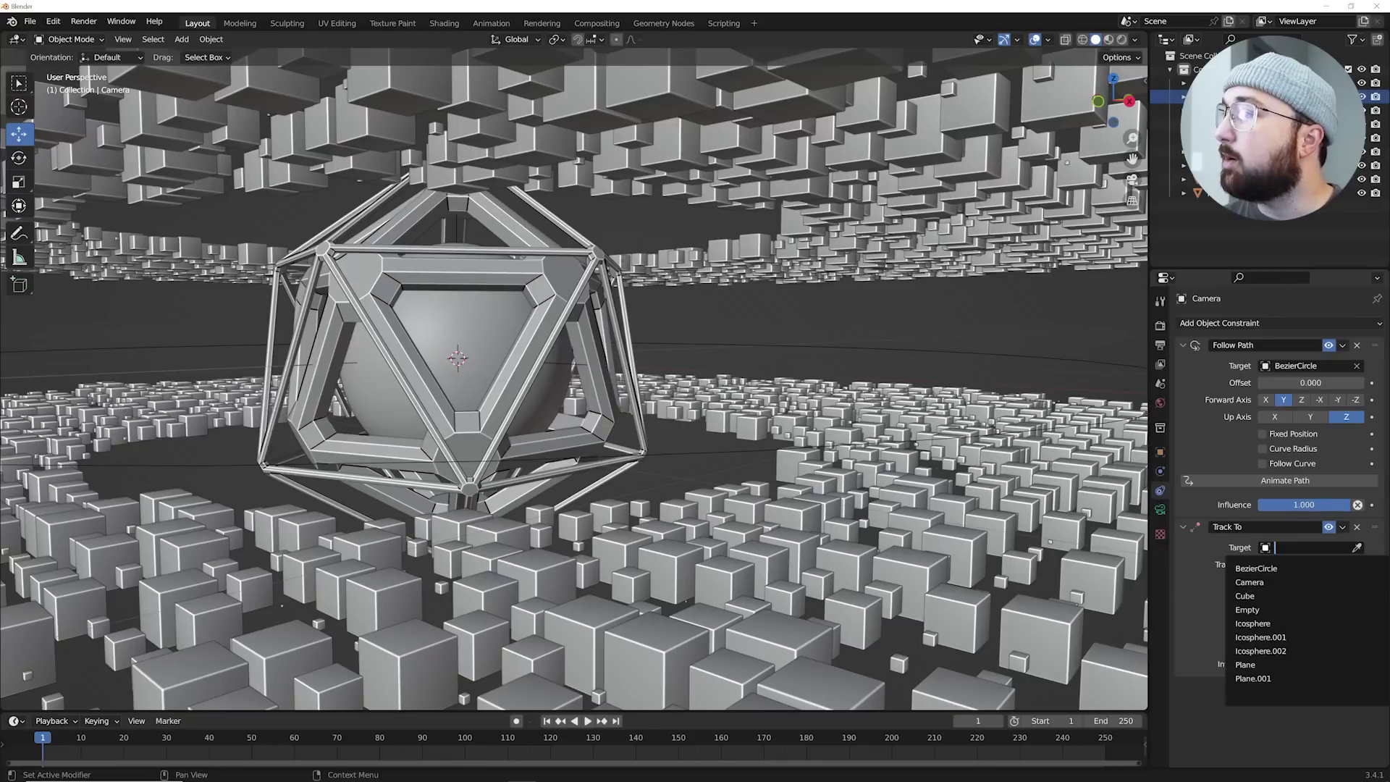
{"action": "left_click", "coordinate": [1249, 610]}
- Scale the Bezier circle up by a further 1.533 to widen the camera path
{"action": "scroll", "coordinate": [415, 373], "scroll_direction": "down", "scroll_amount": 3}
{"action": "middle_click_drag", "start_coordinate": [414, 372], "coordinate": [466, 375]}
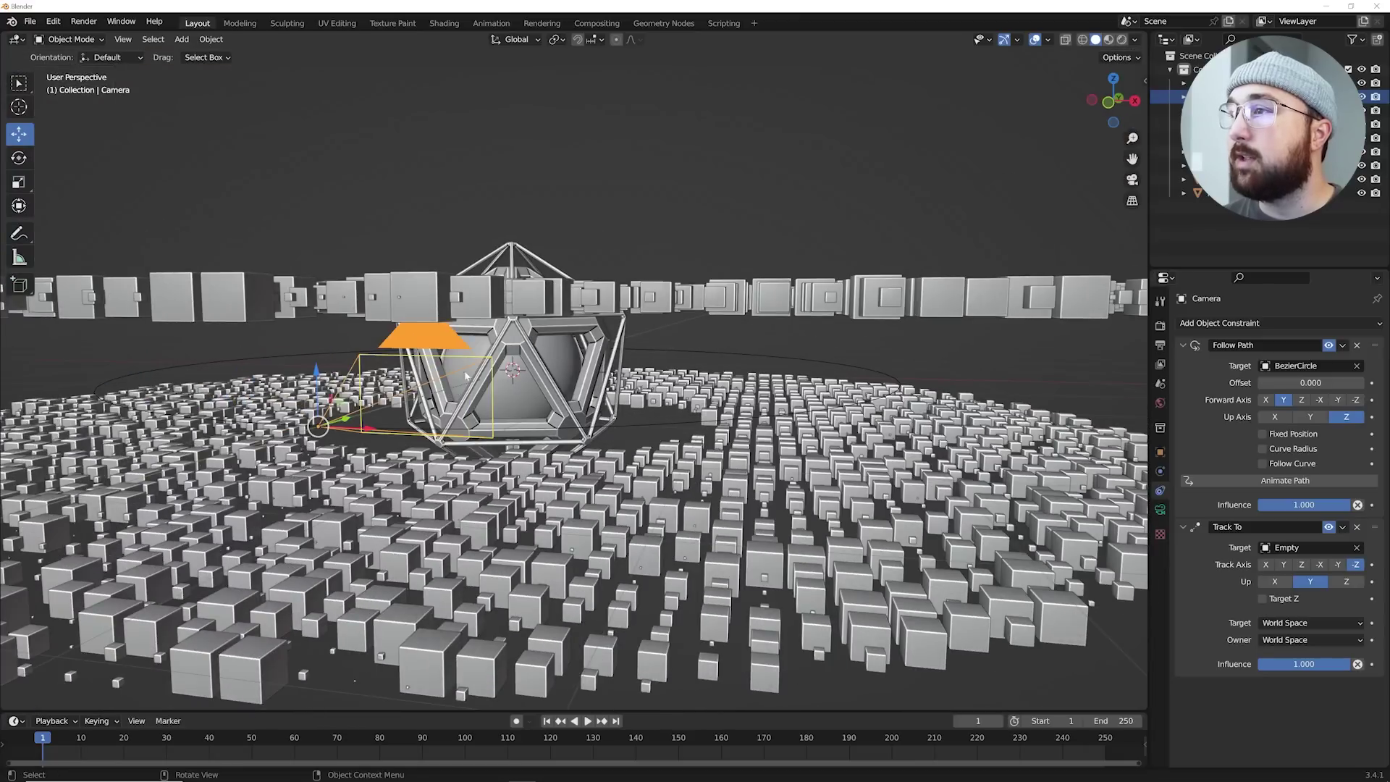
{"action": "left_click", "coordinate": [825, 359]}
{"action": "scroll", "coordinate": [818, 361], "scroll_direction": "down", "scroll_amount": 3}
{"action": "key", "text": "s"}
{"action": "left_click", "coordinate": [956, 373]}
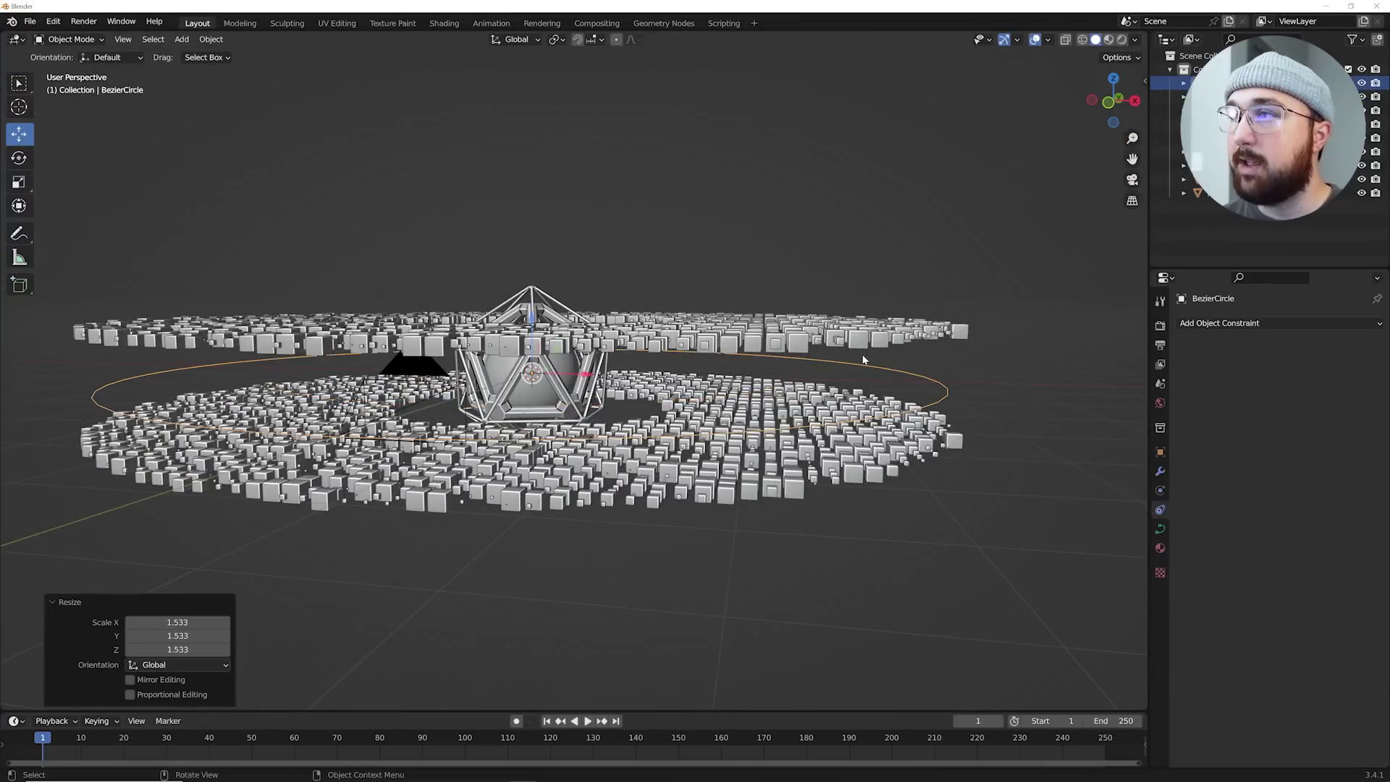
- Look through the camera and set its focal length to 24.8 mm
{"action": "key", "text": "KP_0"}
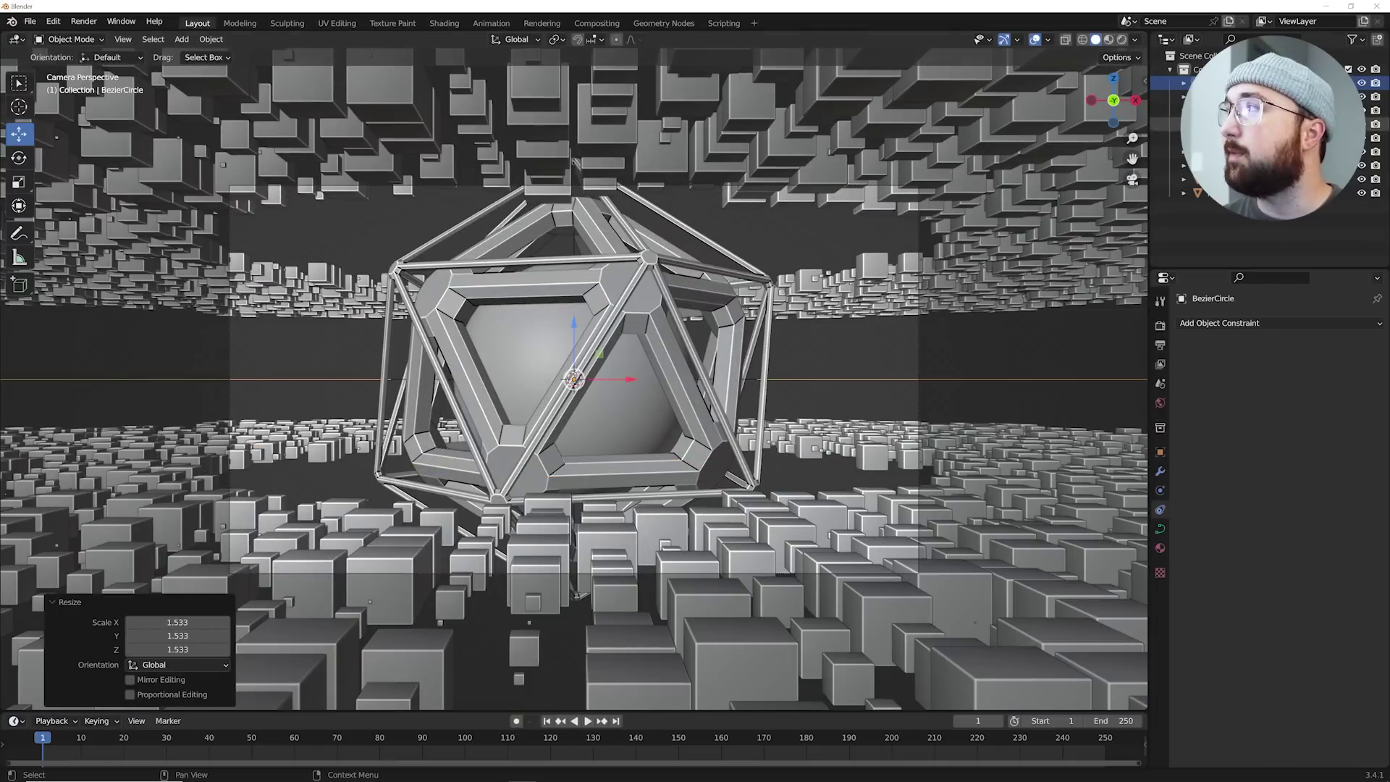
{"action": "left_click", "coordinate": [1211, 97]}
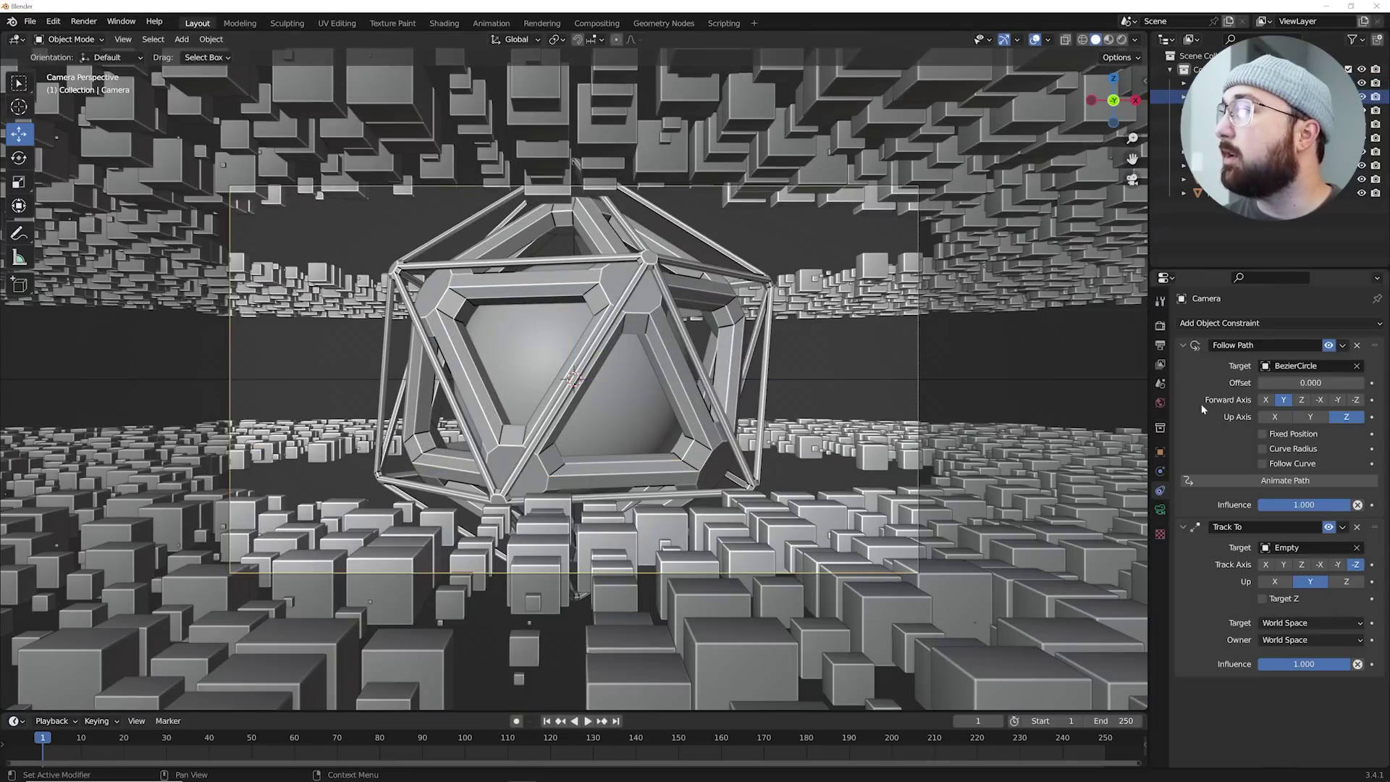
{"action": "left_click", "coordinate": [1161, 511]}
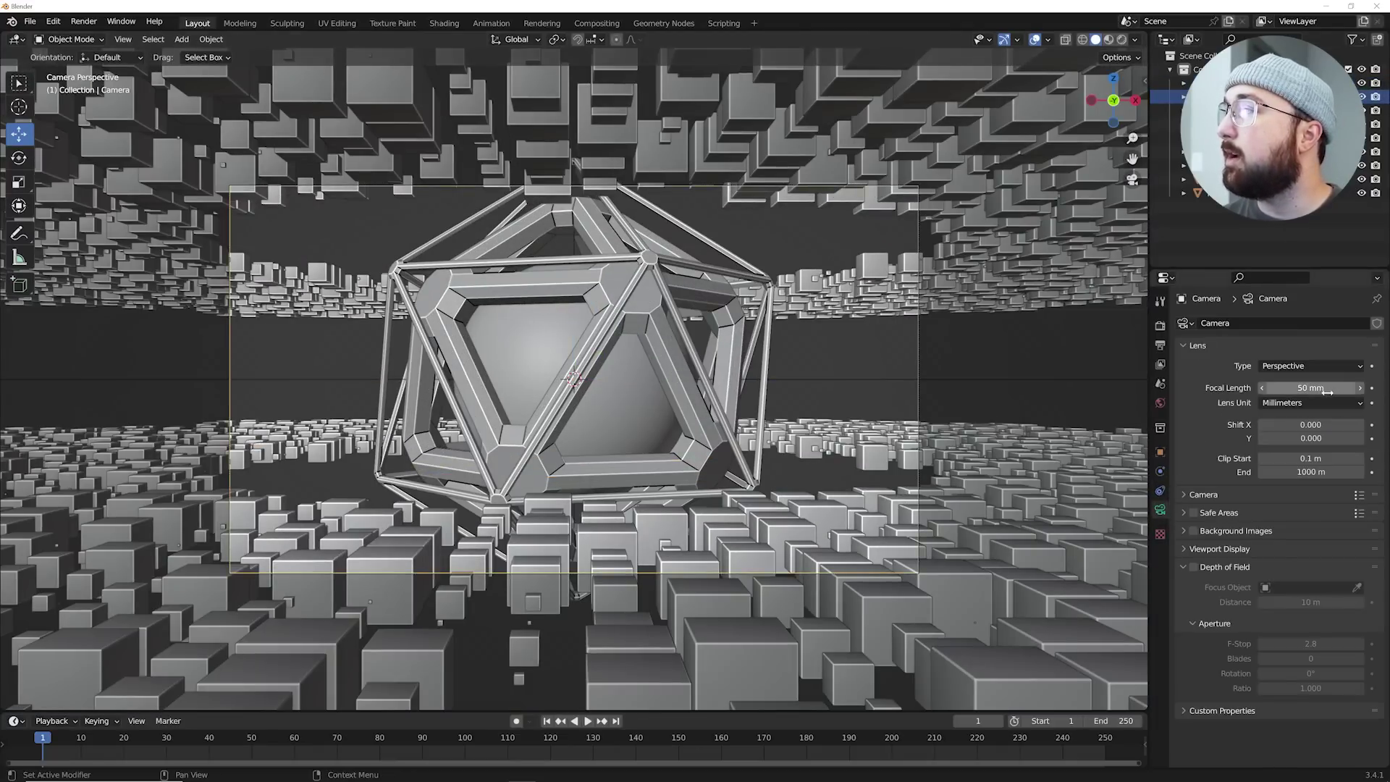
{"action": "left_click_drag", "start_coordinate": [1311, 388], "coordinate": [1264, 388]}
- Raise the Bezier circle slightly along the Z axis to adjust the camera's height
{"action": "key", "text": "g"}
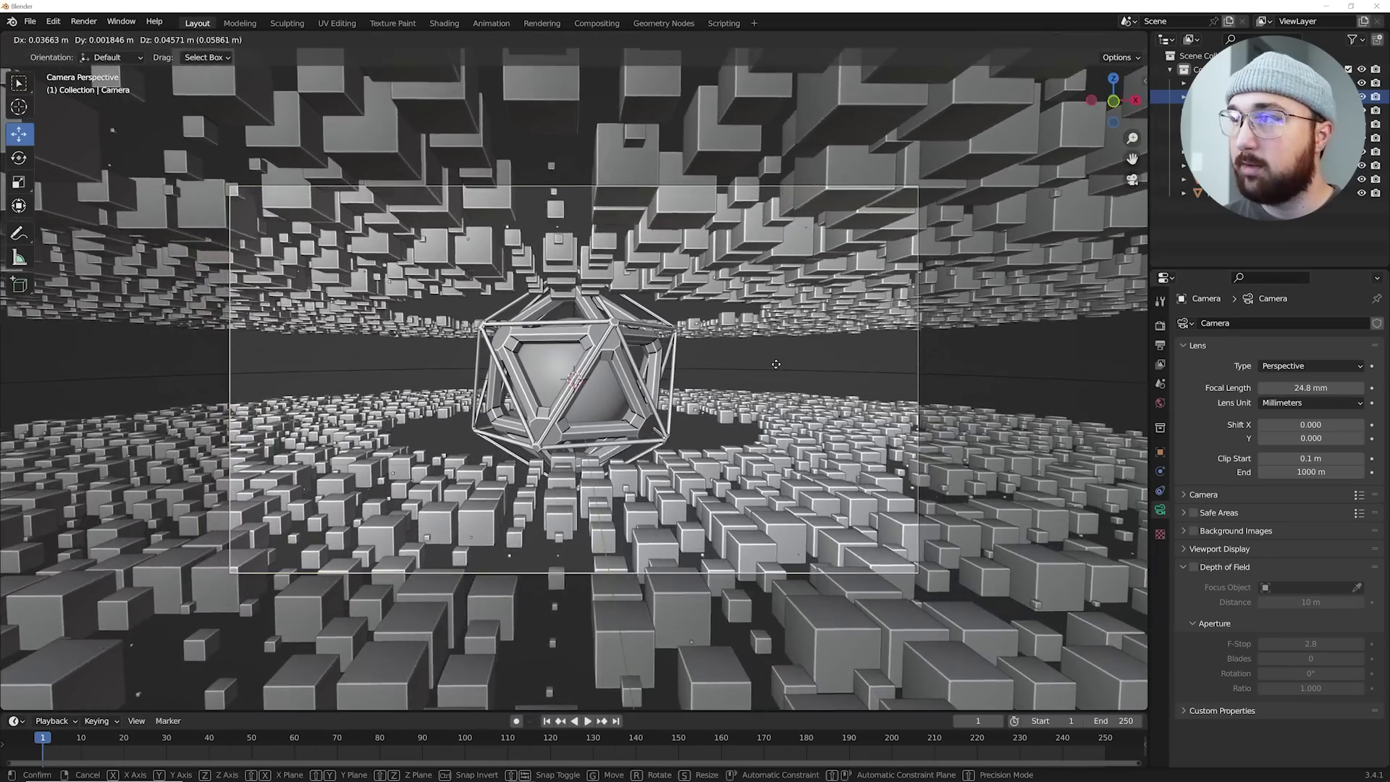
{"action": "right_click", "coordinate": [778, 373]}
{"action": "left_click", "coordinate": [779, 376]}
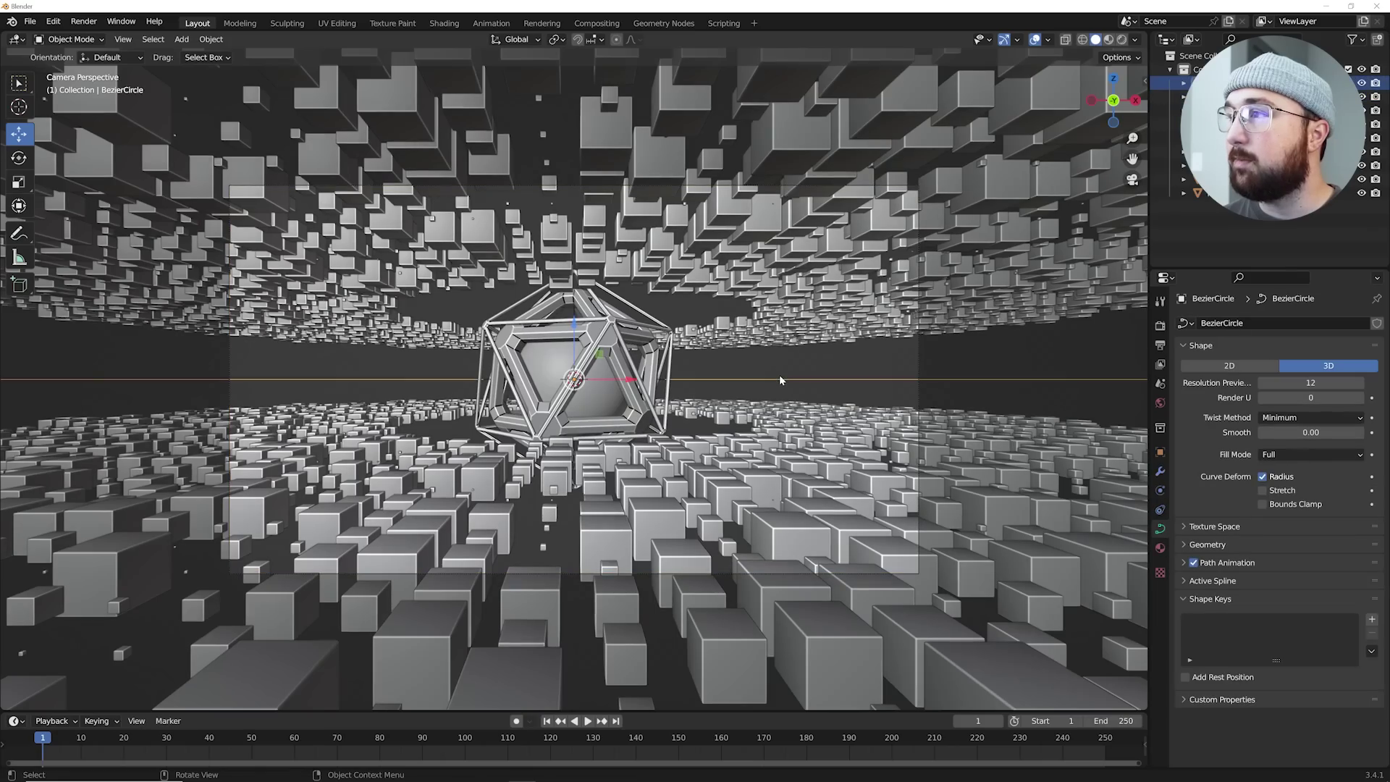
{"action": "left_click_drag", "start_coordinate": [574, 322], "coordinate": [574, 325]}
- Try moving the empty freely to check how the camera tracks it
{"action": "left_click", "coordinate": [1166, 123]}
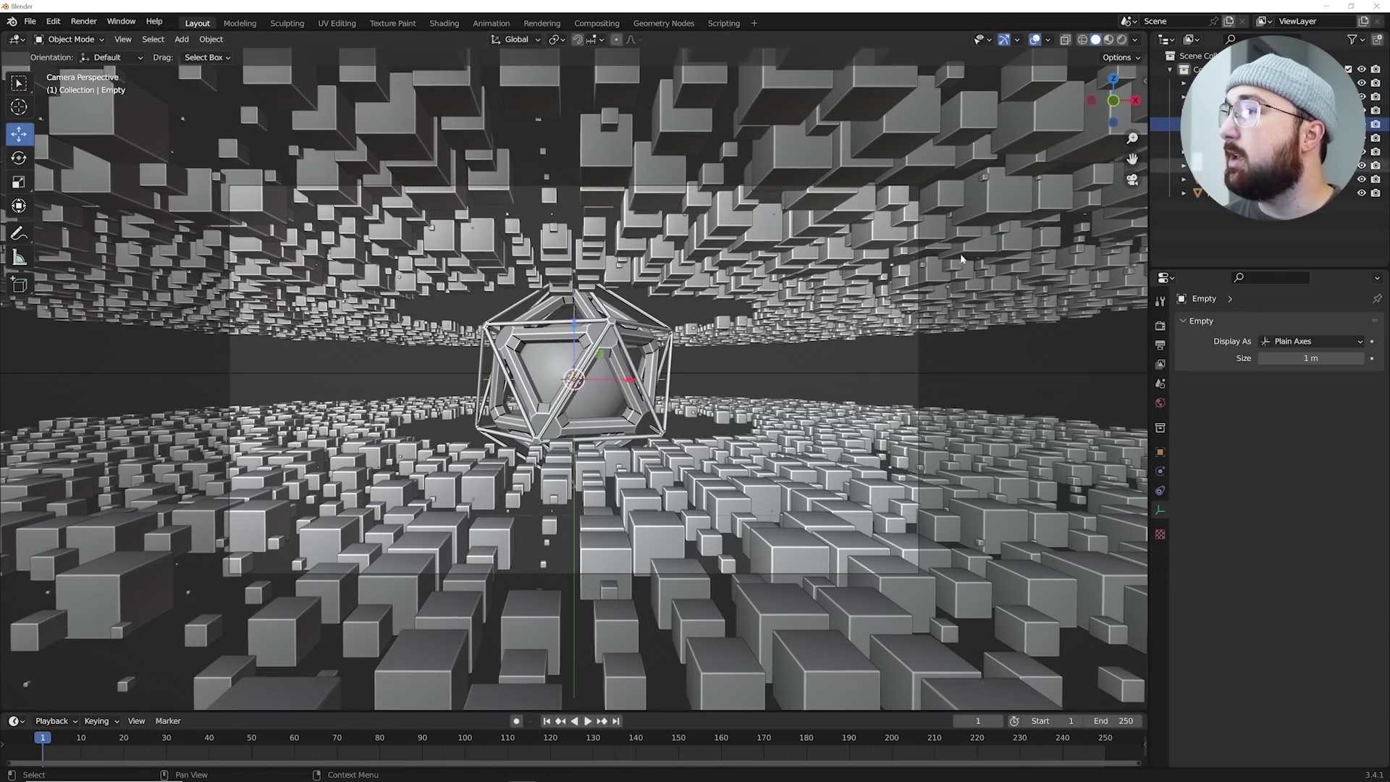
{"action": "key", "text": "g"}
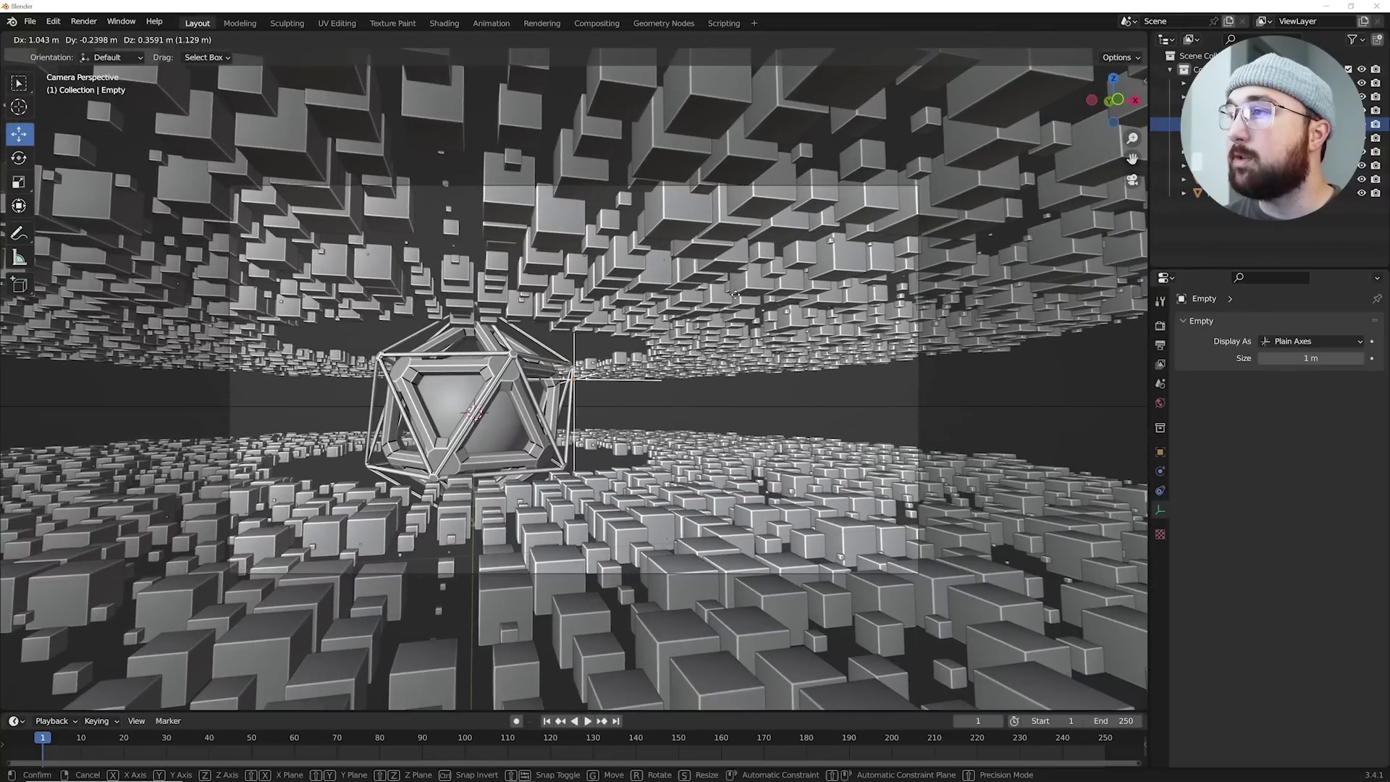
{"action": "left_click", "coordinate": [736, 295]}
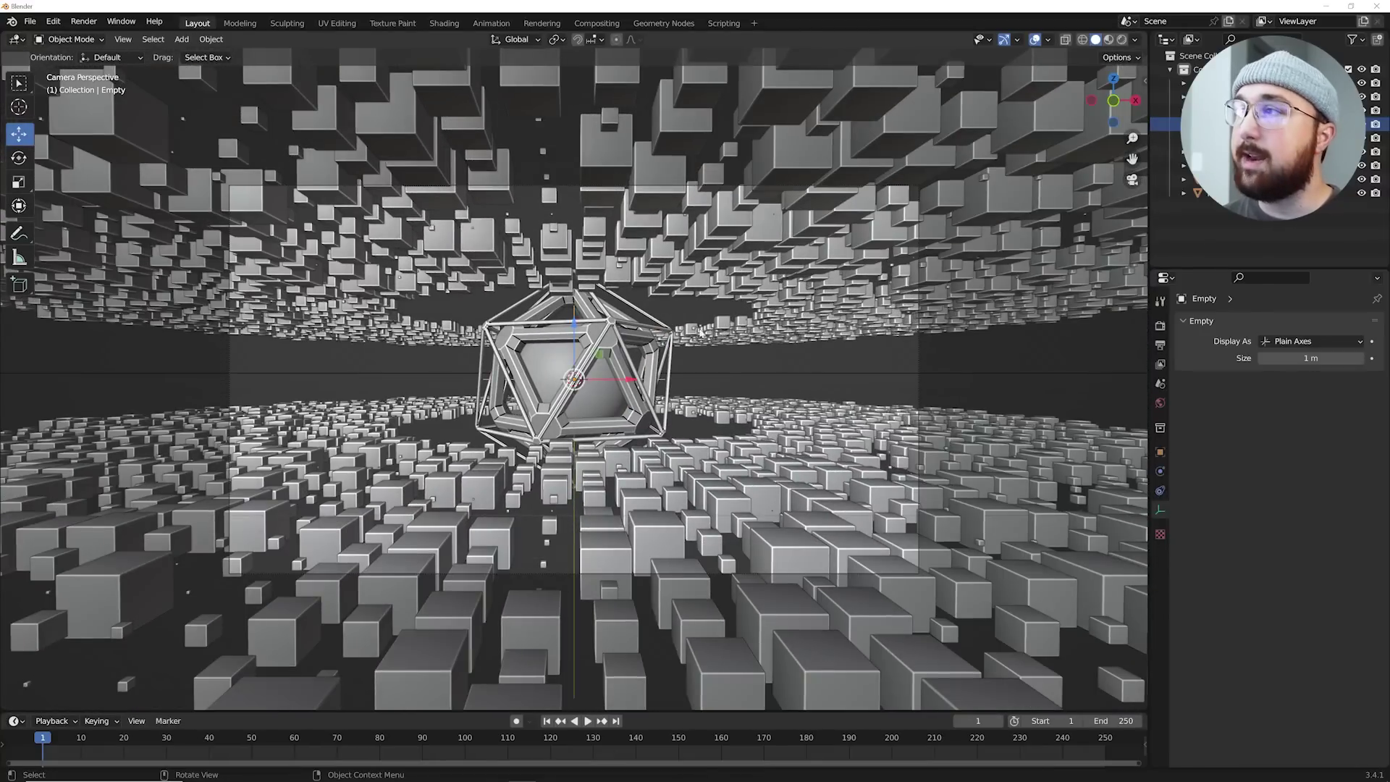
{"action": "scroll", "coordinate": [700, 331], "scroll_direction": "up", "scroll_amount": 3}
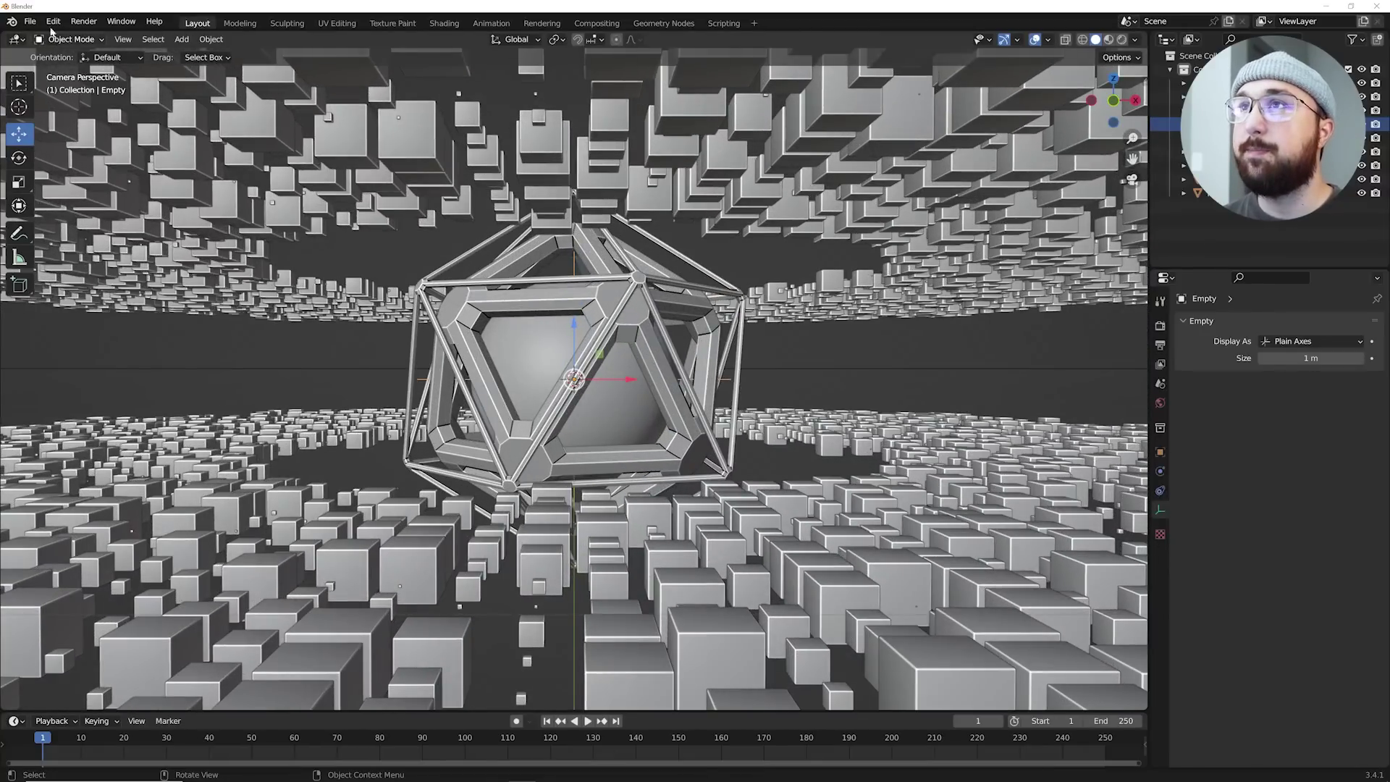
- Set the default F-curve interpolation to Linear in the Animation preferences
{"action": "left_click", "coordinate": [53, 21]}
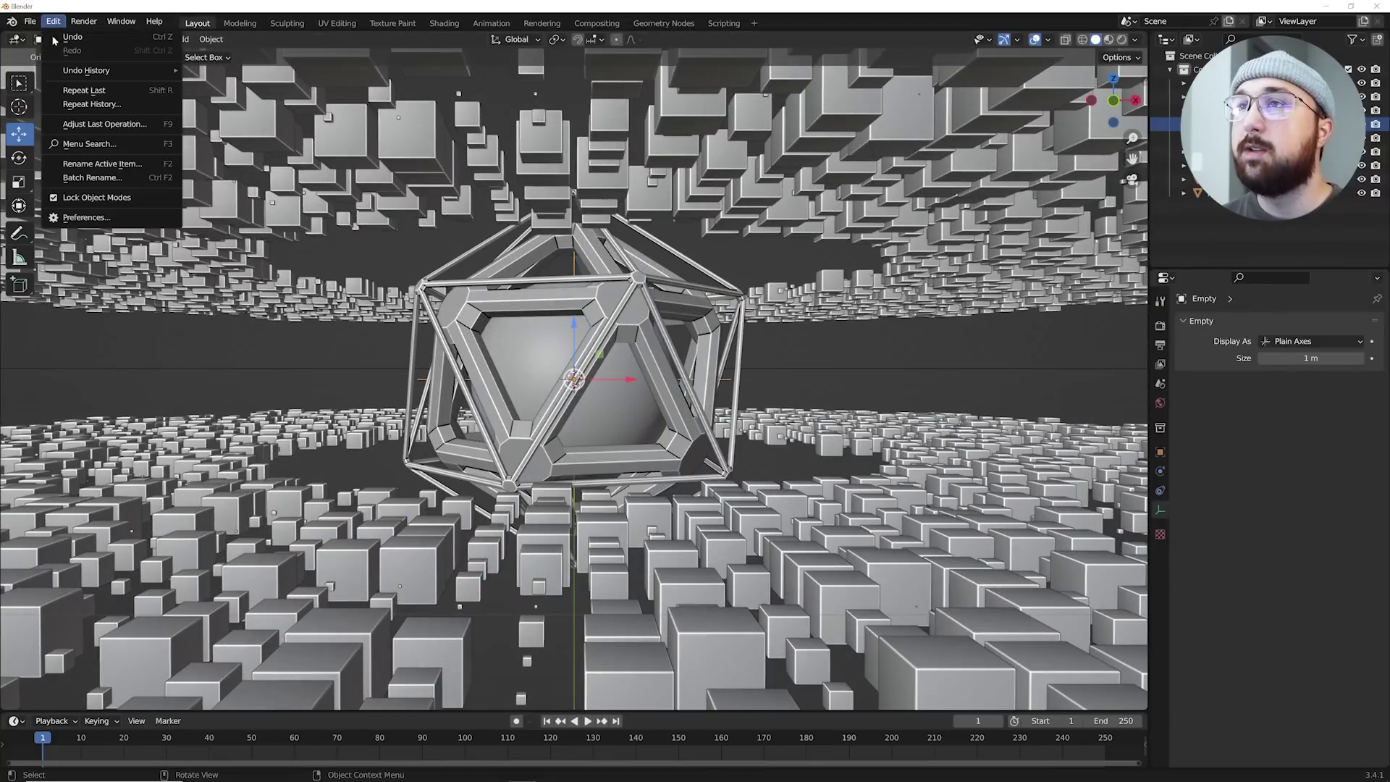
{"action": "left_click", "coordinate": [65, 217]}
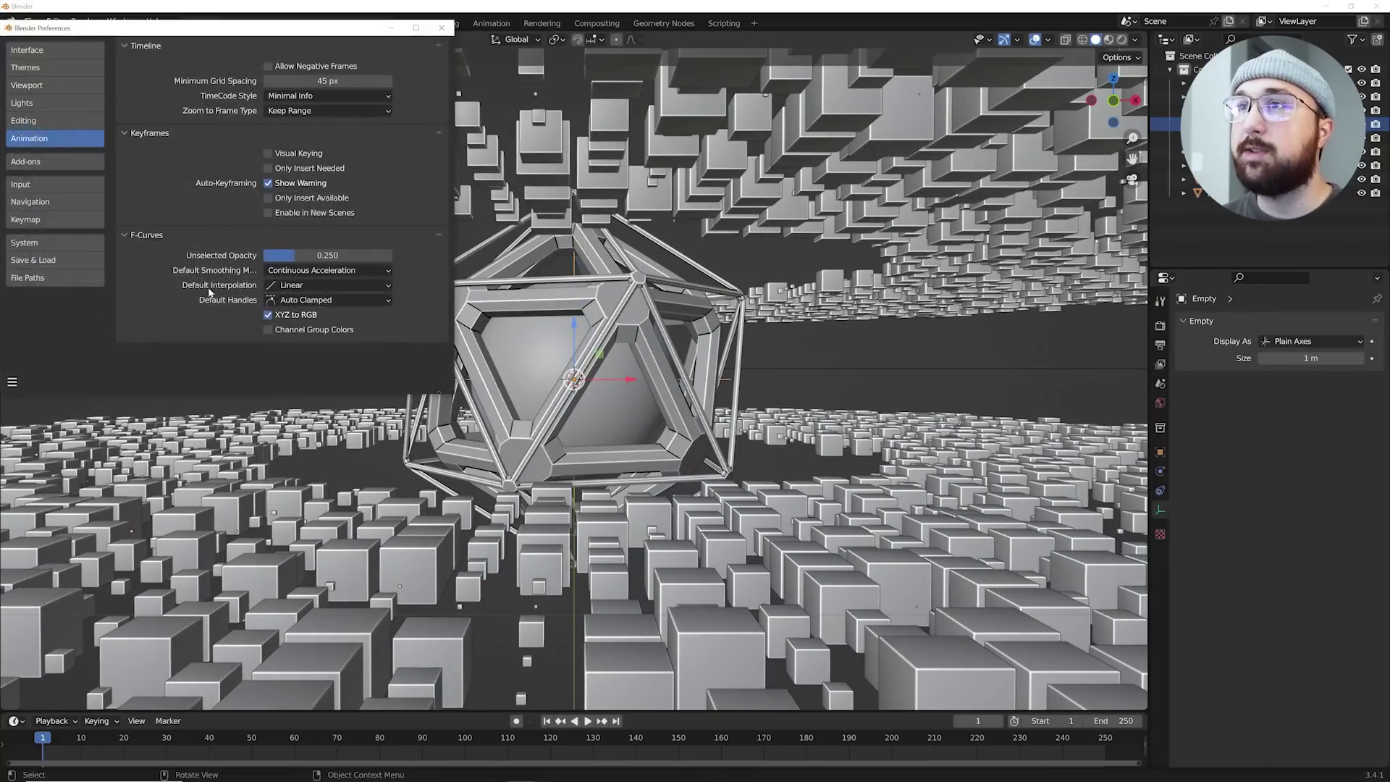
{"action": "left_click", "coordinate": [282, 286]}
{"action": "left_click", "coordinate": [290, 287]}
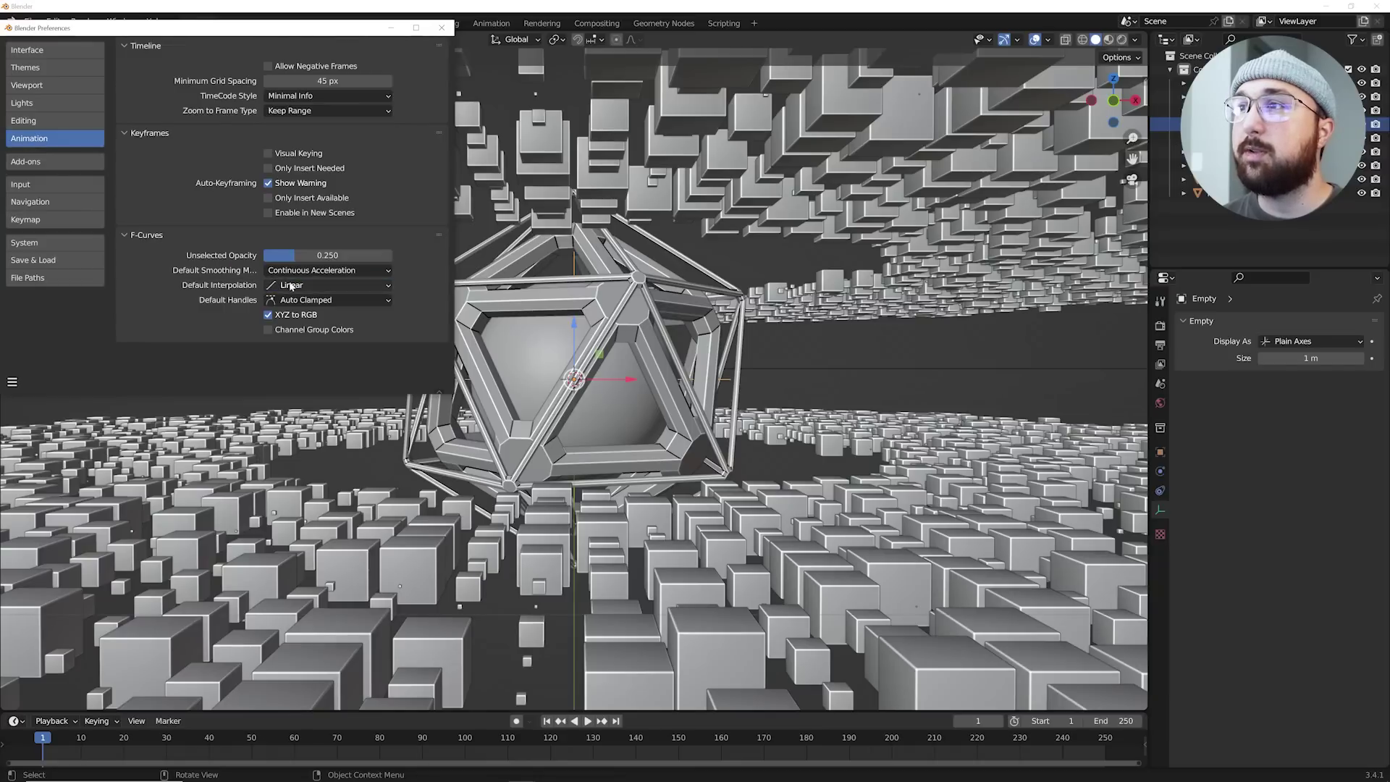
{"action": "left_click", "coordinate": [443, 29]}
- Keyframe the camera's Follow Path offset at 0 on frame 0, enlarging the timeline area
{"action": "scroll", "coordinate": [551, 160], "scroll_direction": "down", "scroll_amount": 1}
{"action": "left_click", "coordinate": [1211, 96]}
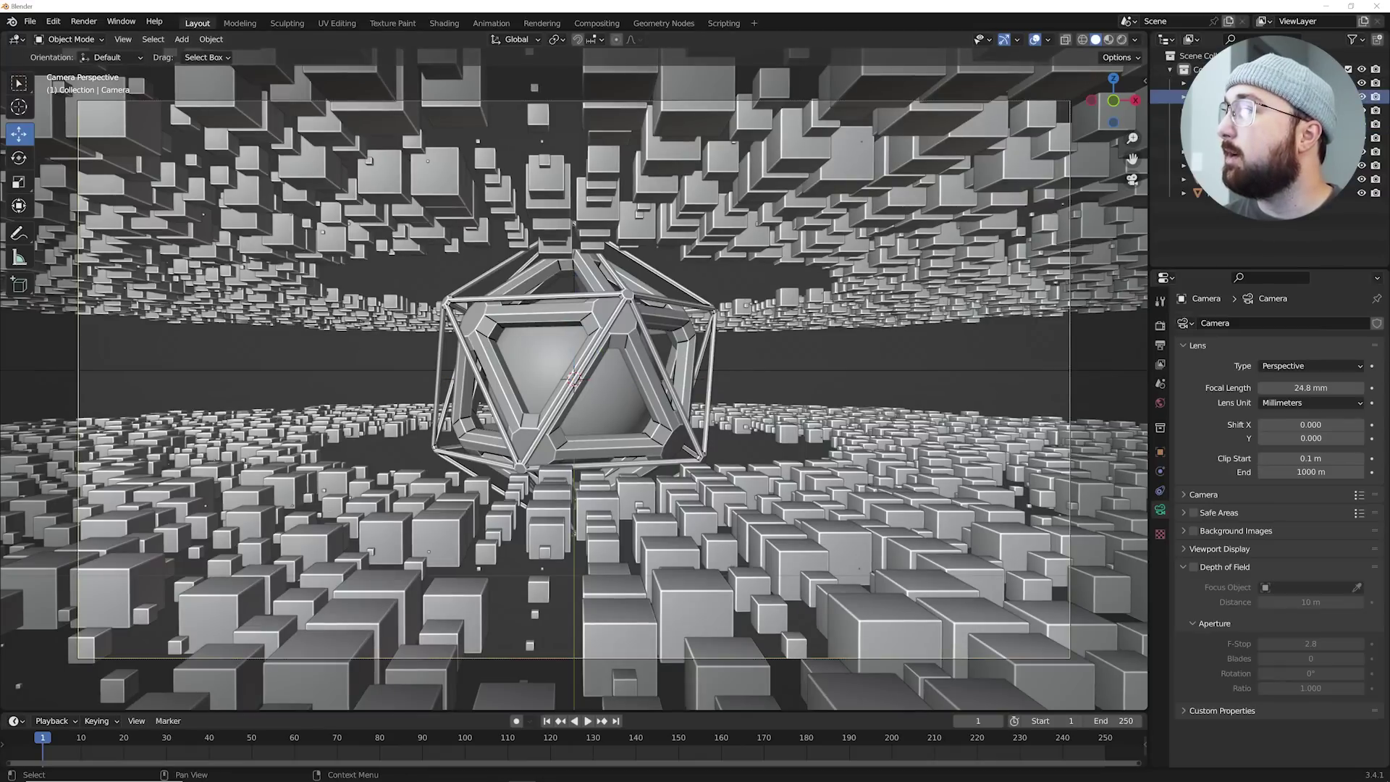
{"action": "left_click", "coordinate": [1160, 490]}
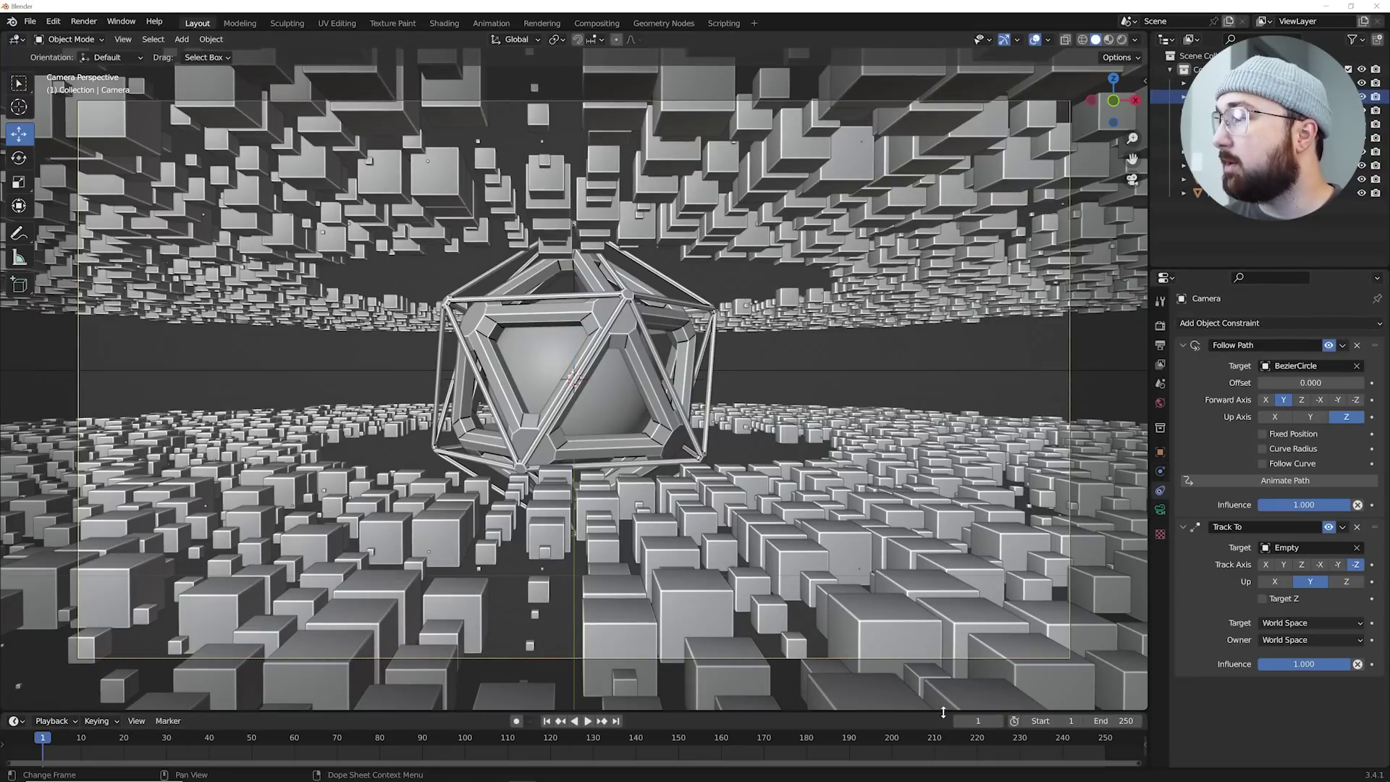
{"action": "left_click_drag", "start_coordinate": [937, 712], "coordinate": [934, 655]}
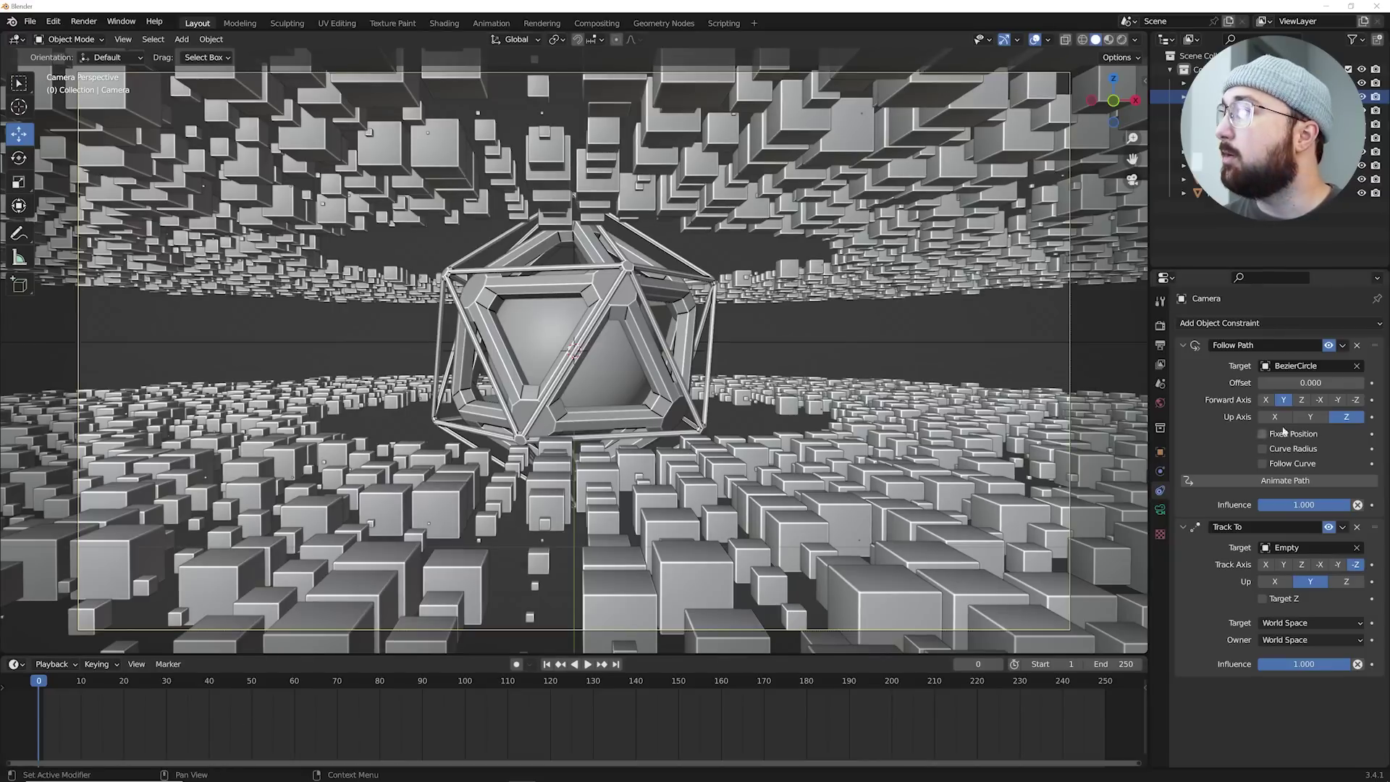
{"action": "left_click", "coordinate": [1373, 384]}
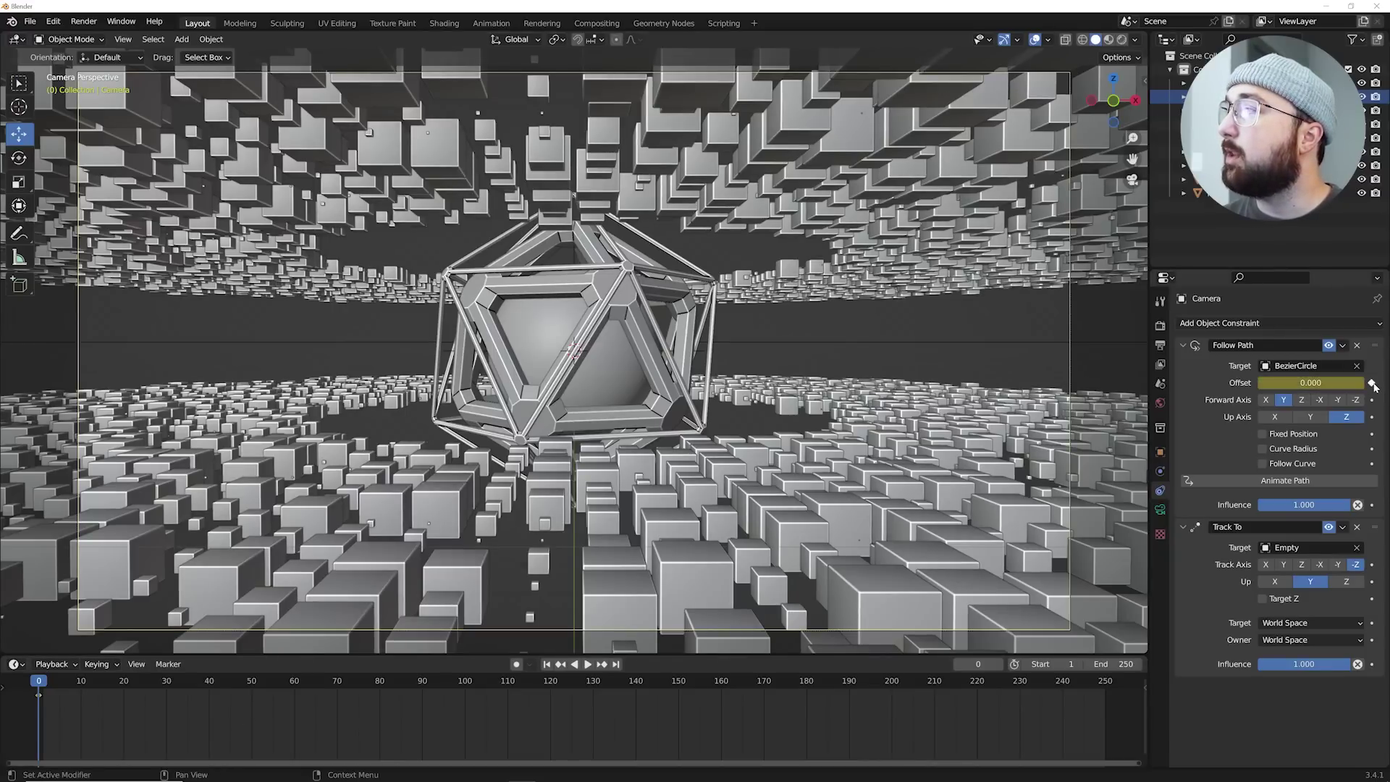
- Set the camera's Follow Path offset to 100 on frame 250, keyframe it and play back the orbit
{"action": "left_click", "coordinate": [618, 664]}
{"action": "left_click", "coordinate": [1297, 383]}
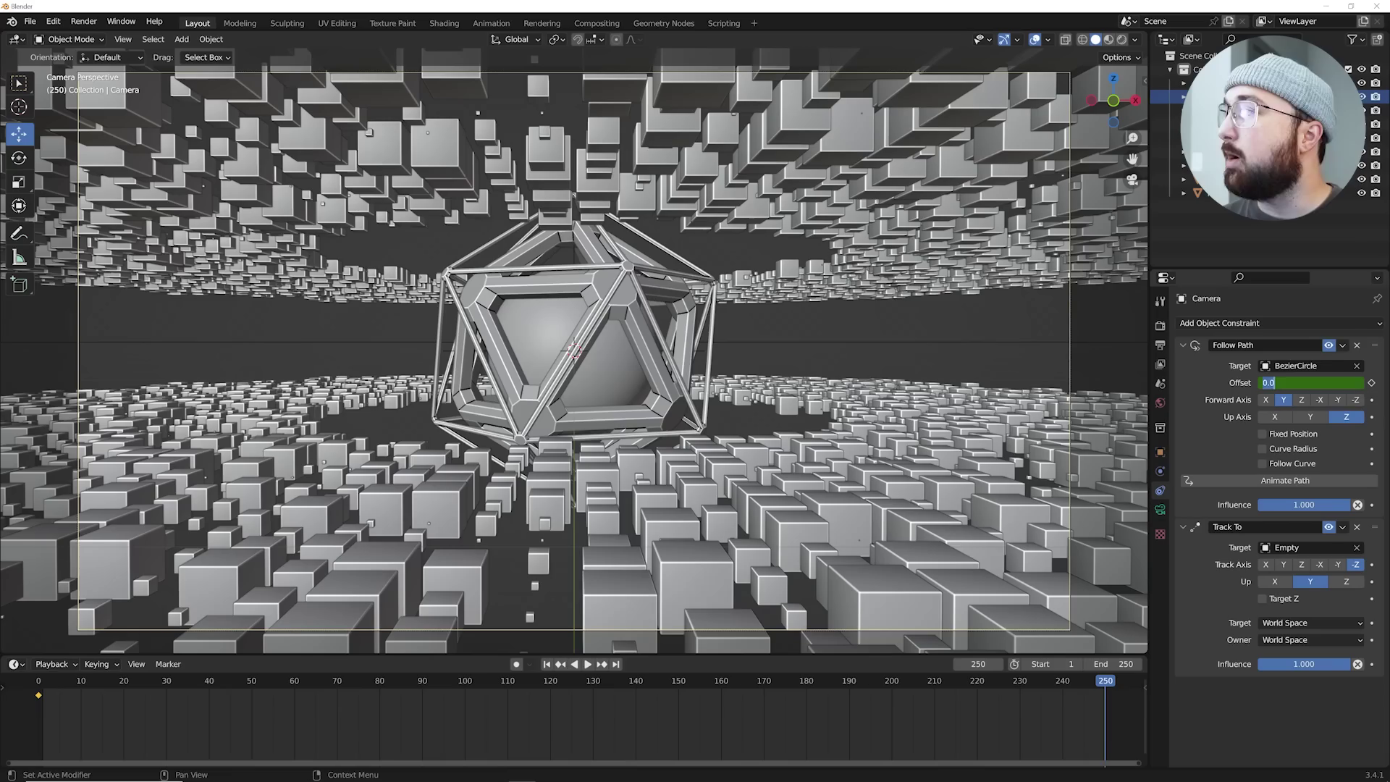
{"action": "key", "text": "Return"}
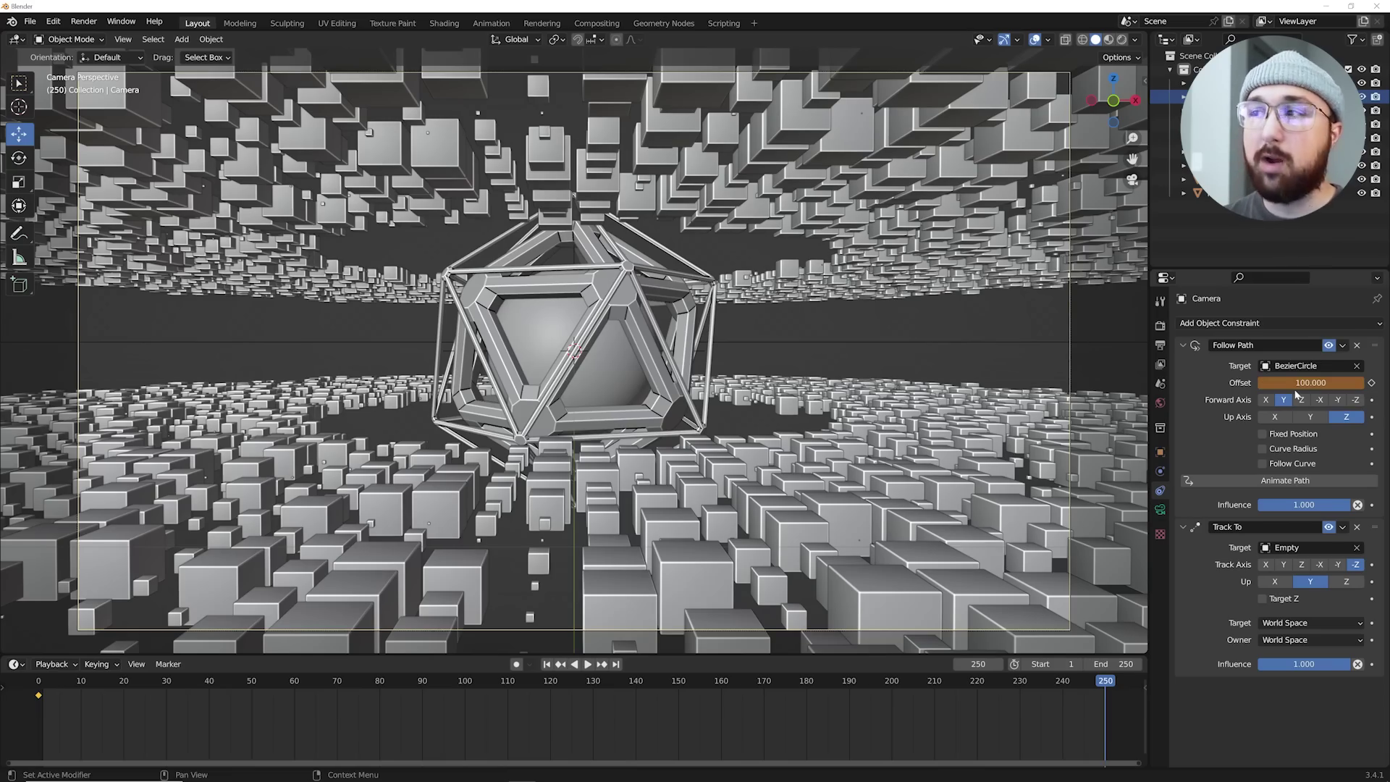
{"action": "left_click", "coordinate": [1372, 382]}
{"action": "key", "text": "space"}
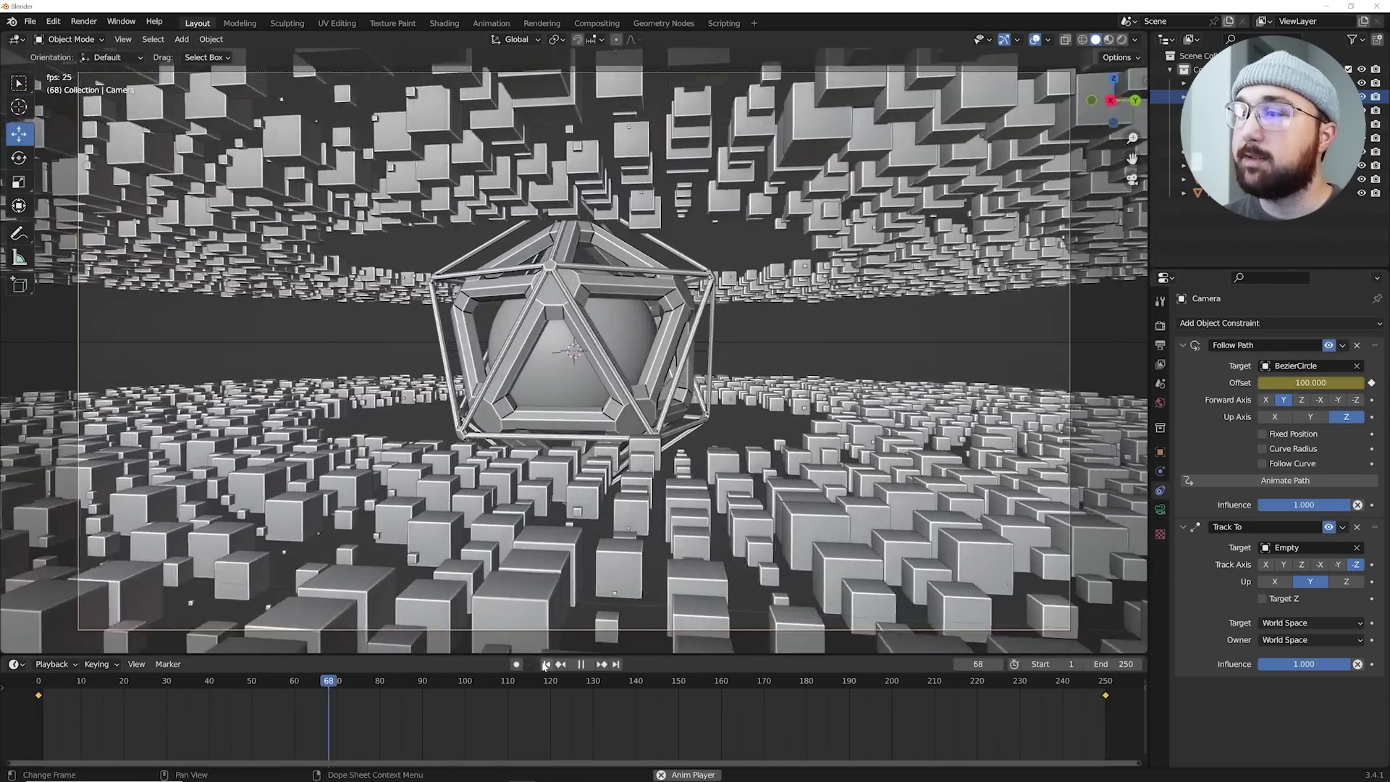
{"action": "key", "text": "space"}
- Keyframe the inner wireframe icosphere's Y and Z rotation at 0° on frame 0
{"action": "left_click", "coordinate": [546, 665]}
{"action": "key", "text": "Left"}
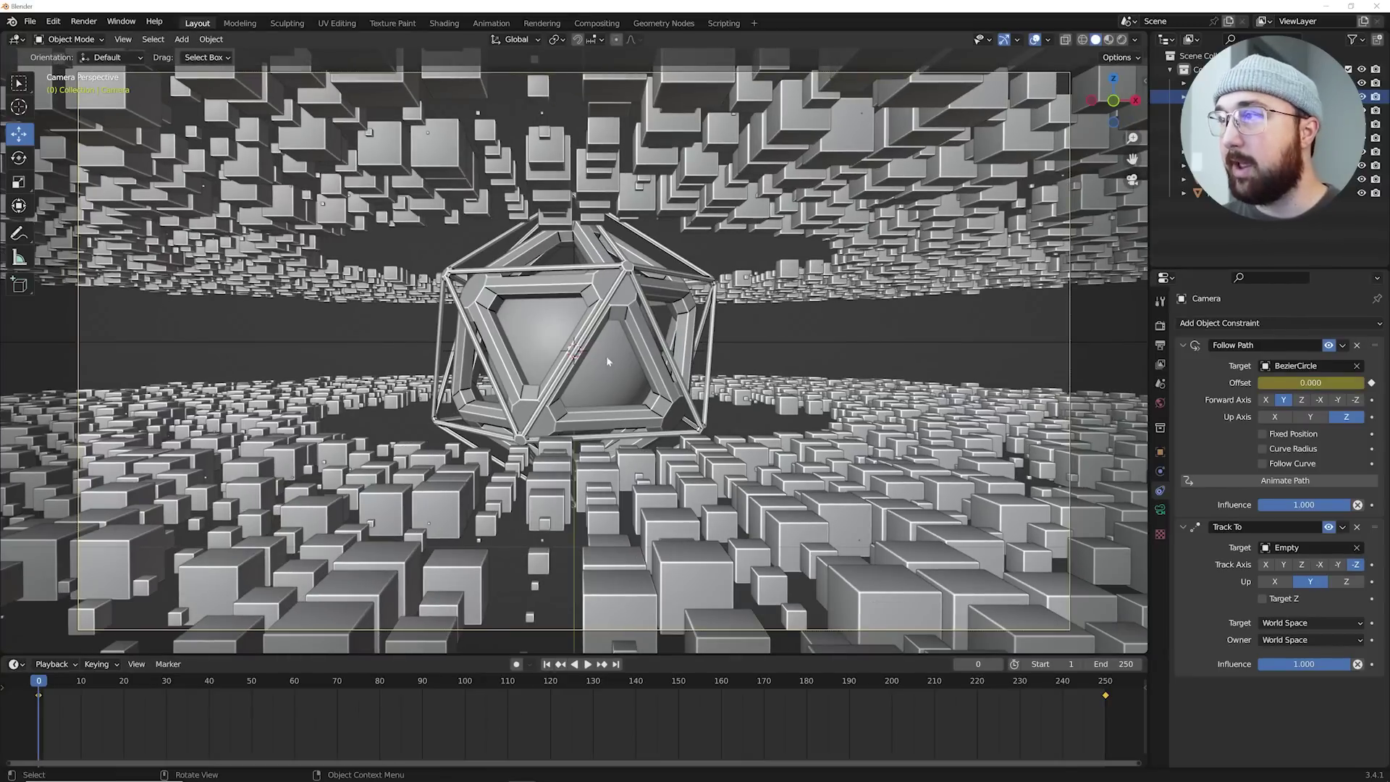
{"action": "left_click", "coordinate": [616, 302]}
{"action": "left_click", "coordinate": [1161, 453]}
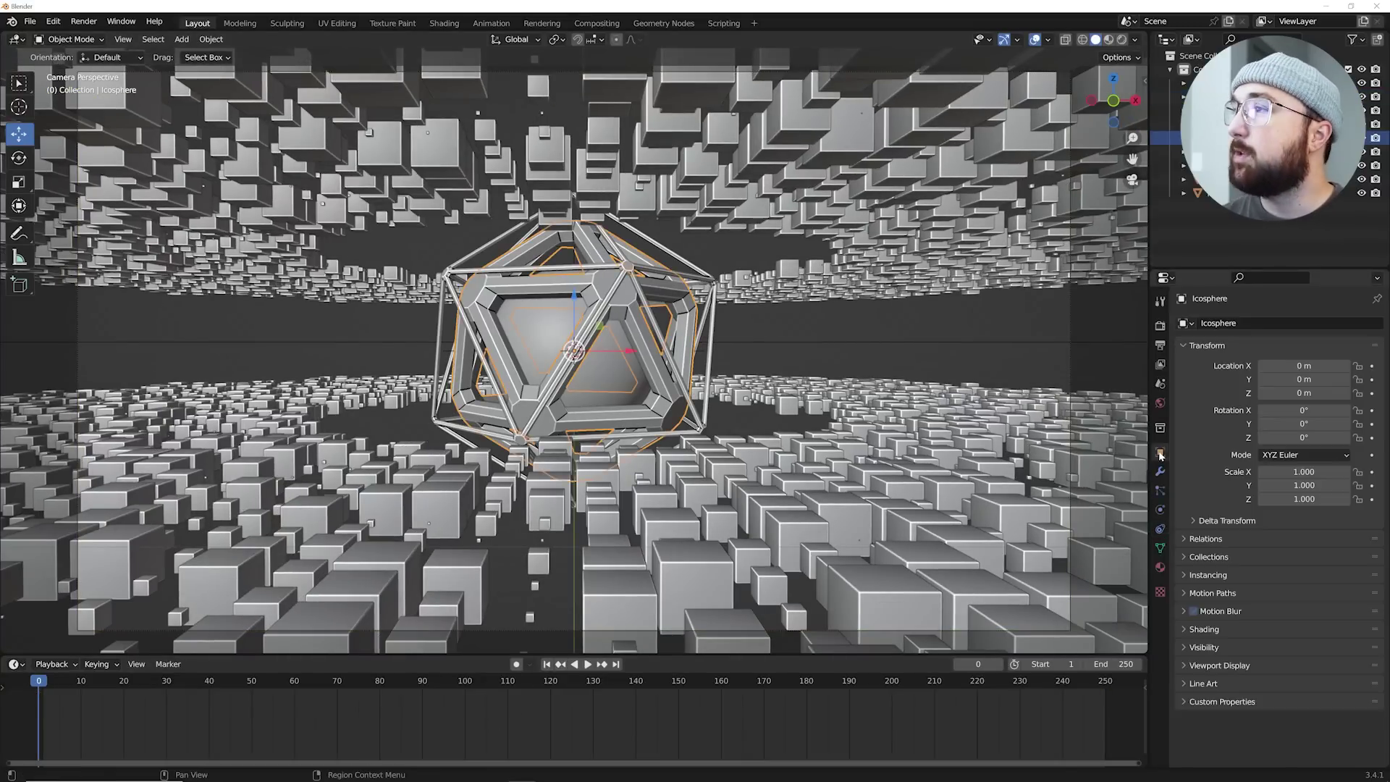
{"action": "left_click", "coordinate": [1372, 424]}
{"action": "left_click", "coordinate": [1373, 438]}
- Set the inner wireframe icosphere's Y and Z rotation to -360° on frame 250, keyframe both and play back the animation
{"action": "left_click", "coordinate": [614, 666]}
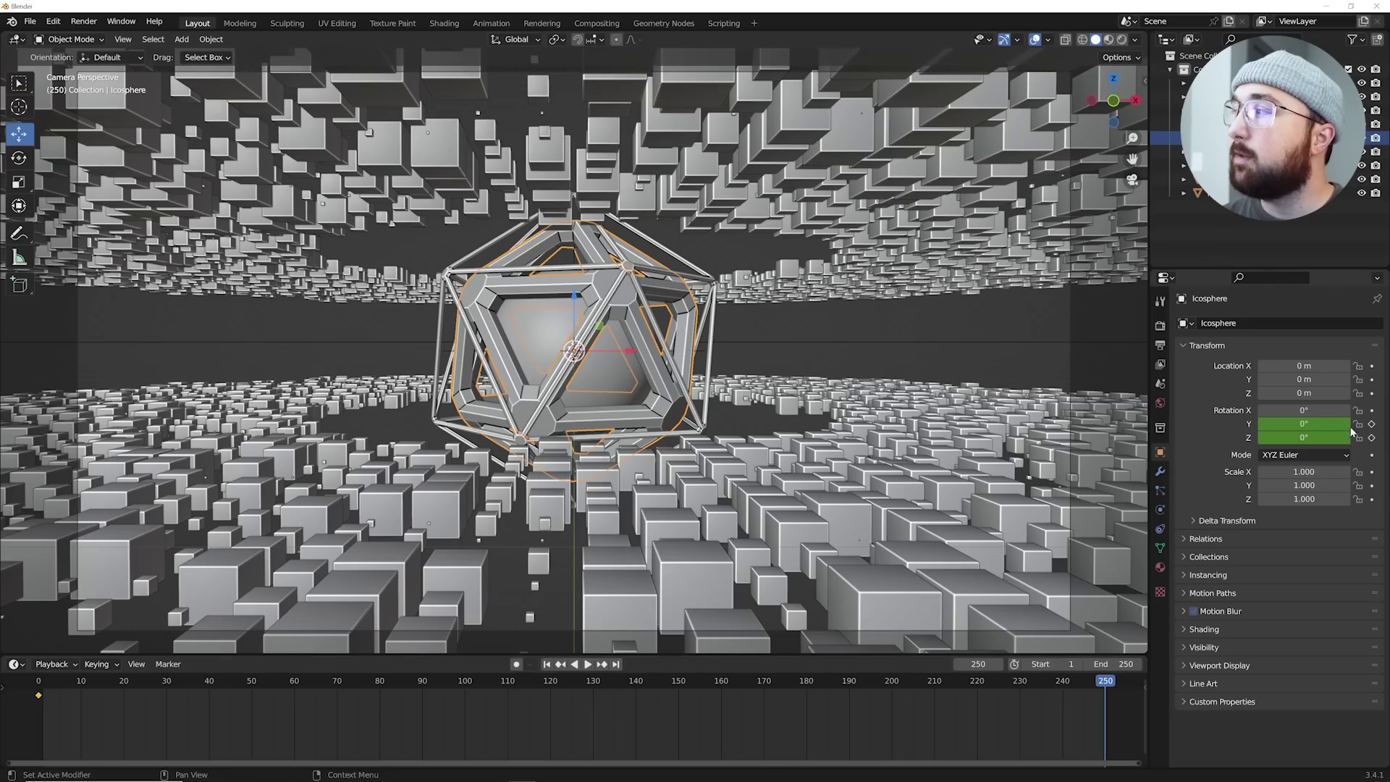
{"action": "left_click_drag", "start_coordinate": [1305, 424], "coordinate": [1305, 438]}
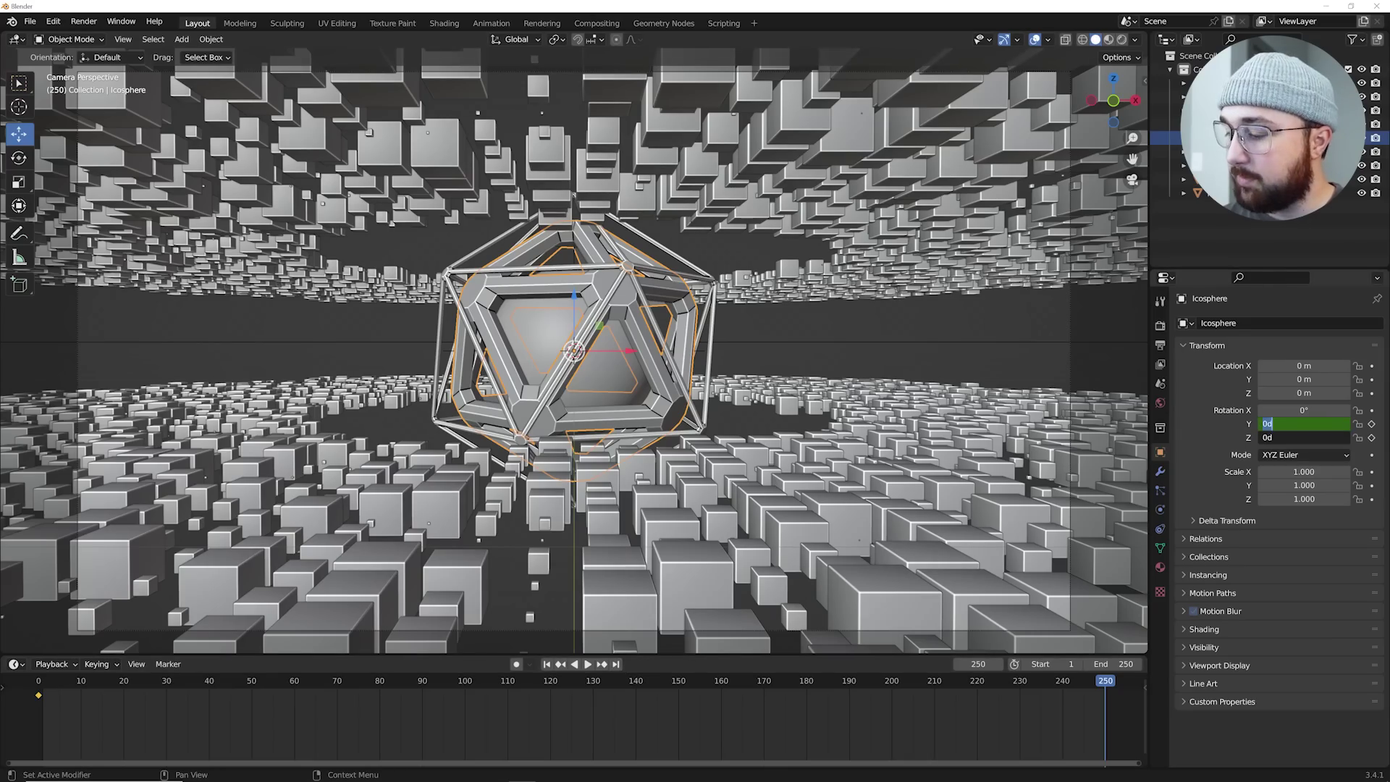
{"action": "type", "text": "-360"}
{"action": "key", "text": "Return"}
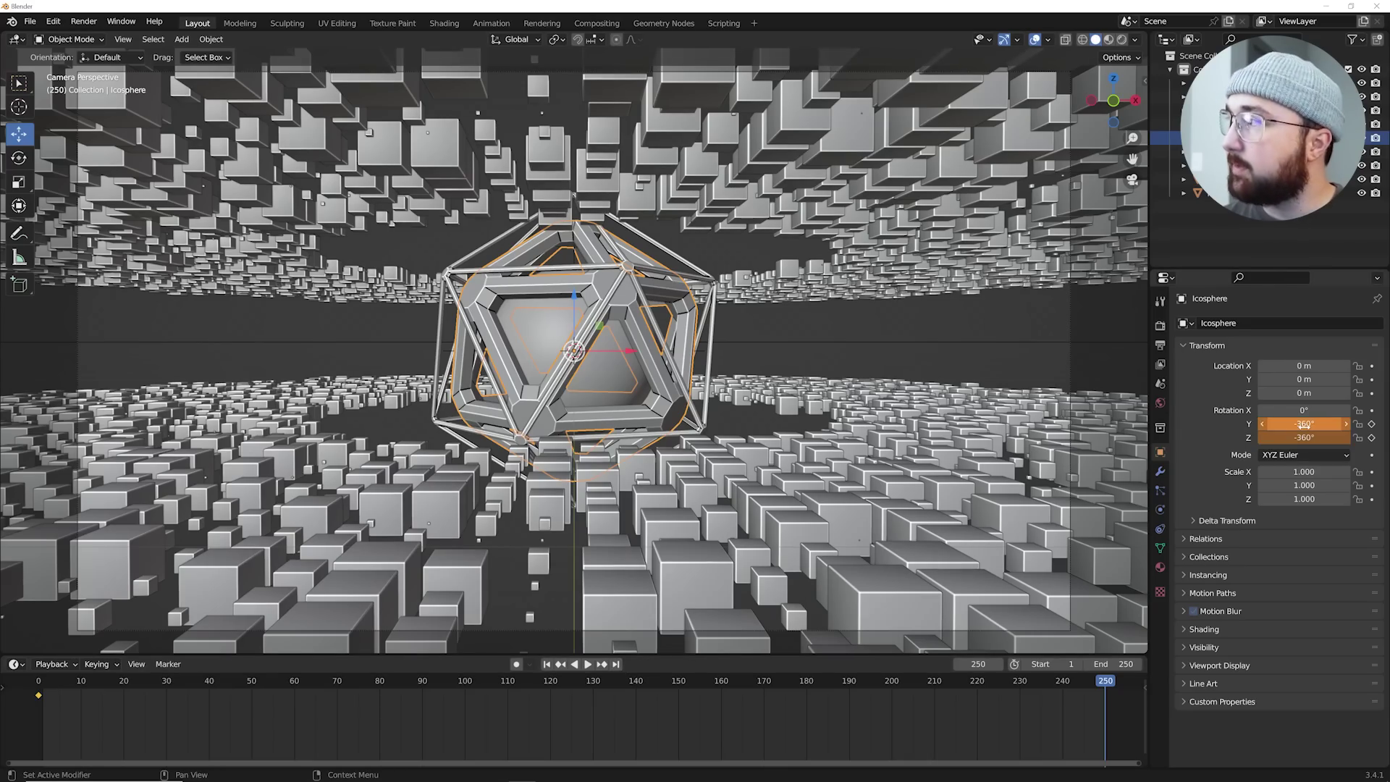
{"action": "left_click", "coordinate": [1372, 424]}
{"action": "left_click", "coordinate": [1373, 437]}
{"action": "key", "text": "space"}
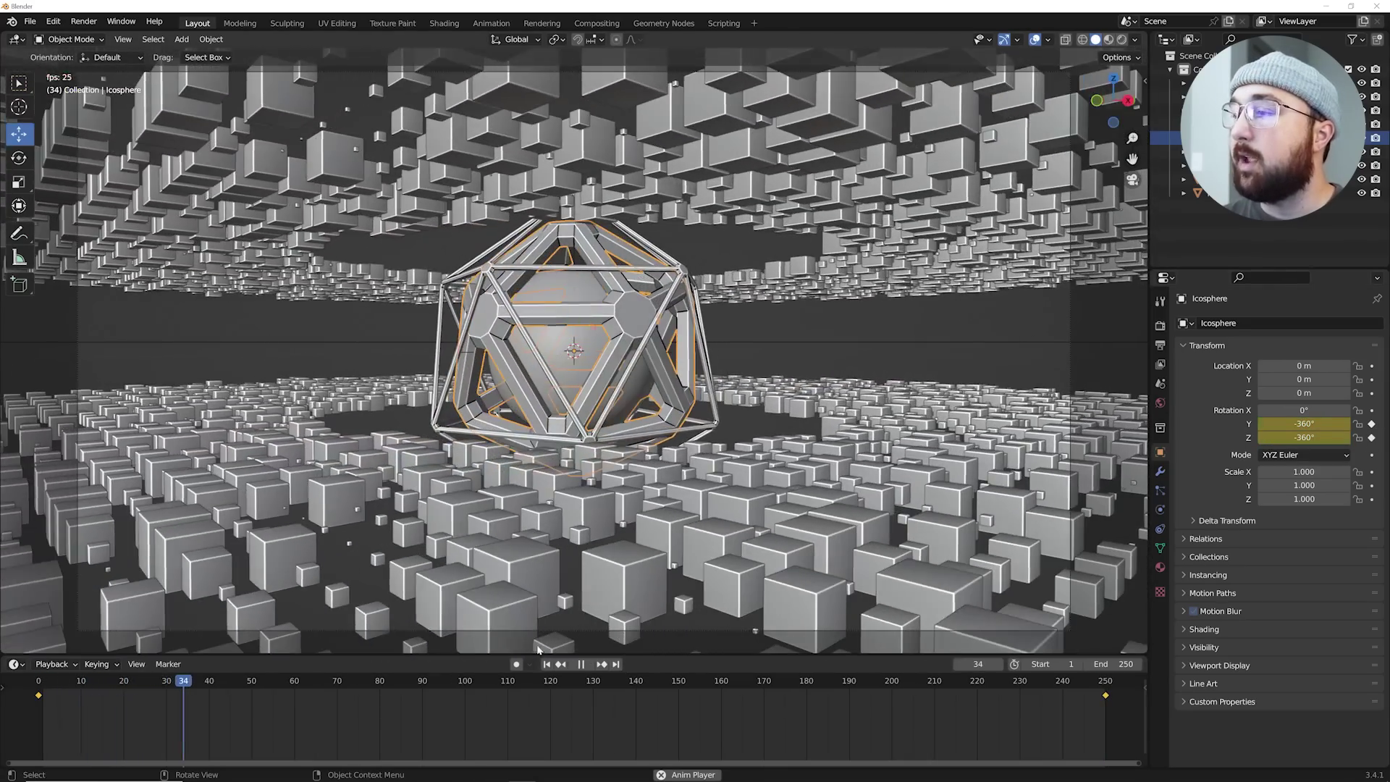
{"action": "key", "text": "space"}
- Keyframe the thin outer wireframe icosphere's X and Z rotation at 0° on frame 0
{"action": "left_click", "coordinate": [548, 665]}
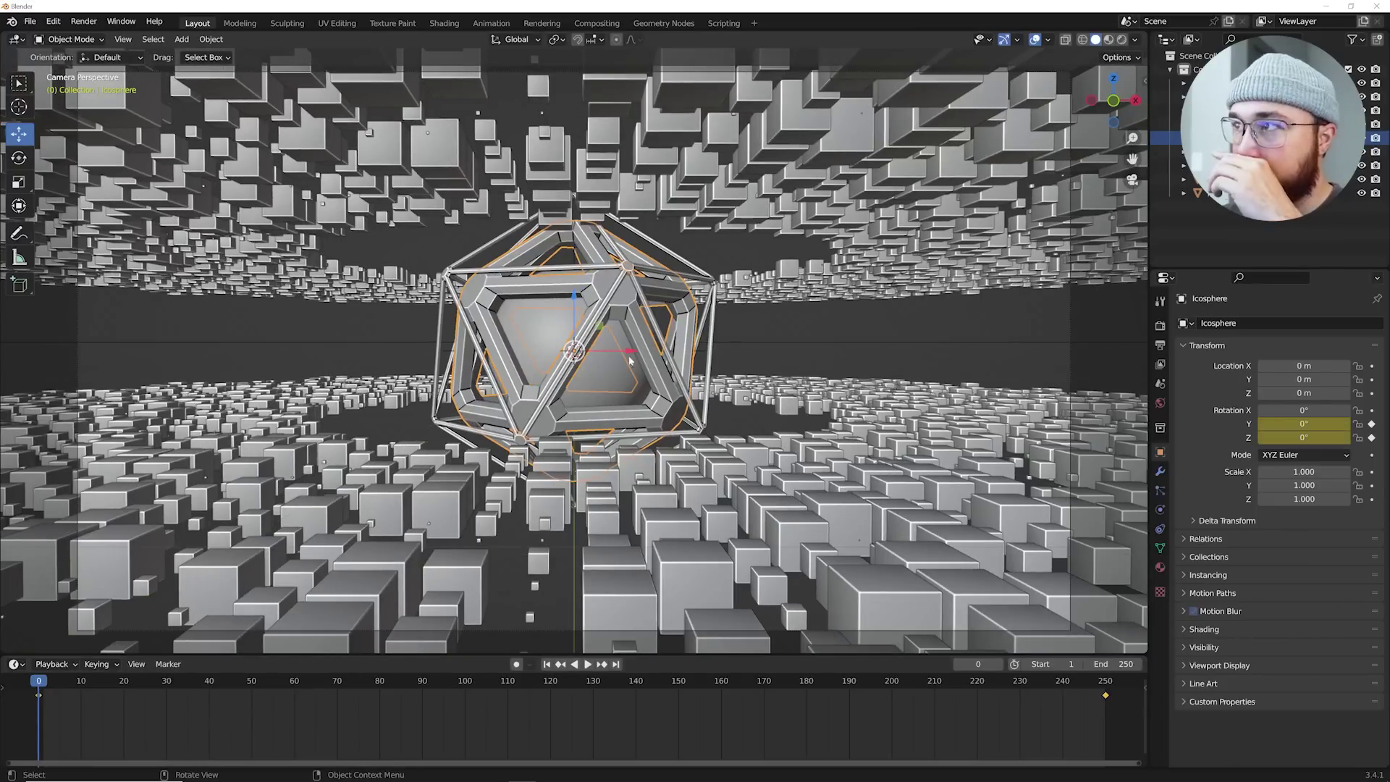
{"action": "left_click", "coordinate": [624, 266]}
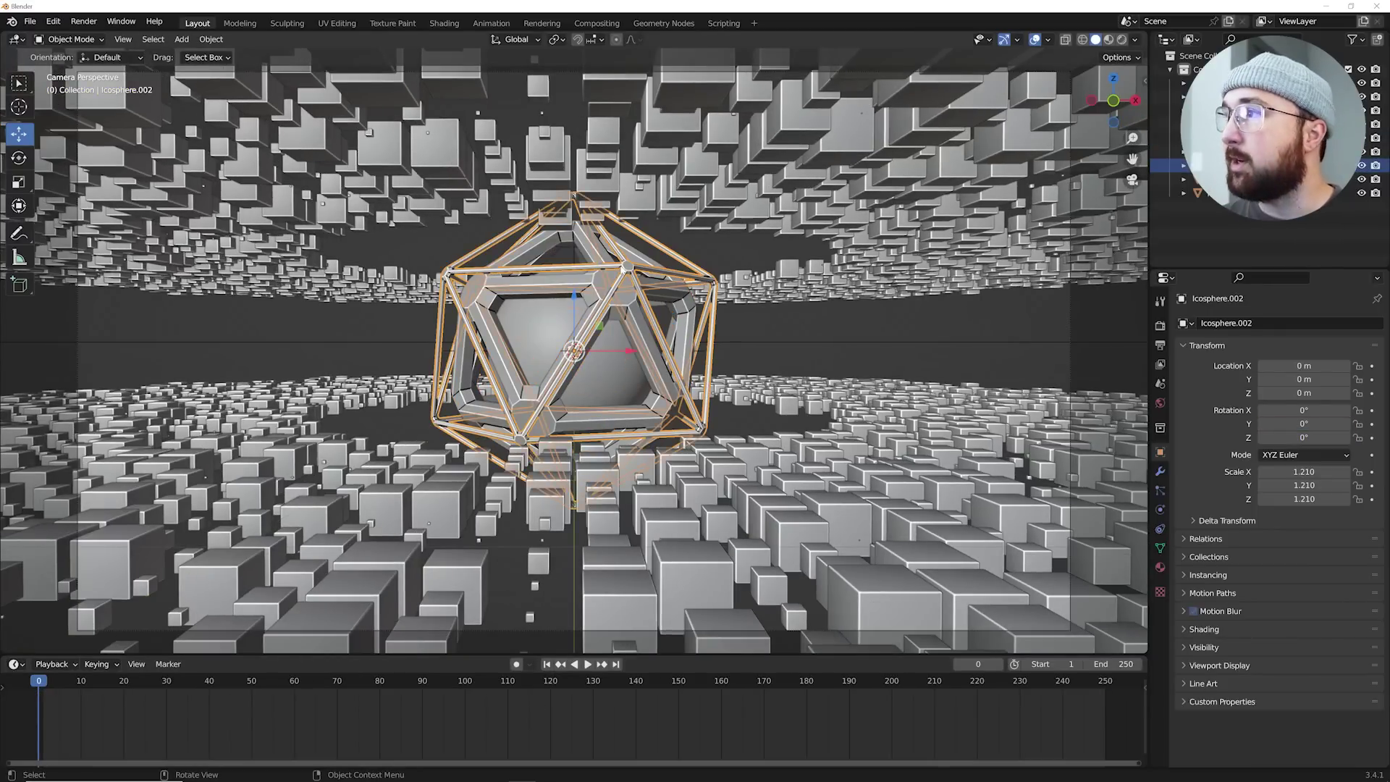
{"action": "left_click", "coordinate": [1373, 410]}
{"action": "left_click", "coordinate": [1373, 438]}
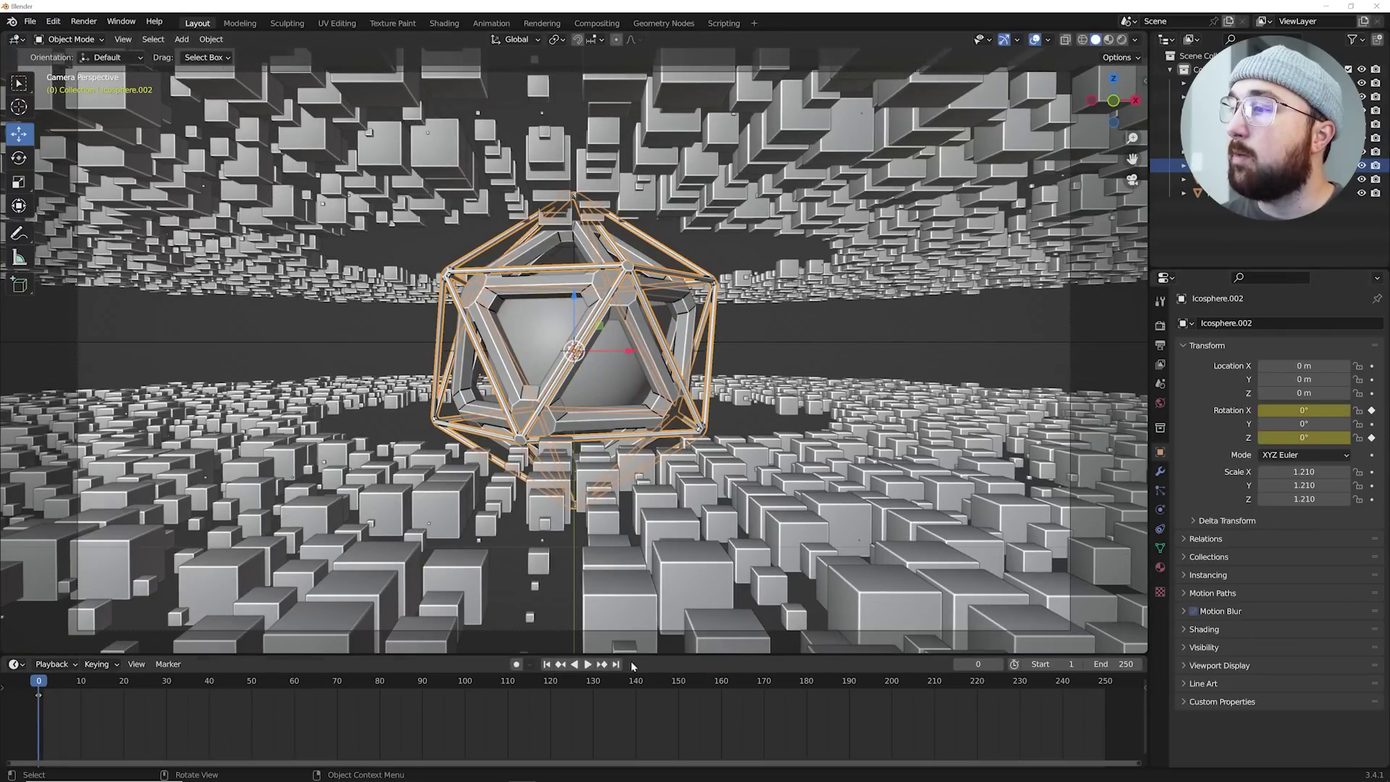
- Keyframe the outer icosphere's rotation at X 360° and Z -360° on frame 250, and play back the animation
{"action": "key", "text": "shift+Right"}
{"action": "left_click", "coordinate": [1304, 410]}
{"action": "type", "text": "3"}
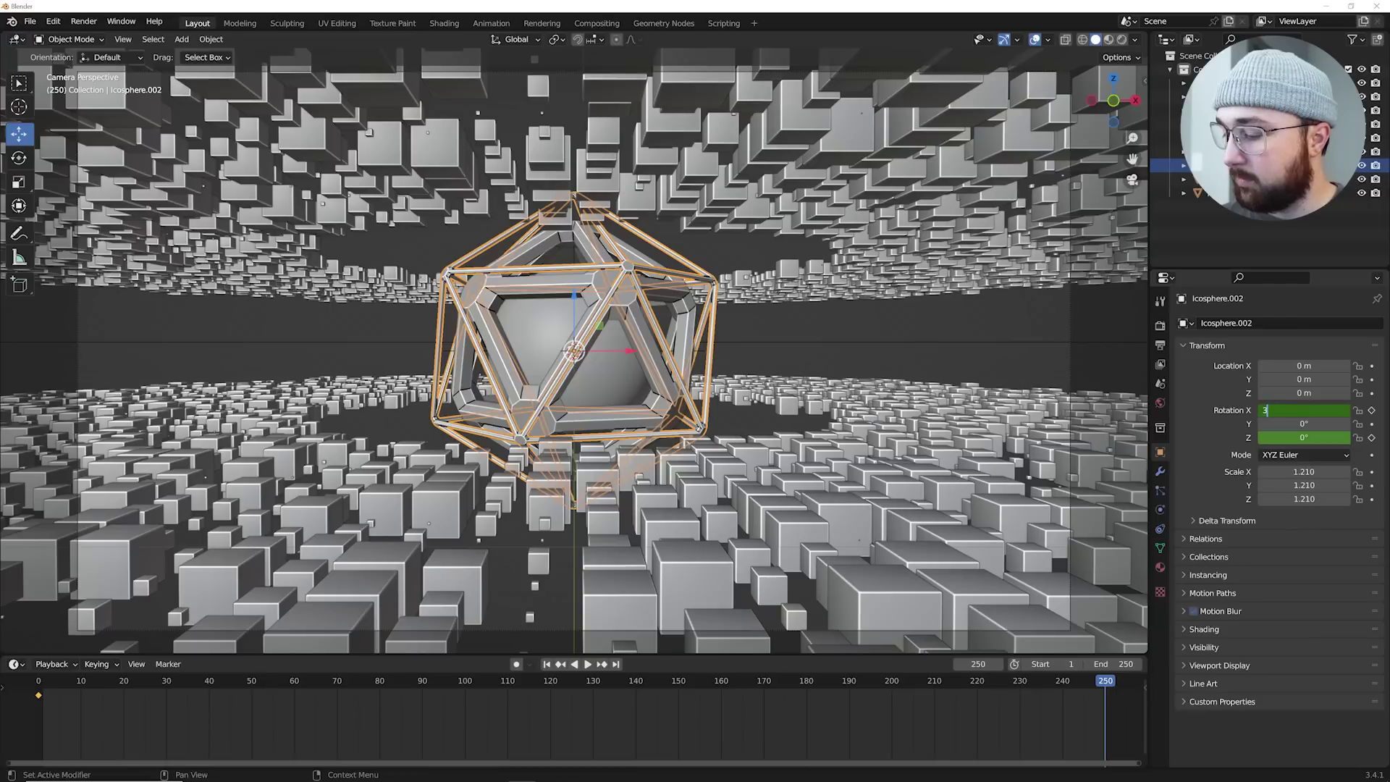
{"action": "type", "text": "60"}
{"action": "key", "text": "Return"}
{"action": "left_click", "coordinate": [1309, 438]}
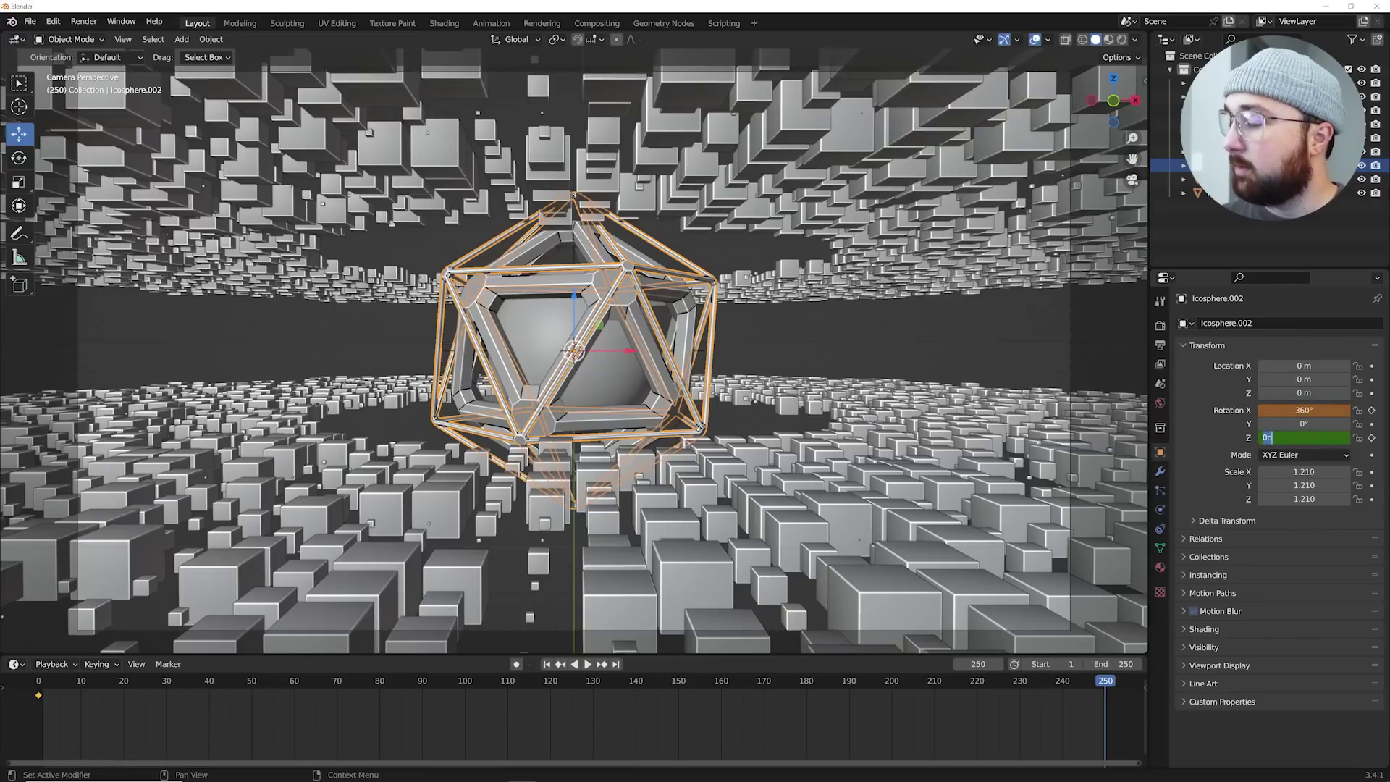
{"action": "type", "text": "-360"}
{"action": "key", "text": "Return"}
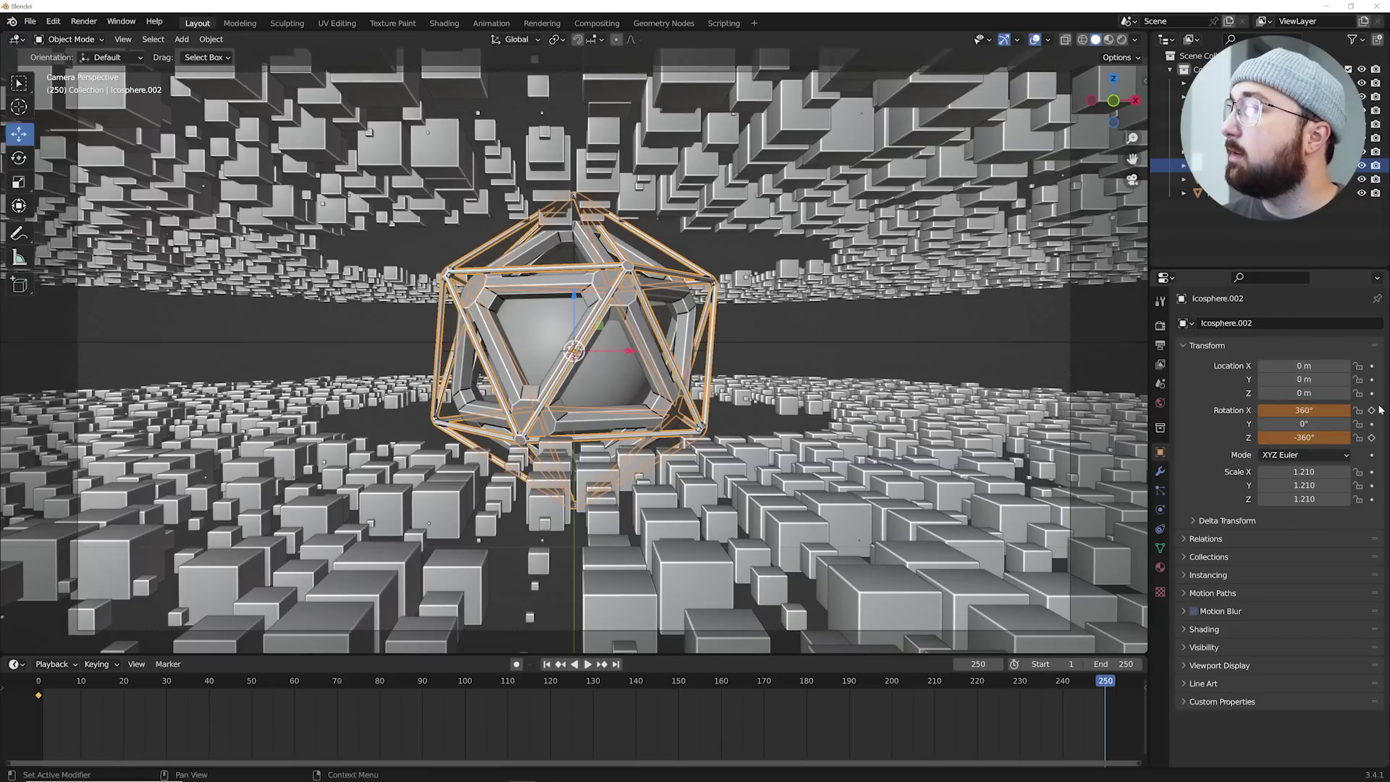
{"action": "left_click", "coordinate": [1373, 410]}
{"action": "left_click", "coordinate": [1372, 438]}
{"action": "key", "text": "space"}
{"action": "left_click", "coordinate": [880, 323]}
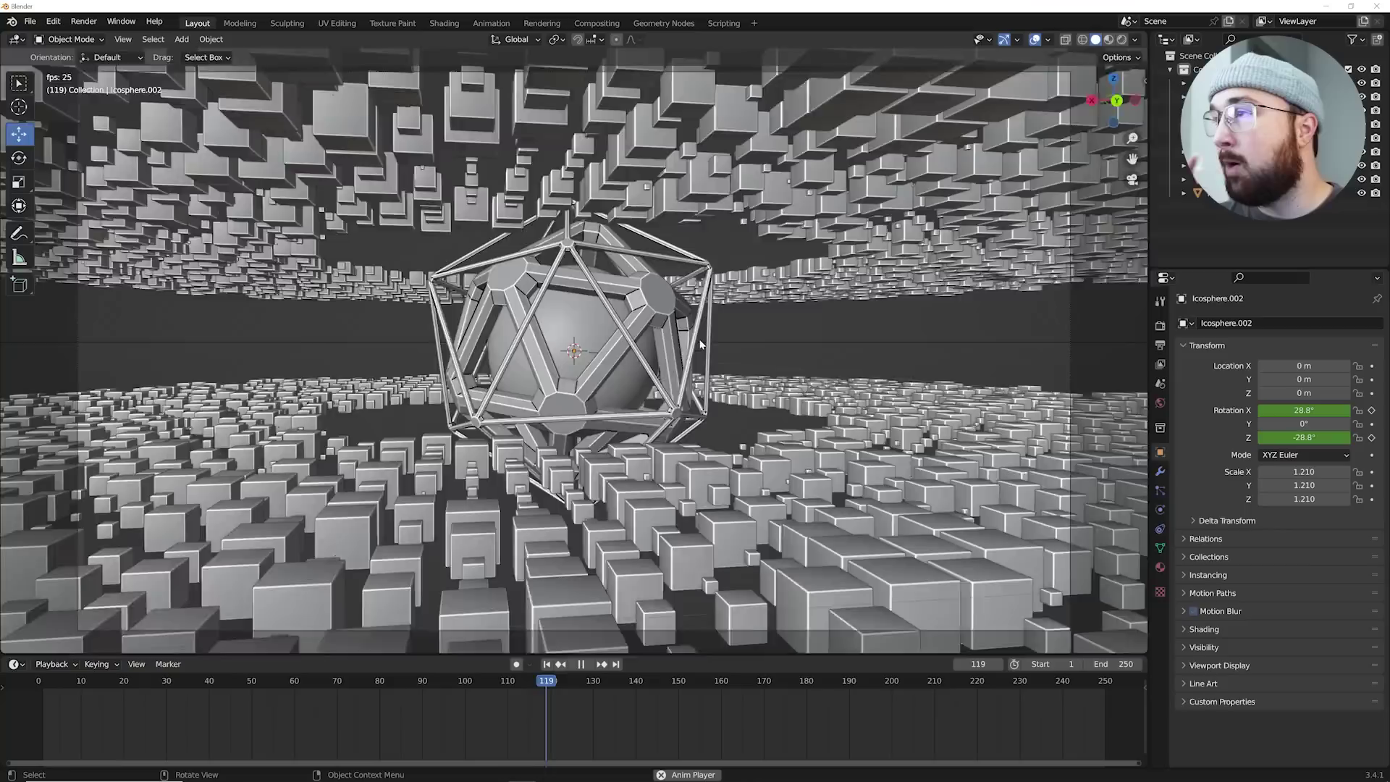
{"action": "key", "text": "space"}
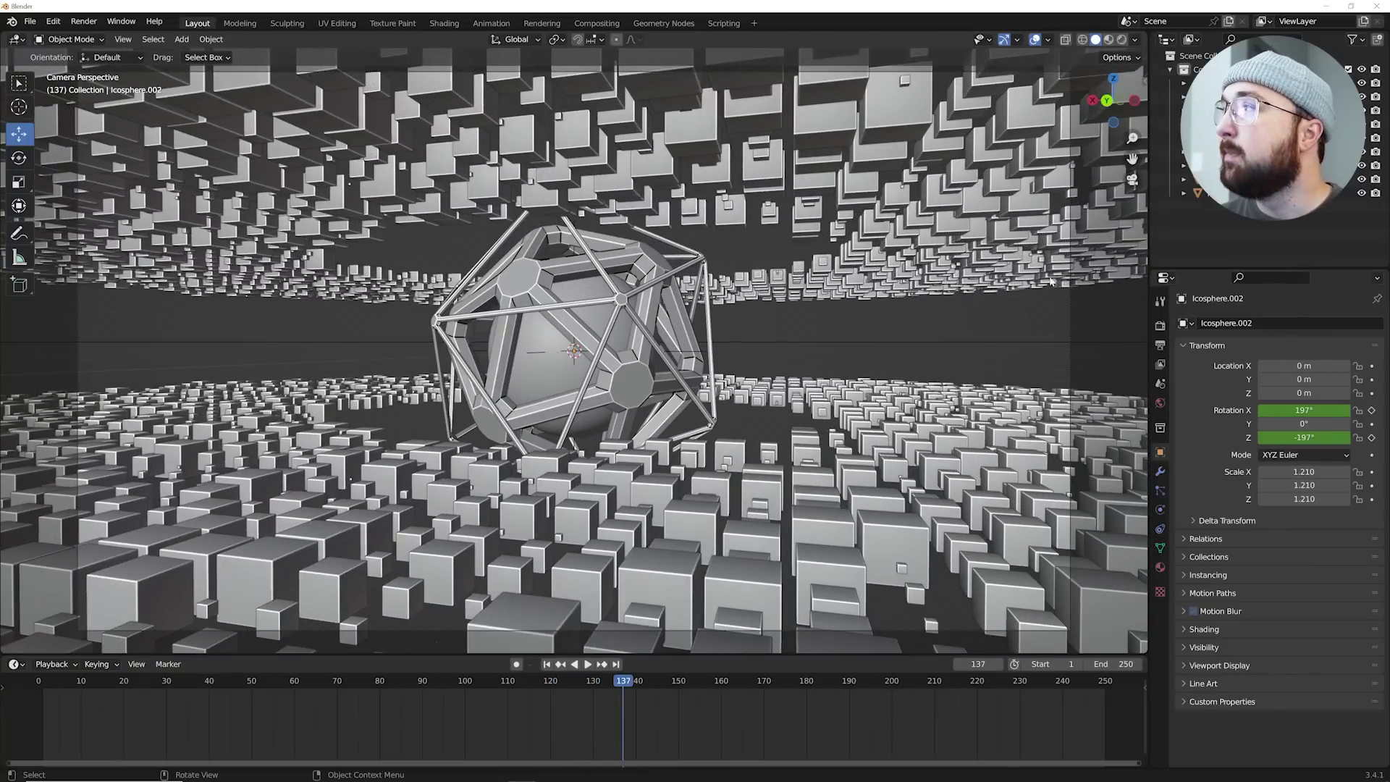
- Open the lower cube ring's geometry node tree with the viewport looking through the camera
{"action": "left_click", "coordinate": [832, 451]}
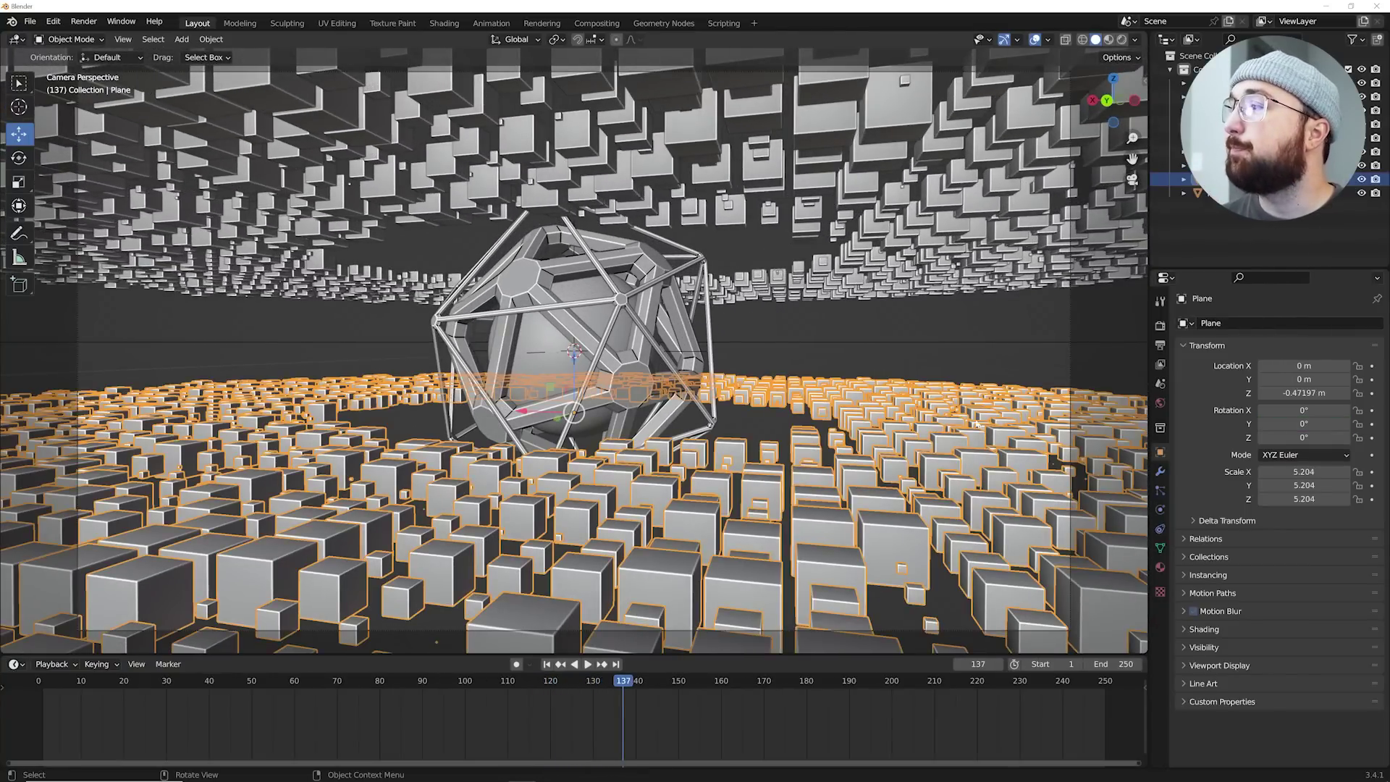
{"action": "left_click", "coordinate": [670, 23]}
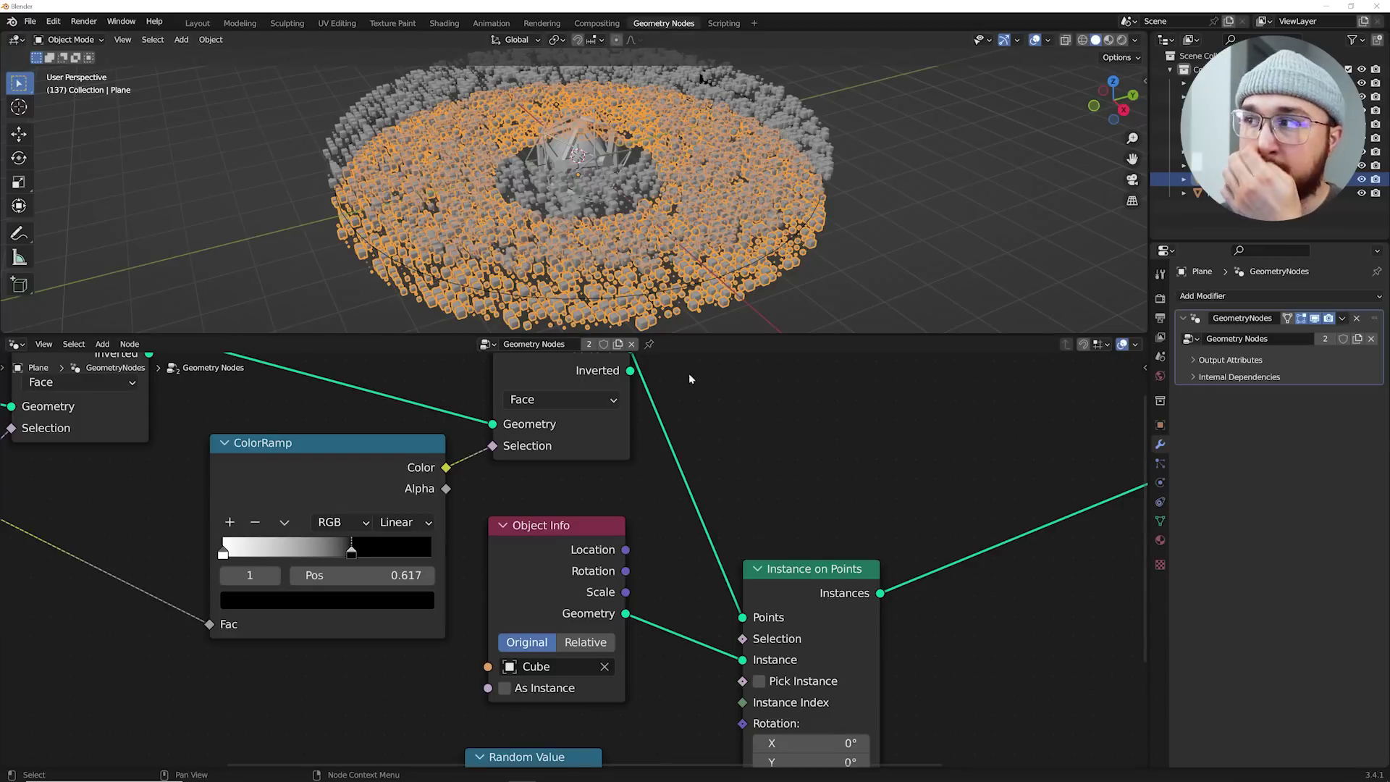
{"action": "key", "text": "KP_0"}
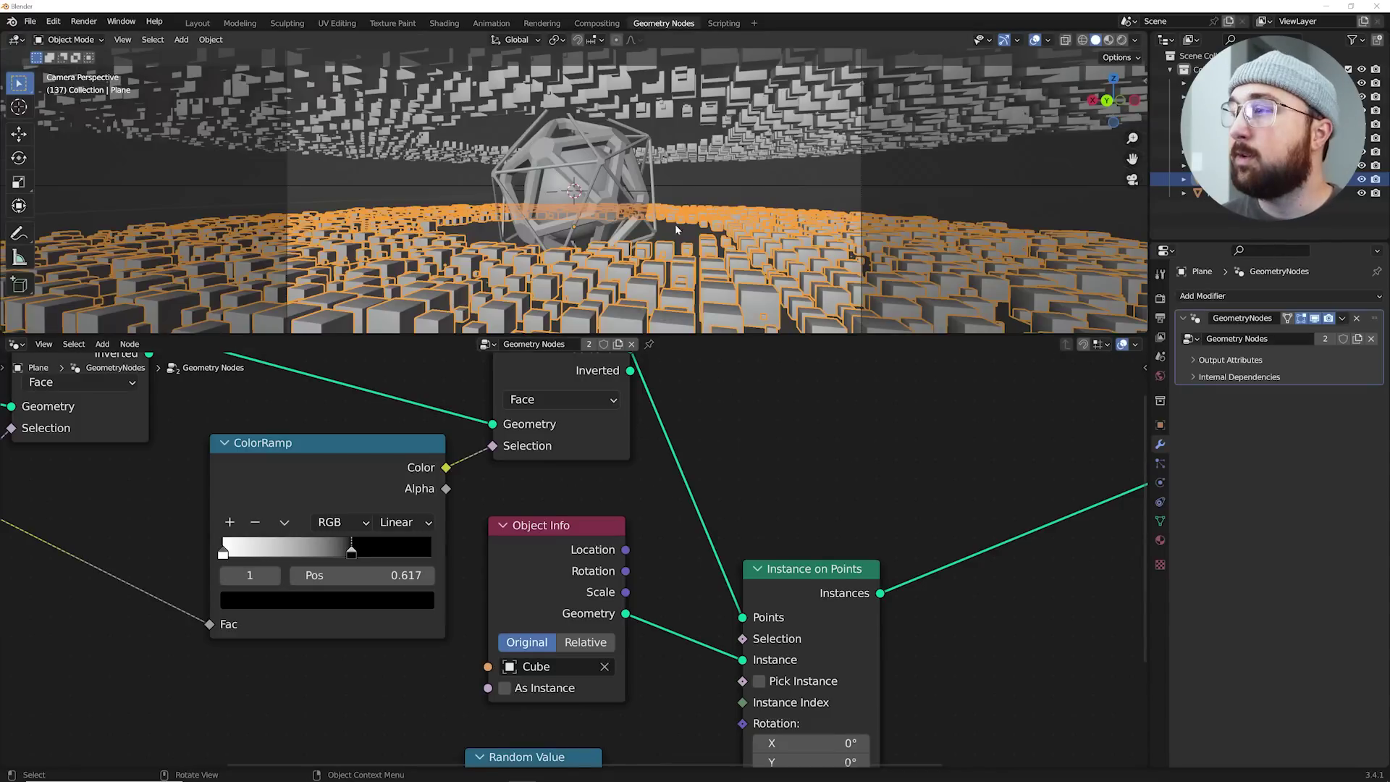
{"action": "middle_click_drag", "start_coordinate": [724, 477], "coordinate": [294, 556]}
{"action": "scroll", "coordinate": [294, 556], "scroll_direction": "down", "scroll_amount": 4}
{"action": "key", "text": "shift+a"}
{"action": "left_click", "coordinate": [501, 464]}
{"action": "key", "text": "Escape"}
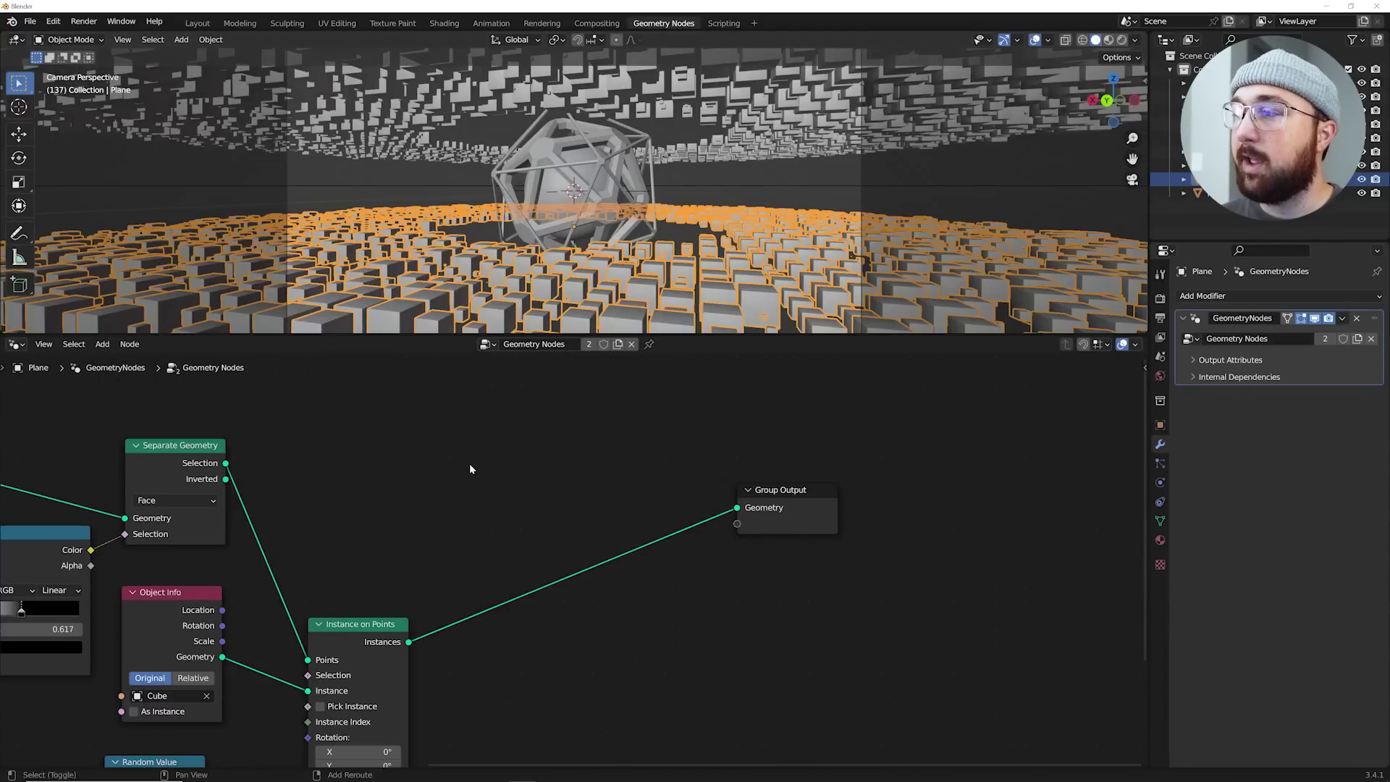
- Insert a Set Material node between Instance on Points and the Group Output
{"action": "key", "text": "shift+a"}
{"action": "left_click", "coordinate": [470, 463]}
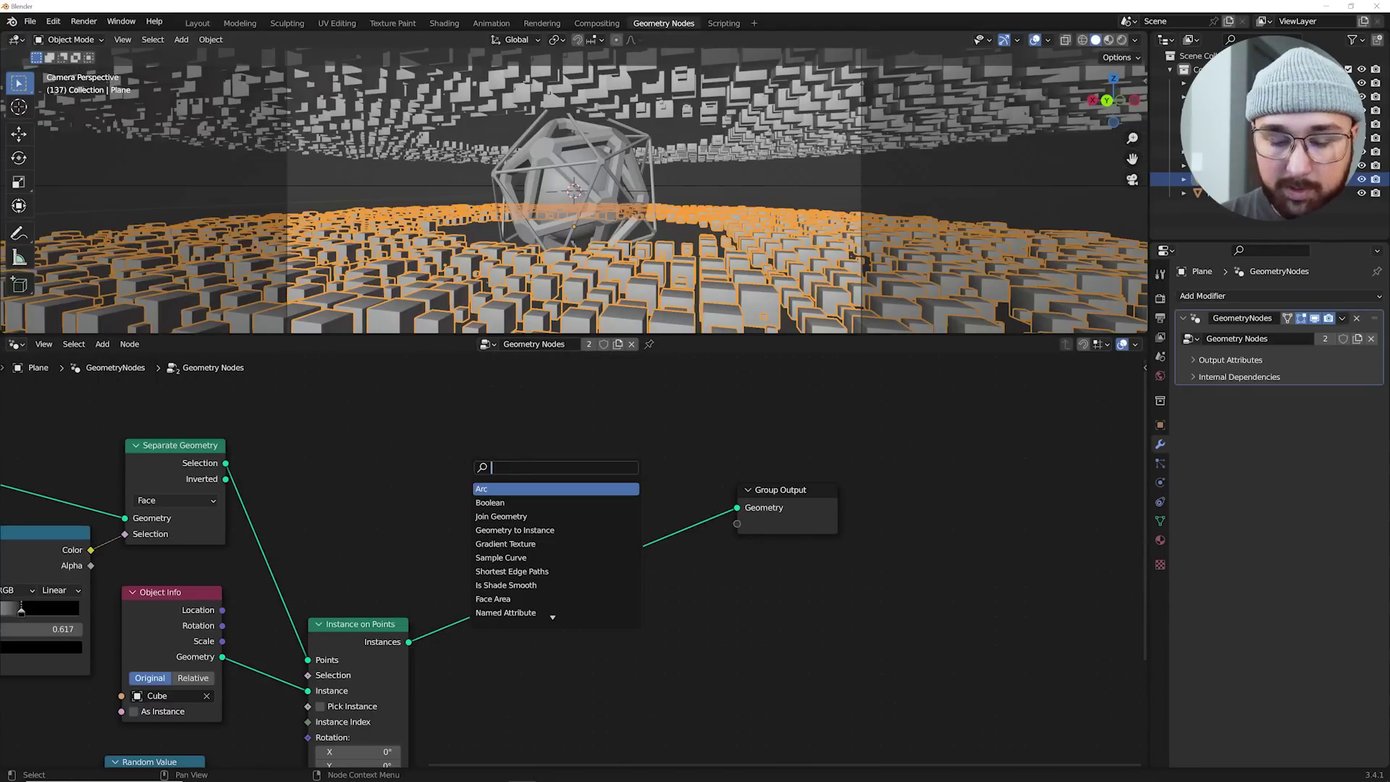
{"action": "type", "text": "set"}
{"action": "left_click", "coordinate": [496, 502]}
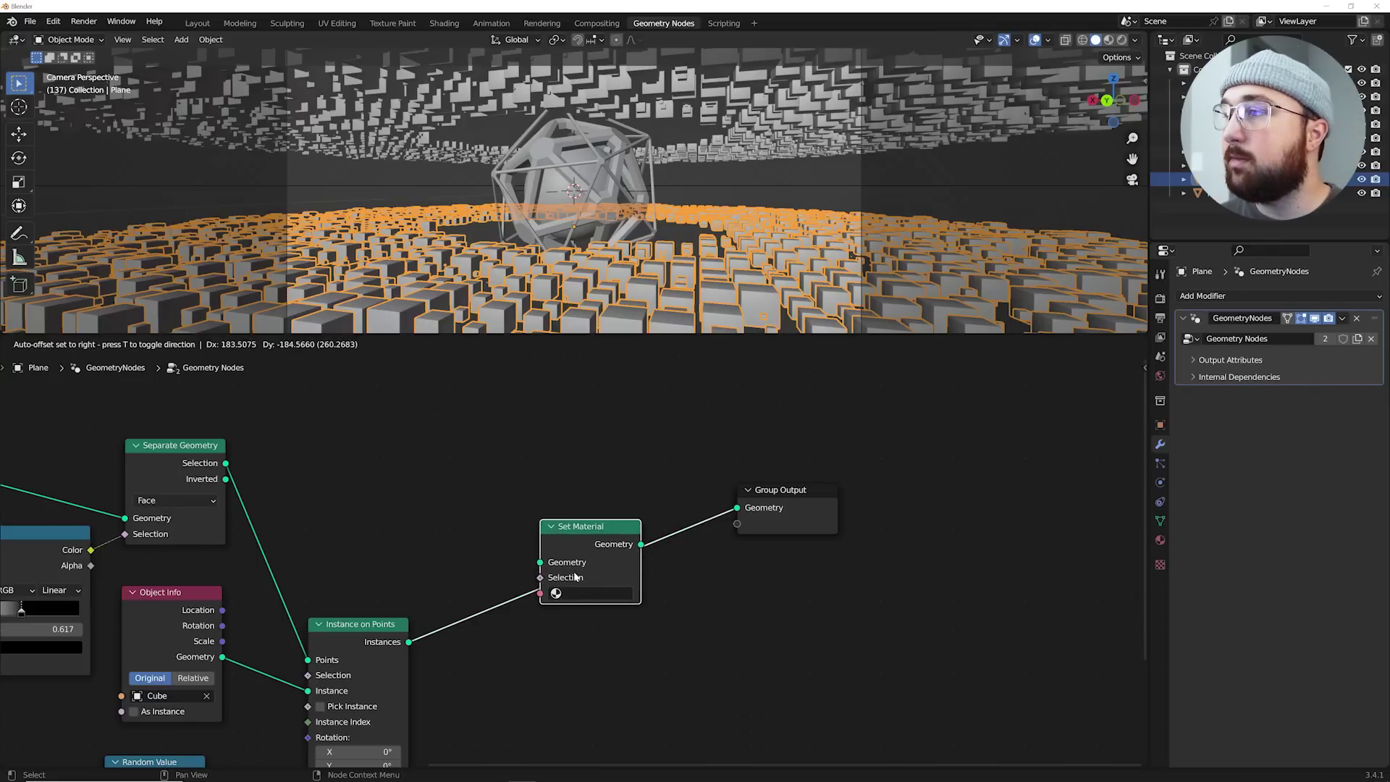
{"action": "left_click", "coordinate": [594, 589]}
- Create a new material with base color 575757 and metallic 1.000 for the plane, and assign it in the Set Material node
{"action": "left_click", "coordinate": [1160, 539]}
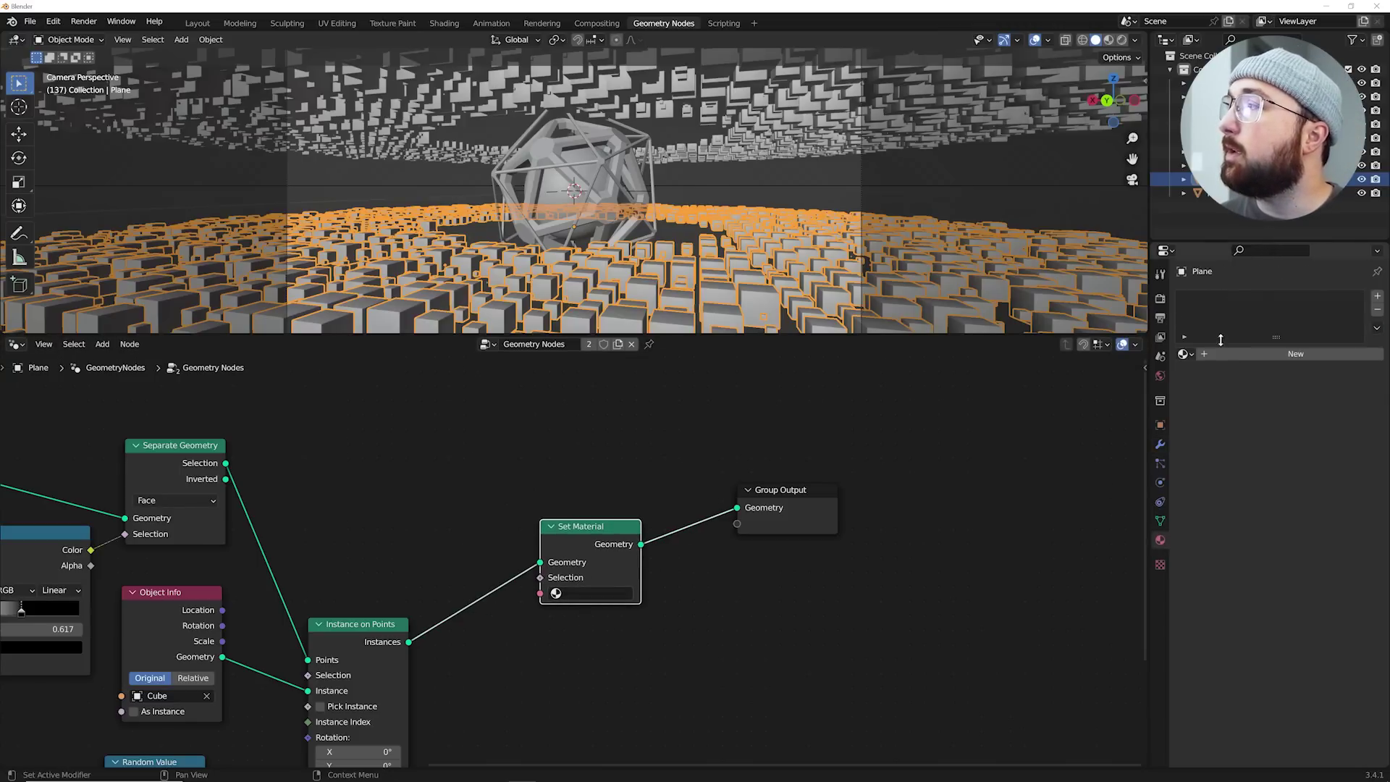
{"action": "left_click", "coordinate": [1250, 356]}
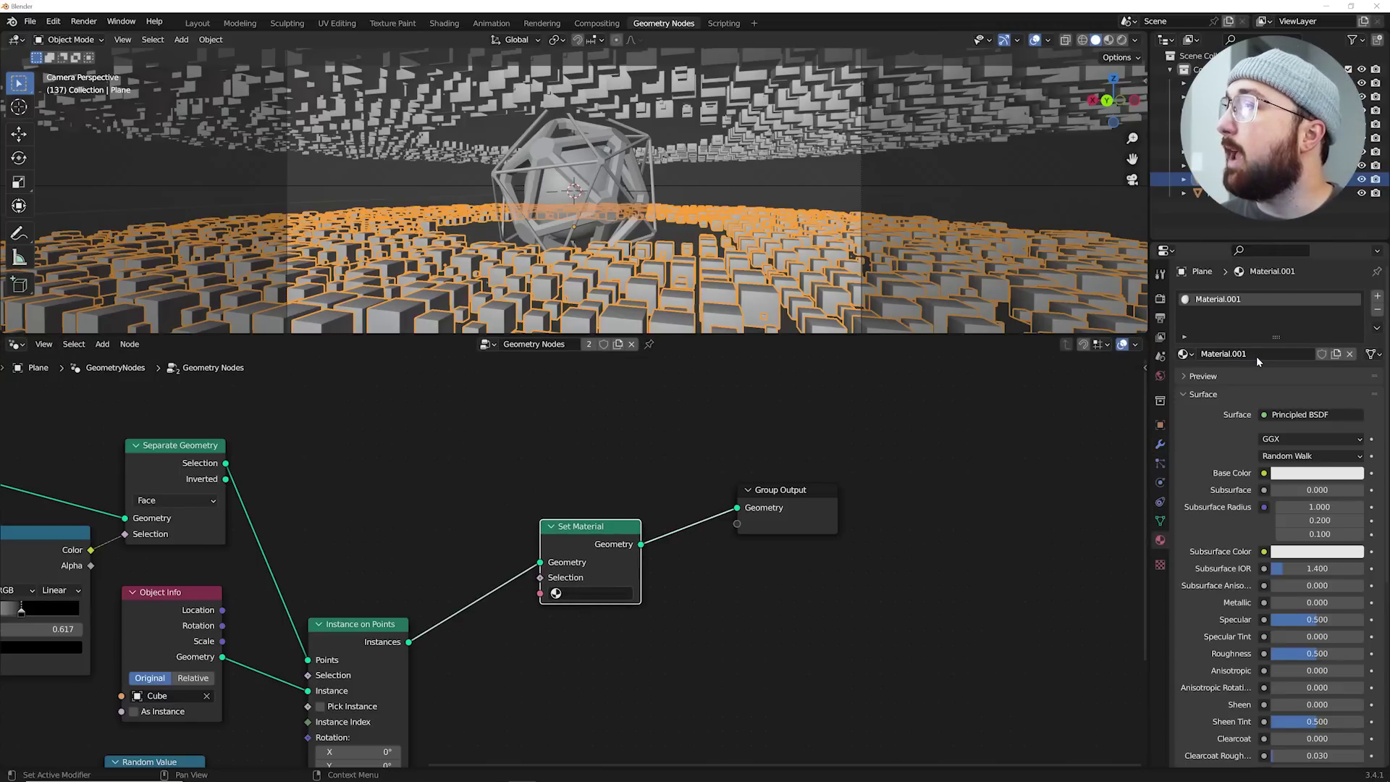
{"action": "left_click", "coordinate": [1317, 473]}
{"action": "left_click", "coordinate": [1354, 345]}
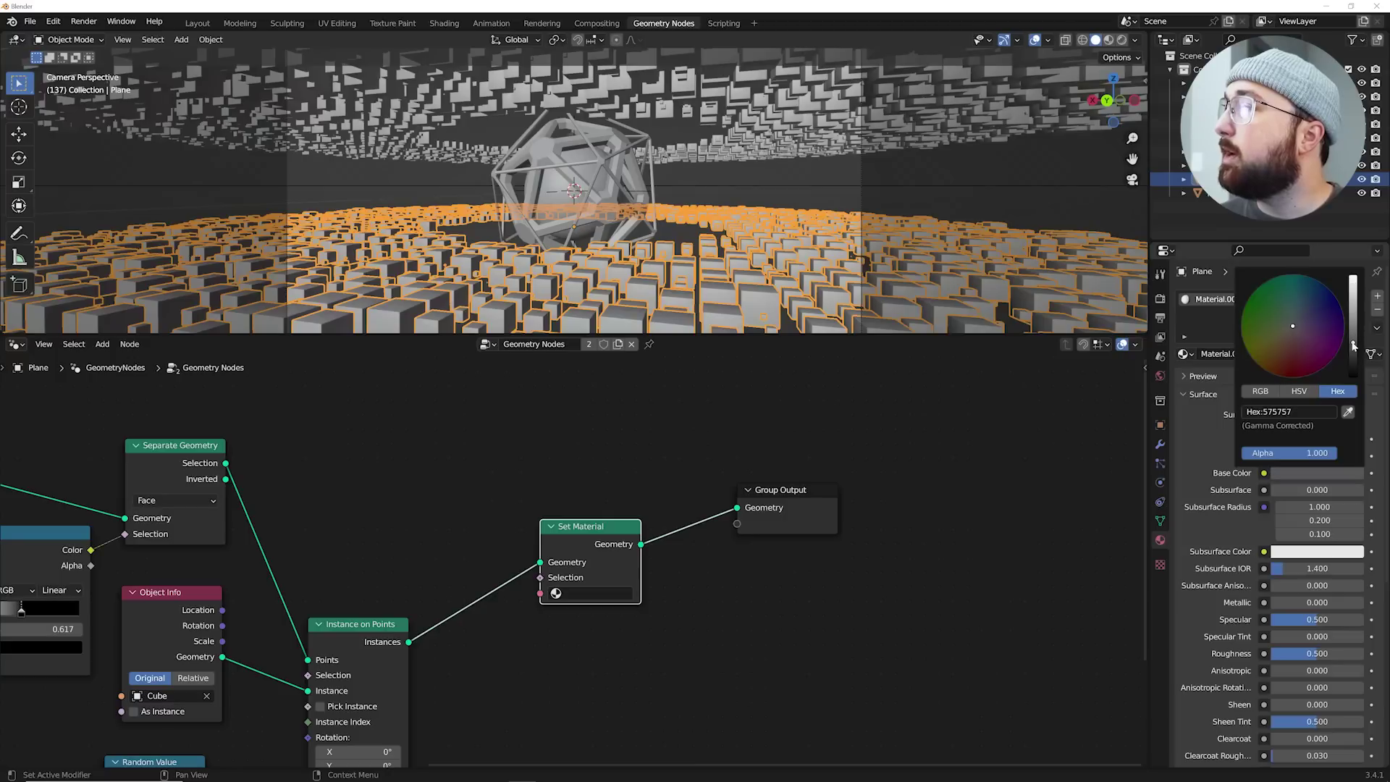
{"action": "left_click_drag", "start_coordinate": [1289, 604], "coordinate": [1344, 602]}
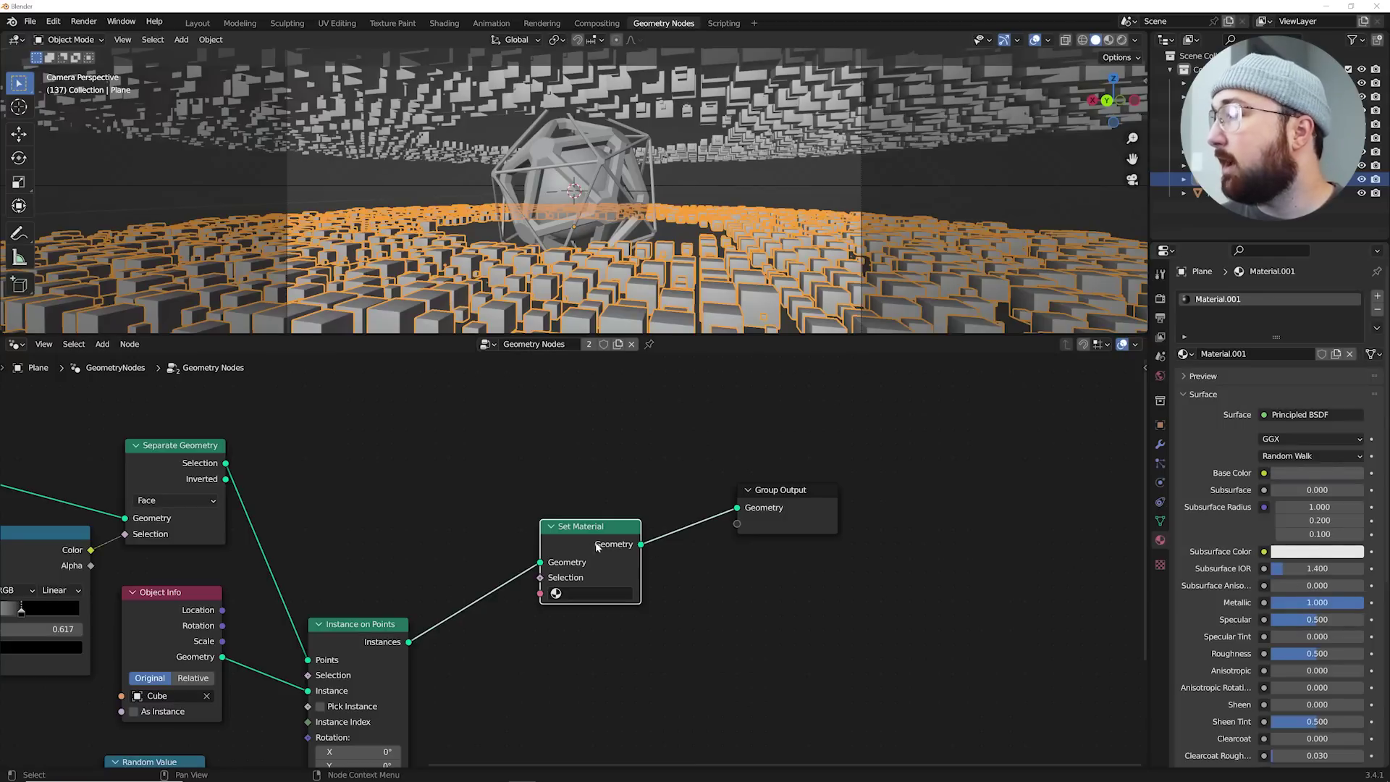
{"action": "left_click", "coordinate": [594, 593]}
{"action": "key", "text": "Return"}
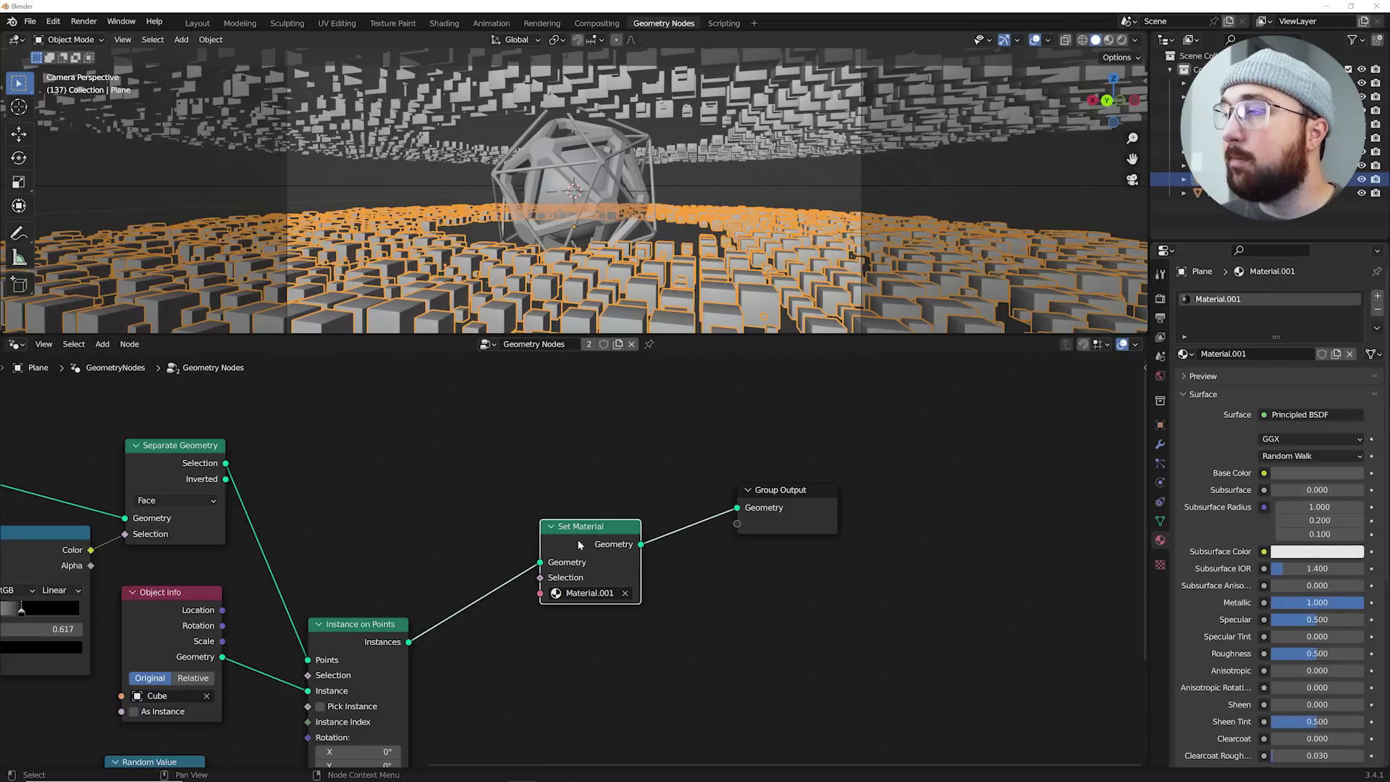
- Check the scene in Rendered shading, switch the viewport to Material Preview and return to the camera view
{"action": "left_click", "coordinate": [1122, 40]}
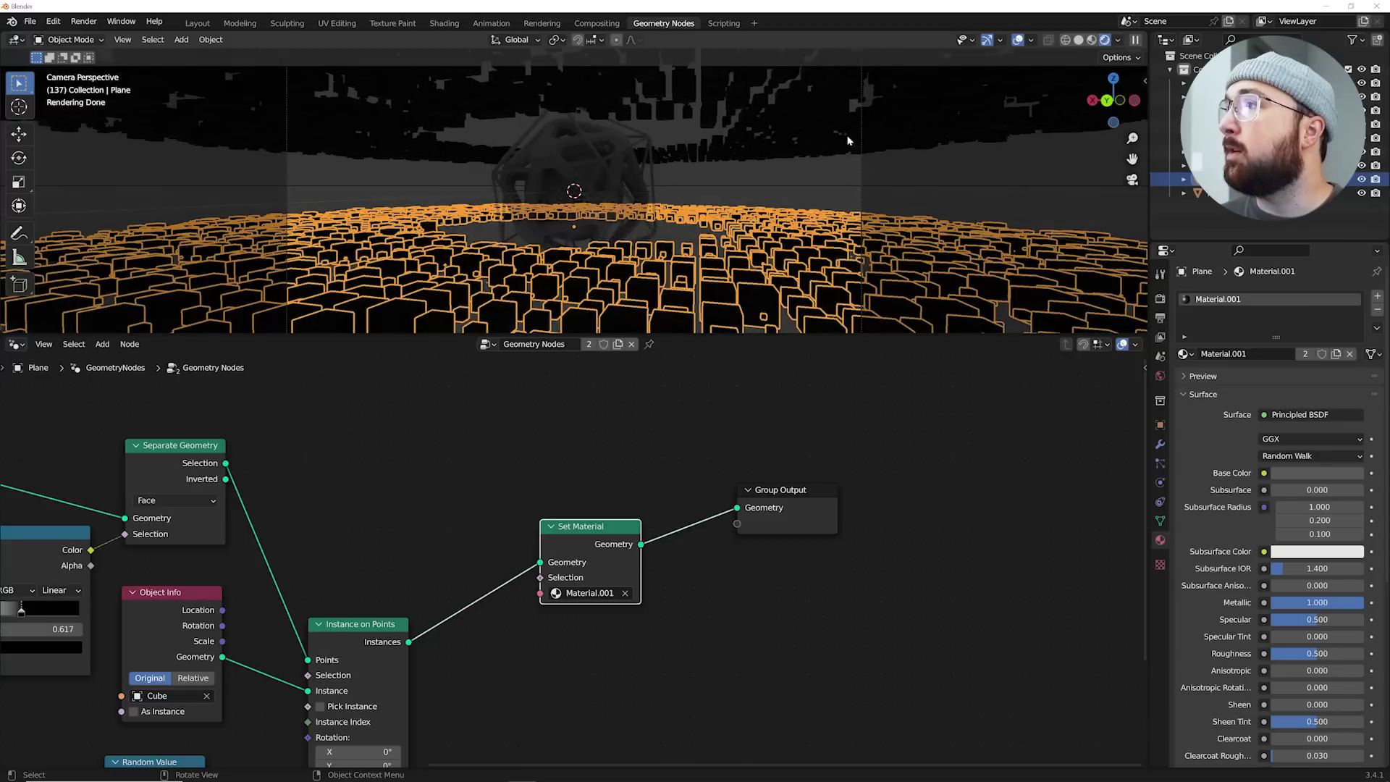
{"action": "left_click", "coordinate": [1093, 40]}
{"action": "left_click", "coordinate": [972, 176]}
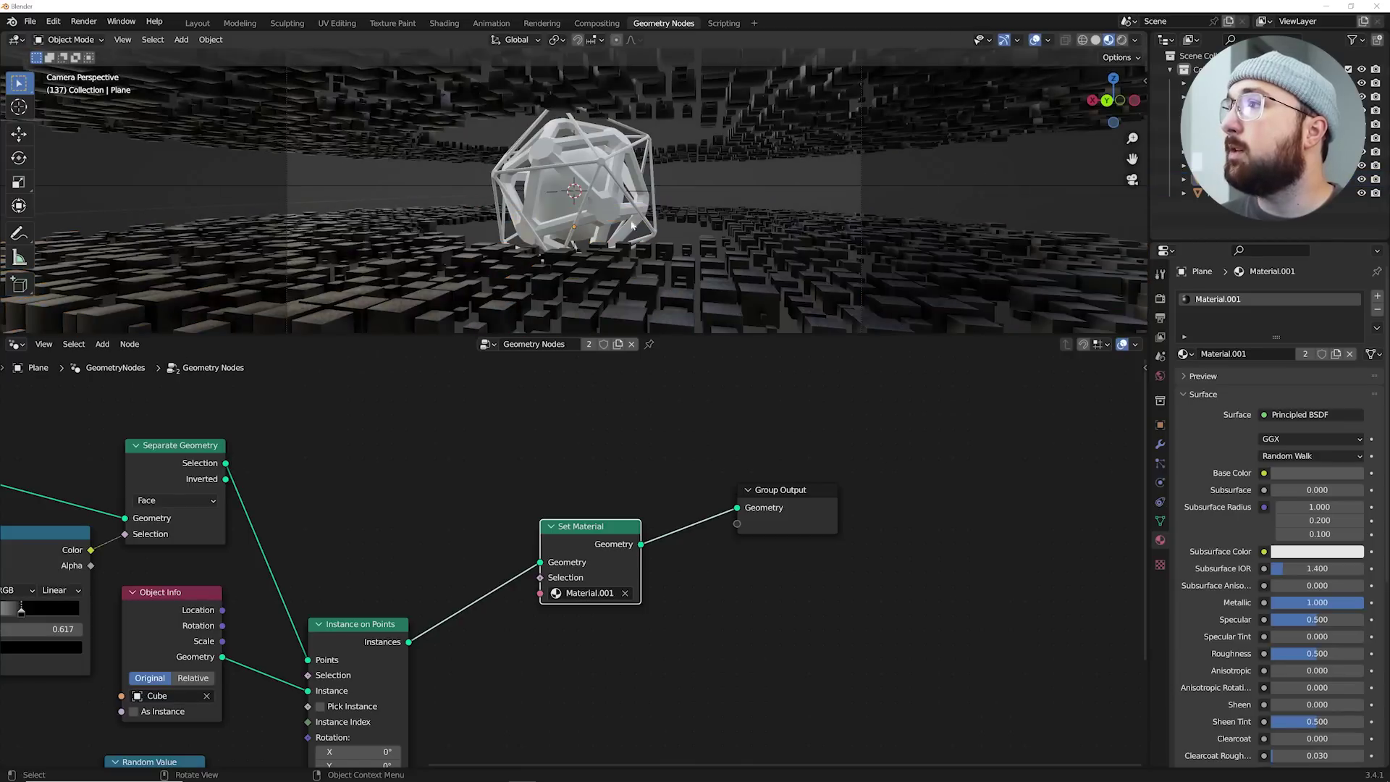
{"action": "middle_click_drag", "start_coordinate": [601, 221], "coordinate": [598, 267]}
{"action": "key", "text": "KP_0"}
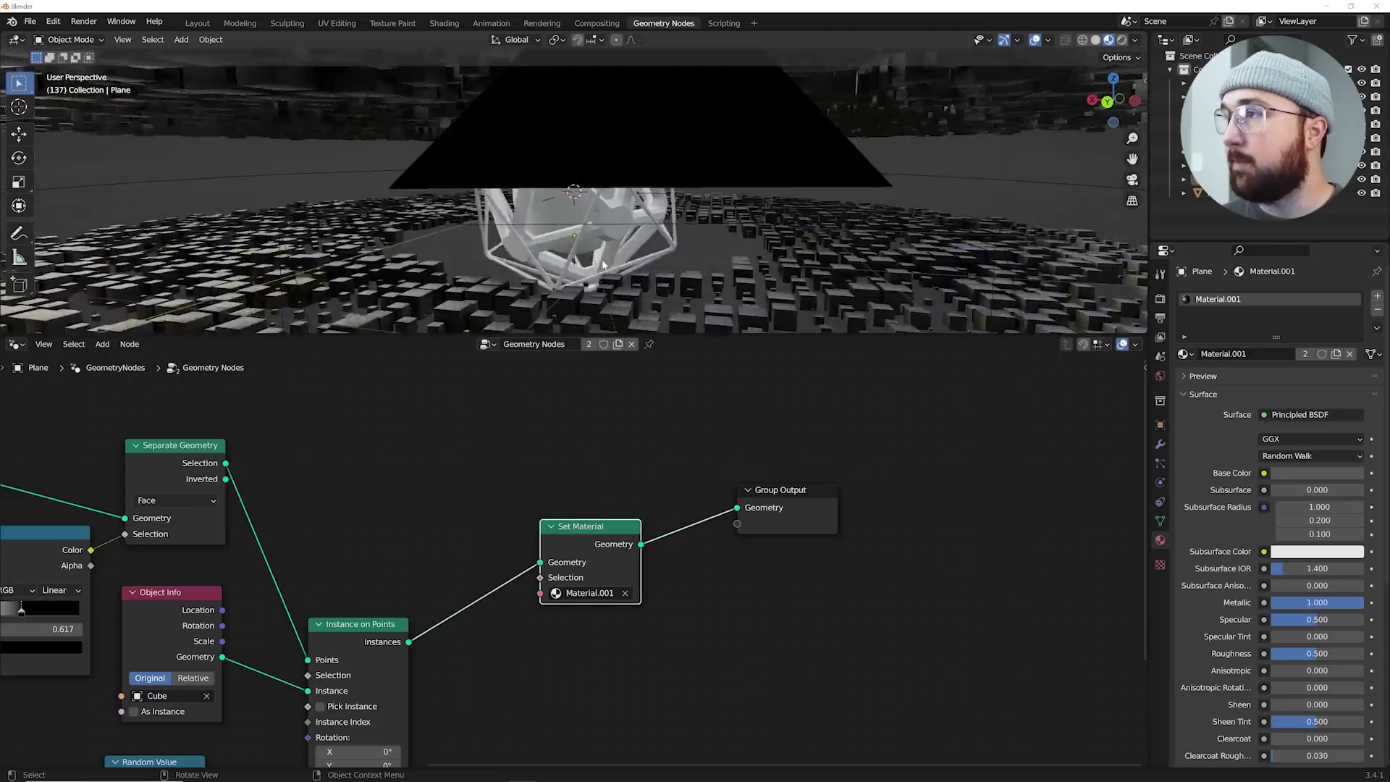
- Create a new material with metallic 1.000 and roughness 0.210 for the thick wireframe icosphere
{"action": "scroll", "coordinate": [493, 484], "scroll_direction": "up", "scroll_amount": 1}
{"action": "left_click", "coordinate": [589, 284]}
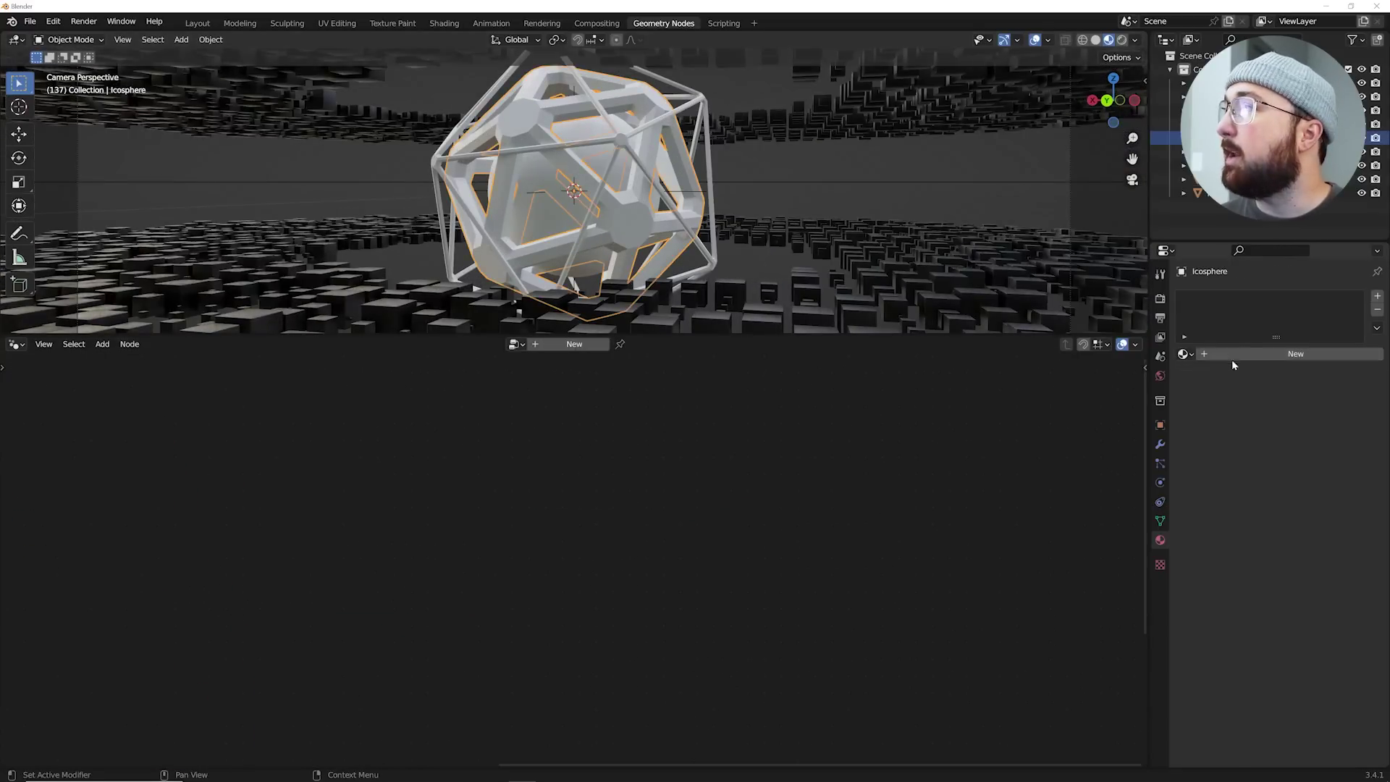
{"action": "left_click", "coordinate": [1283, 354]}
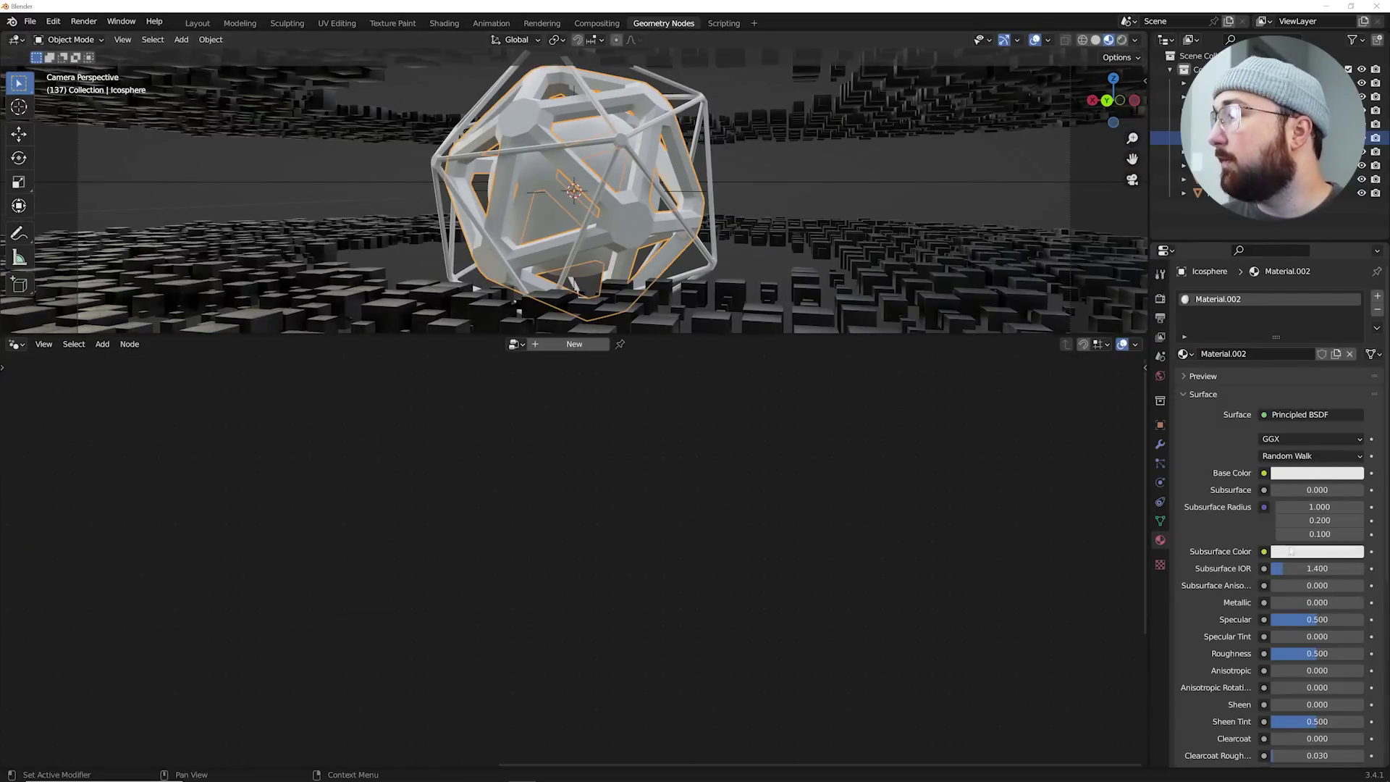
{"action": "left_click_drag", "start_coordinate": [1303, 602], "coordinate": [1362, 603]}
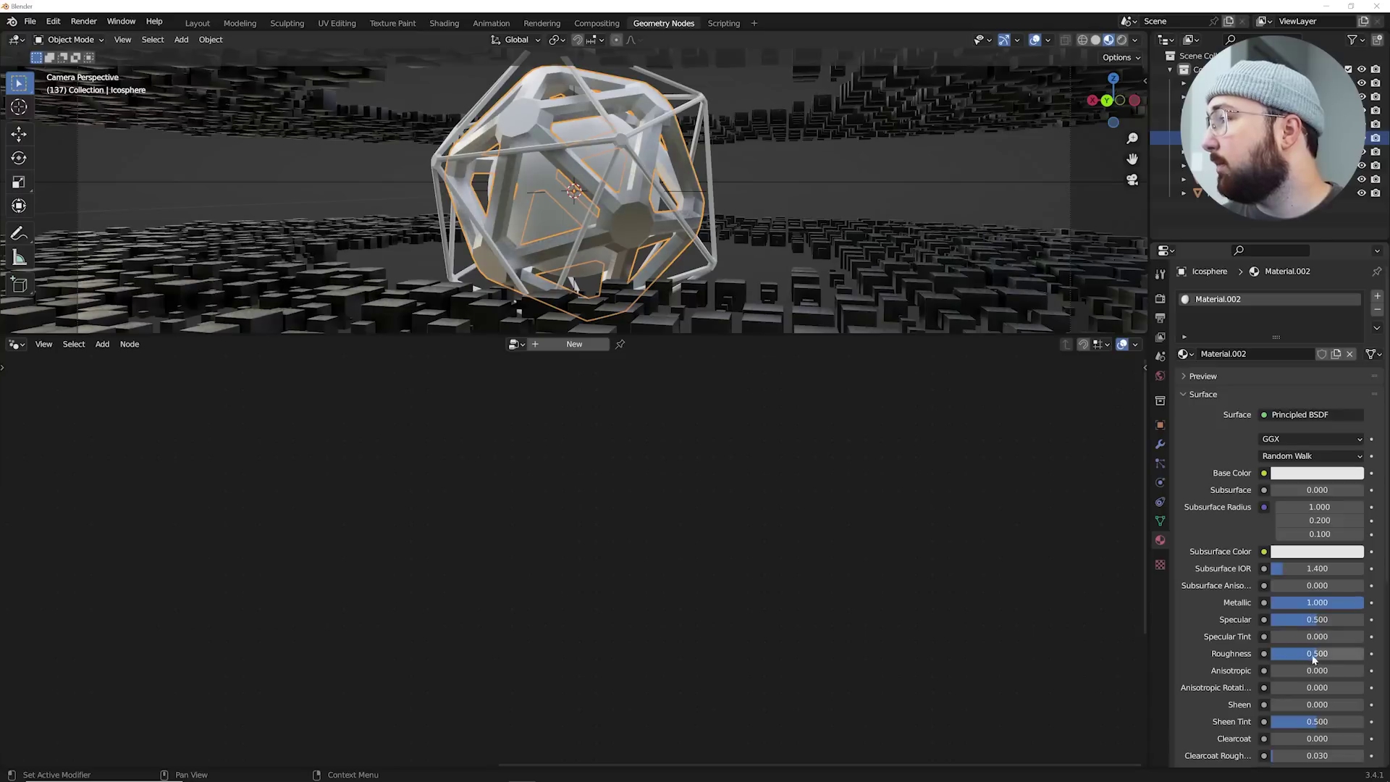
{"action": "left_click_drag", "start_coordinate": [1312, 653], "coordinate": [1279, 654]}
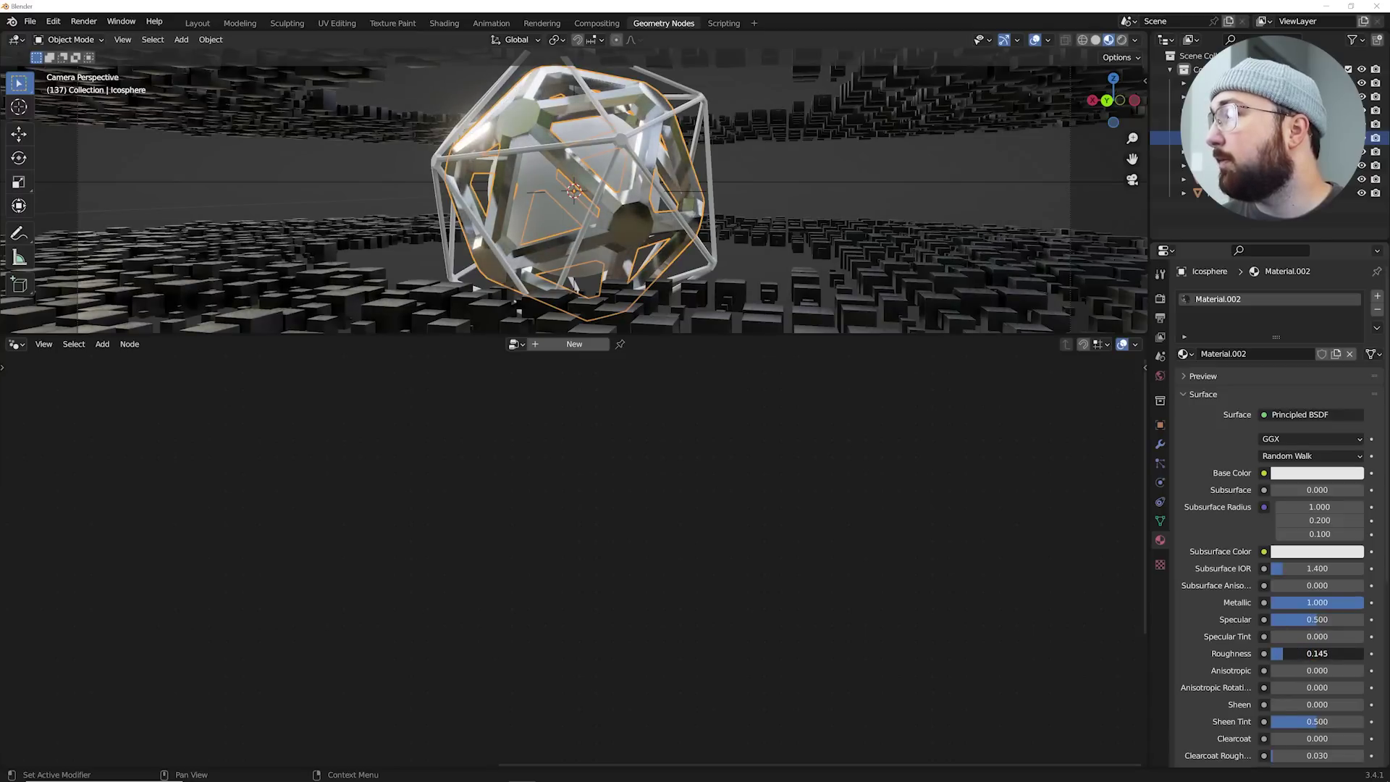
- Assign the thick icosphere's metallic material, Material.002, to the thin outer wireframe icosphere
{"action": "left_click", "coordinate": [715, 273]}
{"action": "left_click", "coordinate": [1184, 355]}
{"action": "left_click", "coordinate": [1224, 401]}
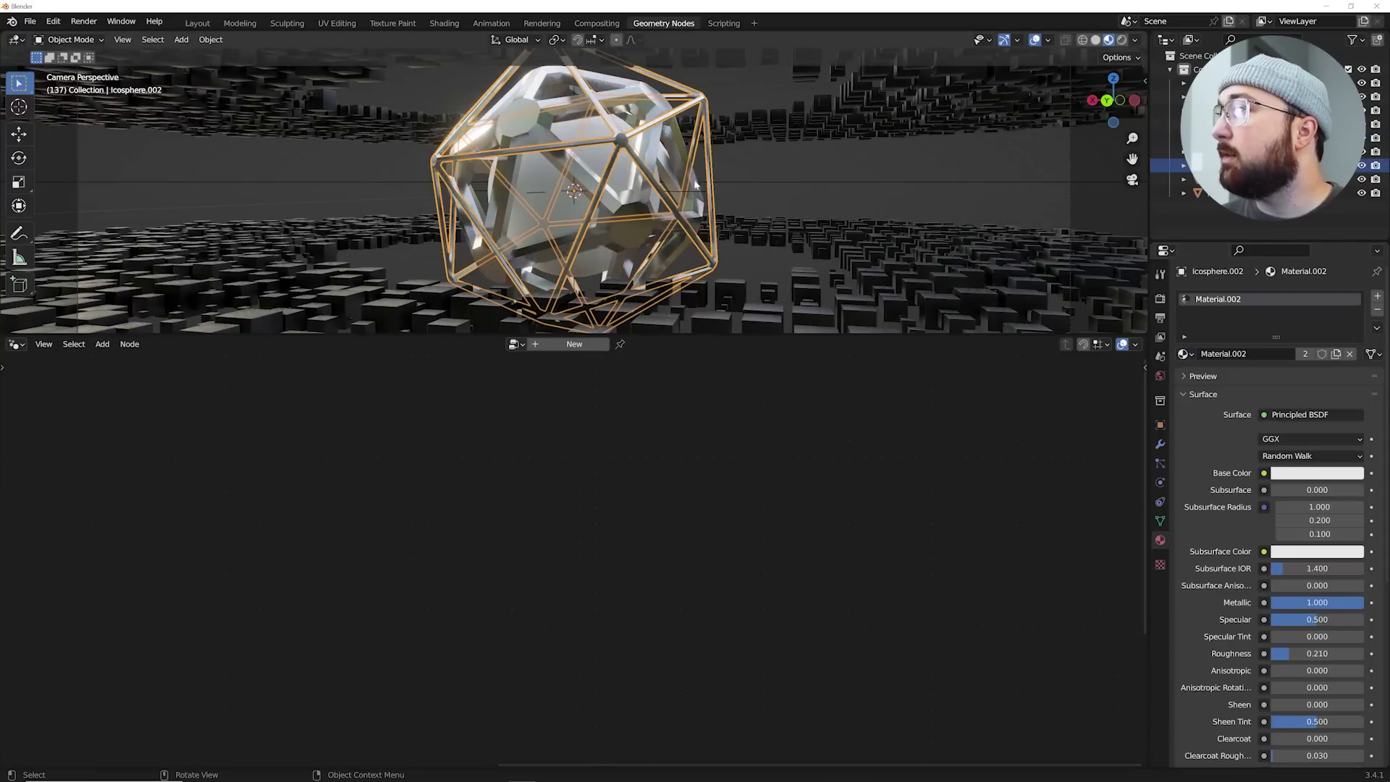
- Give the solid inner icosphere a new Emission material with a bright blue color and increased strength
{"action": "left_click", "coordinate": [623, 174]}
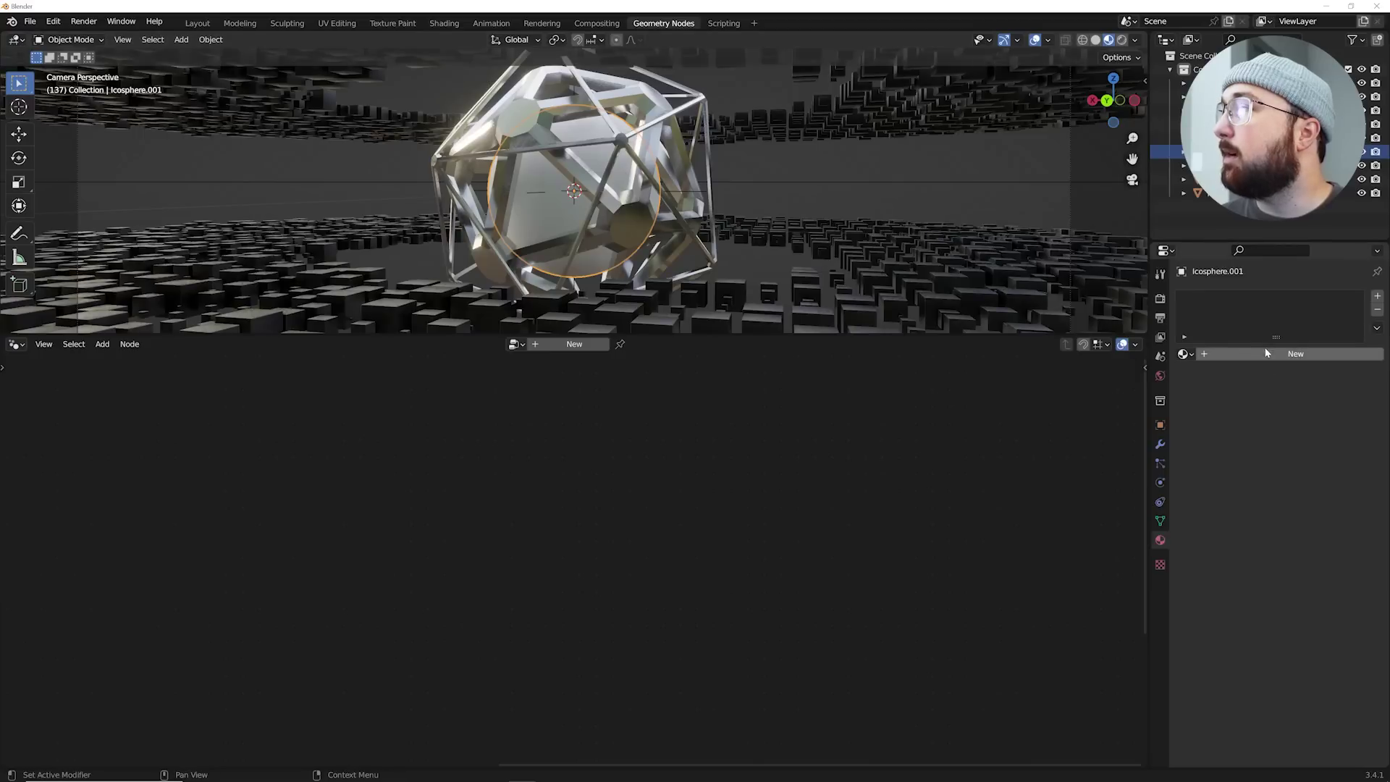
{"action": "left_click", "coordinate": [1268, 355]}
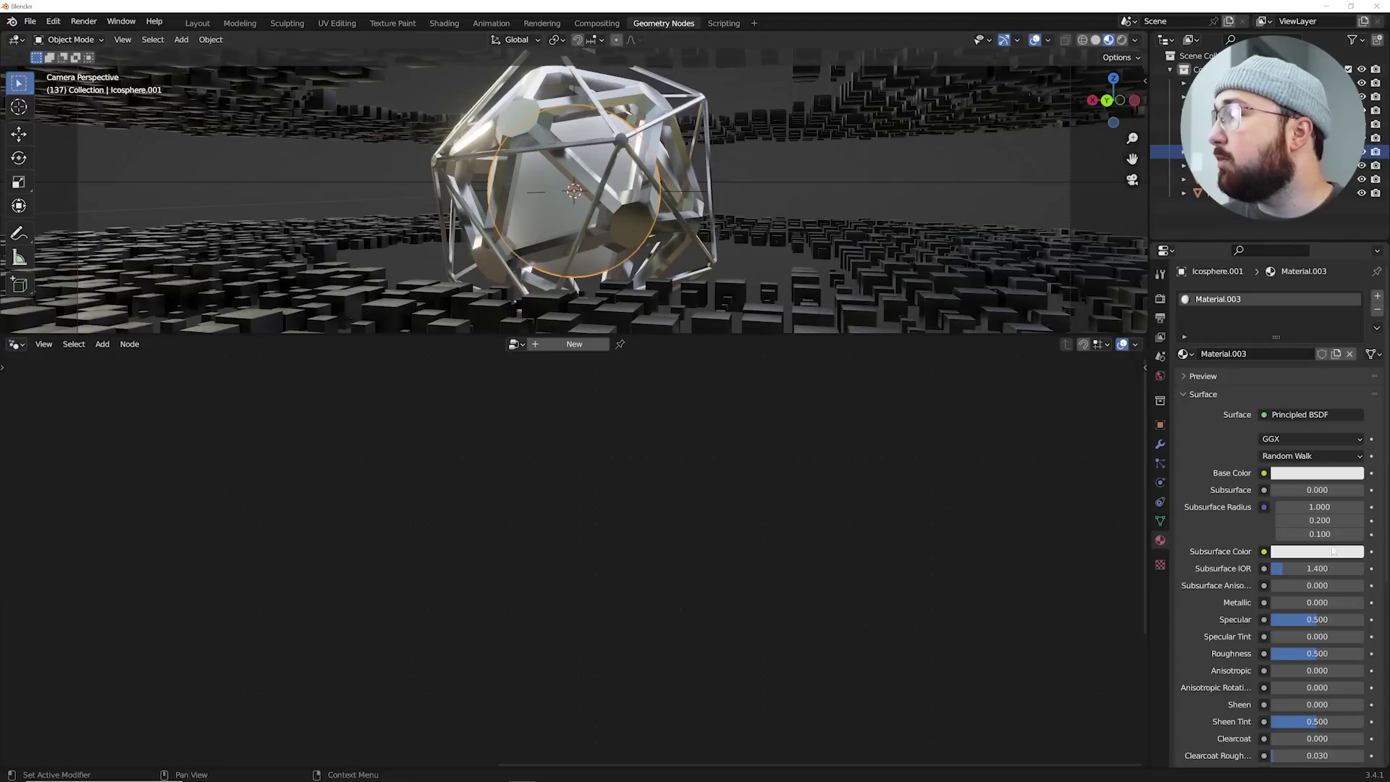
{"action": "left_click", "coordinate": [1279, 415]}
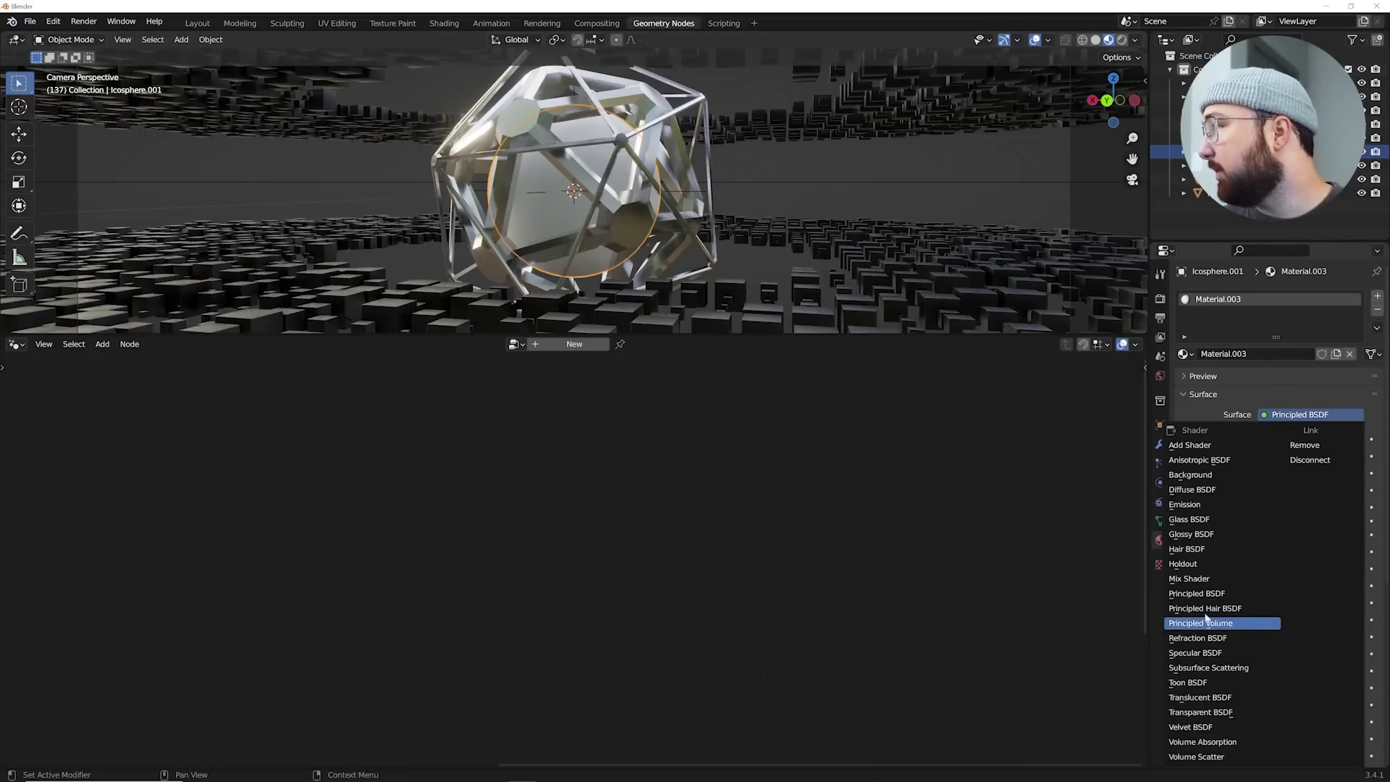
{"action": "left_click", "coordinate": [1196, 506]}
{"action": "left_click", "coordinate": [1308, 439]}
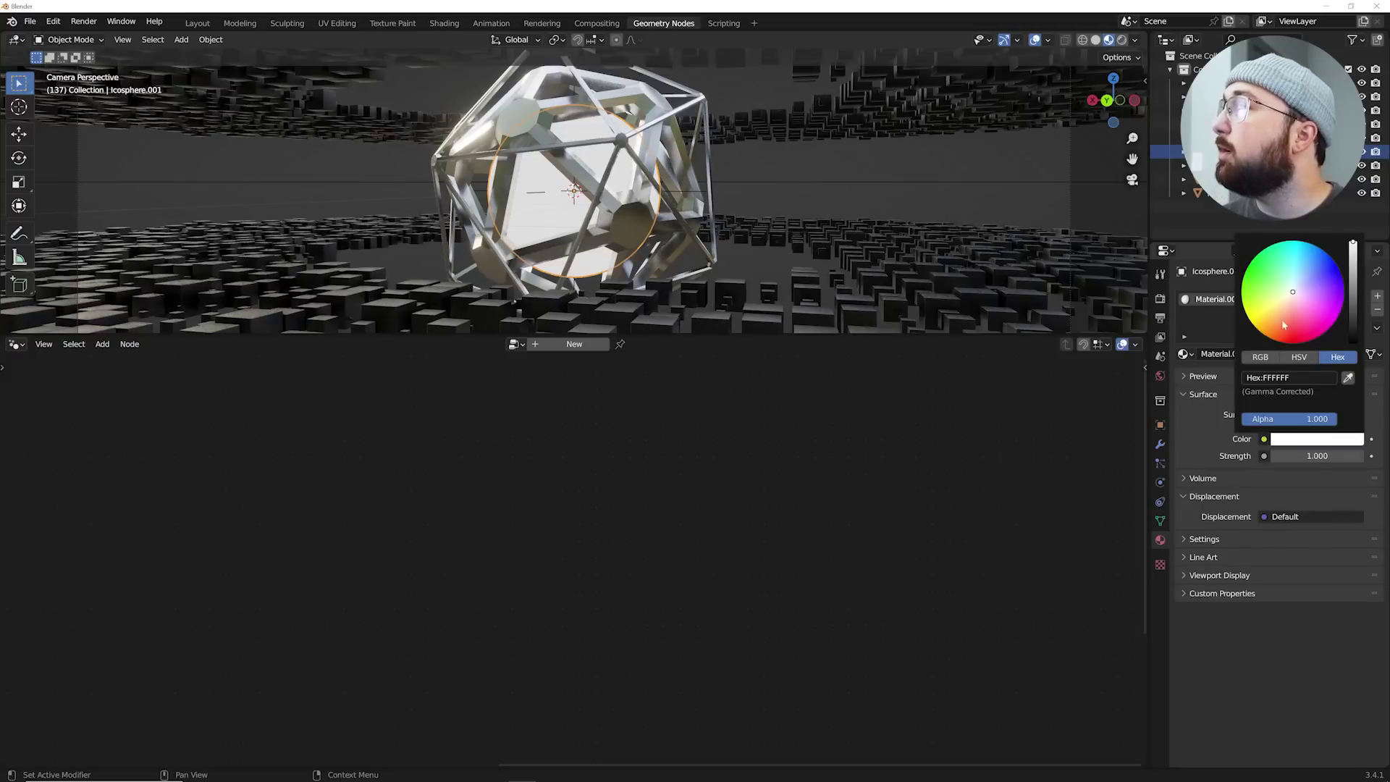
{"action": "left_click", "coordinate": [1315, 260]}
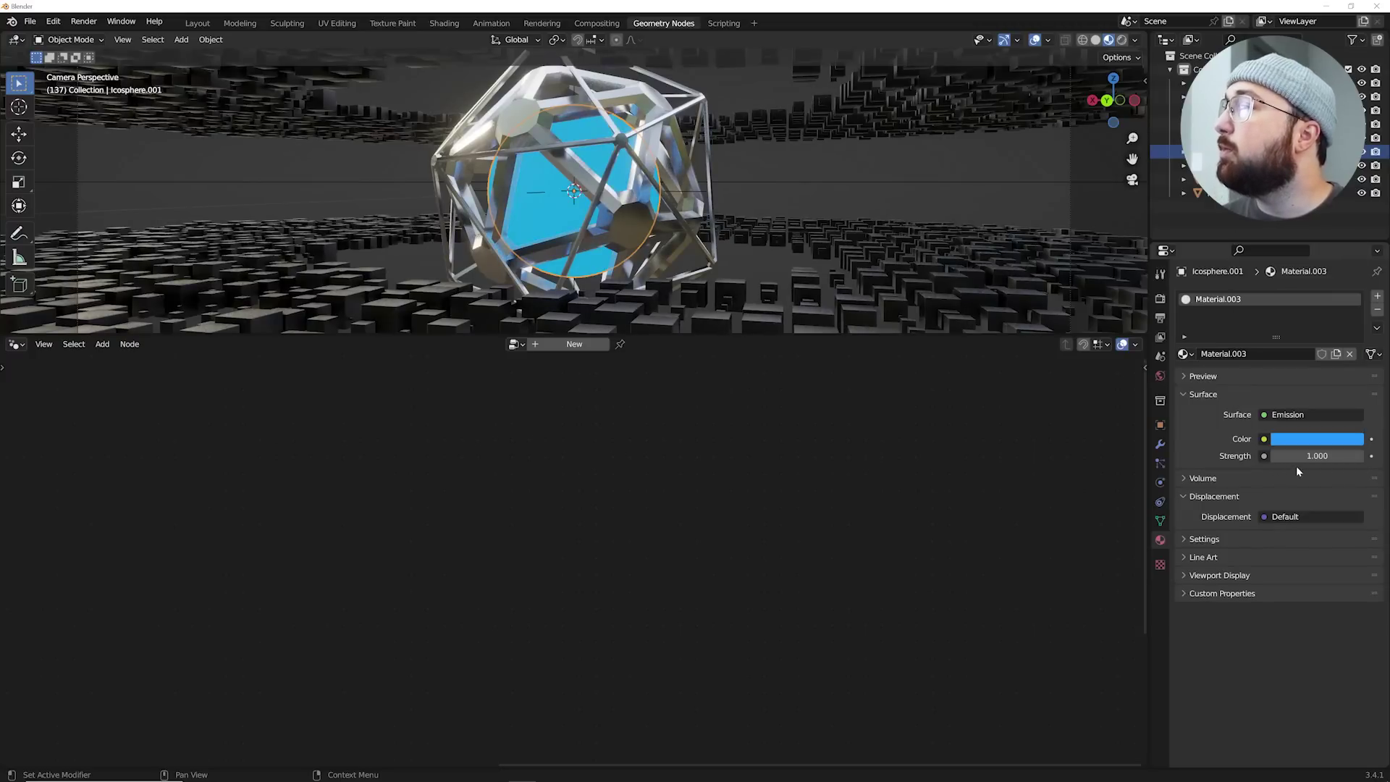
{"action": "left_click_drag", "start_coordinate": [1296, 456], "coordinate": [1358, 456]}
- Switch the scene's render engine to Eevee
{"action": "left_click", "coordinate": [1161, 299]}
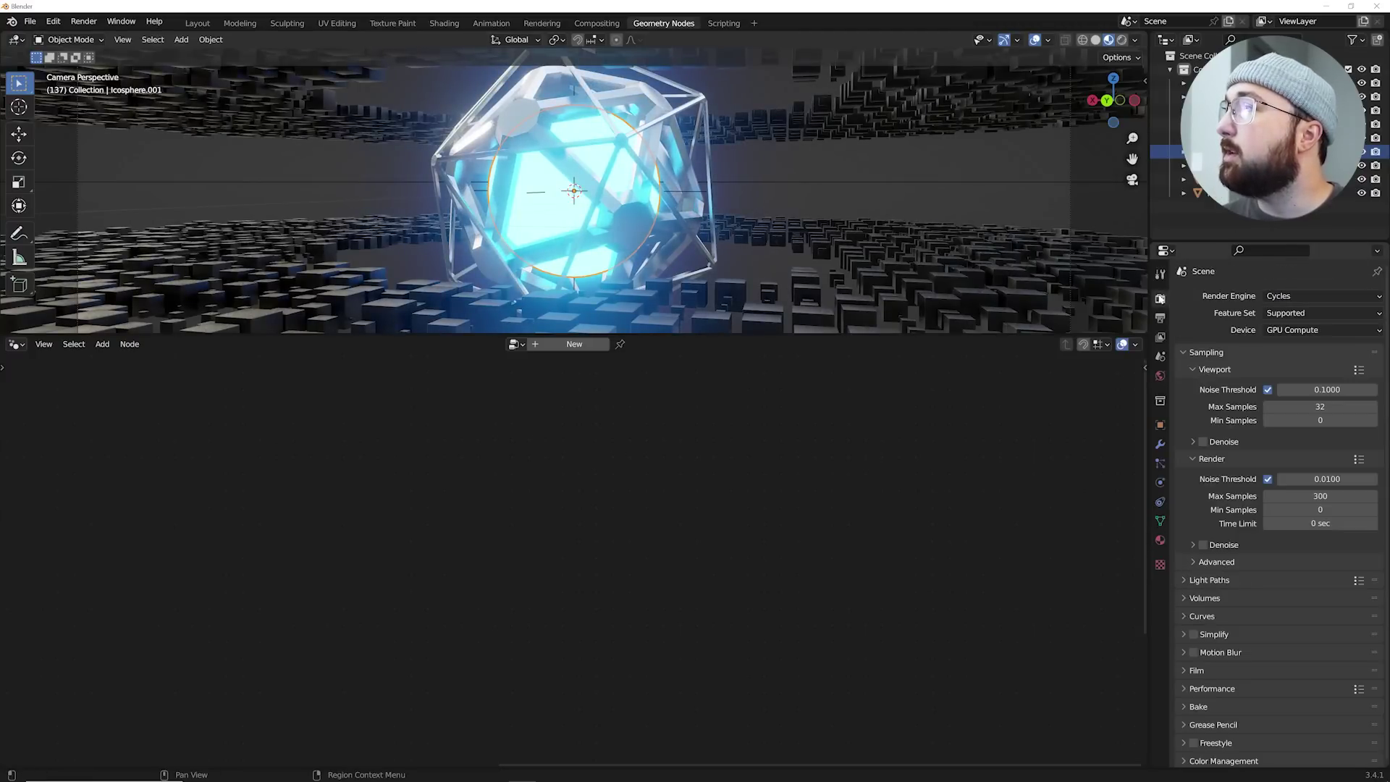
{"action": "left_click", "coordinate": [1280, 295]}
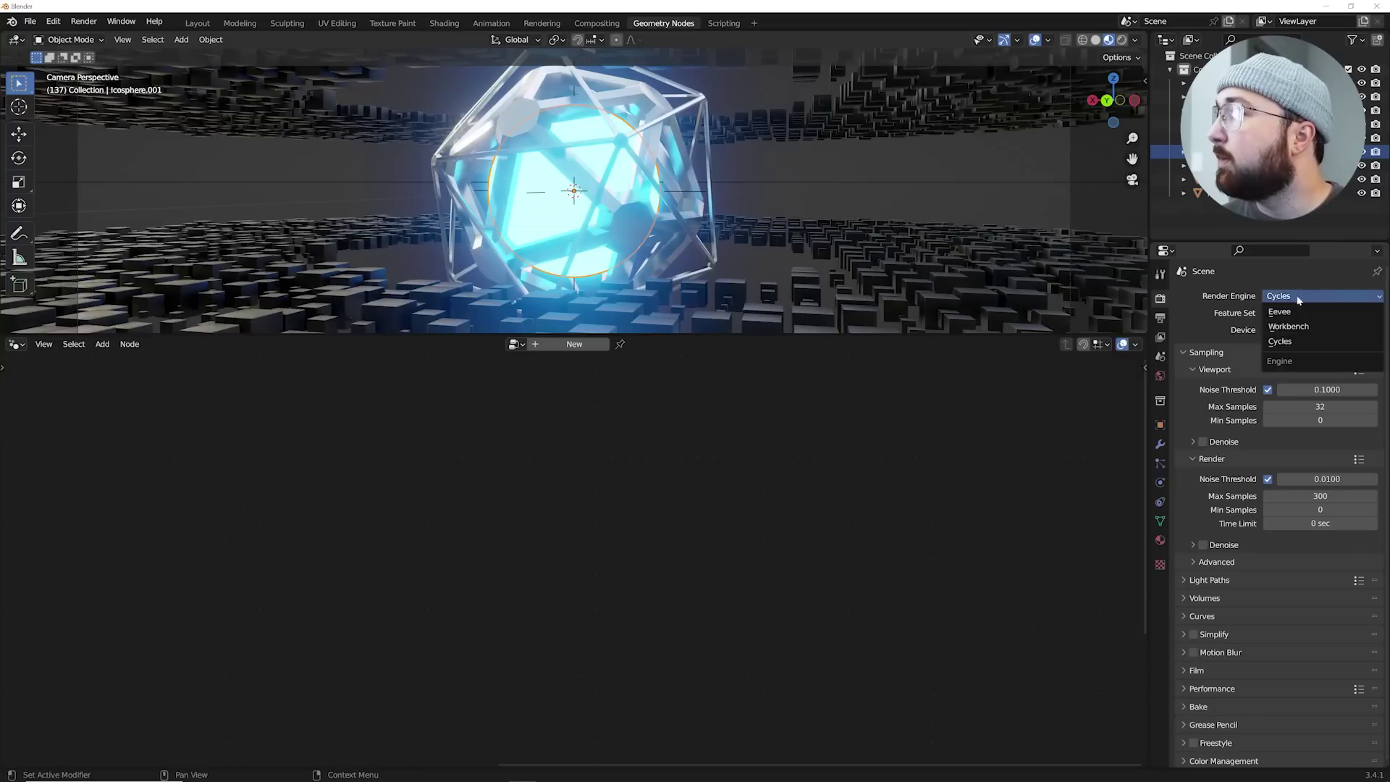
{"action": "left_click", "coordinate": [1287, 297]}
{"action": "left_click", "coordinate": [1284, 312]}
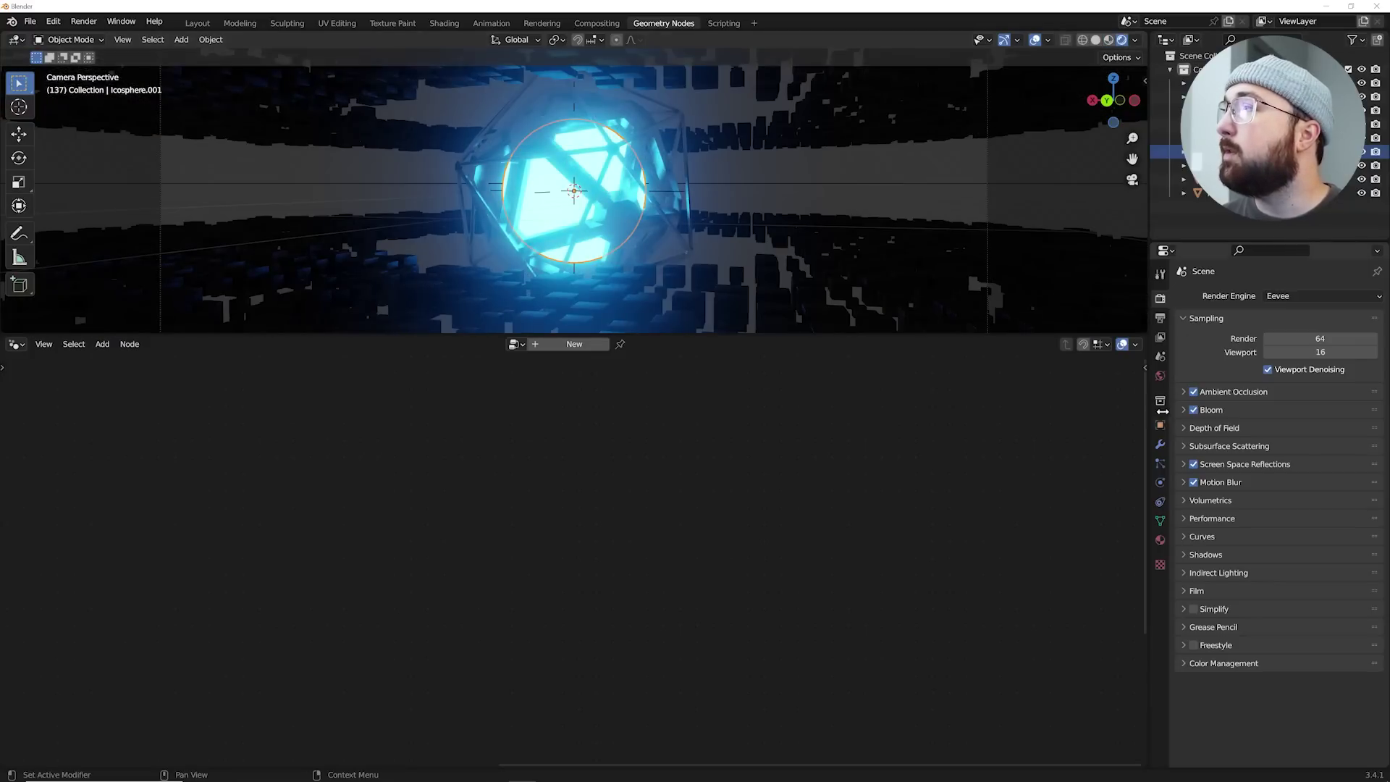
- Darken the world background color to black
{"action": "left_click", "coordinate": [1161, 377]}
{"action": "left_click", "coordinate": [1309, 388]}
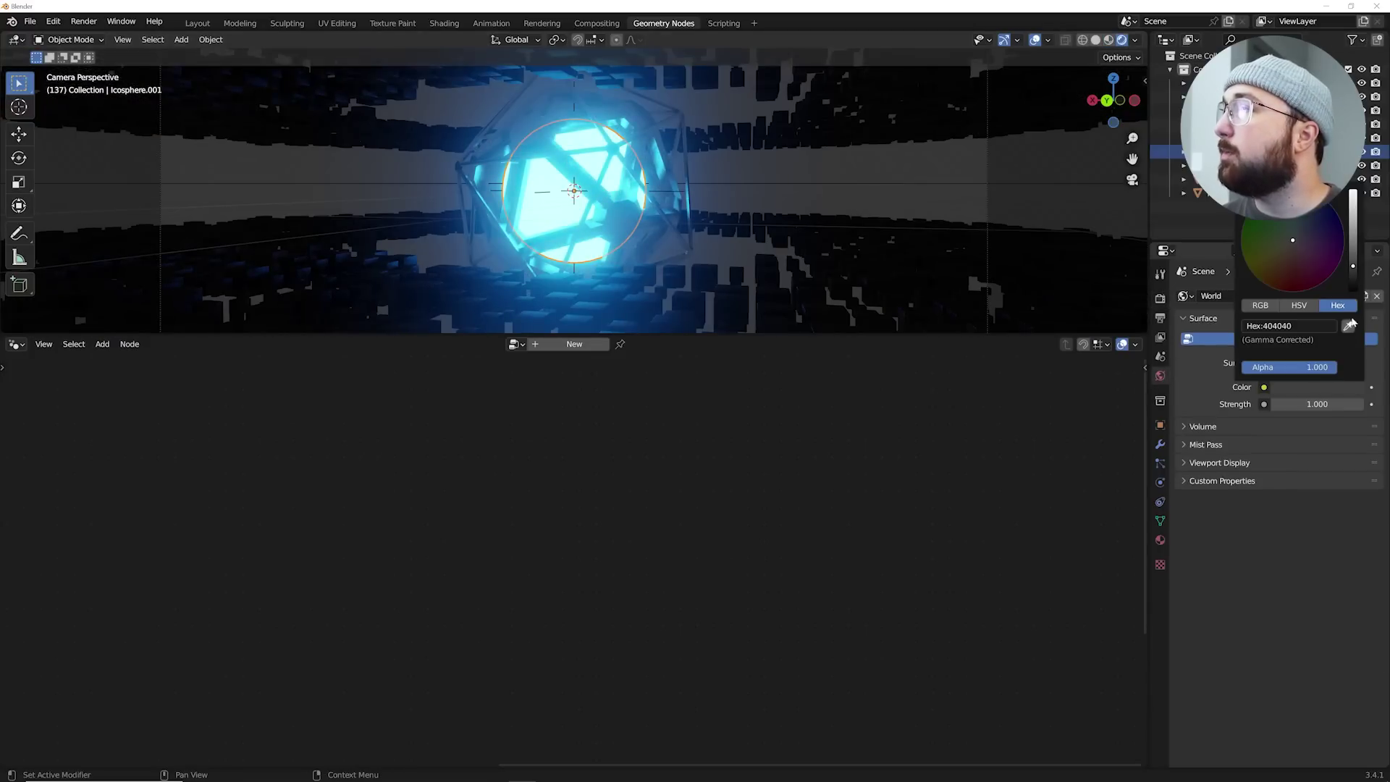
{"action": "left_click_drag", "start_coordinate": [1353, 266], "coordinate": [1353, 291]}
- Add an area light and move it about 1.9 m straight up, above the icospheres
{"action": "key", "text": "shift+a"}
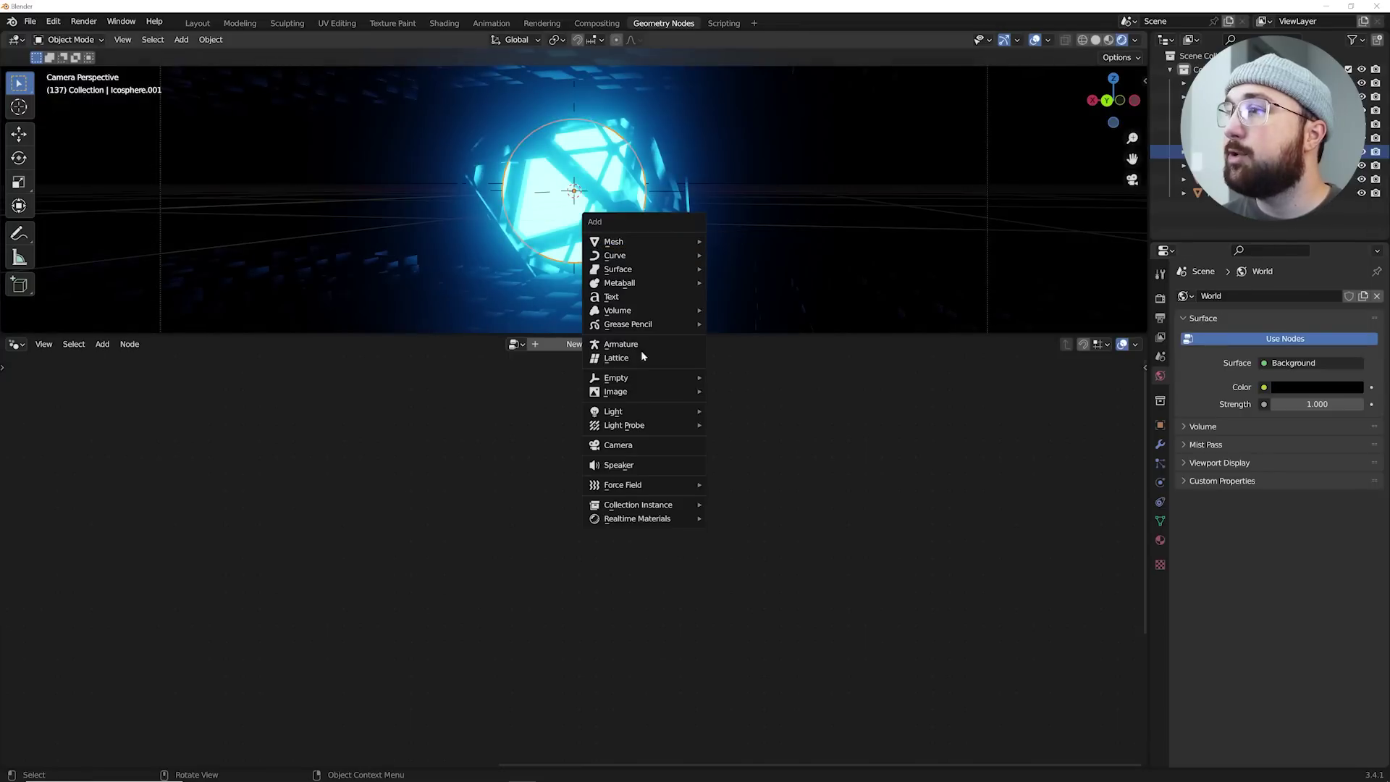
{"action": "mouse_move", "coordinate": [632, 412]}
{"action": "left_click", "coordinate": [739, 457]}
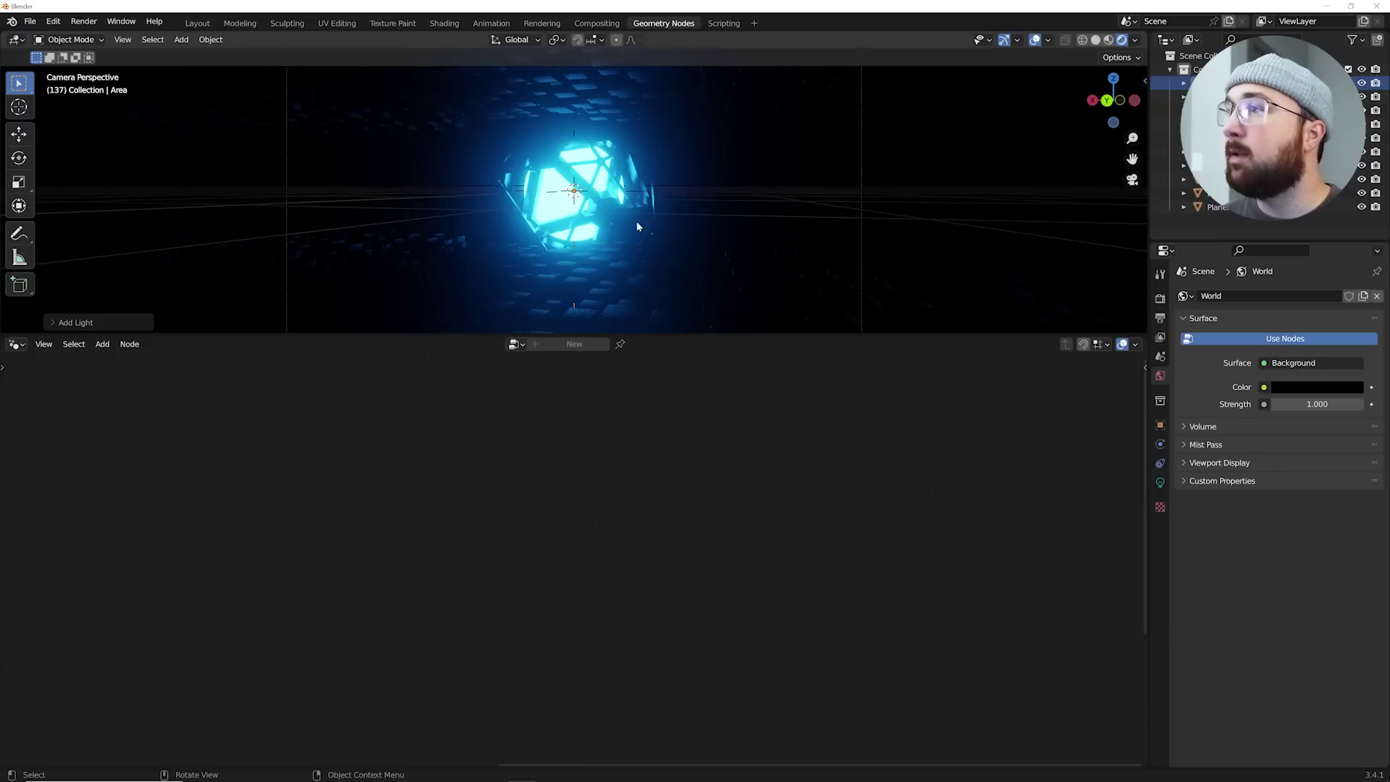
{"action": "scroll", "coordinate": [637, 226], "scroll_direction": "down", "scroll_amount": 1}
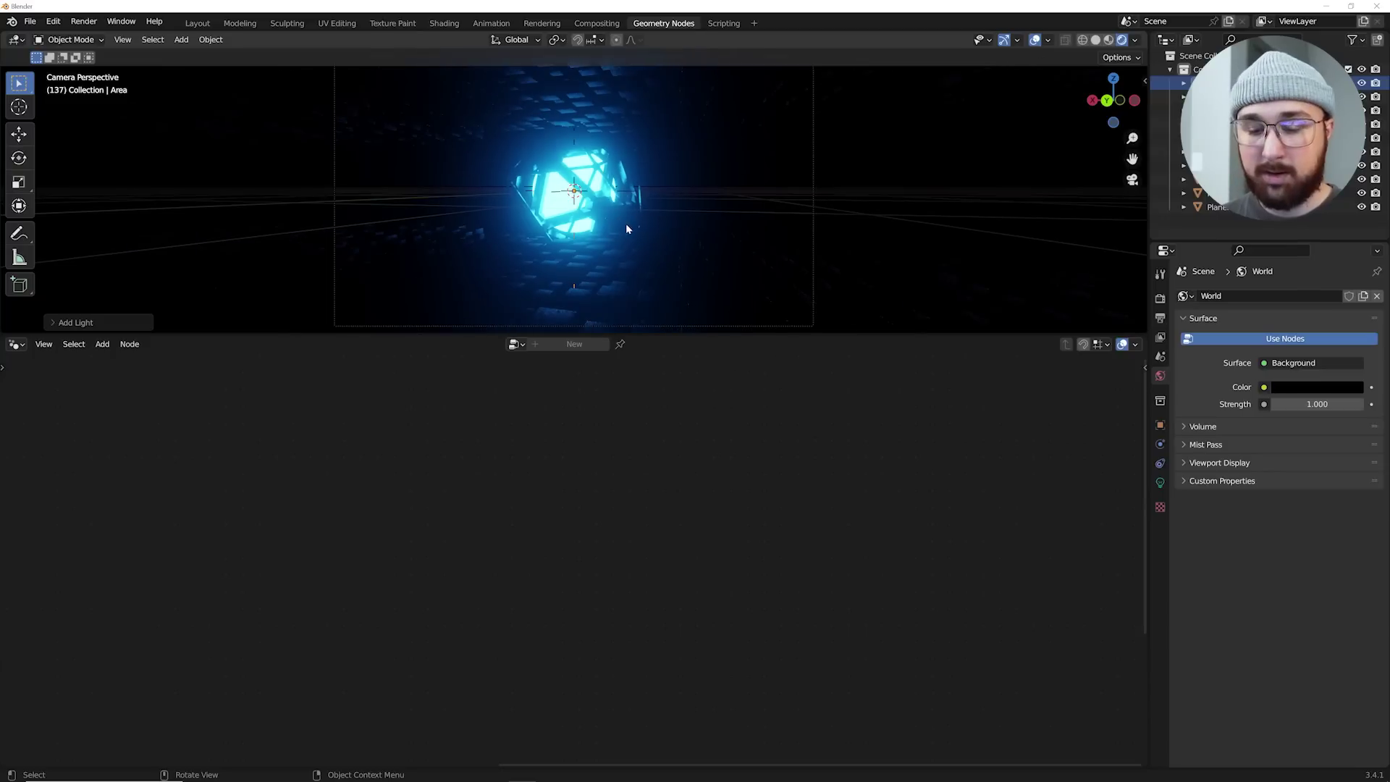
{"action": "left_click", "coordinate": [22, 136]}
{"action": "left_click_drag", "start_coordinate": [575, 139], "coordinate": [587, 295]}
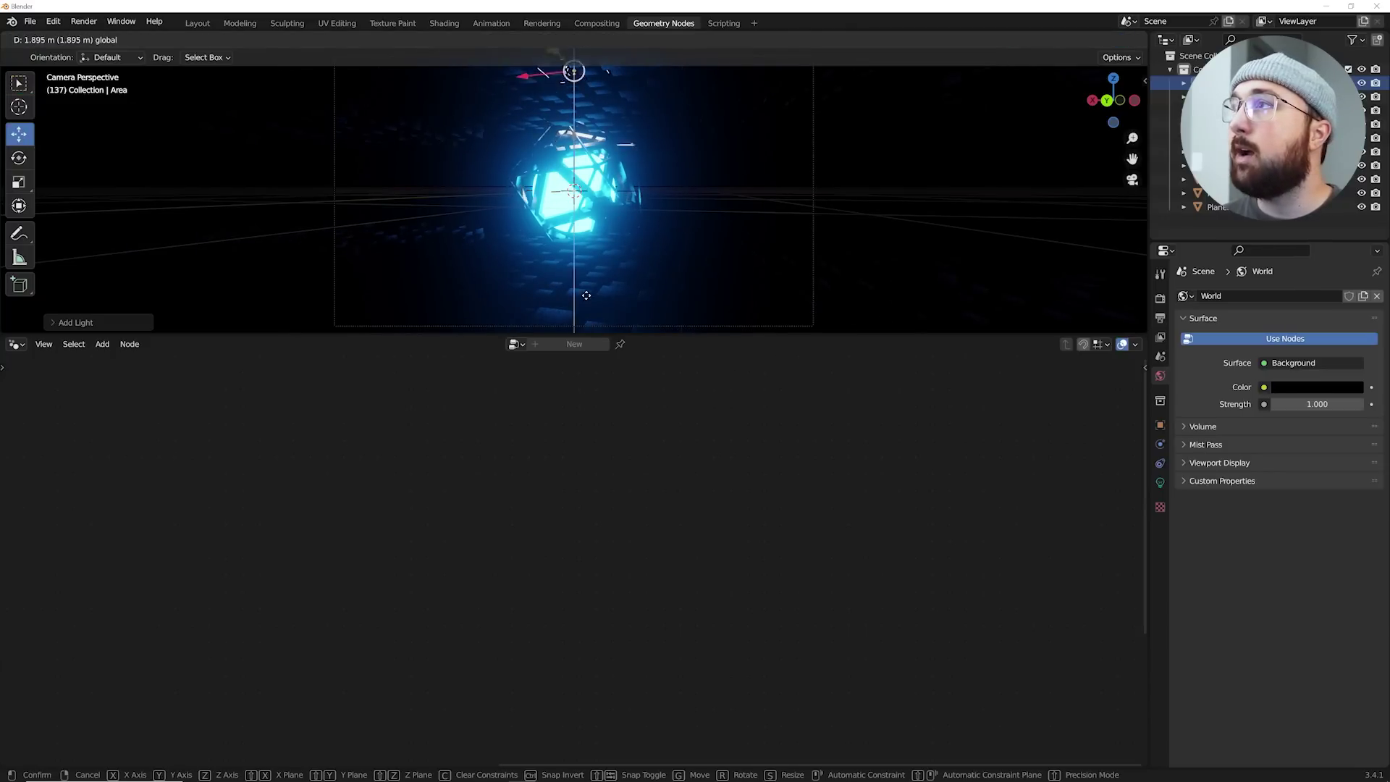
{"action": "left_click", "coordinate": [587, 296]}
- Set the area light's power to 678.6 W and scale the light up
{"action": "scroll", "coordinate": [607, 126], "scroll_direction": "up", "scroll_amount": 5}
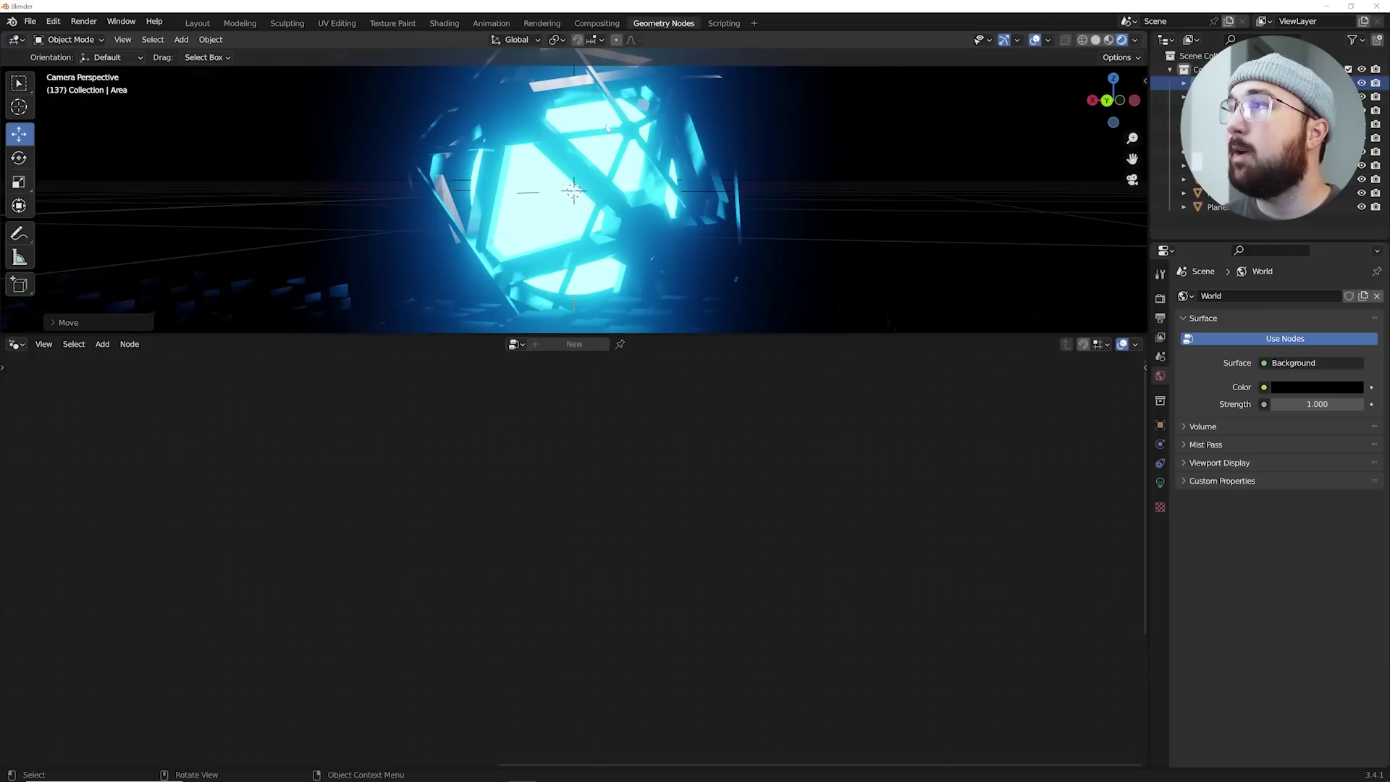
{"action": "left_click", "coordinate": [1161, 483]}
{"action": "left_click_drag", "start_coordinate": [1319, 390], "coordinate": [1382, 389]}
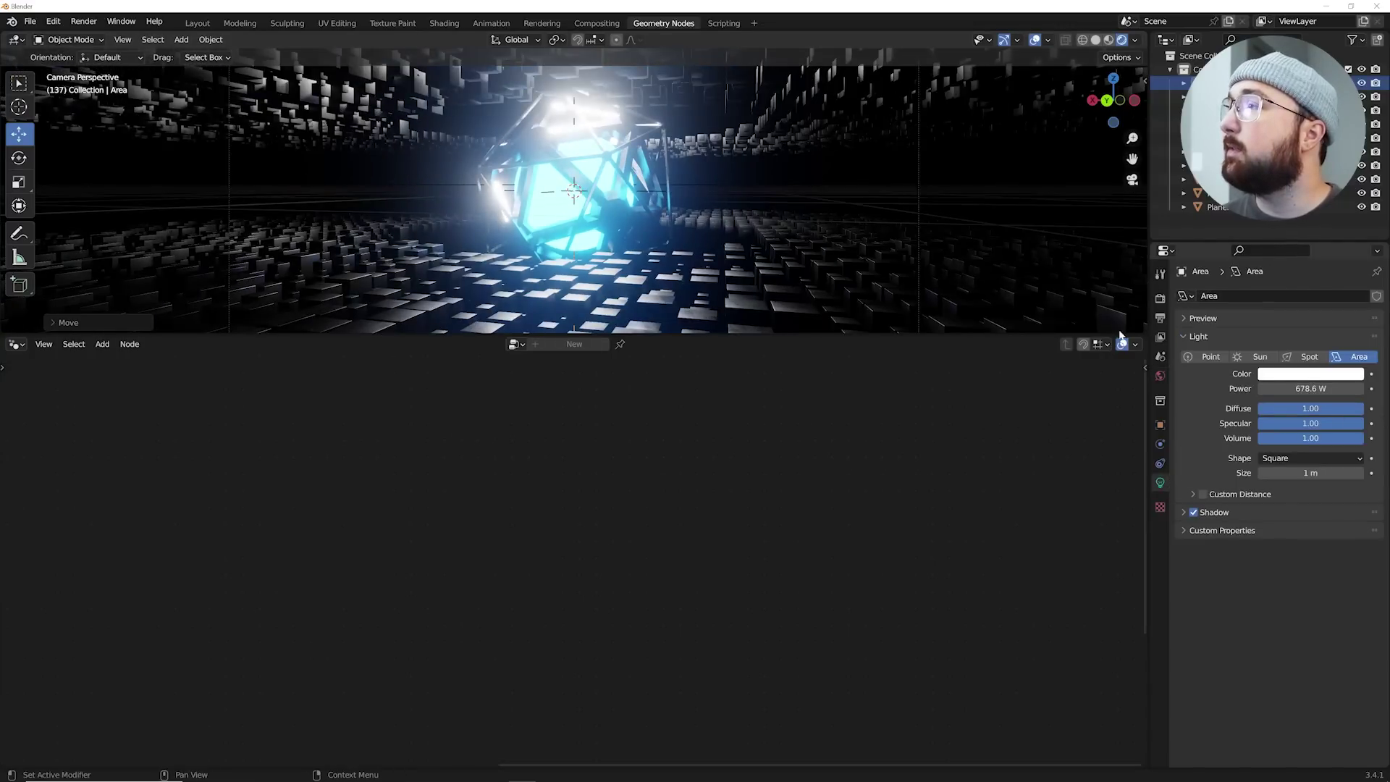
{"action": "scroll", "coordinate": [658, 153], "scroll_direction": "down", "scroll_amount": 2}
{"action": "key", "text": "s"}
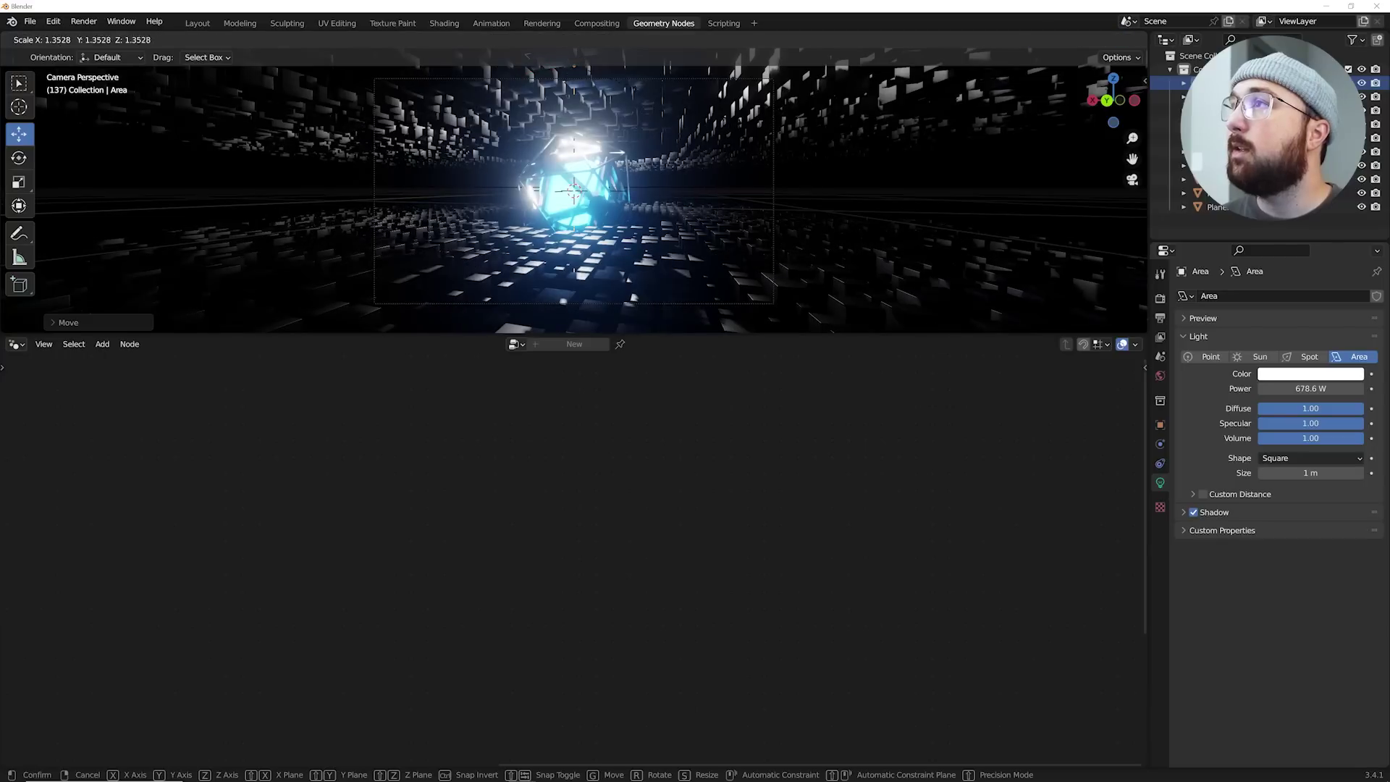
{"action": "left_click", "coordinate": [633, 298]}
{"action": "scroll", "coordinate": [633, 298], "scroll_direction": "up", "scroll_amount": 3}
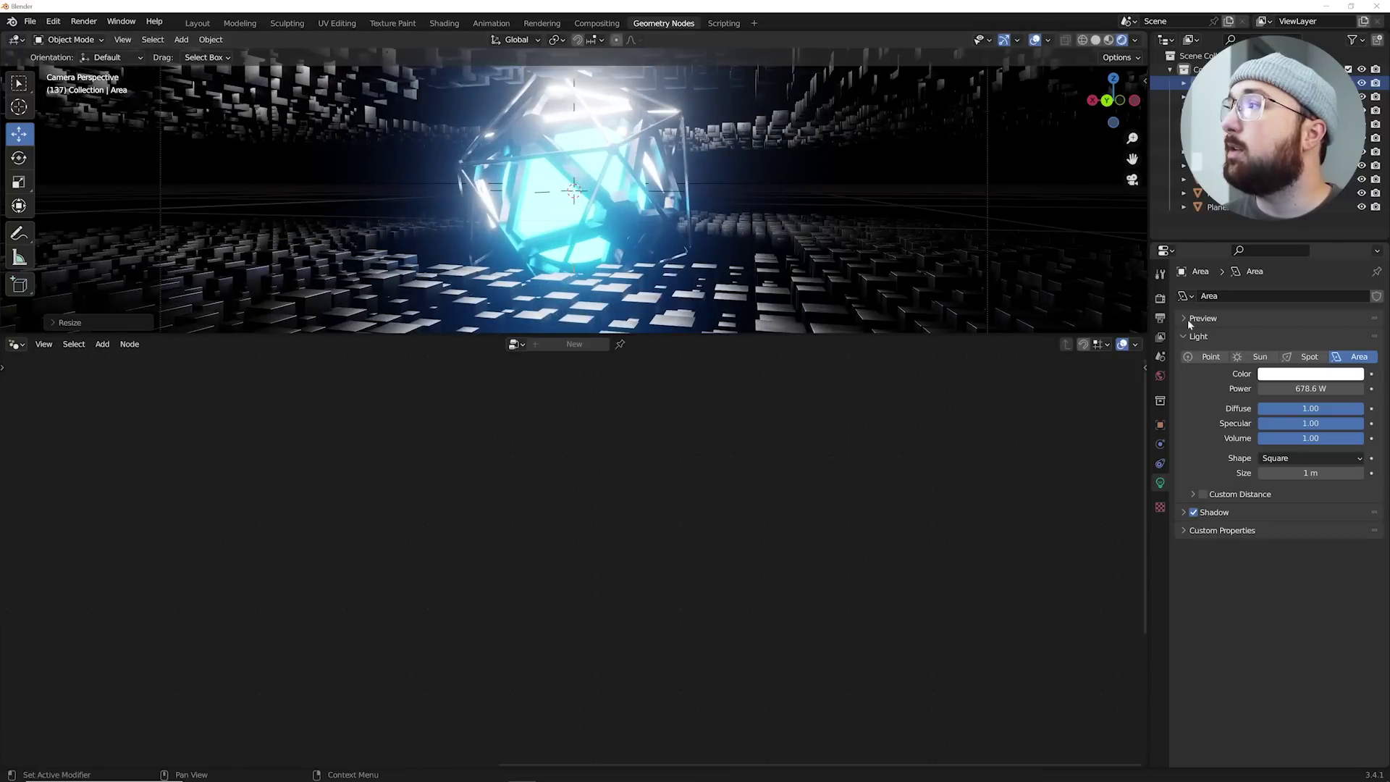
- Add a Principled Volume to the world and set its density to 0.060
{"action": "left_click", "coordinate": [1160, 377]}
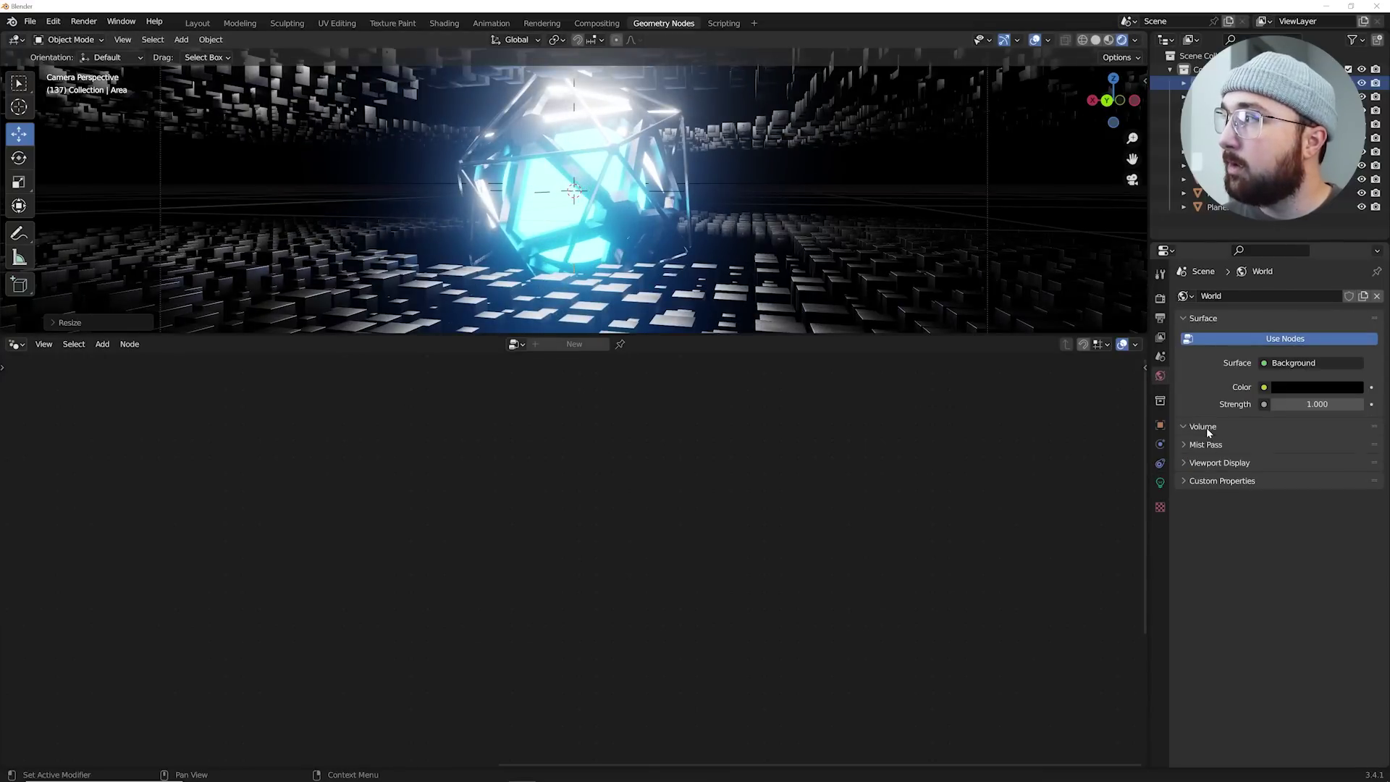
{"action": "left_click", "coordinate": [1288, 447]}
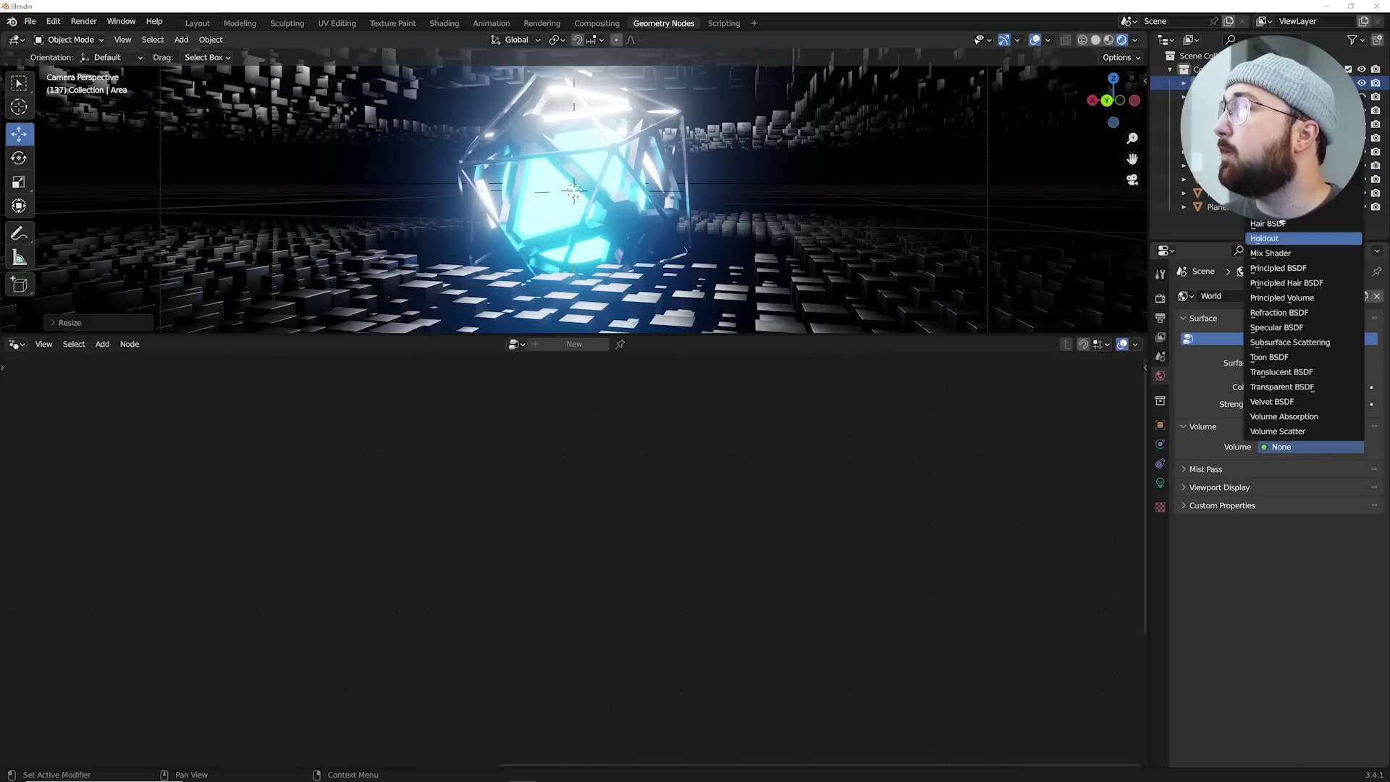
{"action": "left_click", "coordinate": [1286, 299]}
{"action": "double_click", "coordinate": [1333, 505]}
{"action": "type", "text": "000"}
{"action": "key", "text": "Return"}
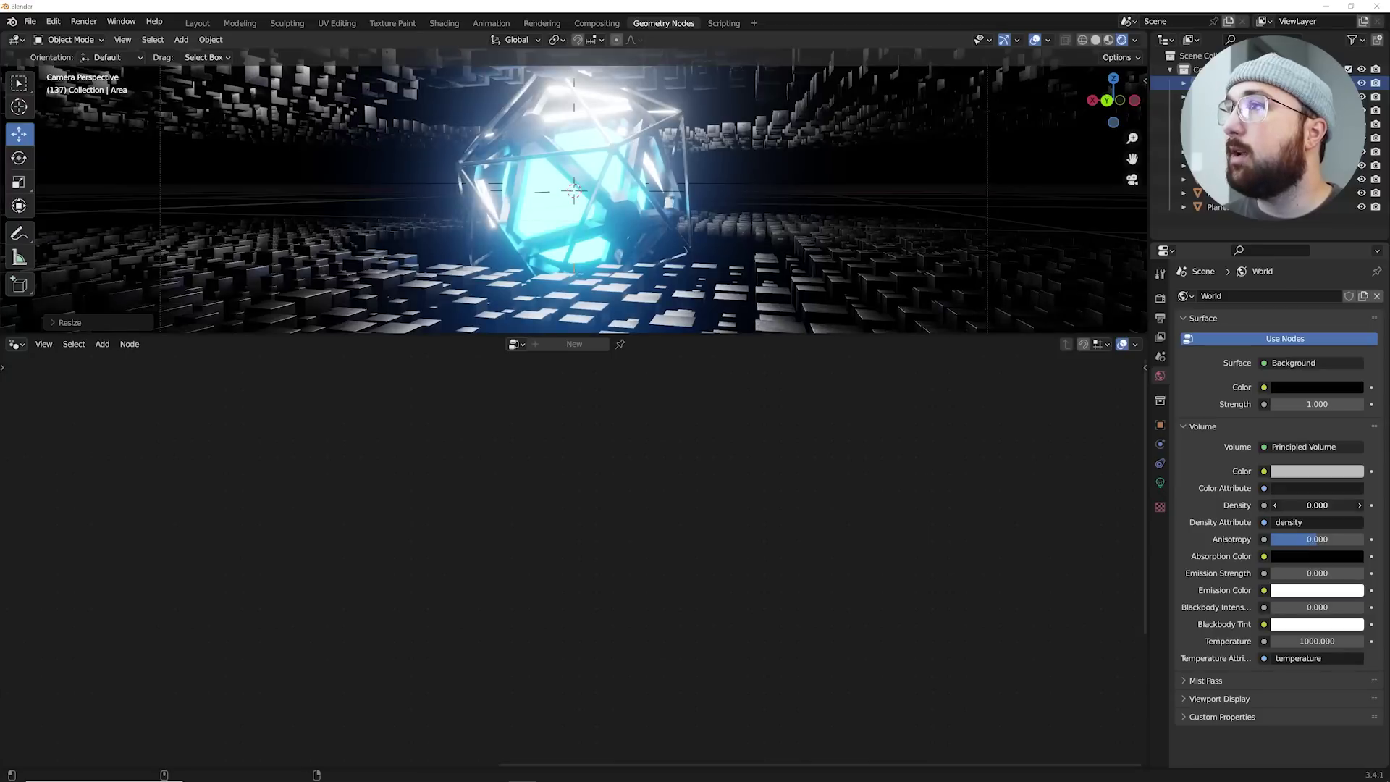
{"action": "left_click_drag", "start_coordinate": [1333, 505], "coordinate": [1341, 506]}
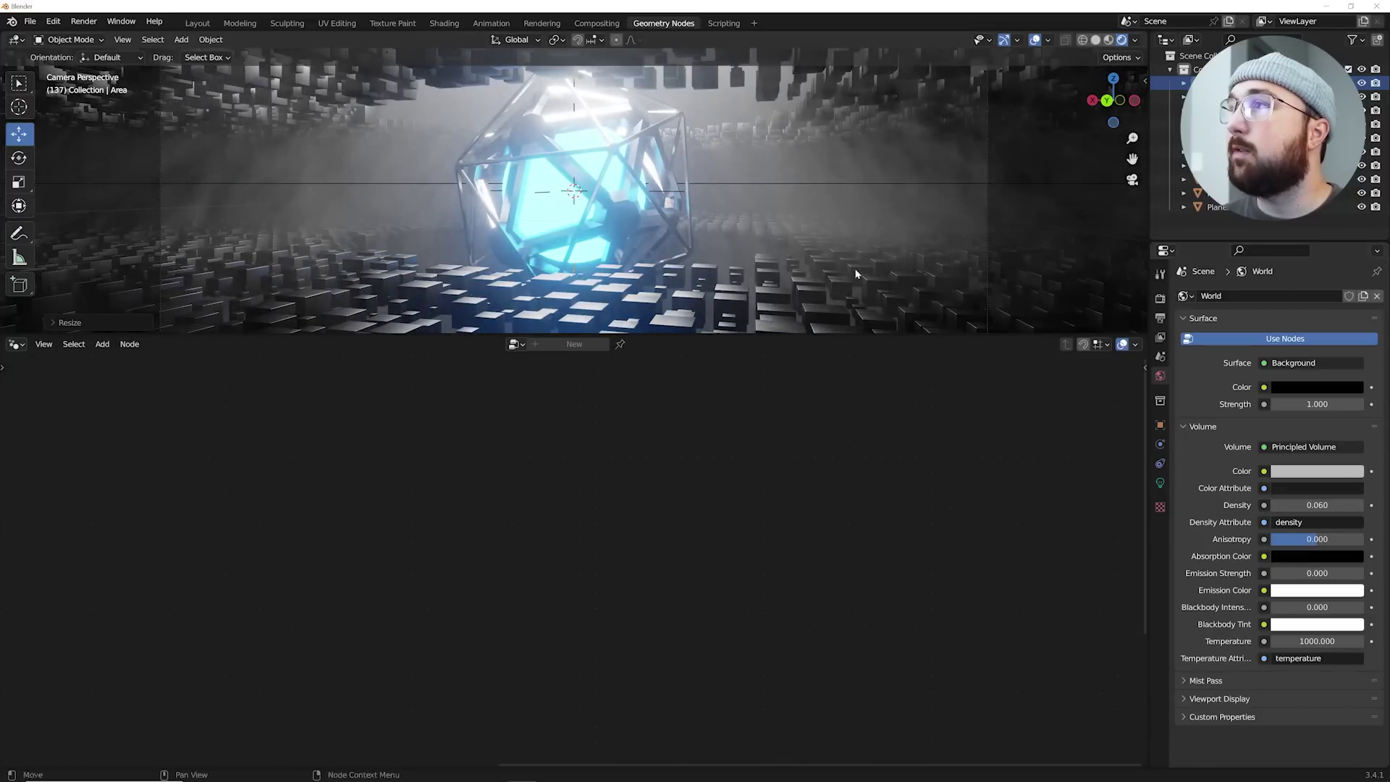
- Tint the area light pale blue, color B5D6FF
{"action": "scroll", "coordinate": [858, 274], "scroll_direction": "down", "scroll_amount": 2}
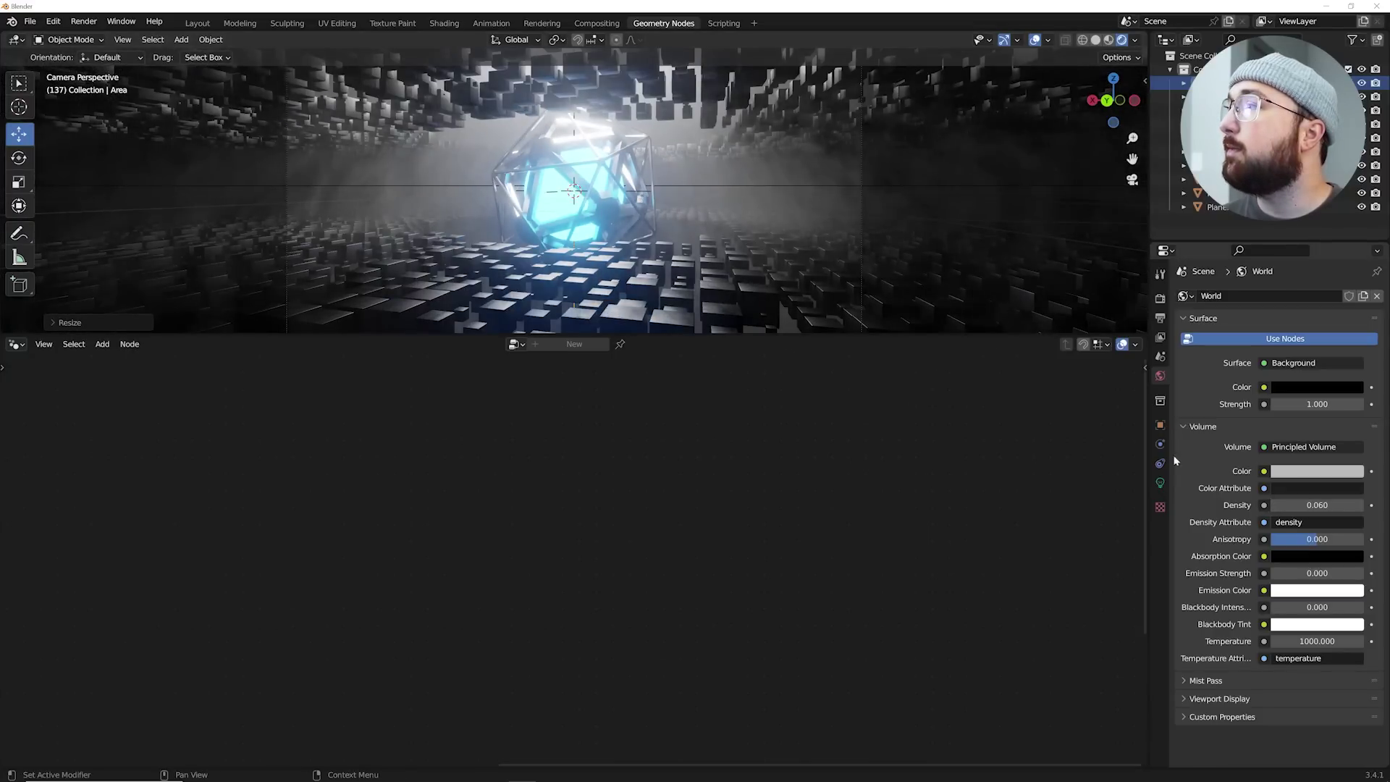
{"action": "left_click", "coordinate": [1160, 483]}
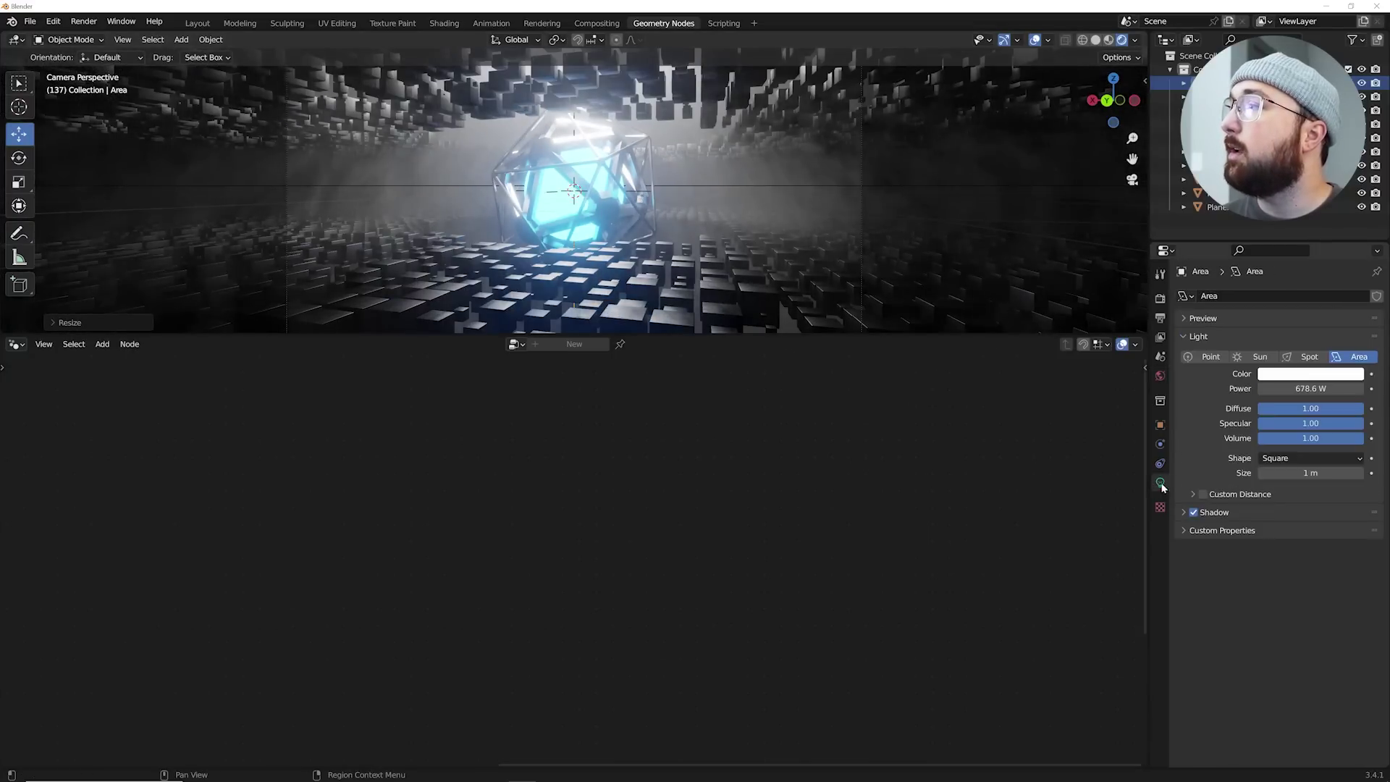
{"action": "left_click", "coordinate": [1297, 377]}
{"action": "left_click_drag", "start_coordinate": [1300, 237], "coordinate": [1301, 230]}
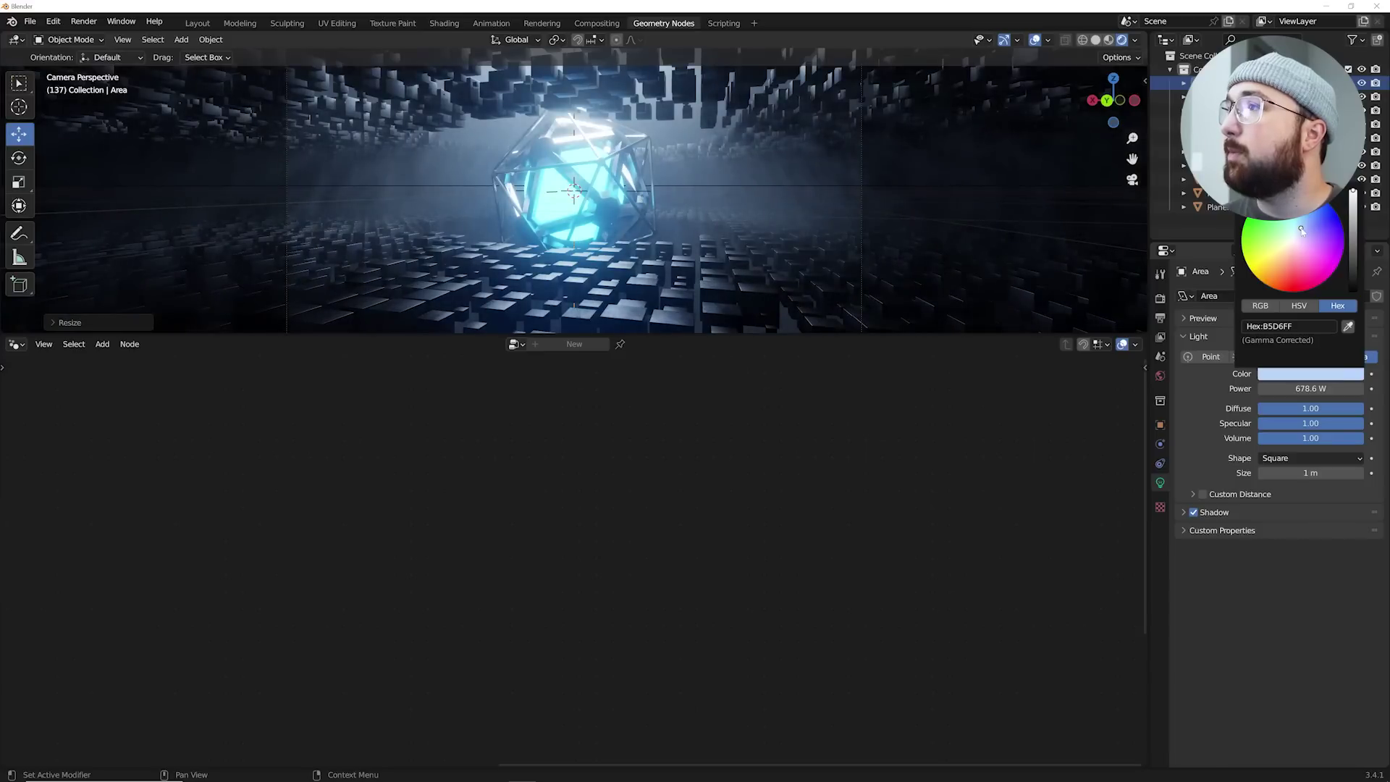
- Duplicate the area light, place the copy below the icospheres and rotate it 180 degrees
{"action": "scroll", "coordinate": [974, 117], "scroll_direction": "down", "scroll_amount": 2}
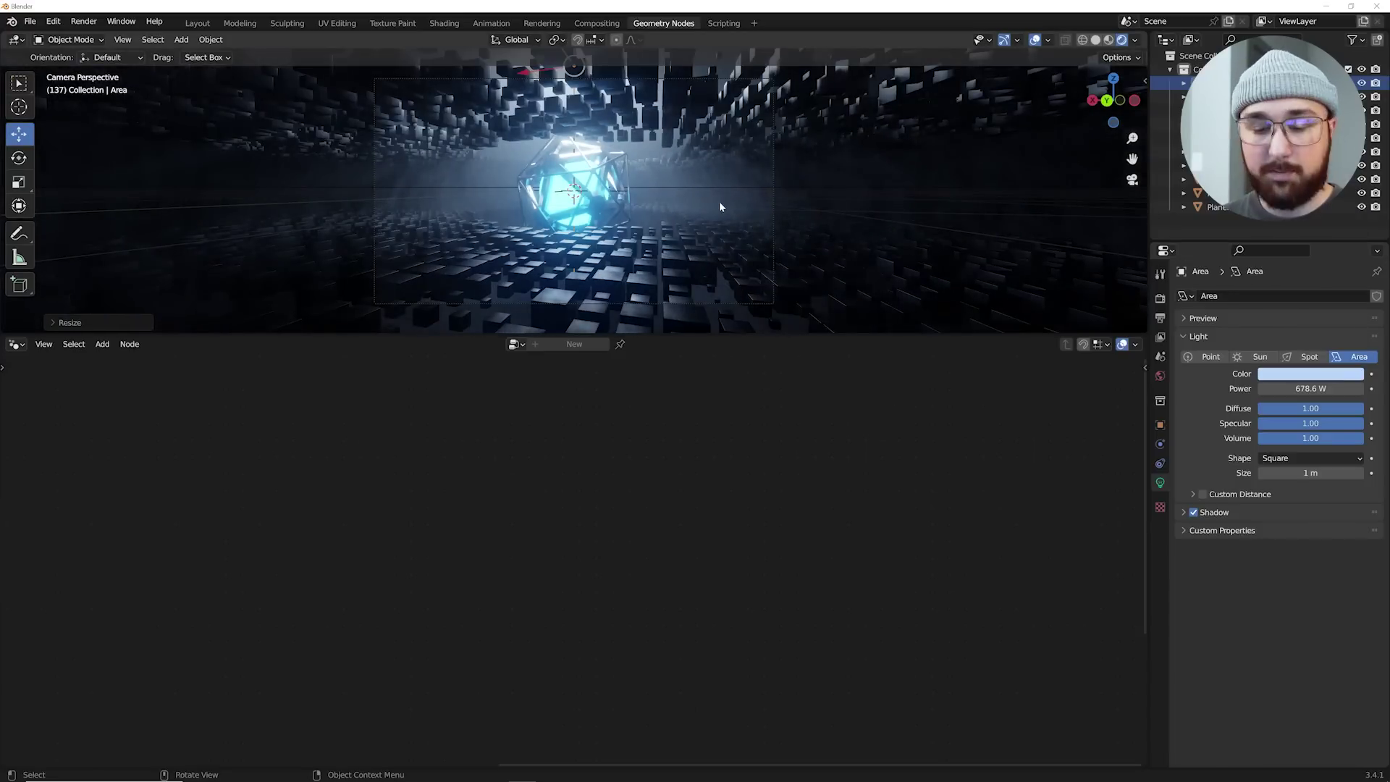
{"action": "key", "text": "shift+d"}
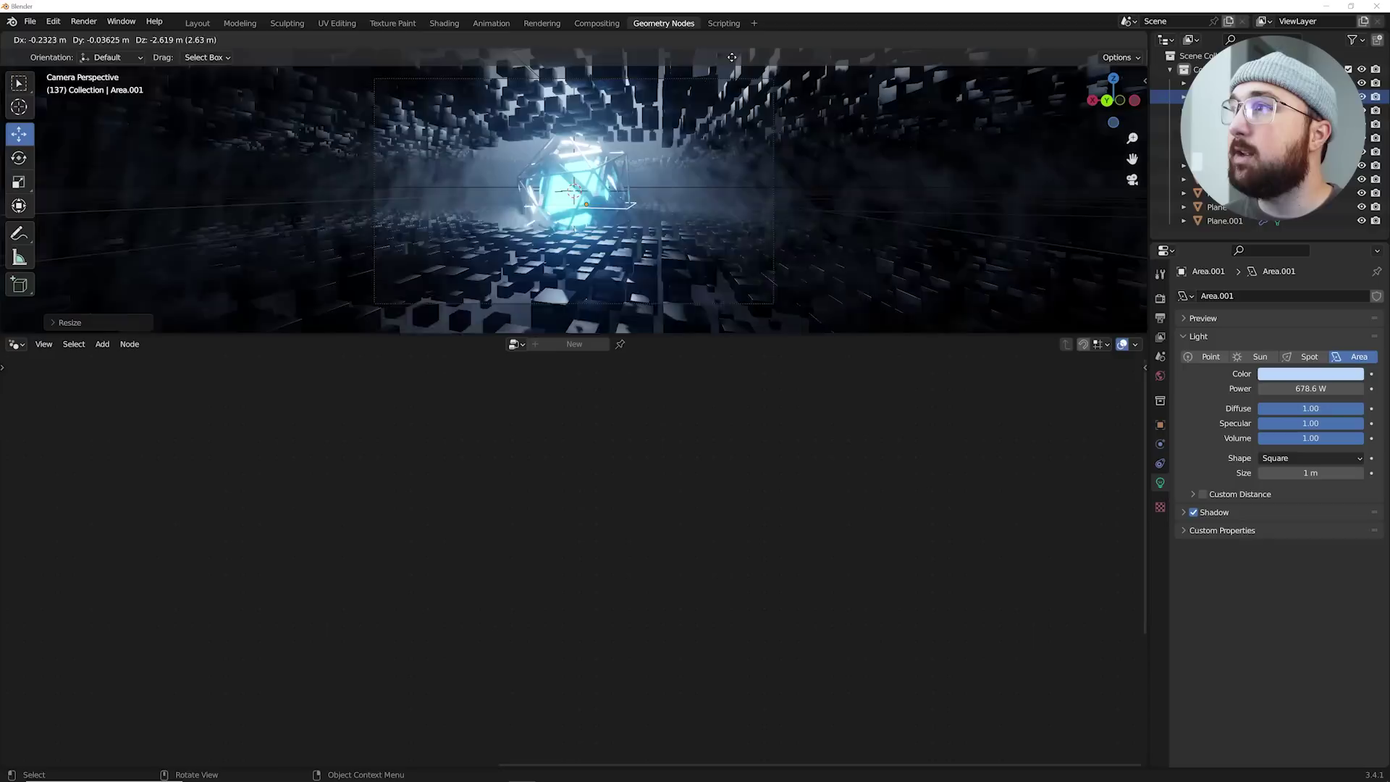
{"action": "left_click", "coordinate": [724, 142]}
{"action": "key", "text": "r"}
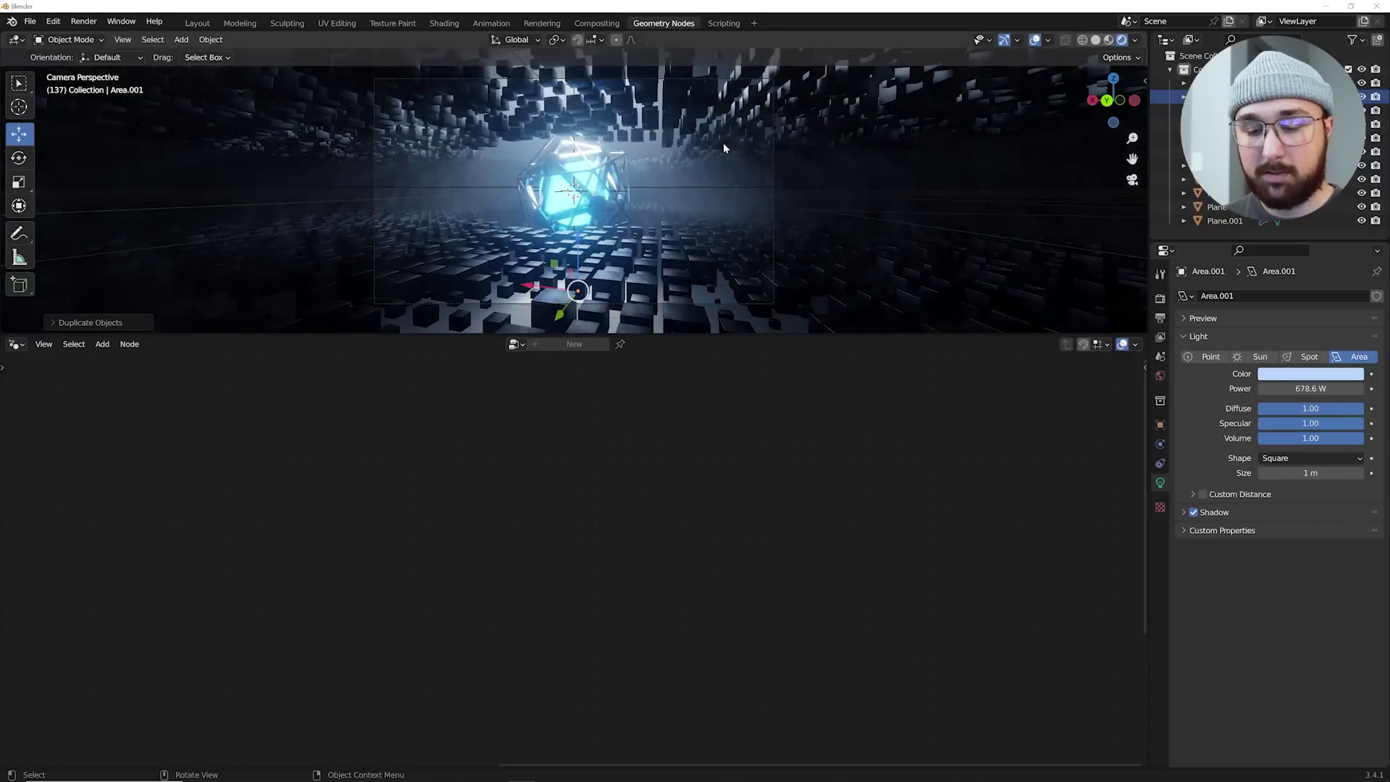
{"action": "type", "text": "180"}
{"action": "key", "text": "Return"}
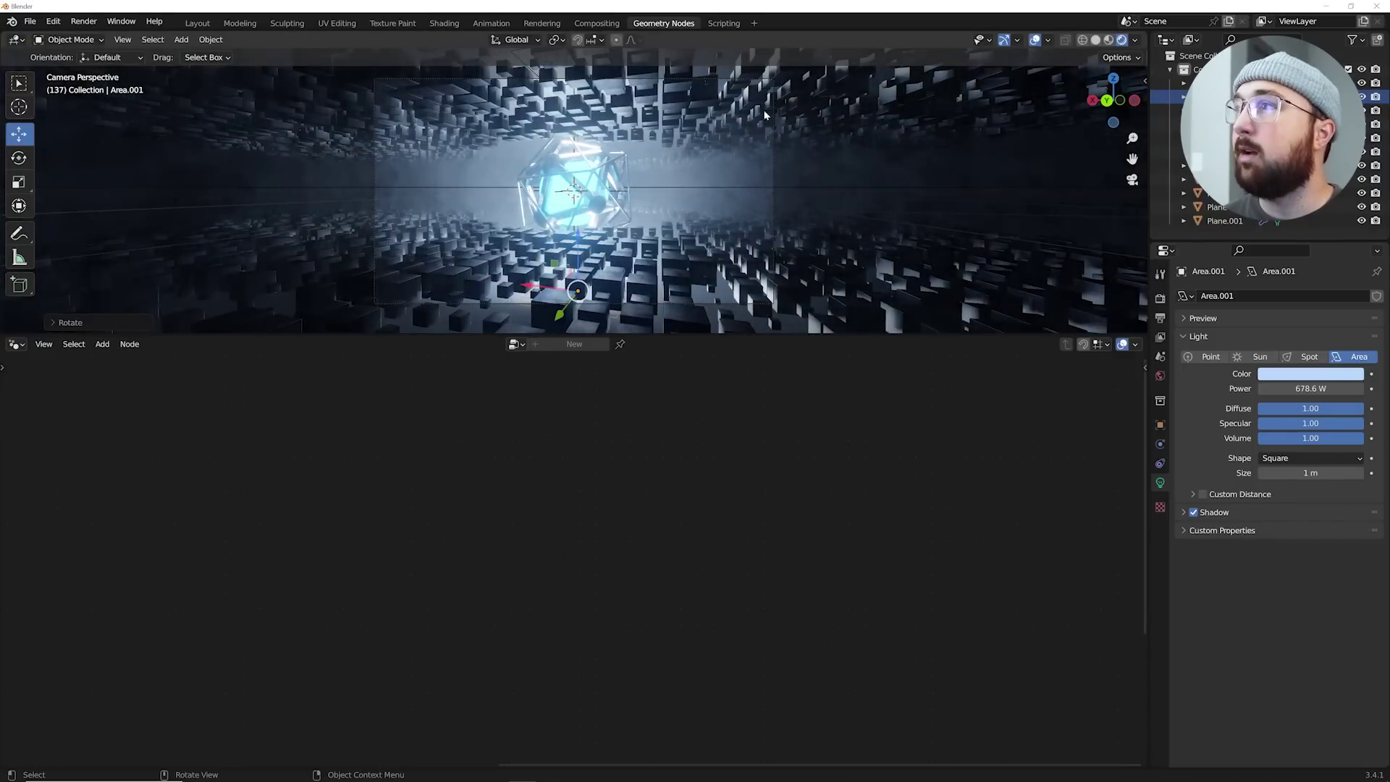
- Set the lower area light's power to 300 W
{"action": "scroll", "coordinate": [726, 146], "scroll_direction": "up", "scroll_amount": 3}
{"action": "left_click", "coordinate": [1321, 391]}
{"action": "type", "text": "30"}
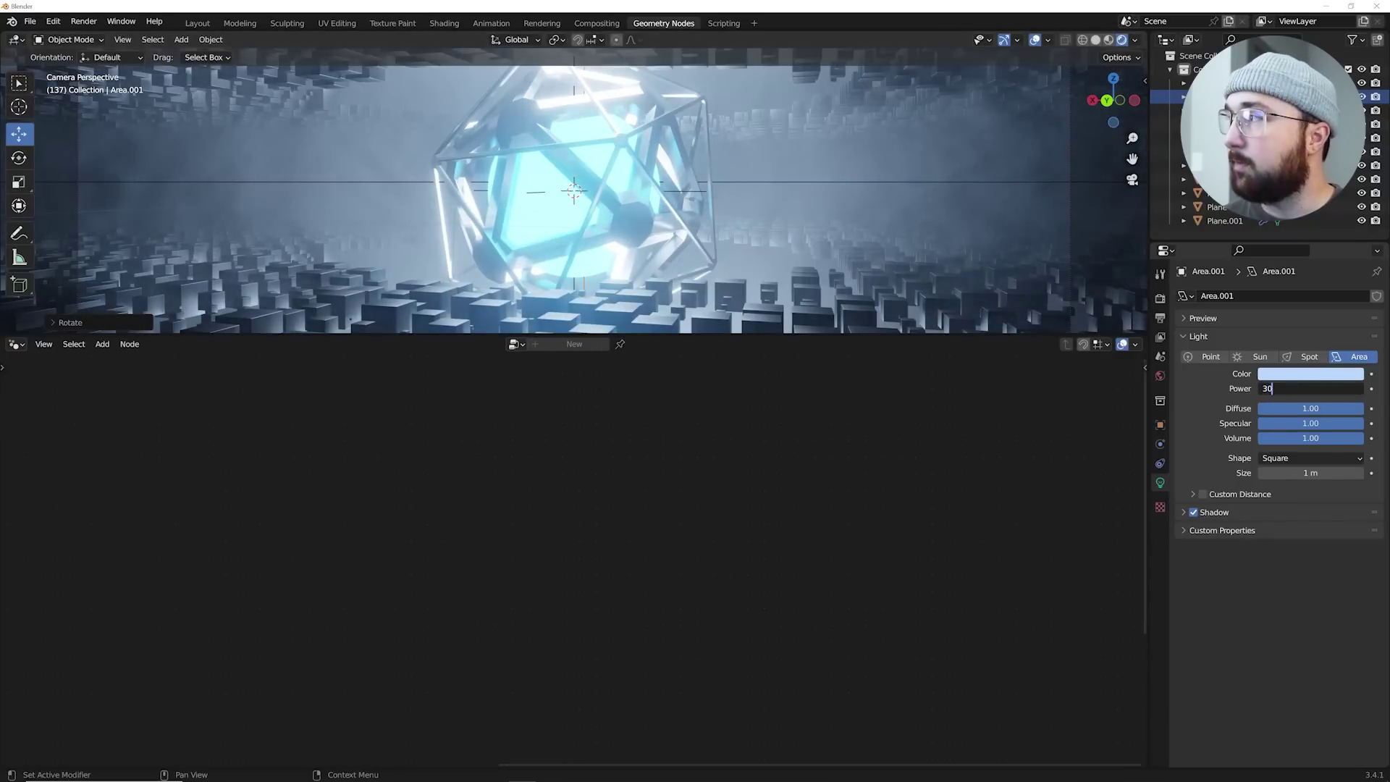
{"action": "type", "text": "0 W"}
{"action": "key", "text": "Return"}
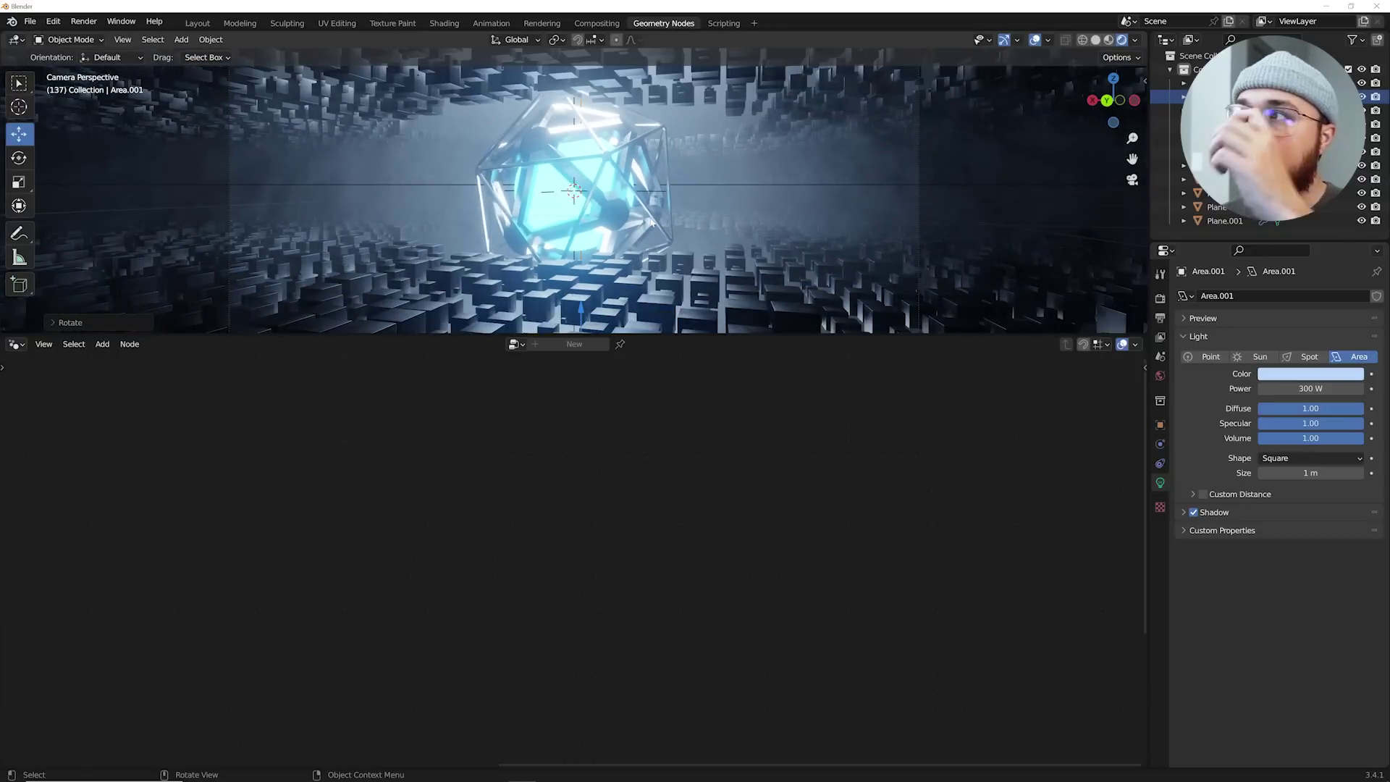
- Select the lower plane of cubes and briefly play back the animation
{"action": "left_click", "coordinate": [605, 297]}
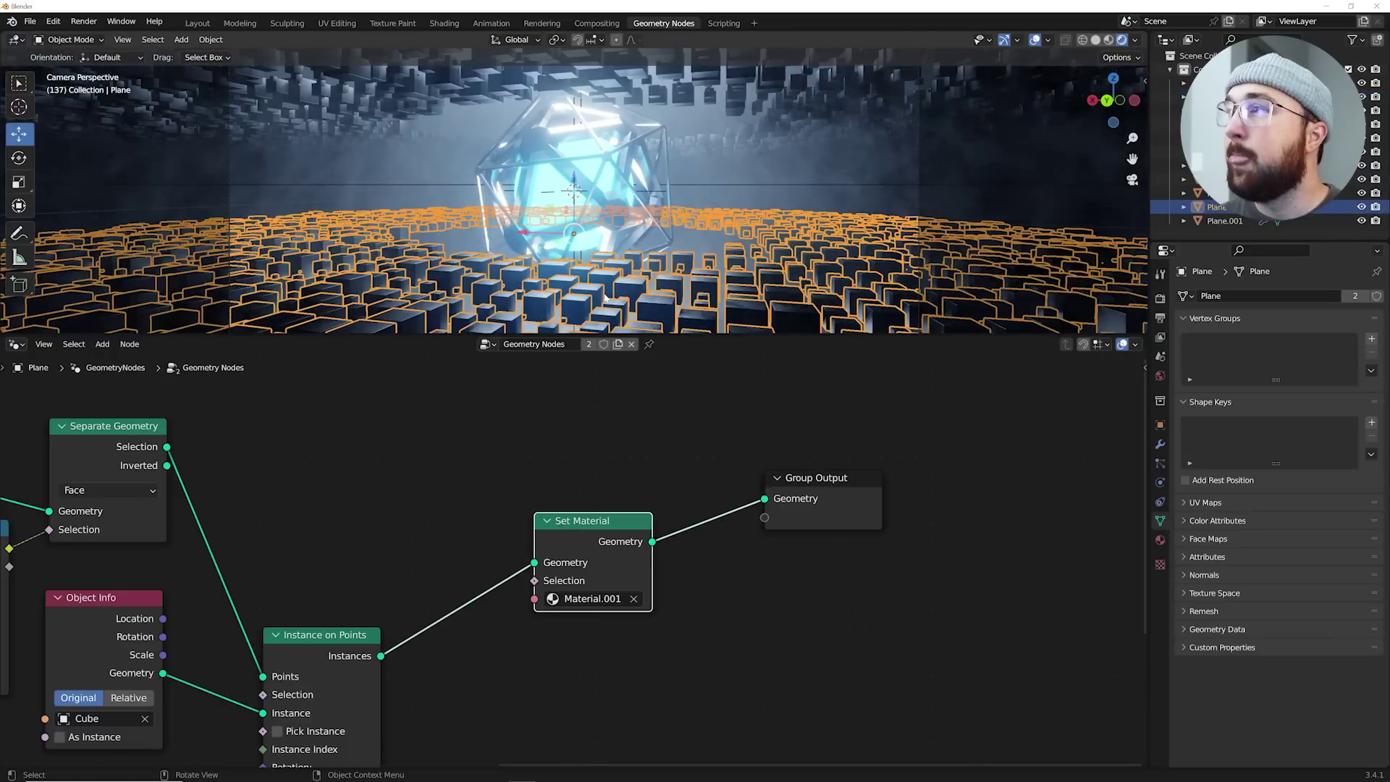
{"action": "key", "text": "space"}
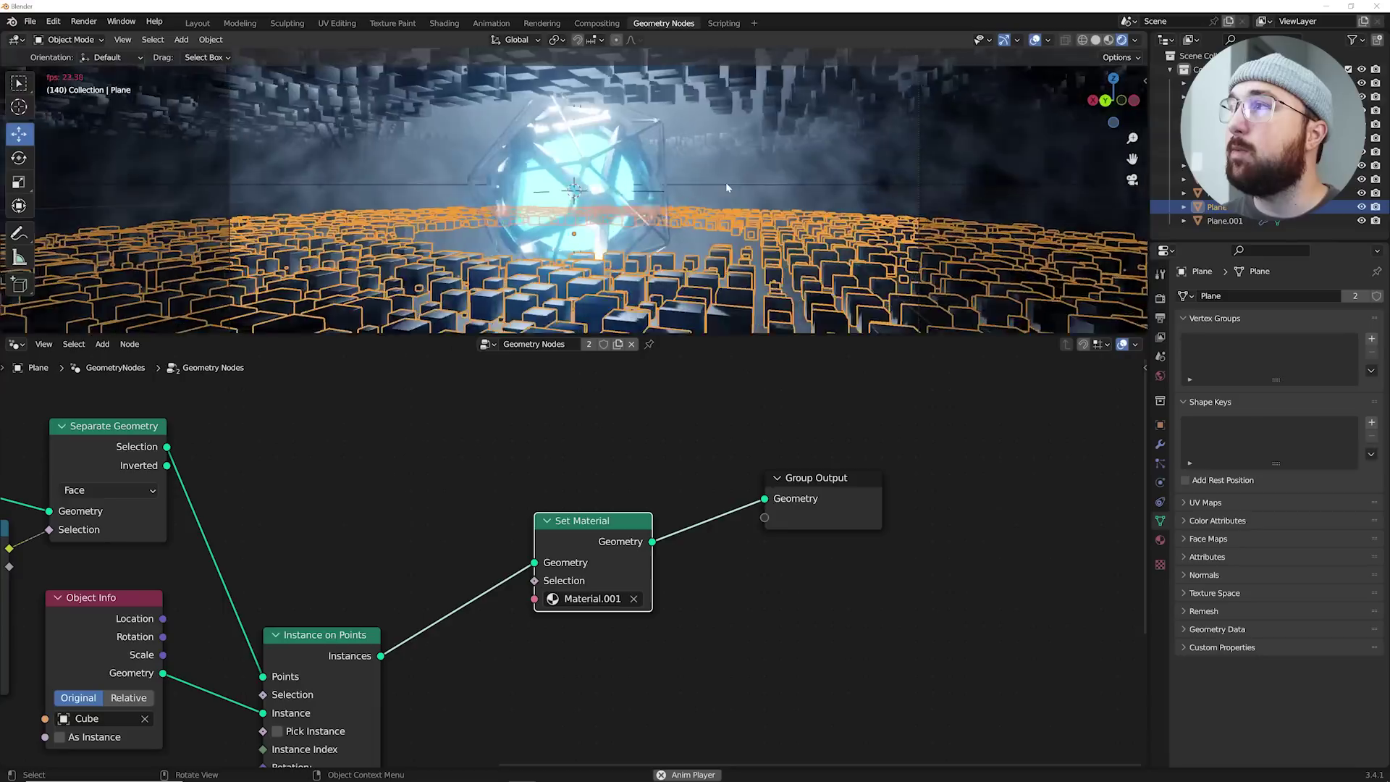
{"action": "key", "text": "space"}
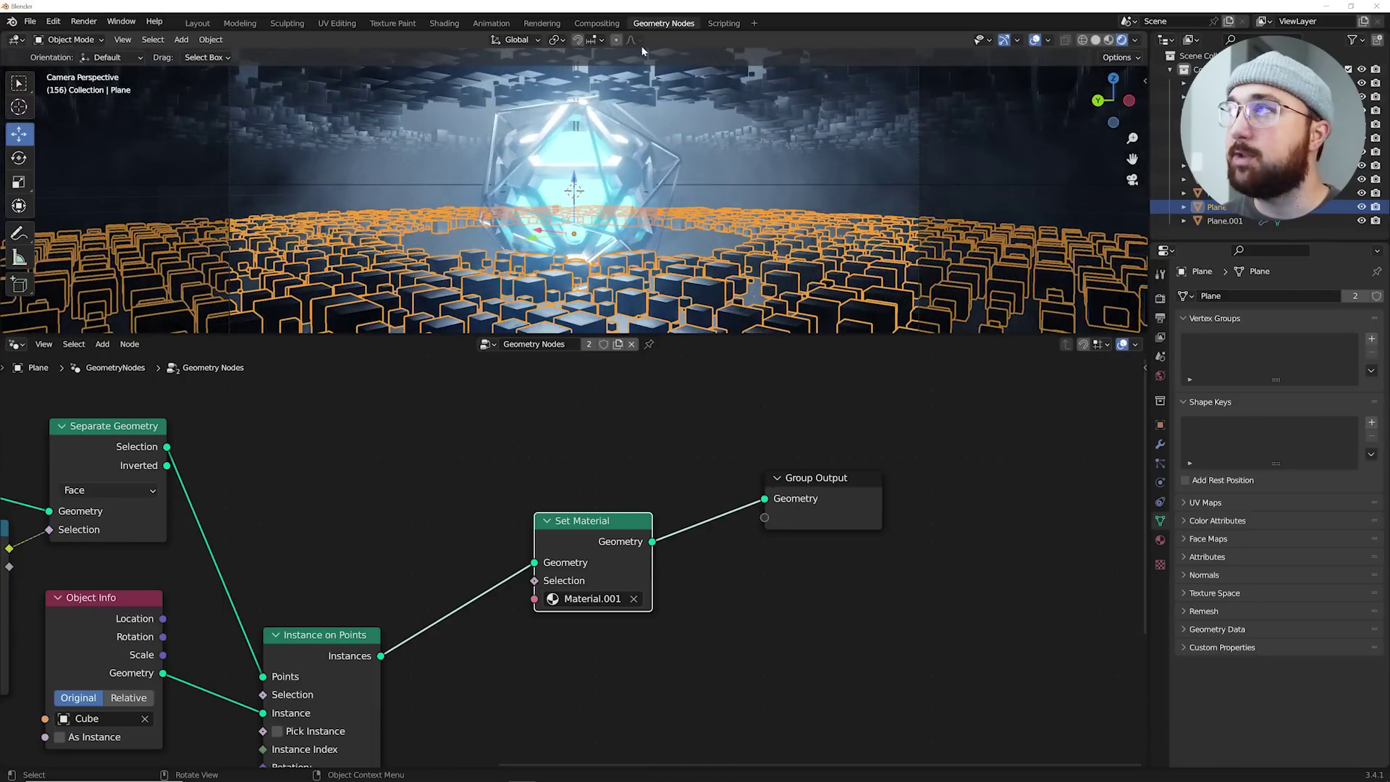
- Show the lower plane's material in the Shading workspace, with the camera view and viewport overlays hidden
{"action": "left_click", "coordinate": [443, 23]}
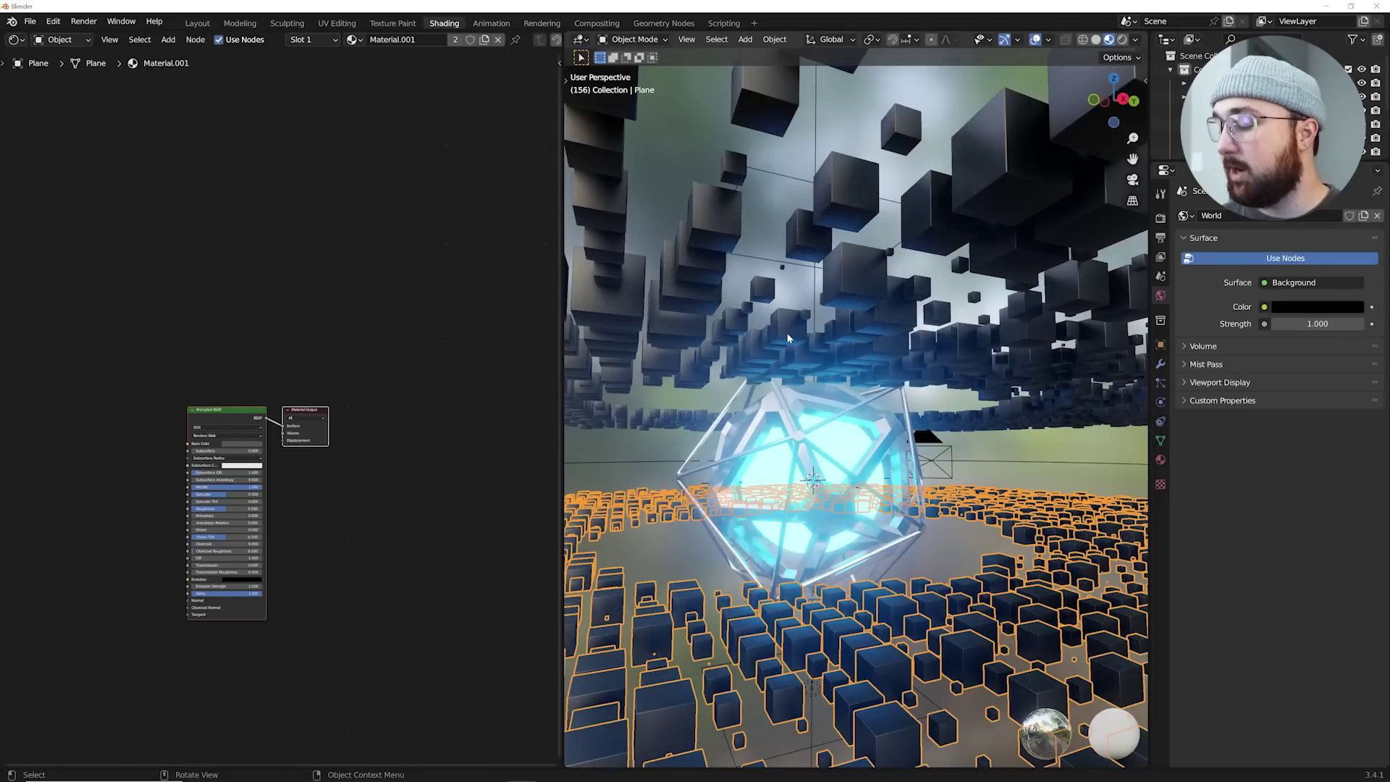
{"action": "key", "text": "KP_0"}
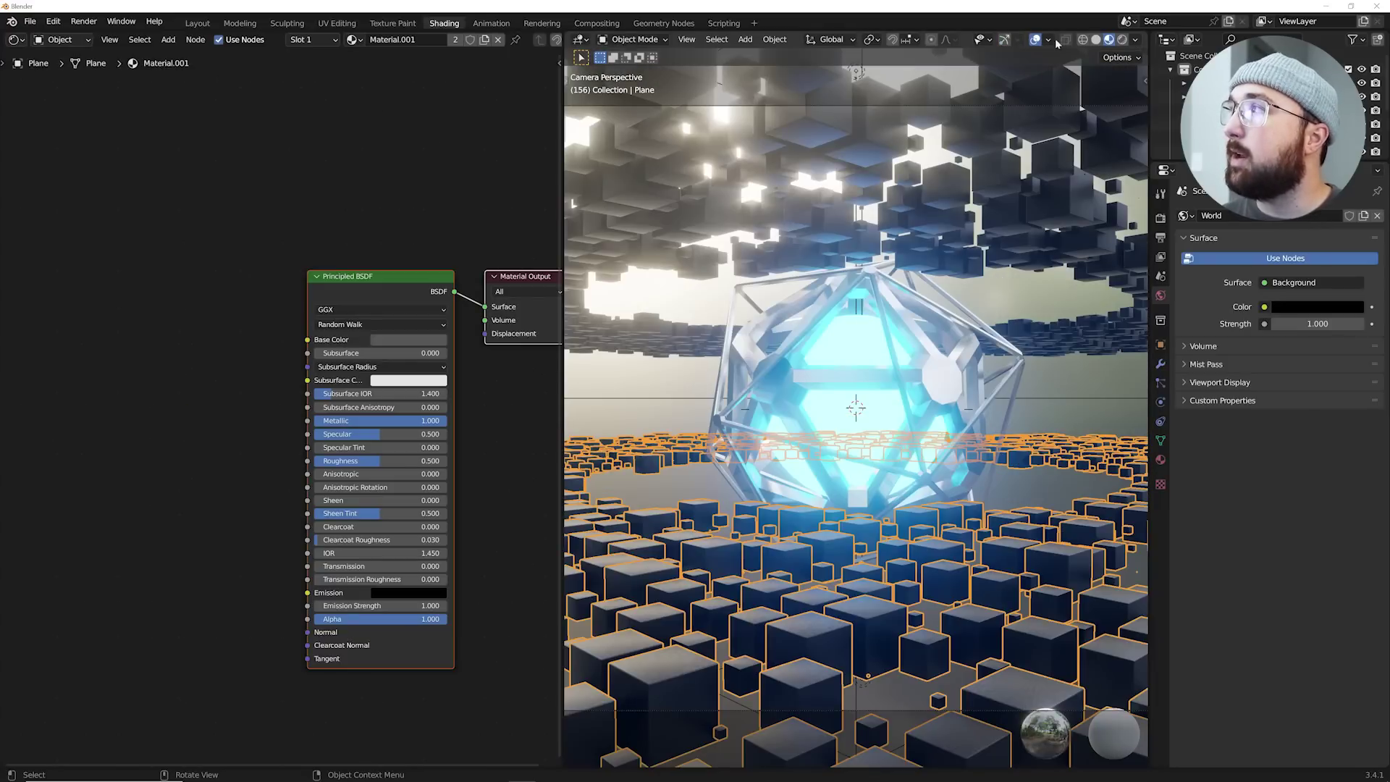
{"action": "left_click", "coordinate": [1036, 41]}
- Add a ColorRamp node to Material.001 and connect its Color to the Principled BSDF's Roughness
{"action": "key", "text": "shift+a"}
{"action": "left_click", "coordinate": [323, 223]}
{"action": "type", "text": "c"}
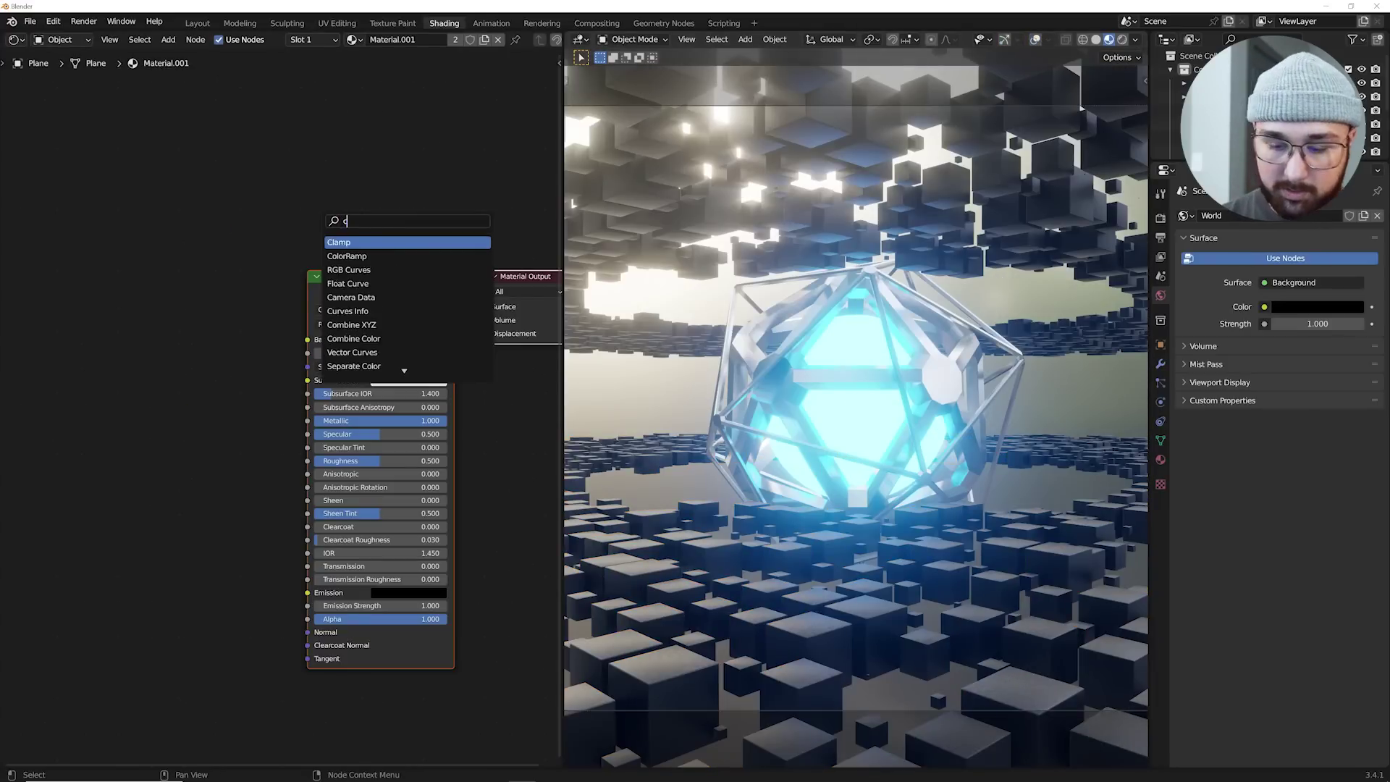
{"action": "type", "text": "ol"}
{"action": "key", "text": "Return"}
{"action": "left_click", "coordinate": [160, 460]}
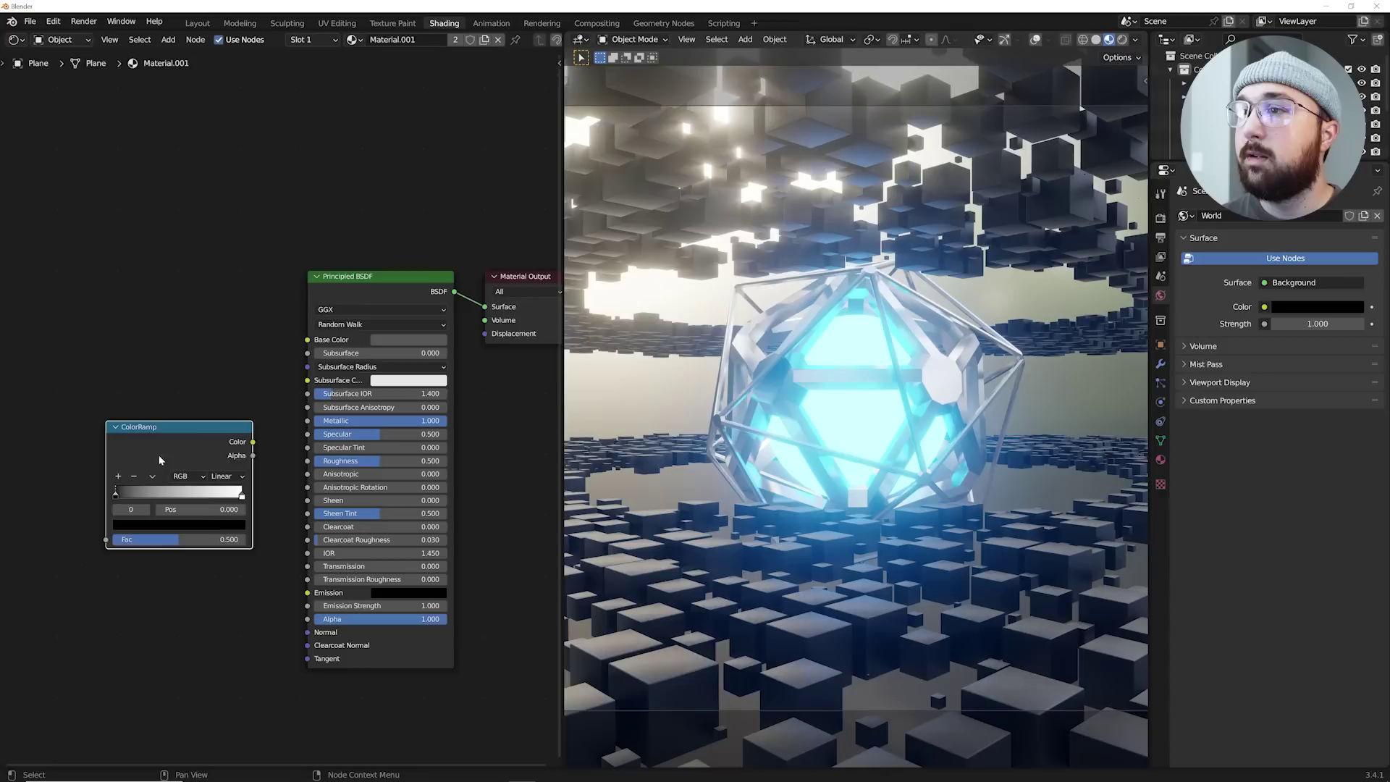
{"action": "left_click_drag", "start_coordinate": [253, 443], "coordinate": [307, 461]}
- Add a Noise Texture node and connect its Fac output to the ColorRamp's Fac input
{"action": "middle_click_drag", "start_coordinate": [149, 462], "coordinate": [264, 453]}
{"action": "key", "text": "shift+a"}
{"action": "left_click", "coordinate": [184, 310]}
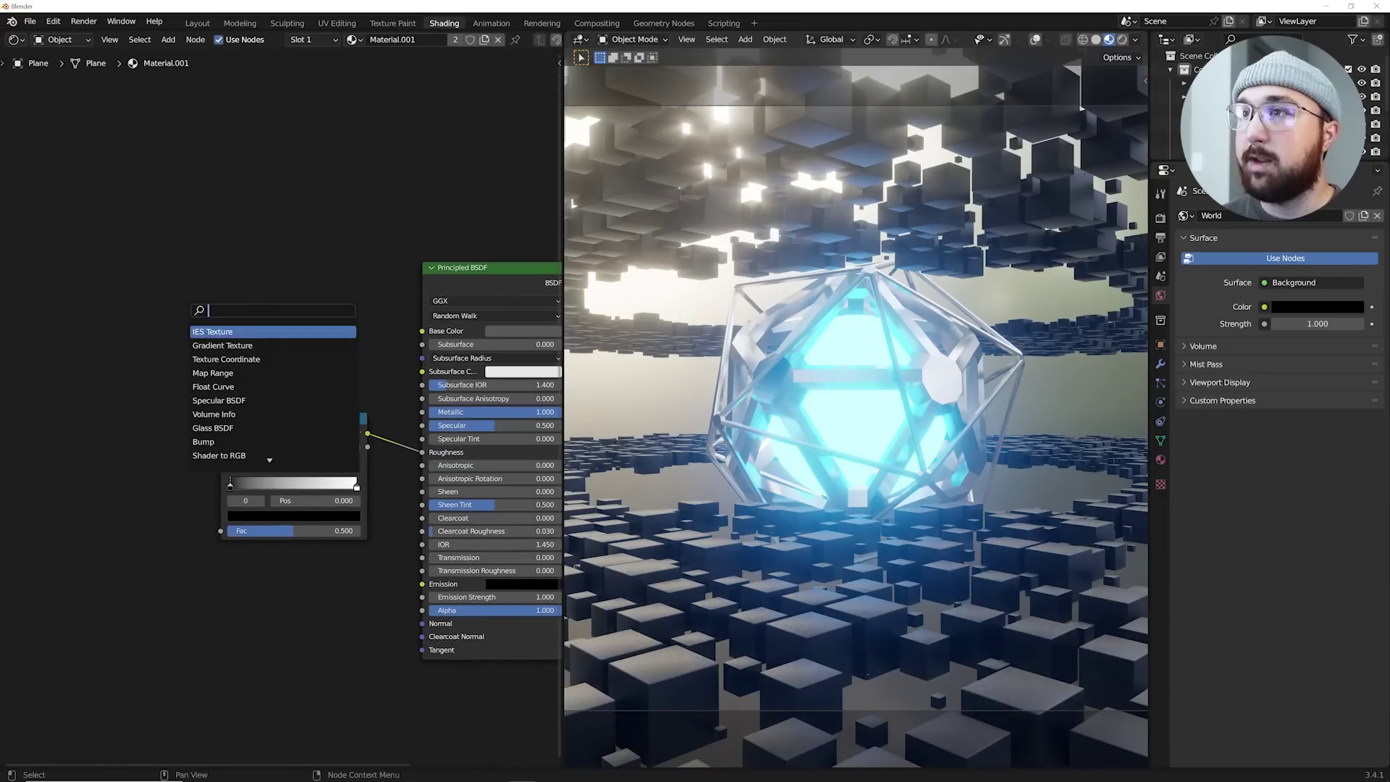
{"action": "type", "text": "noise"}
{"action": "key", "text": "Return"}
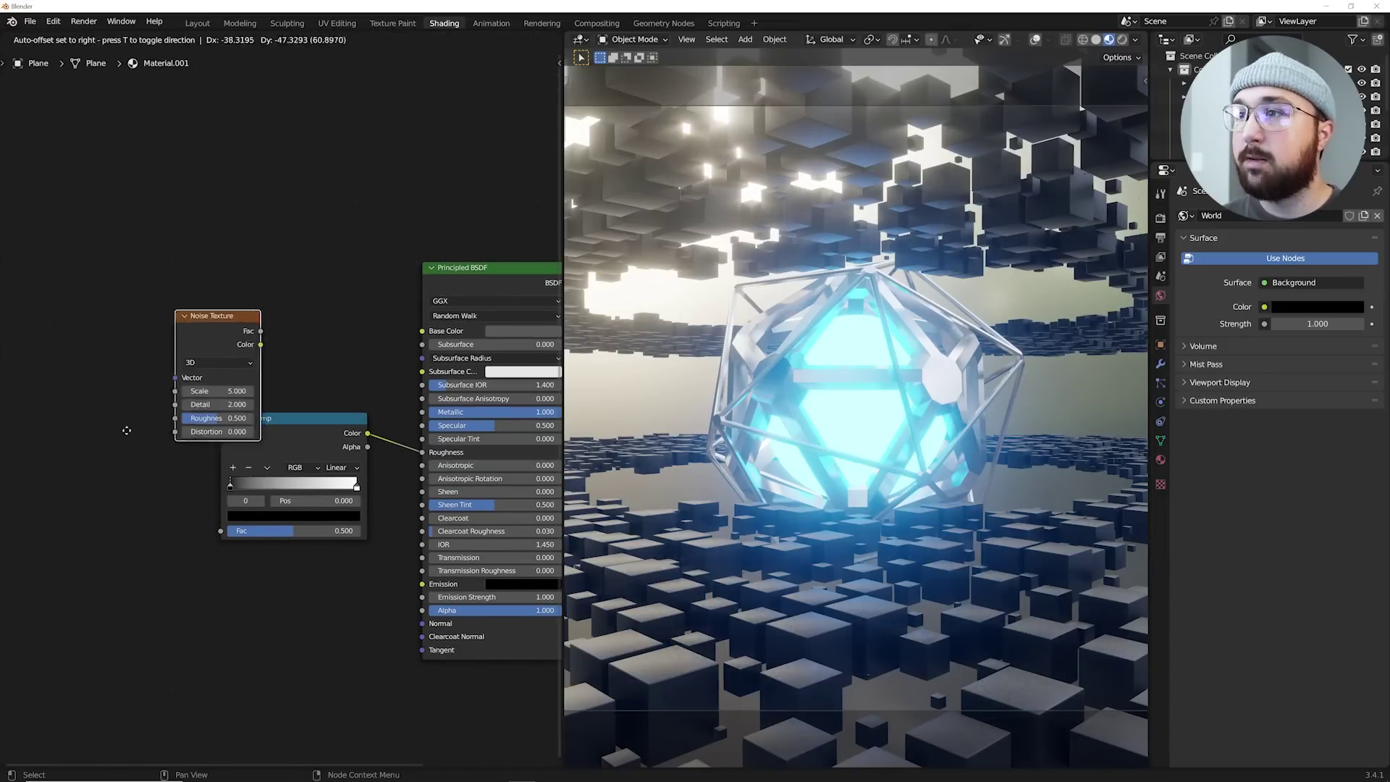
{"action": "left_click_drag", "start_coordinate": [152, 474], "coordinate": [220, 531]}
- Move the ColorRamp's black and white stops inward, close to each other around the middle, for stronger roughness contrast
{"action": "scroll", "coordinate": [190, 408], "scroll_direction": "up", "scroll_amount": 3}
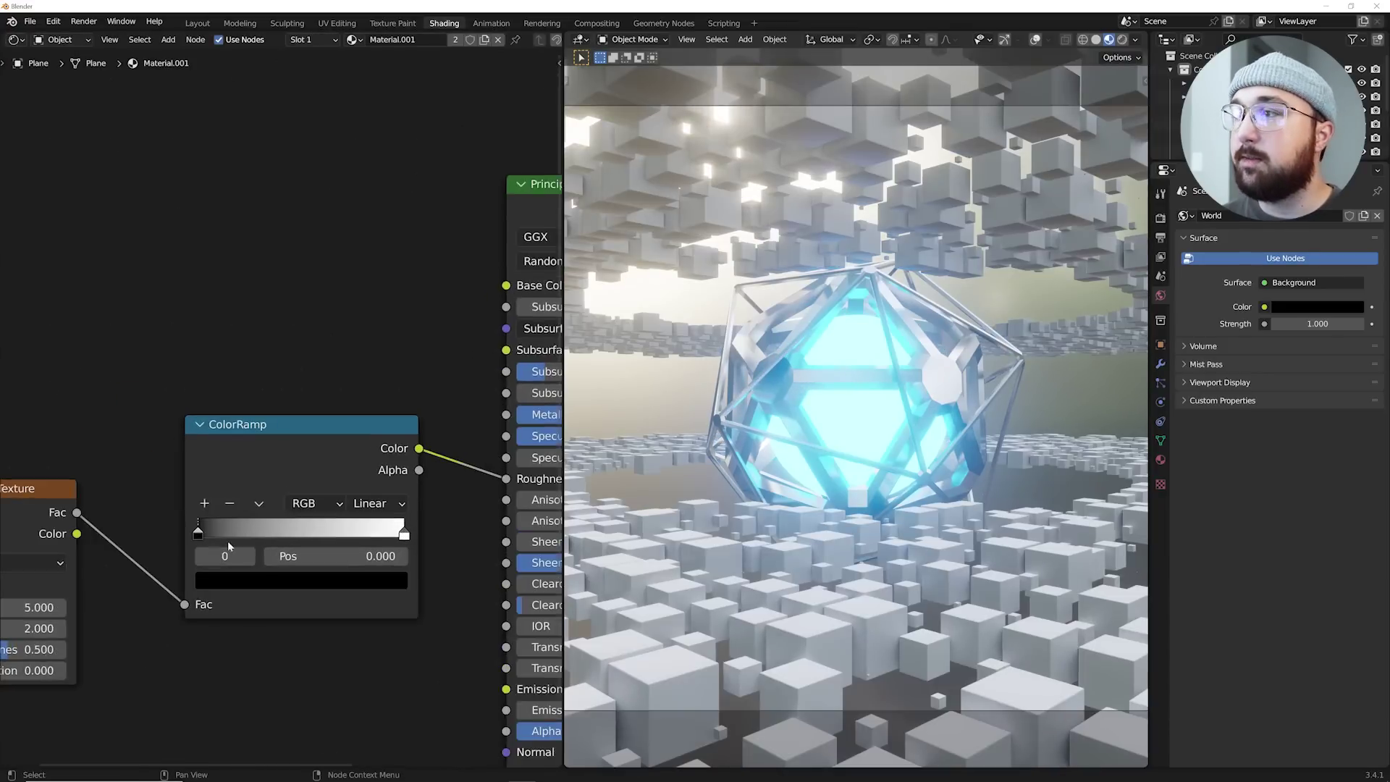
{"action": "scroll", "coordinate": [189, 408], "scroll_direction": "down", "scroll_amount": 1}
{"action": "middle_click_drag", "start_coordinate": [189, 408], "coordinate": [253, 382]}
{"action": "left_click_drag", "start_coordinate": [205, 423], "coordinate": [294, 425]}
{"action": "left_click_drag", "start_coordinate": [410, 426], "coordinate": [319, 425]}
- Set the Noise Texture's Scale to 1 and its Detail to 12
{"action": "middle_click_drag", "start_coordinate": [319, 426], "coordinate": [497, 387]}
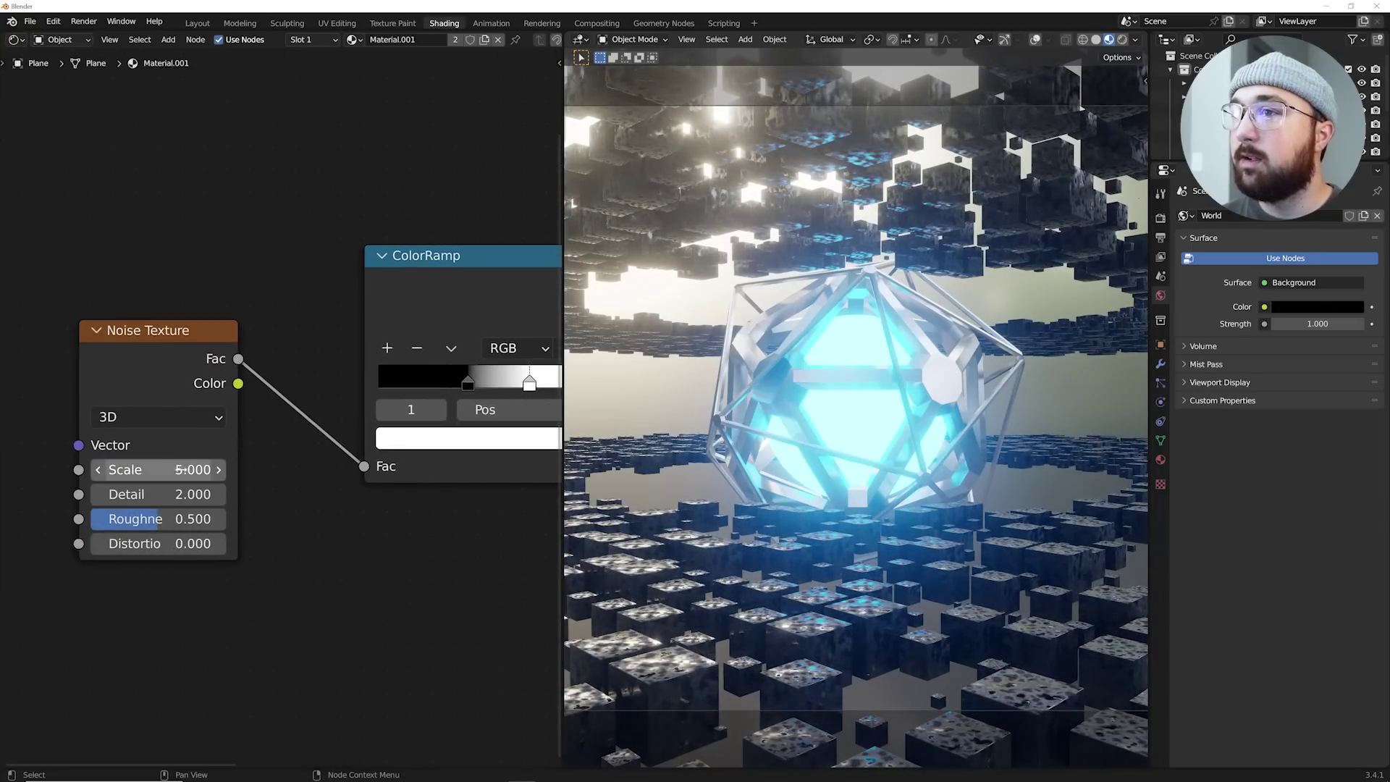
{"action": "left_click", "coordinate": [158, 469]}
{"action": "type", "text": "1"}
{"action": "key", "text": "Return"}
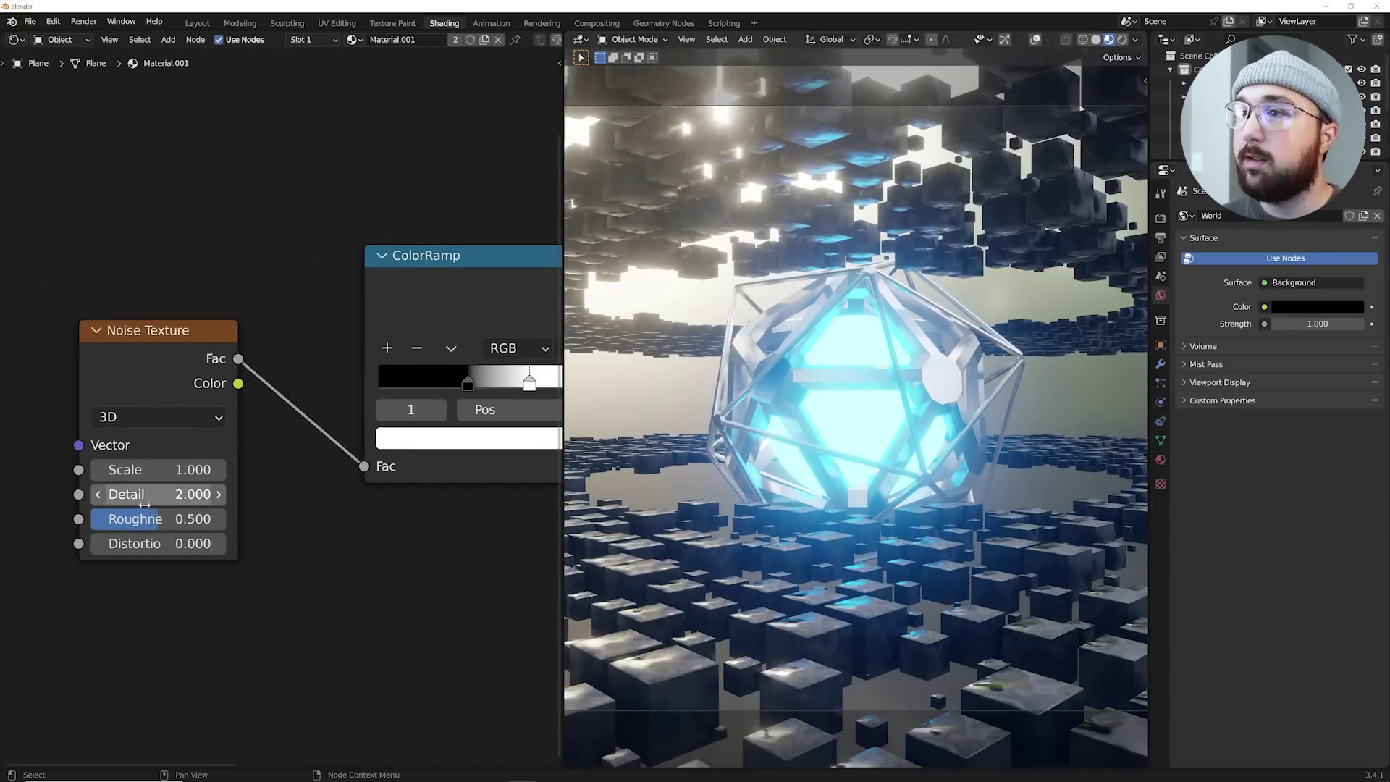
{"action": "left_click", "coordinate": [160, 495]}
{"action": "type", "text": "12"}
{"action": "key", "text": "Return"}
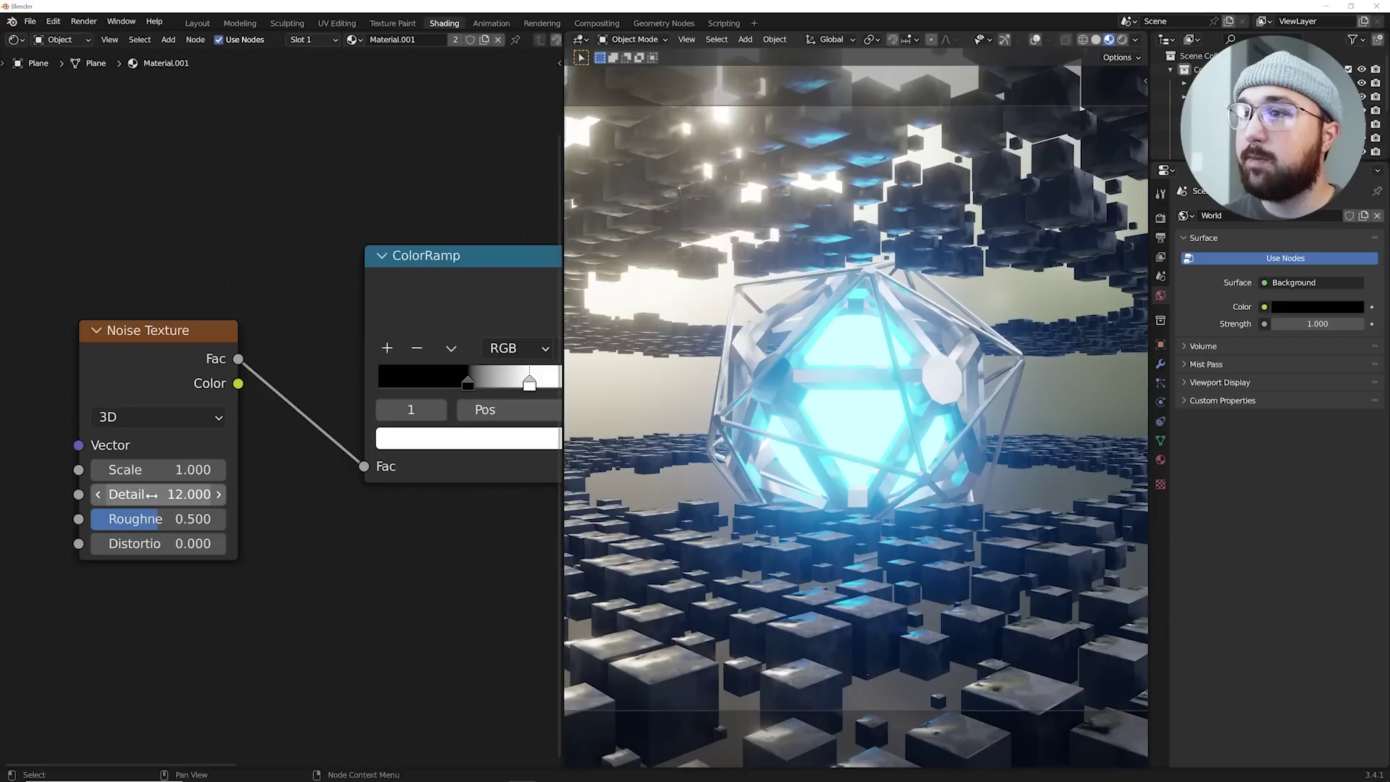
- Raise the Noise Texture's Roughness to 0.759 and move the ColorRamp's white stop to position 0.718
{"action": "left_click_drag", "start_coordinate": [152, 519], "coordinate": [193, 519]}
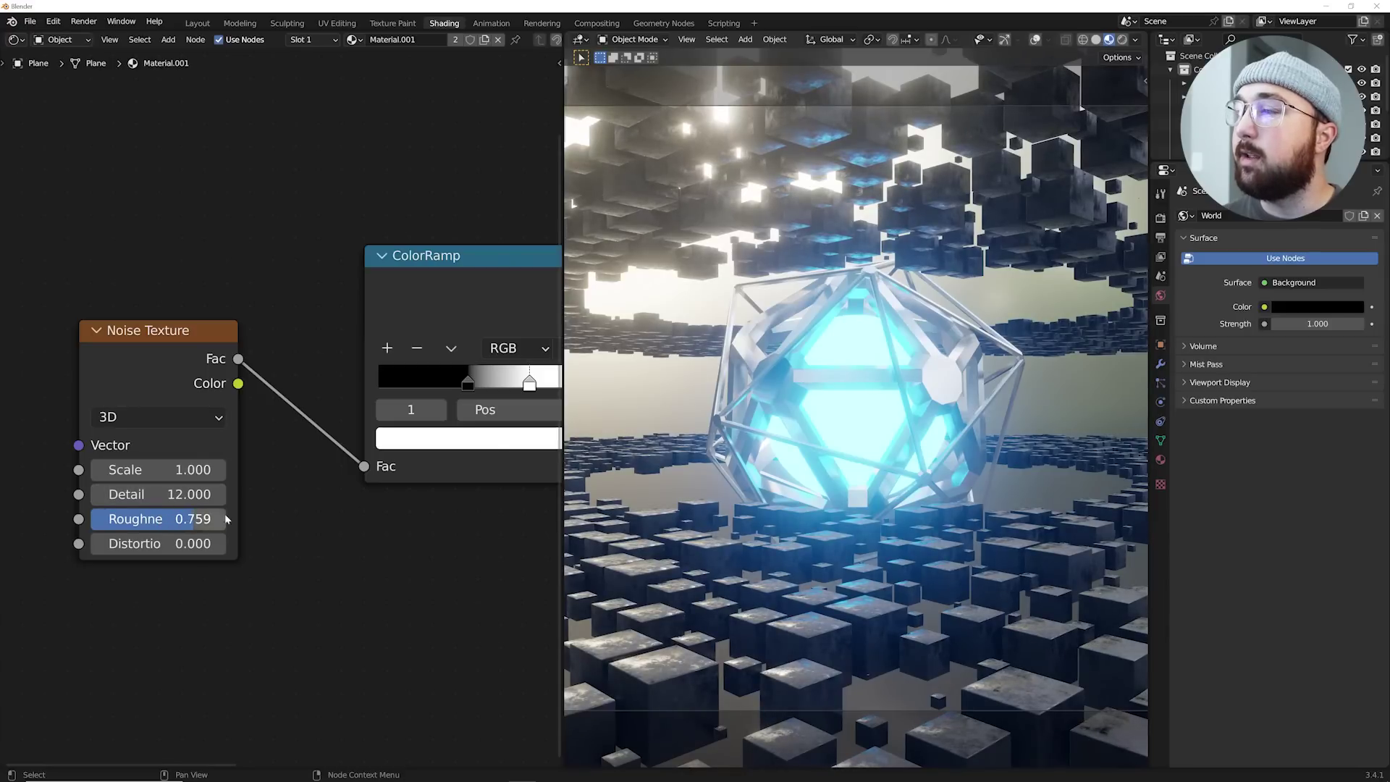
{"action": "middle_click_drag", "start_coordinate": [527, 379], "coordinate": [391, 392]}
{"action": "left_click_drag", "start_coordinate": [391, 392], "coordinate": [418, 396]}
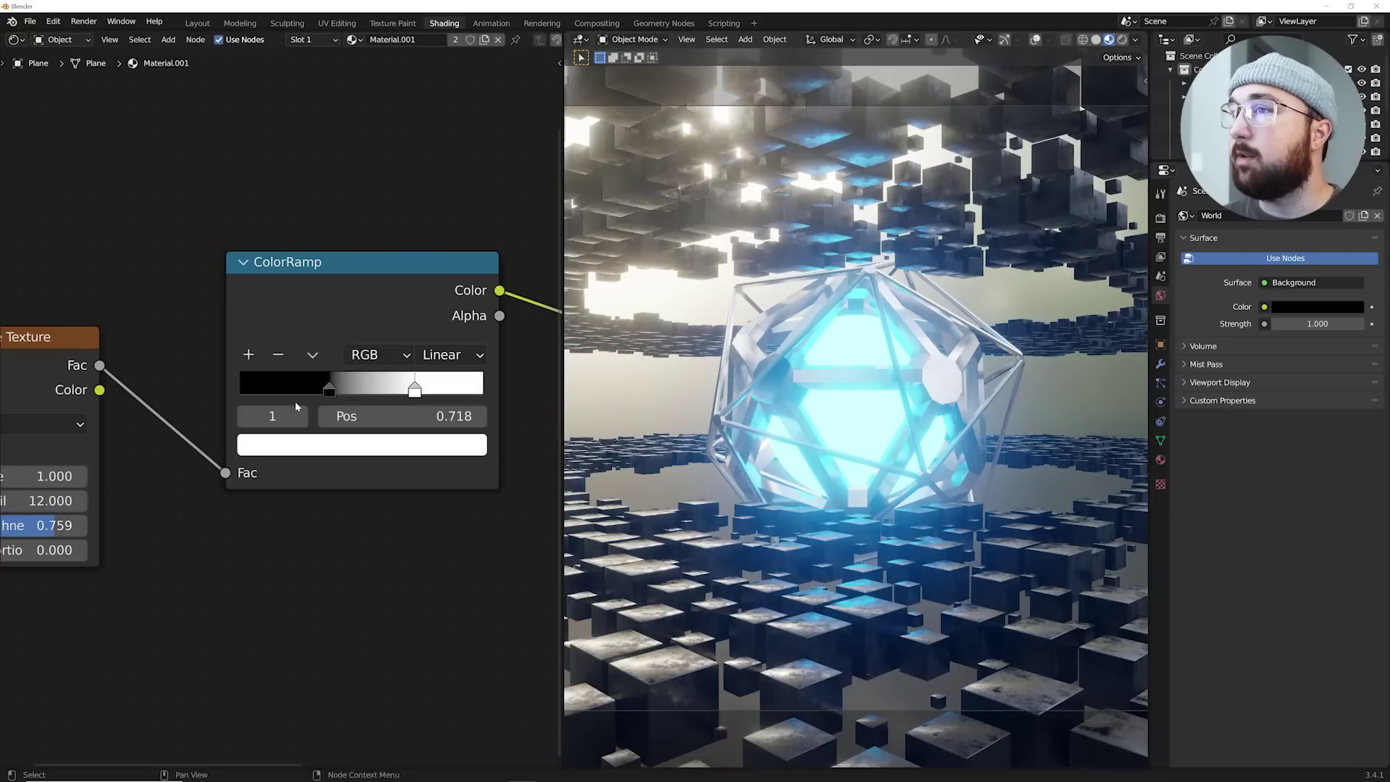
- Copy the Noise Texture and ColorRamp nodes into the icosphere frame's Material.002 and connect the ramp's Color to Roughness
{"action": "scroll", "coordinate": [295, 407], "scroll_direction": "down", "scroll_amount": 2}
{"action": "left_click_drag", "start_coordinate": [134, 254], "coordinate": [371, 475]}
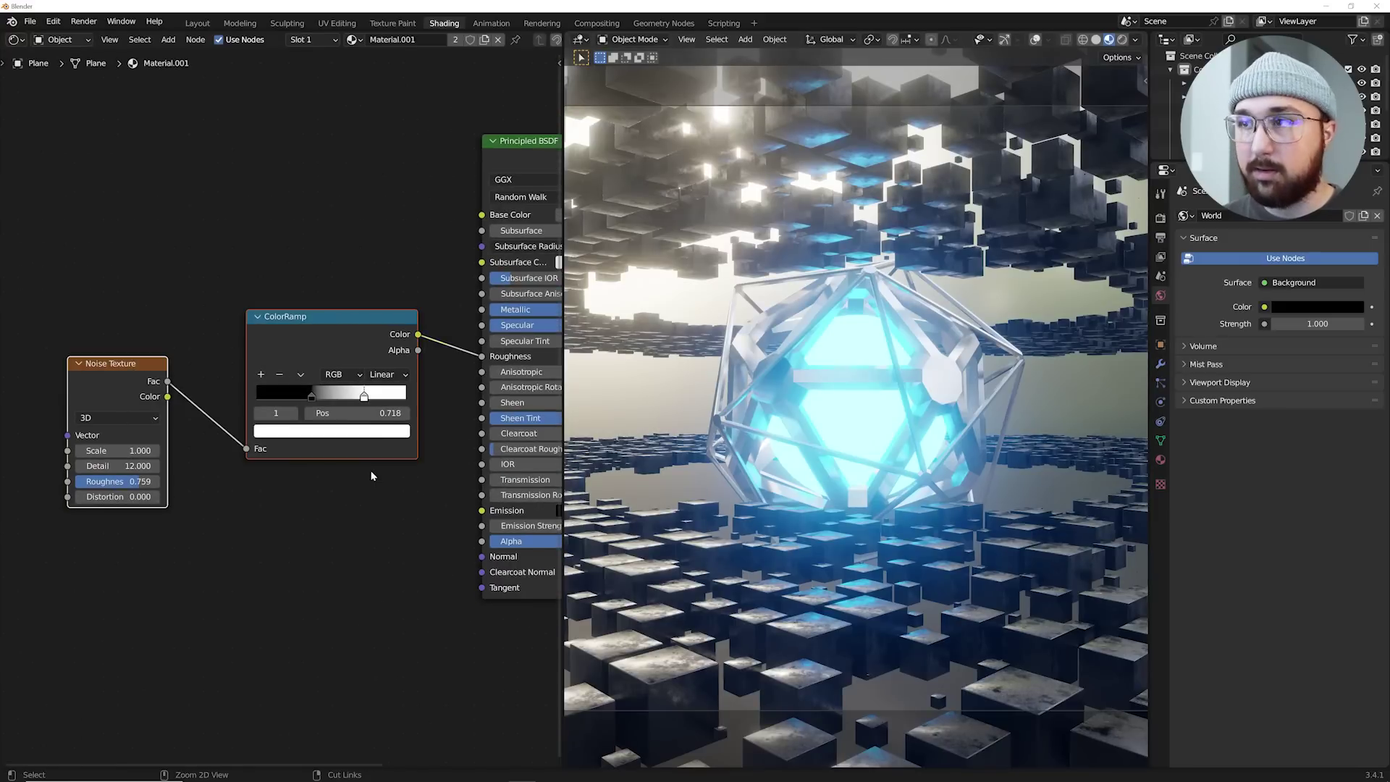
{"action": "left_click", "coordinate": [945, 386]}
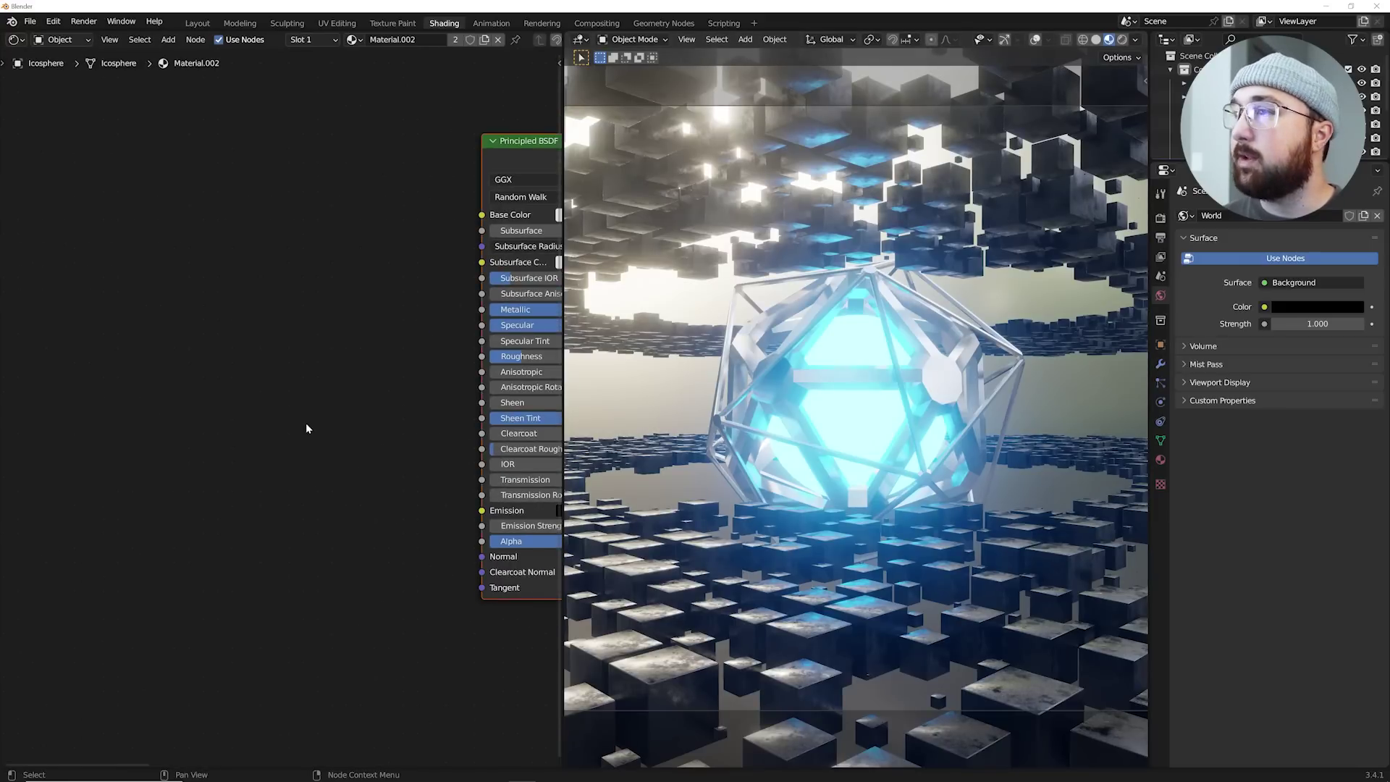
{"action": "key", "text": "ctrl+v"}
{"action": "left_click_drag", "start_coordinate": [418, 334], "coordinate": [483, 356]}
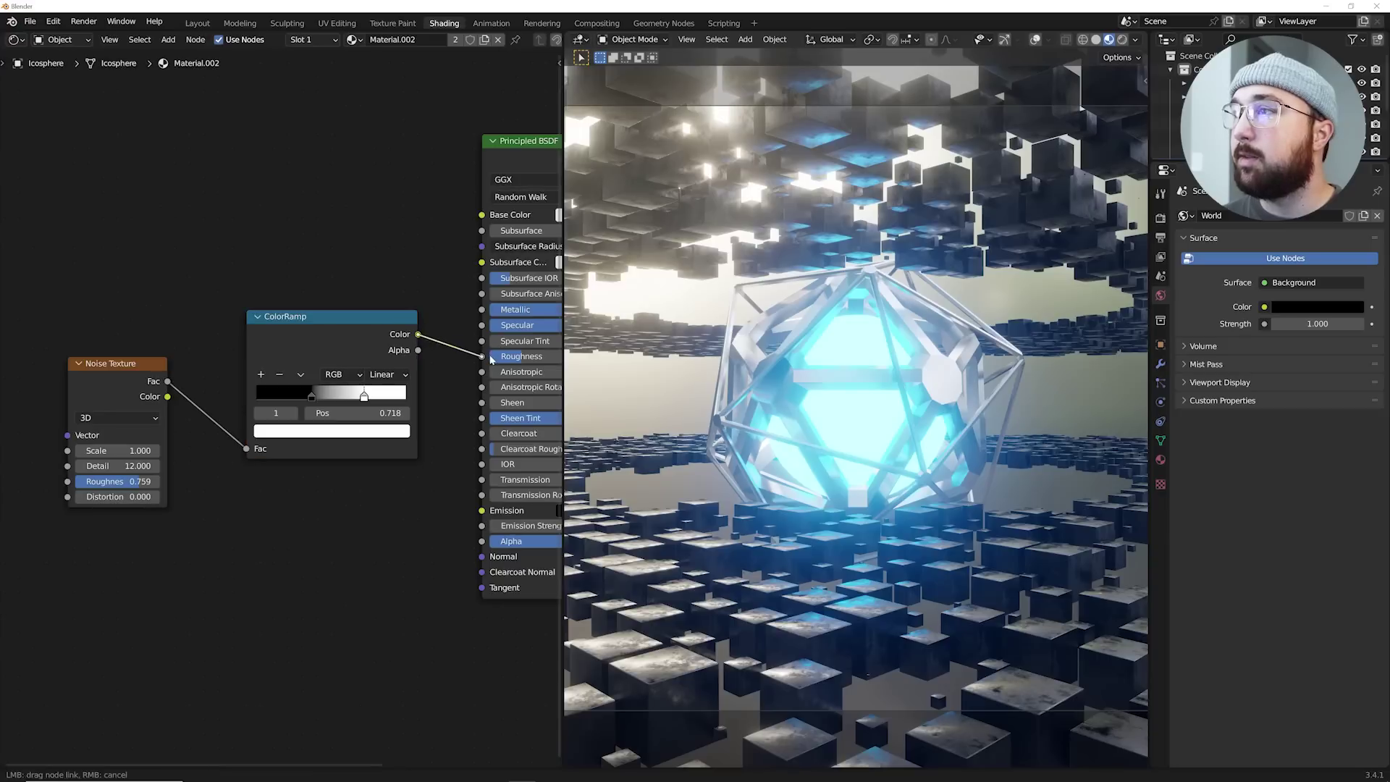
- Select the glowing inner icosphere and bring its Emission node into view
{"action": "left_click", "coordinate": [856, 414]}
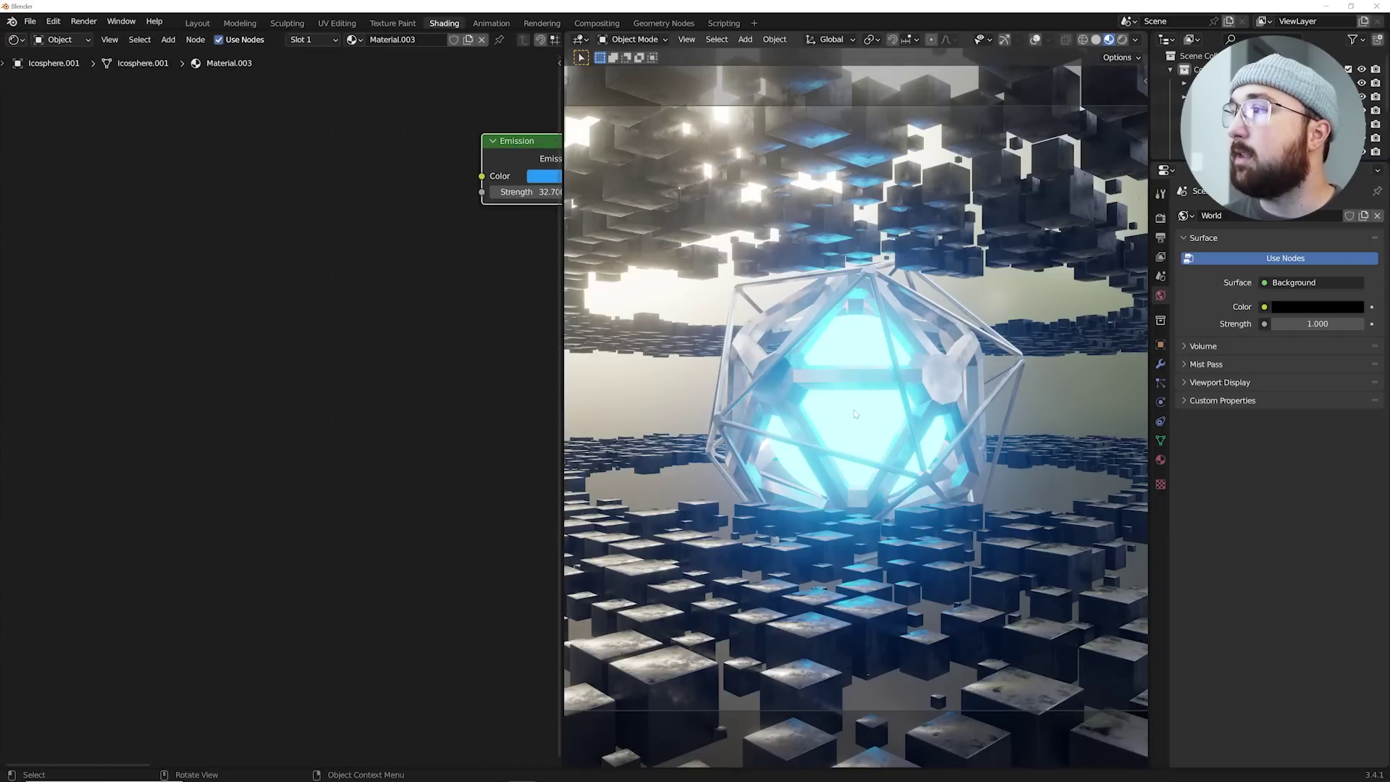
{"action": "middle_click_drag", "start_coordinate": [391, 261], "coordinate": [347, 352]}
{"action": "scroll", "coordinate": [363, 376], "scroll_direction": "up", "scroll_amount": 4}
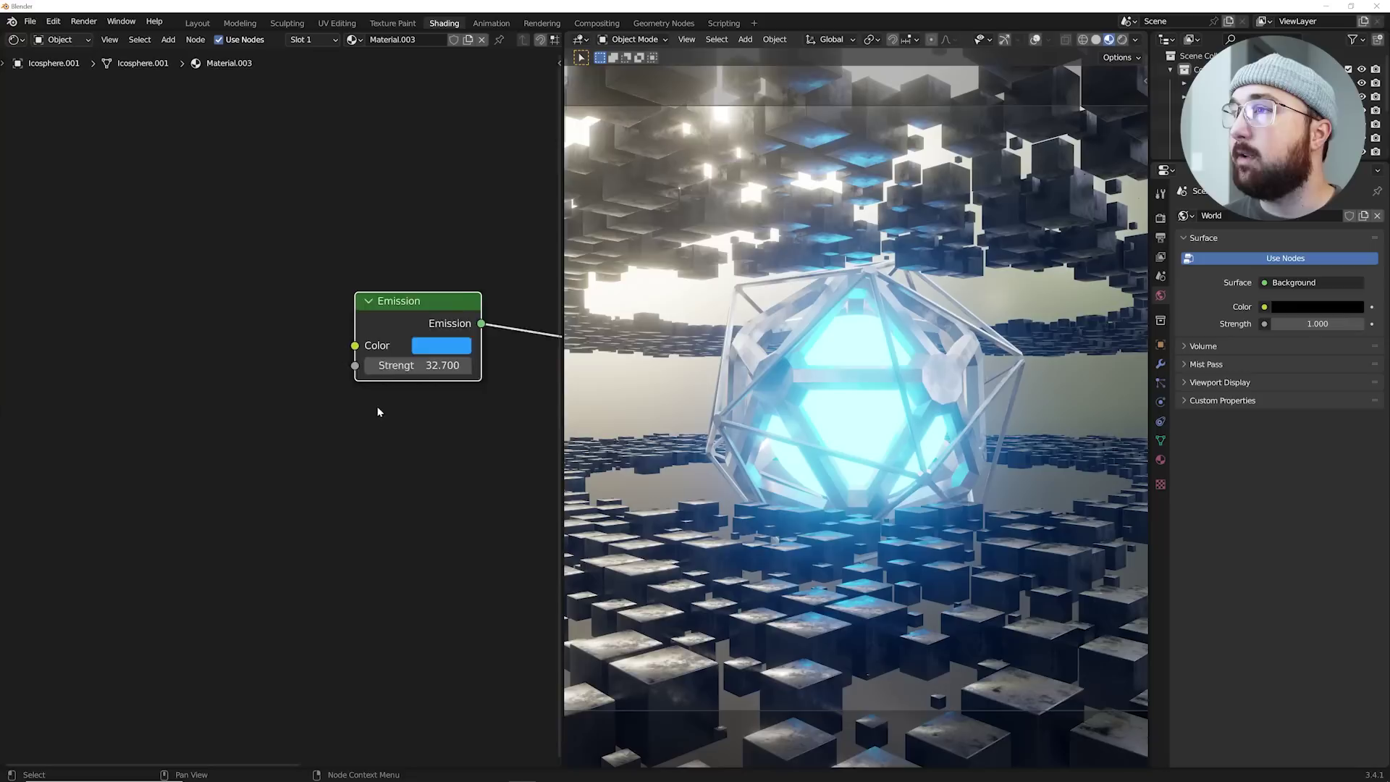
{"action": "key", "text": "shift+a"}
{"action": "left_click", "coordinate": [297, 222]}
{"action": "key", "text": "Escape"}
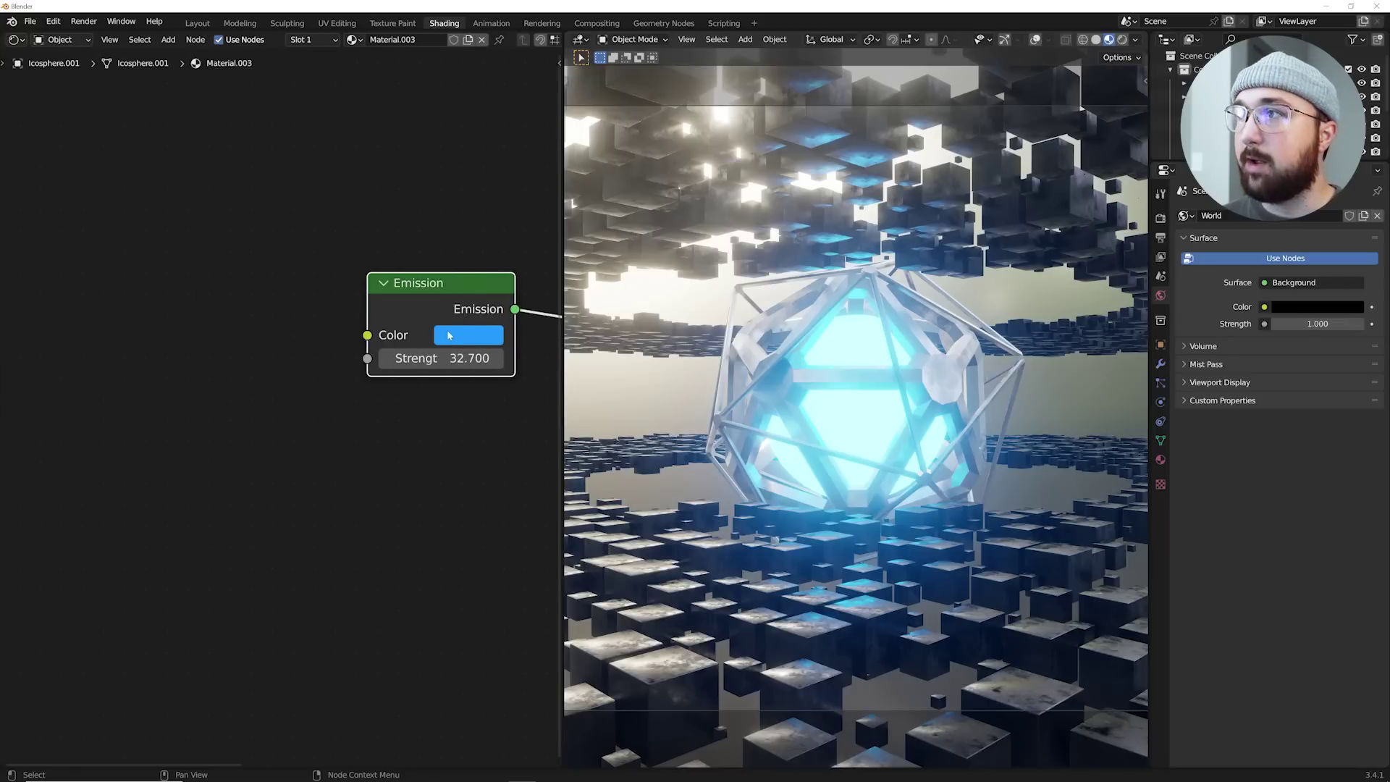
- Copy the hex value 2099FF from the Emission node's color
{"action": "left_click", "coordinate": [450, 335]}
{"action": "left_click", "coordinate": [539, 241]}
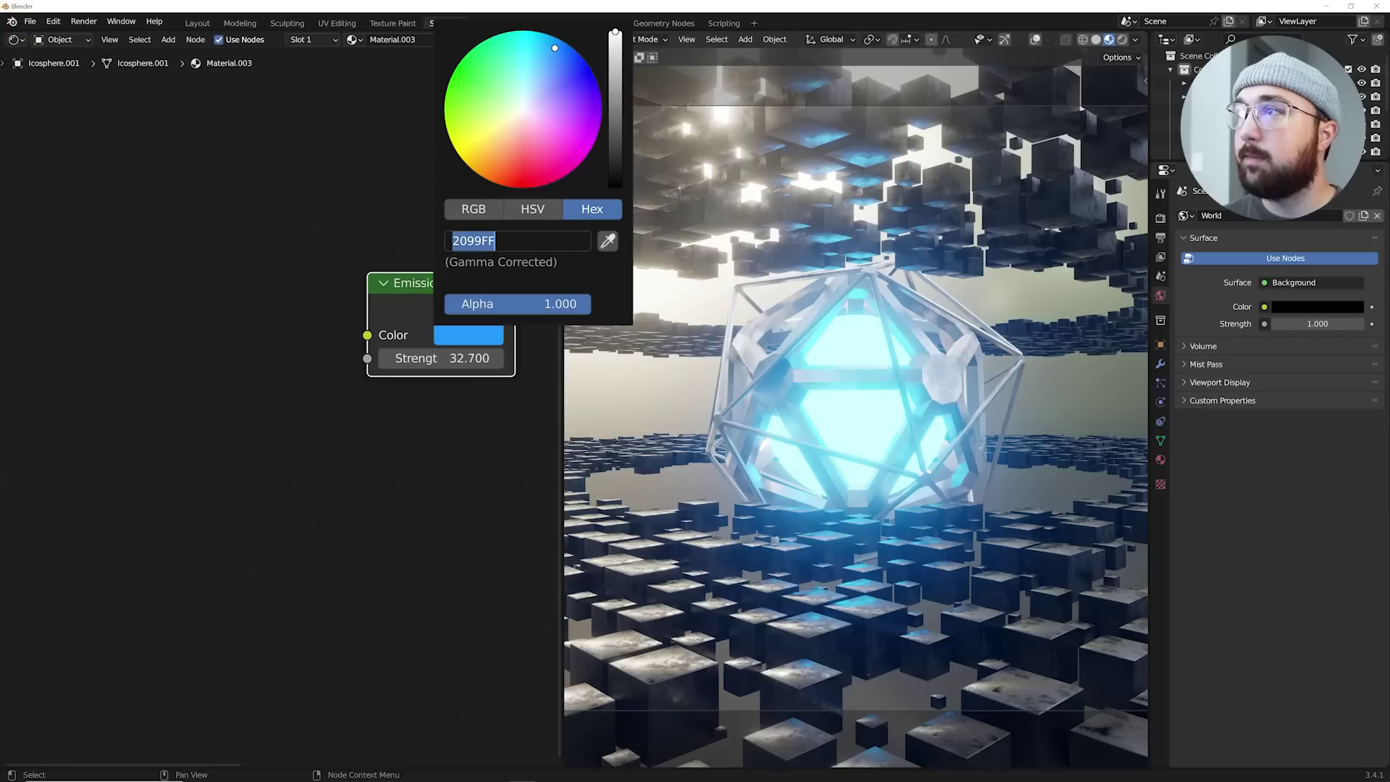
{"action": "key", "text": "ctrl+c"}
{"action": "left_click", "coordinate": [273, 250]}
- Add a ColorRamp node before the Emission node in the inner icosphere's material
{"action": "key", "text": "shift+a"}
{"action": "left_click", "coordinate": [275, 247]}
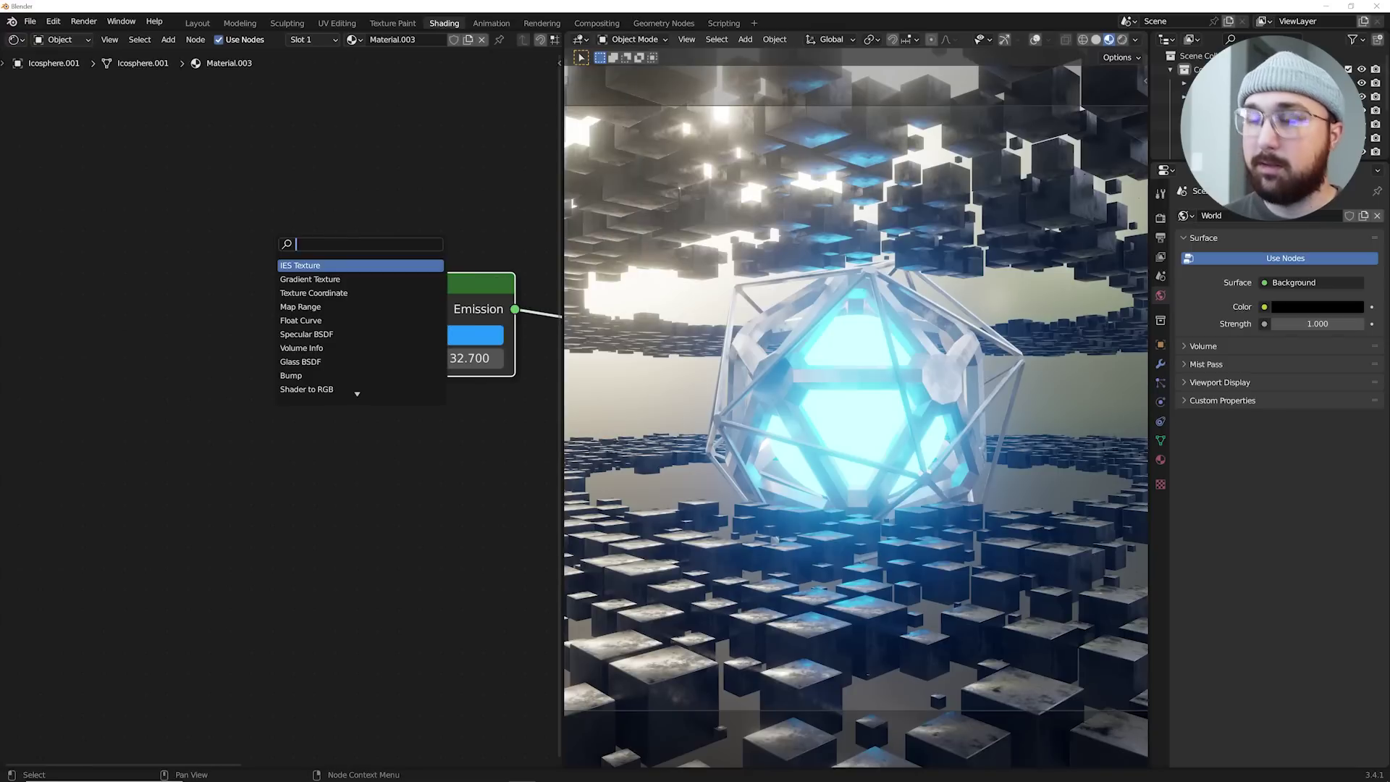
{"action": "type", "text": "co"}
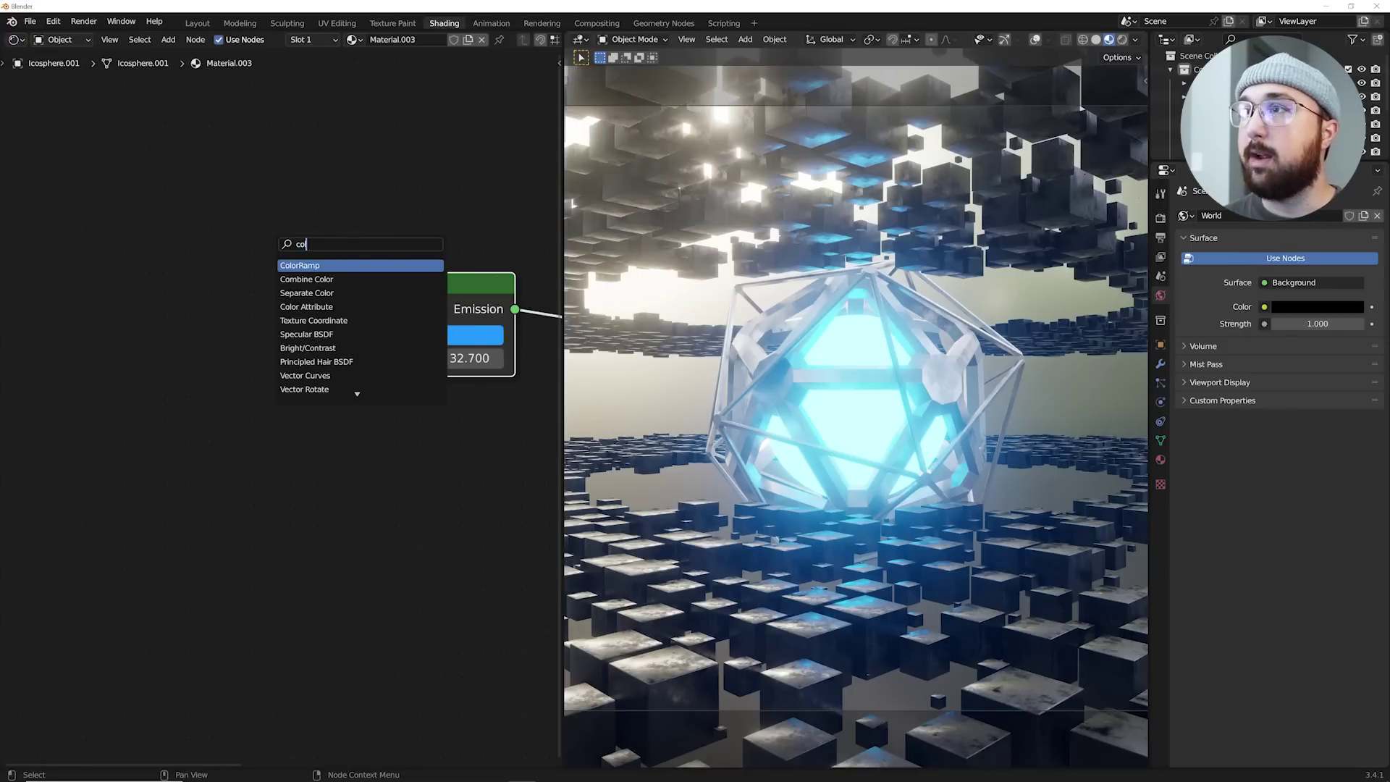
{"action": "key", "text": "Return"}
{"action": "left_click", "coordinate": [116, 334]}
- Add a Layer Weight node, connect its Facing to the ColorRamp's Fac, and link the ramp's Color to the Emission Color
{"action": "middle_click_drag", "start_coordinate": [116, 334], "coordinate": [261, 296]}
{"action": "key", "text": "shift+a"}
{"action": "left_click", "coordinate": [221, 199]}
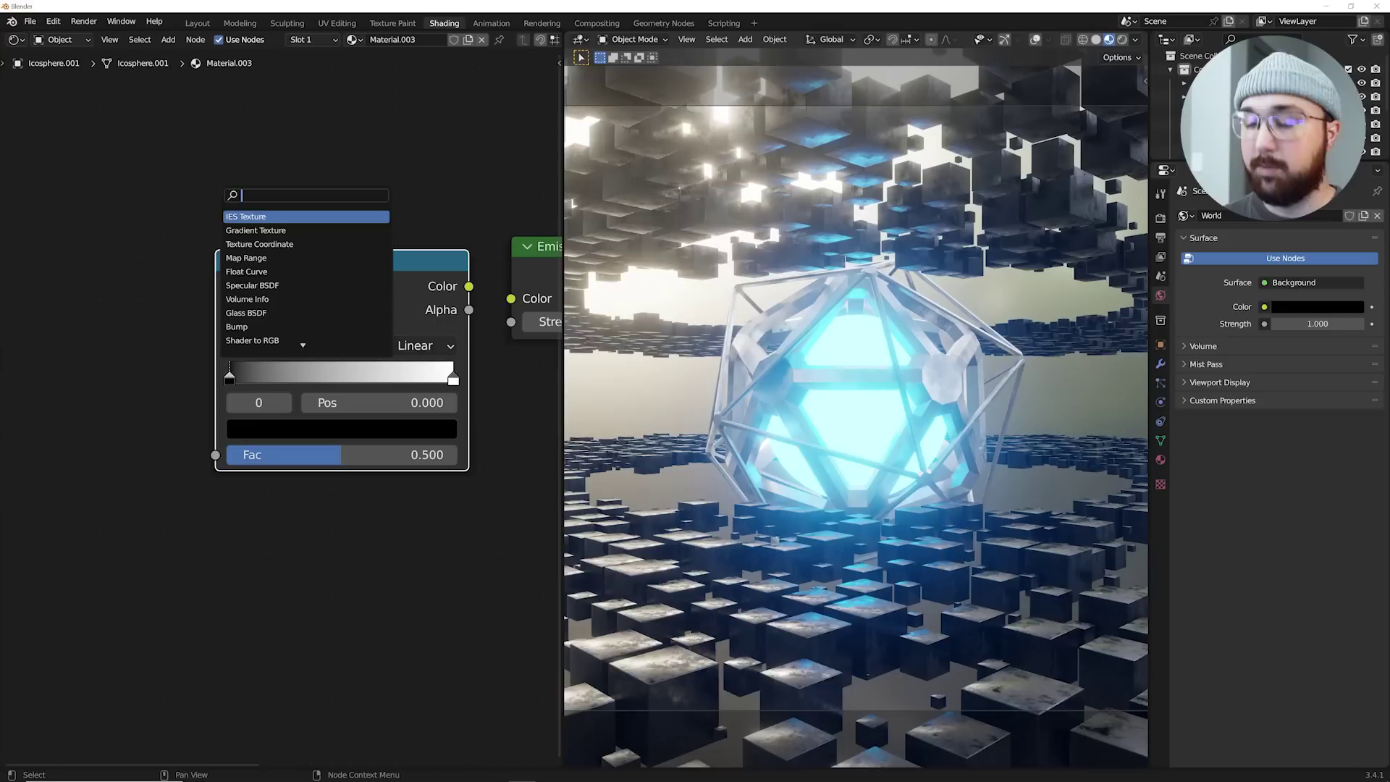
{"action": "type", "text": "lay"}
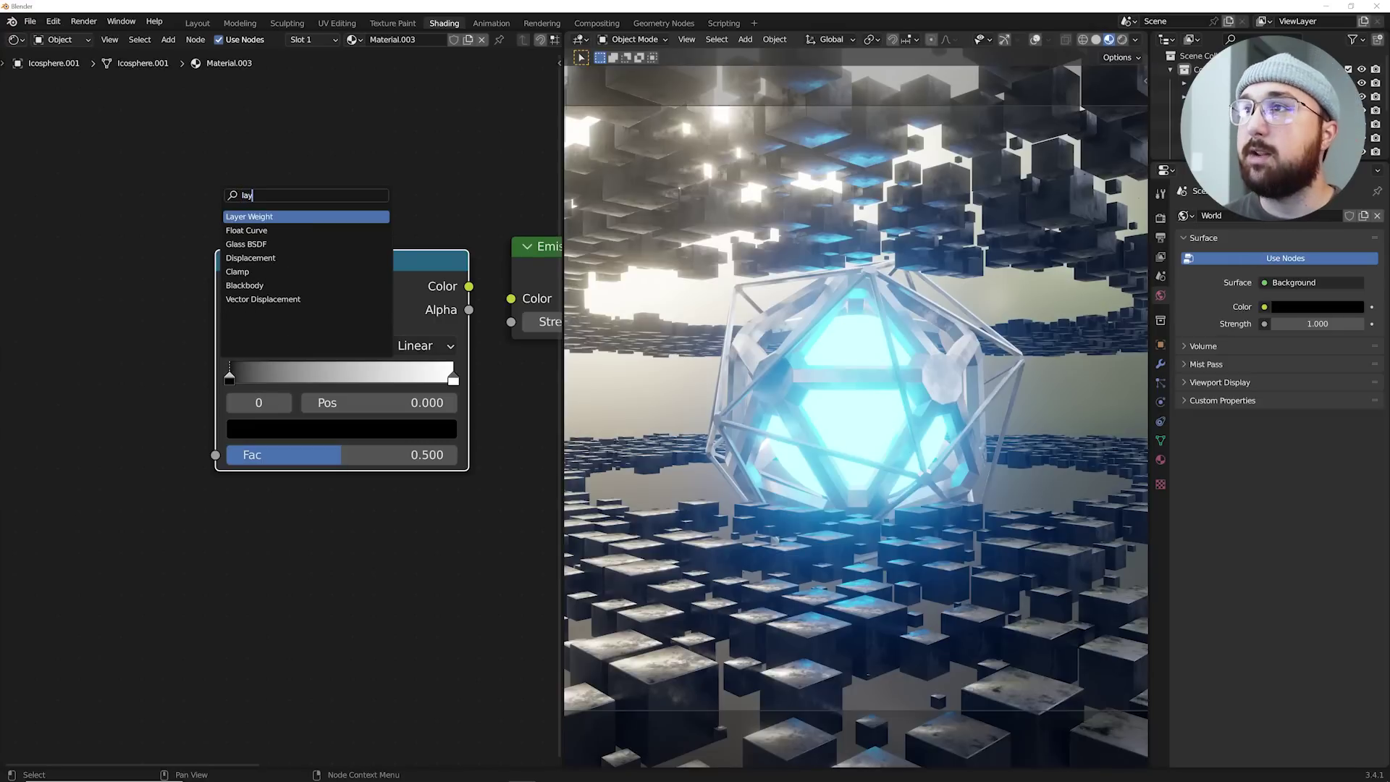
{"action": "key", "text": "Return"}
{"action": "left_click_drag", "start_coordinate": [159, 339], "coordinate": [216, 455]}
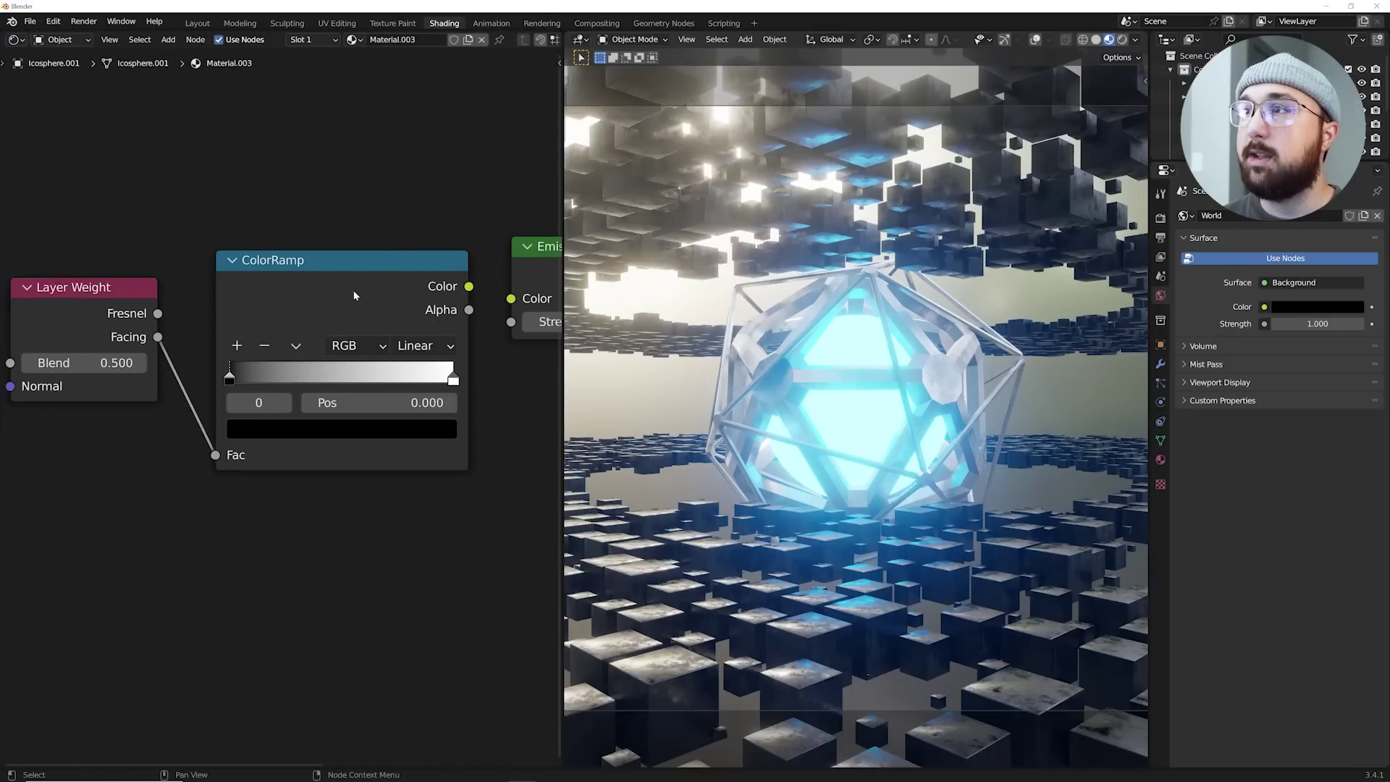
{"action": "left_click_drag", "start_coordinate": [443, 281], "coordinate": [512, 298]}
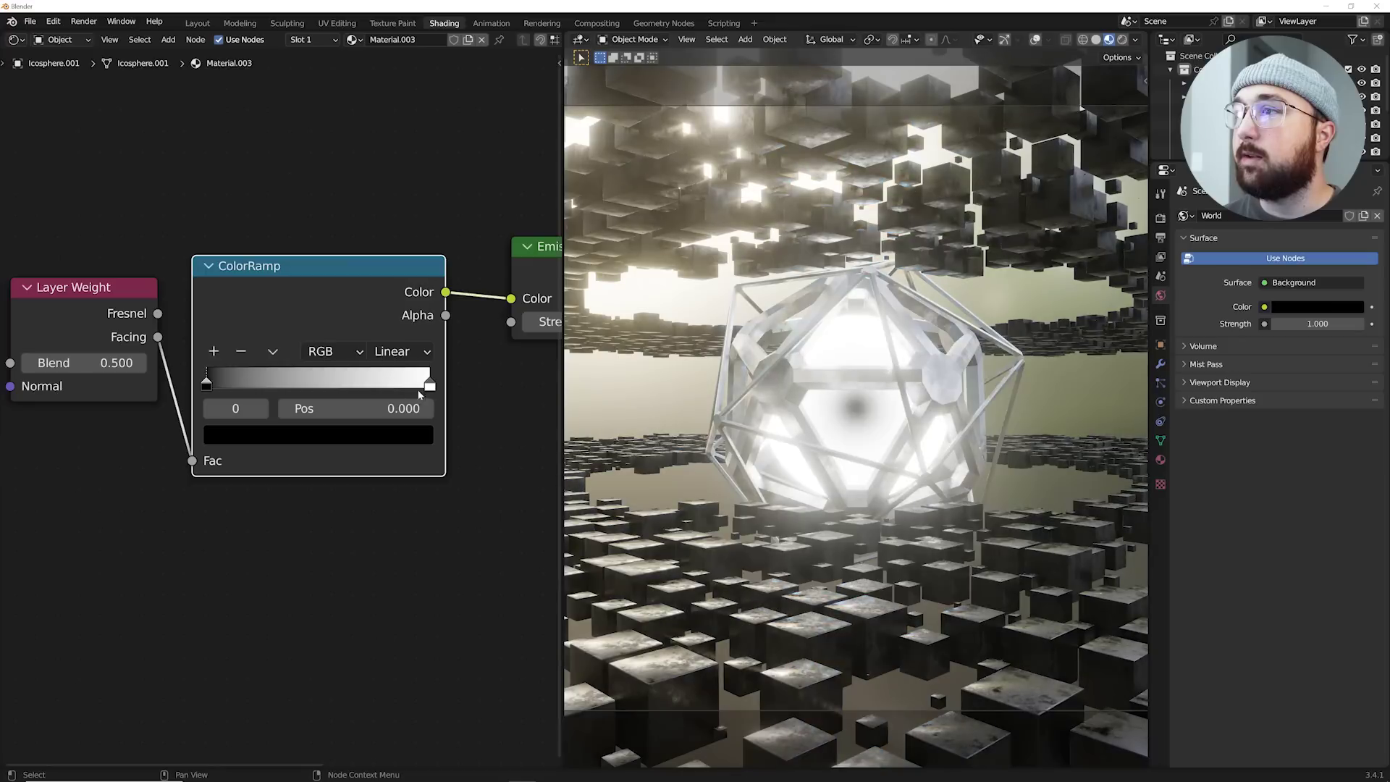
- Set the ColorRamp's white stop to the copied blue, hex 2099FF
{"action": "left_click", "coordinate": [430, 385]}
{"action": "left_click", "coordinate": [389, 435]}
{"action": "left_click", "coordinate": [308, 341]}
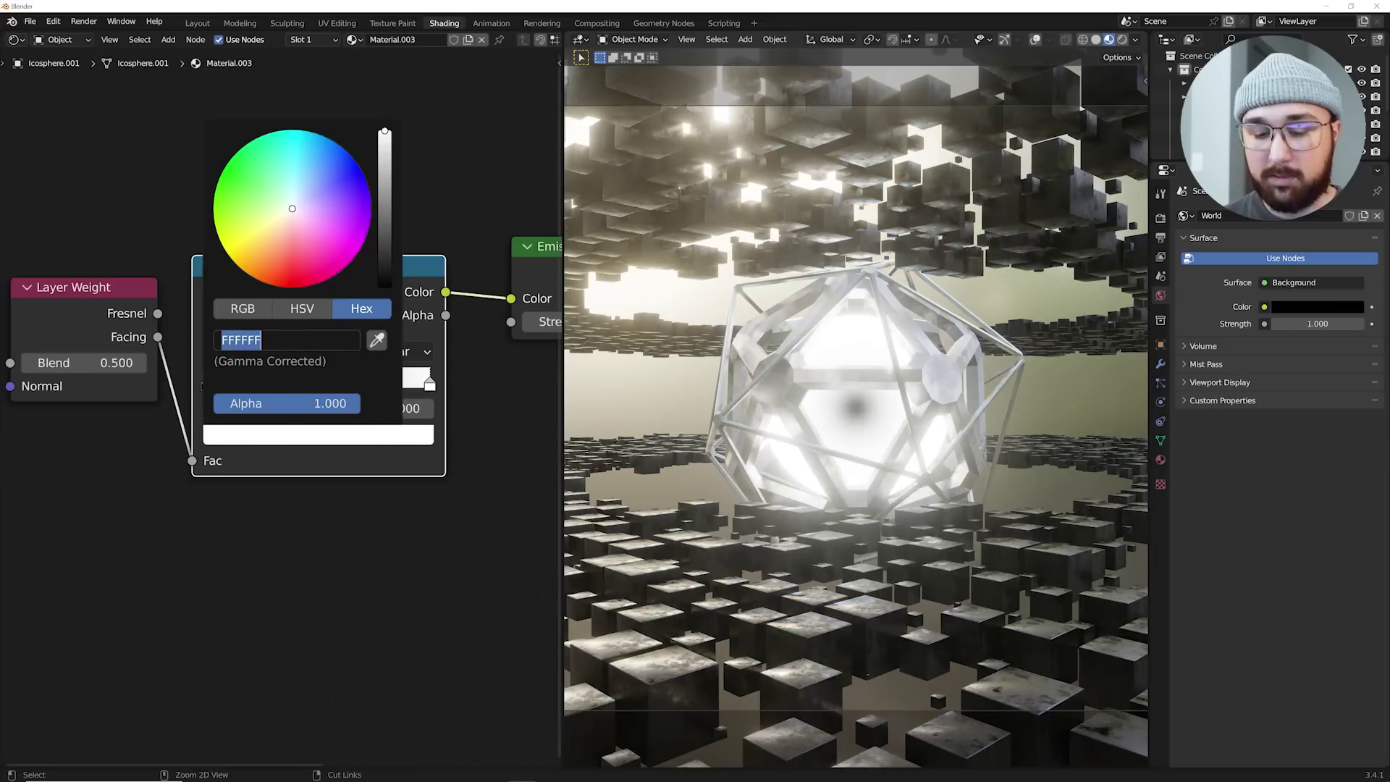
{"action": "type", "text": "2D99FF"}
{"action": "key", "text": "Return"}
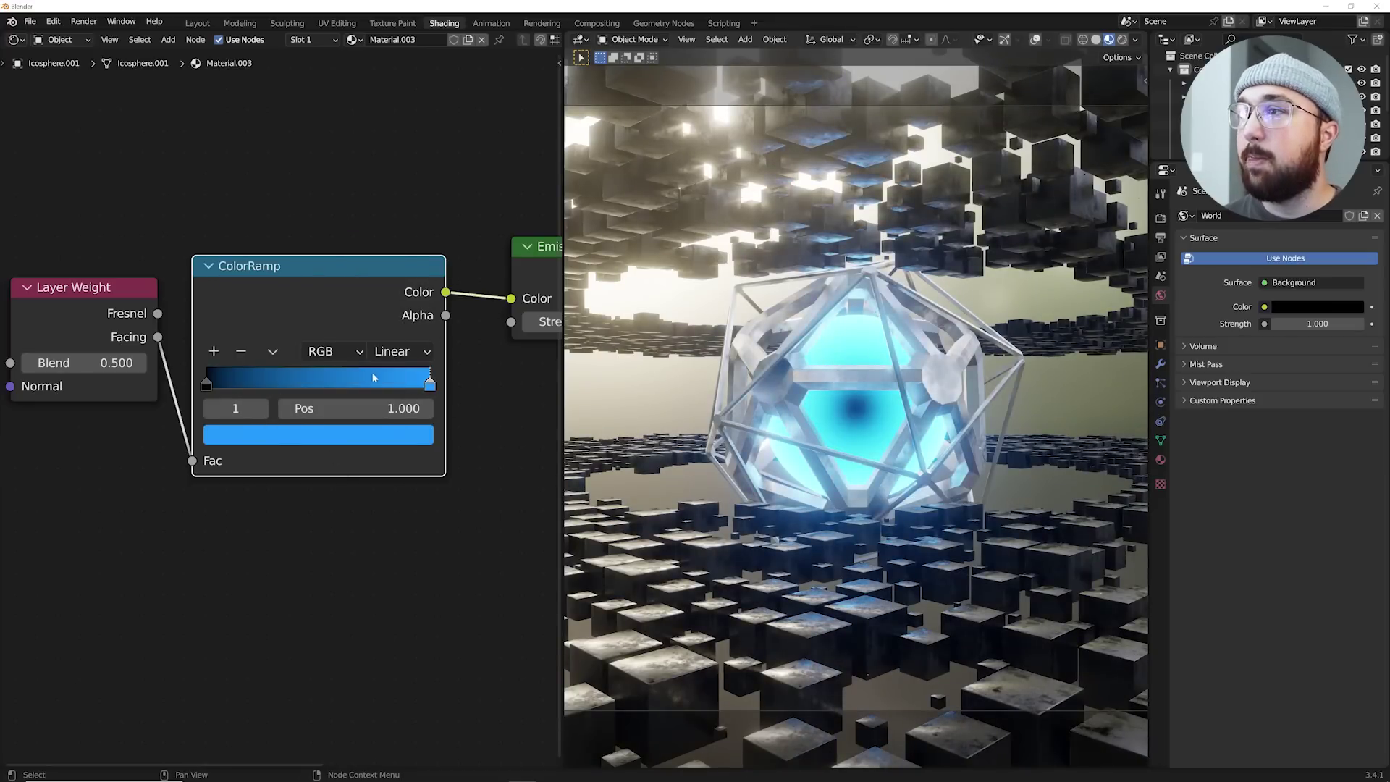
- Paste the copied blue into the ColorRamp's black stop and darken it to hex 061D30
{"action": "left_click", "coordinate": [207, 385]}
{"action": "left_click", "coordinate": [277, 433]}
{"action": "left_click", "coordinate": [286, 340]}
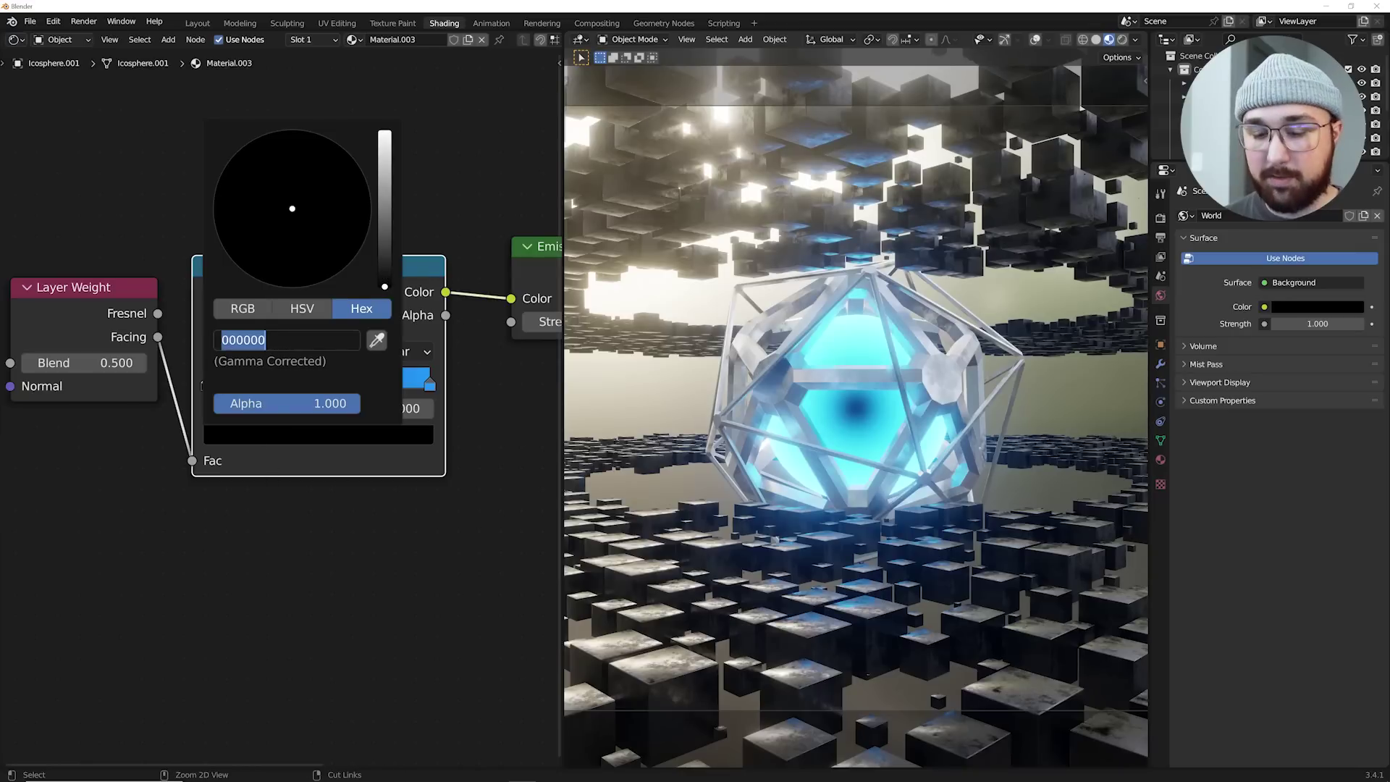
{"action": "key", "text": "ctrl+v"}
{"action": "key", "text": "Return"}
{"action": "left_click", "coordinate": [385, 257]}
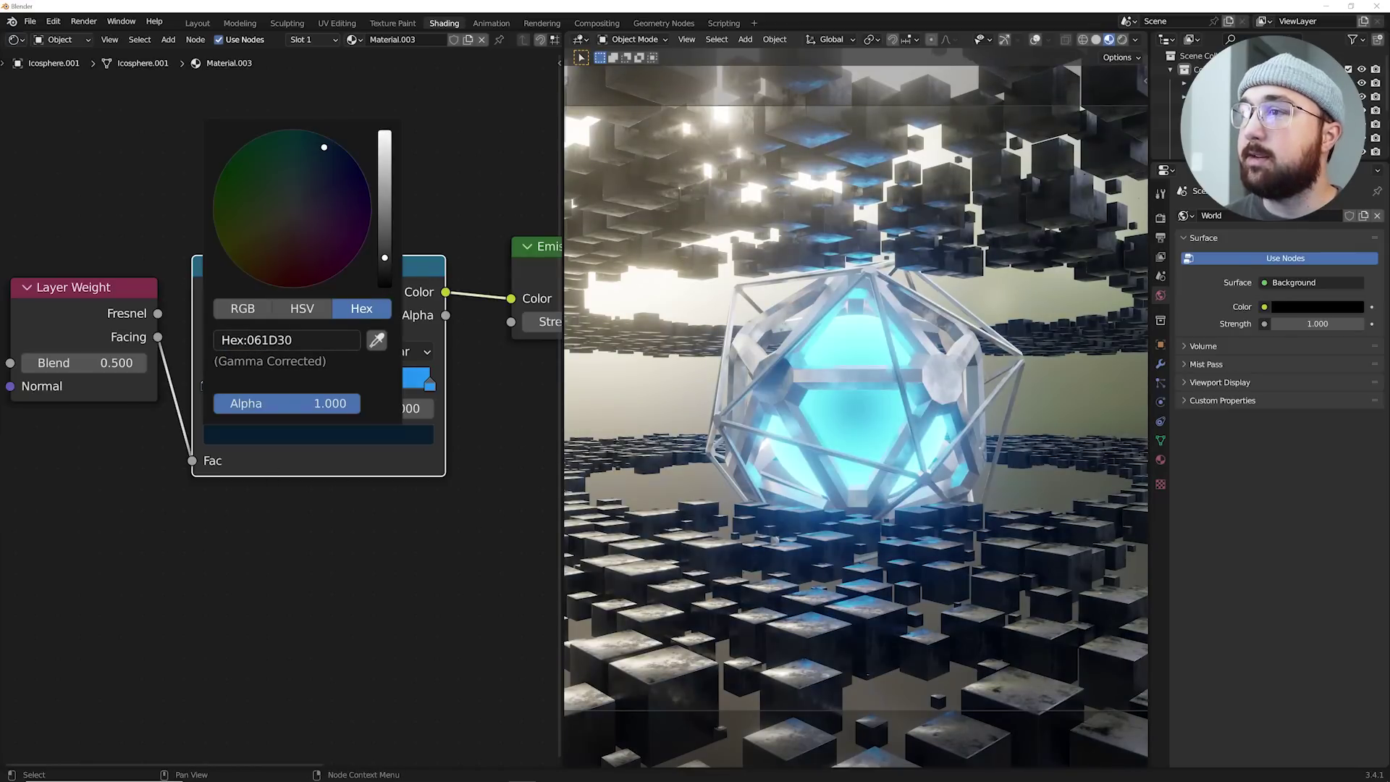
- Adjust the Layer Weight's Blend, set the Emission Strength to 183.2, and move the dark ramp stop to position 0.077
{"action": "left_click_drag", "start_coordinate": [87, 363], "coordinate": [228, 385]}
{"action": "middle_click_drag", "start_coordinate": [427, 382], "coordinate": [310, 376]}
{"action": "left_click_drag", "start_coordinate": [469, 317], "coordinate": [507, 316]}
{"action": "mouse_move", "coordinate": [110, 378]}
{"action": "left_mouse_down"}
{"action": "mouse_move", "coordinate": [129, 380]}
{"action": "mouse_move", "coordinate": [97, 384]}
{"action": "left_mouse_up"}
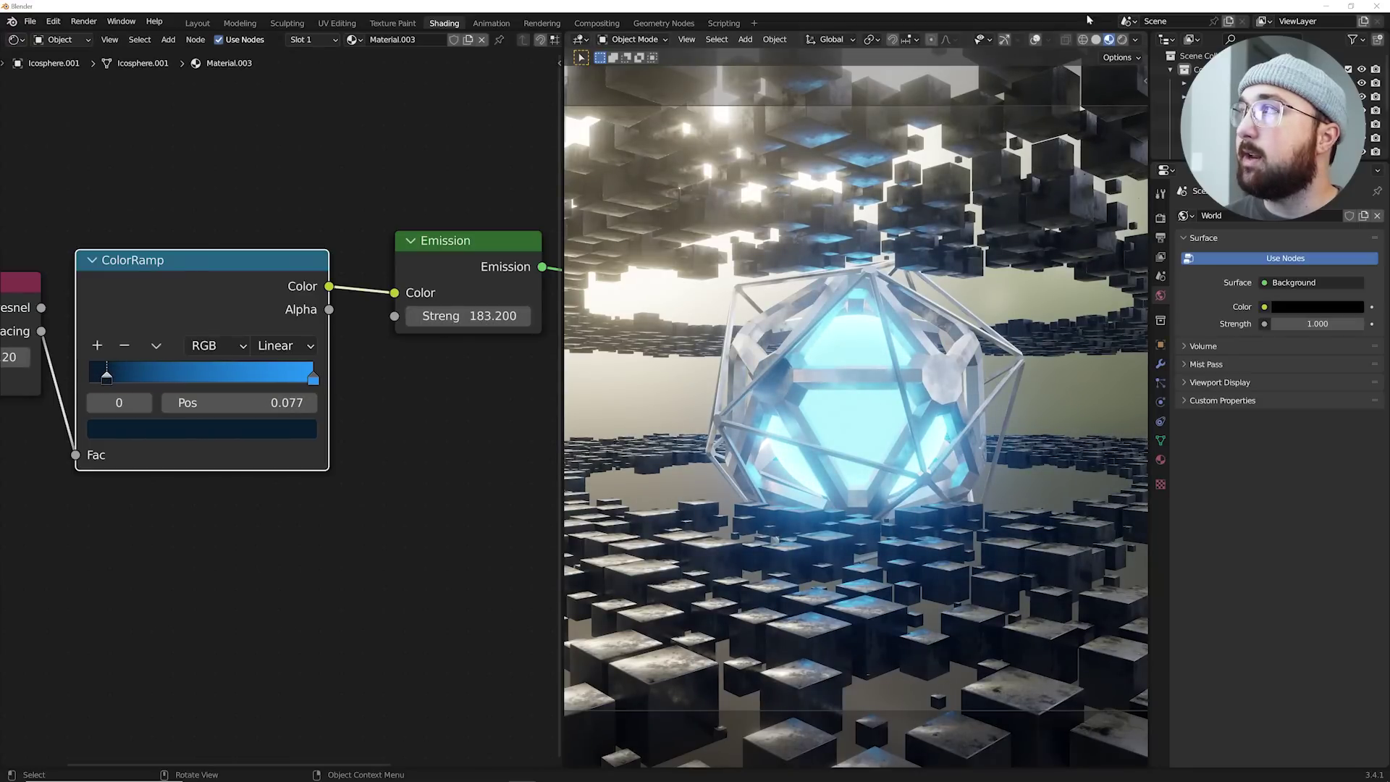
- Switch the viewport to rendered shading and play back the animation to check the materials
{"action": "left_click", "coordinate": [1123, 40]}
{"action": "key", "text": "space"}
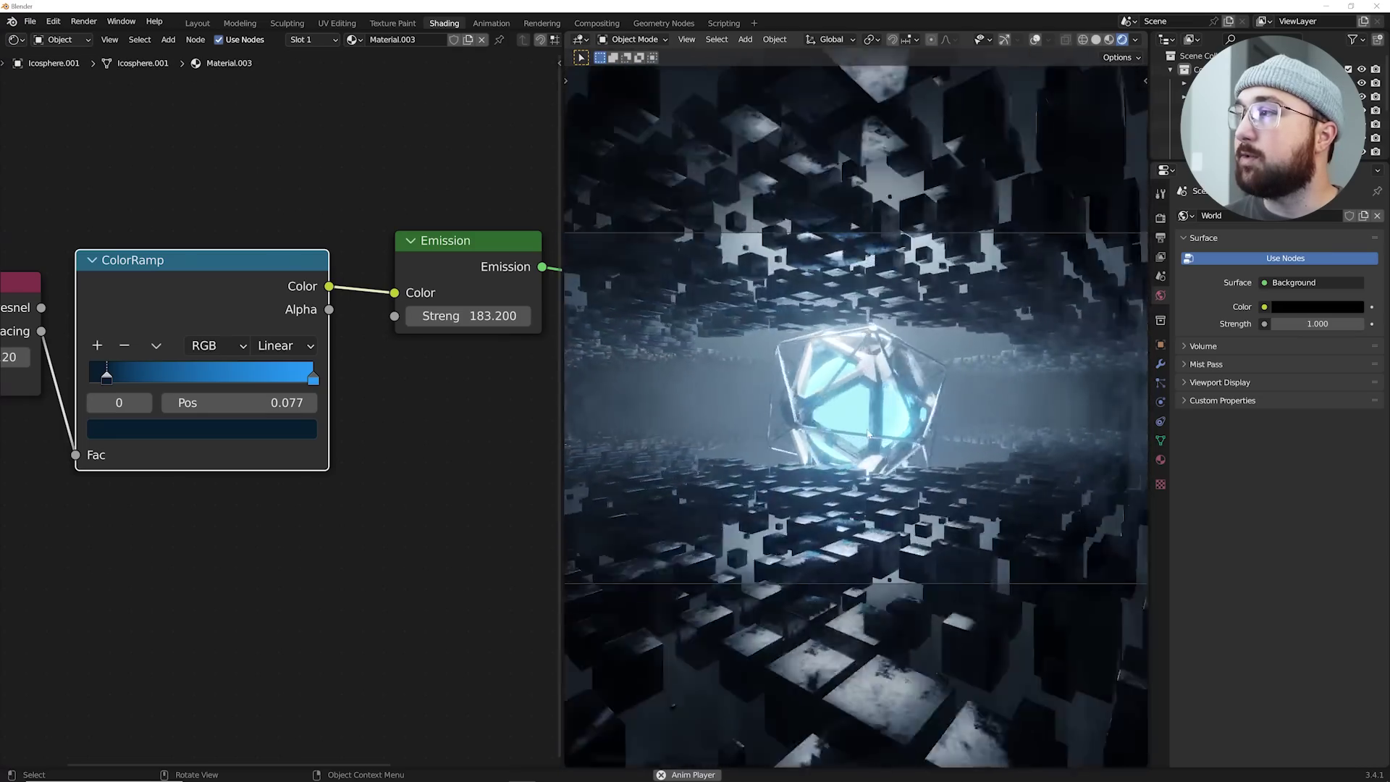
{"action": "key", "text": "space"}
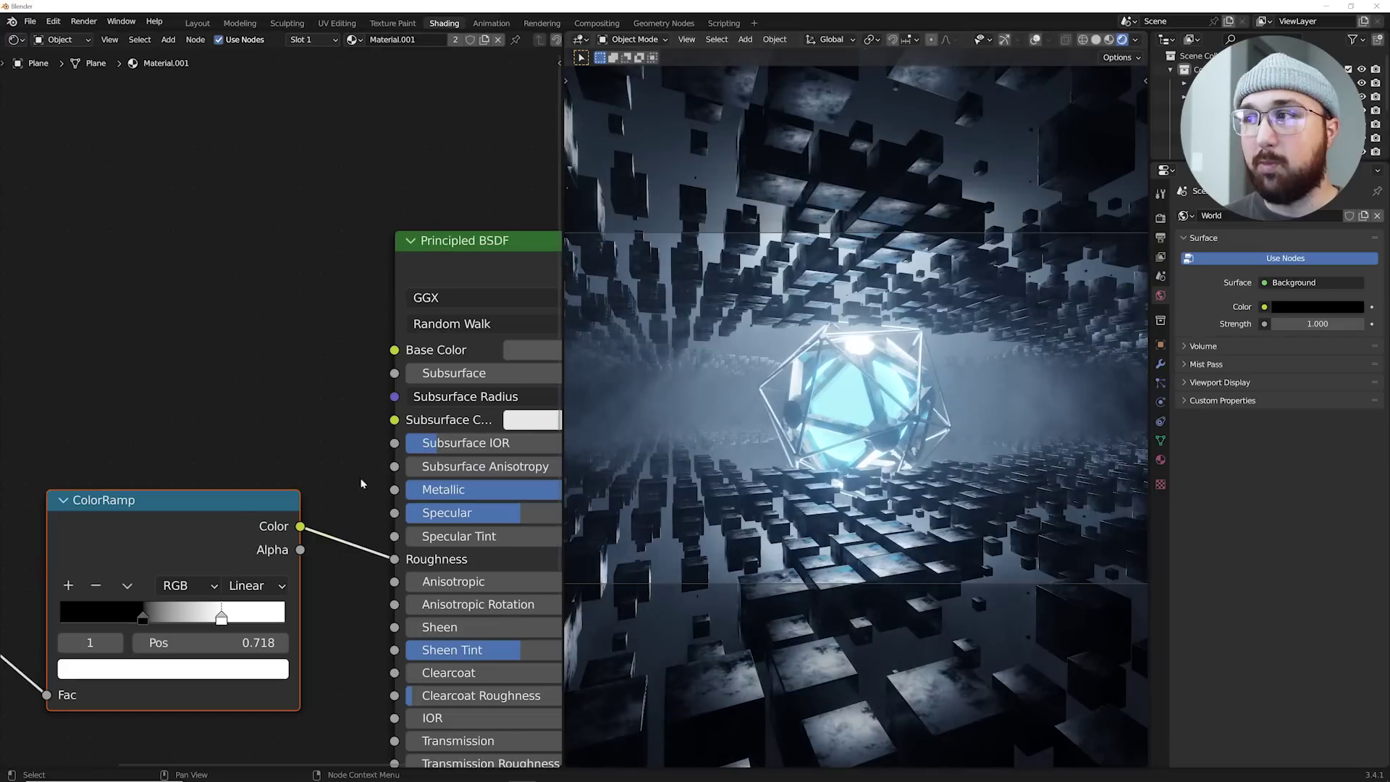
- Add a ColorRamp node to the cube material and connect its Color to the Principled BSDF's Emission
{"action": "middle_click_drag", "start_coordinate": [215, 683], "coordinate": [216, 386]}
{"action": "scroll", "coordinate": [216, 387], "scroll_direction": "down", "scroll_amount": 1}
{"action": "middle_click_drag", "start_coordinate": [109, 366], "coordinate": [59, 239]}
{"action": "key", "text": "shift+a"}
{"action": "type", "text": "c"}
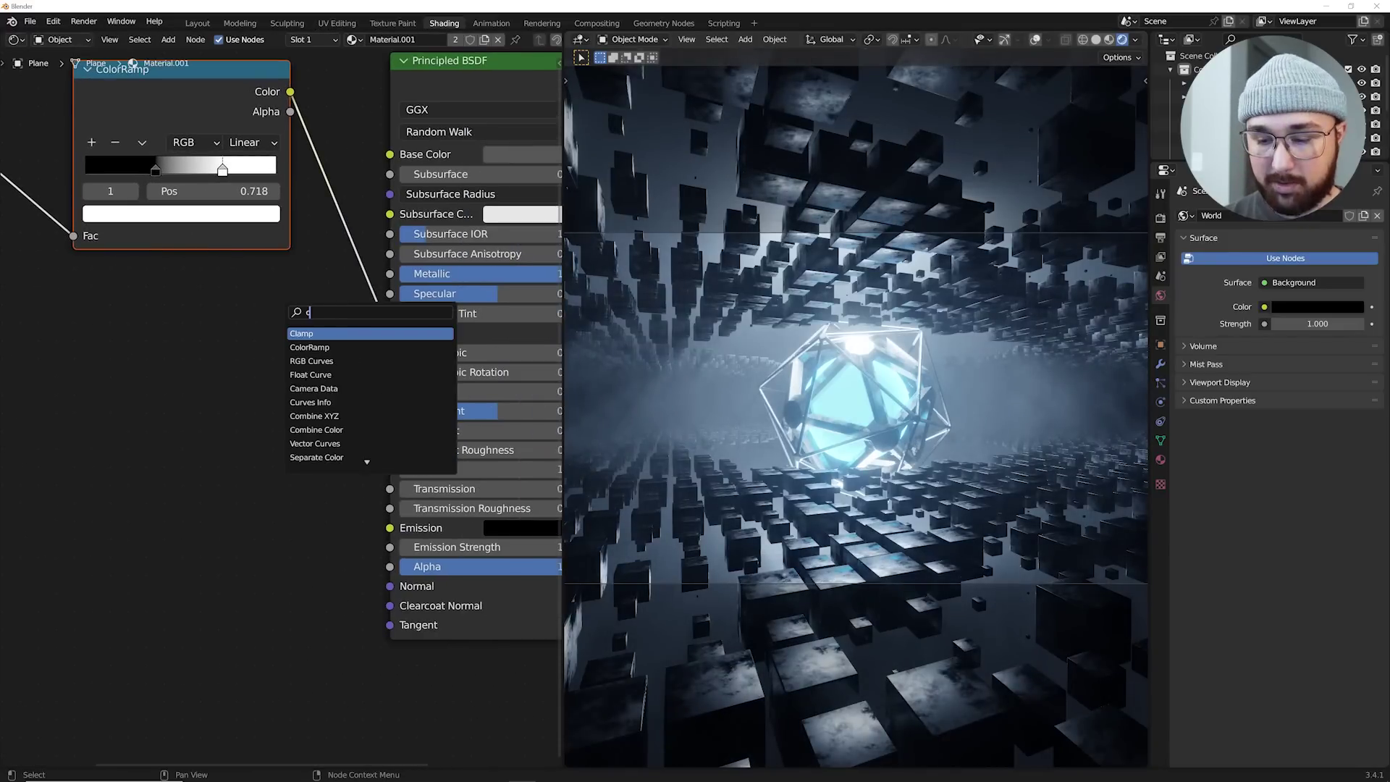
{"action": "type", "text": "ol"}
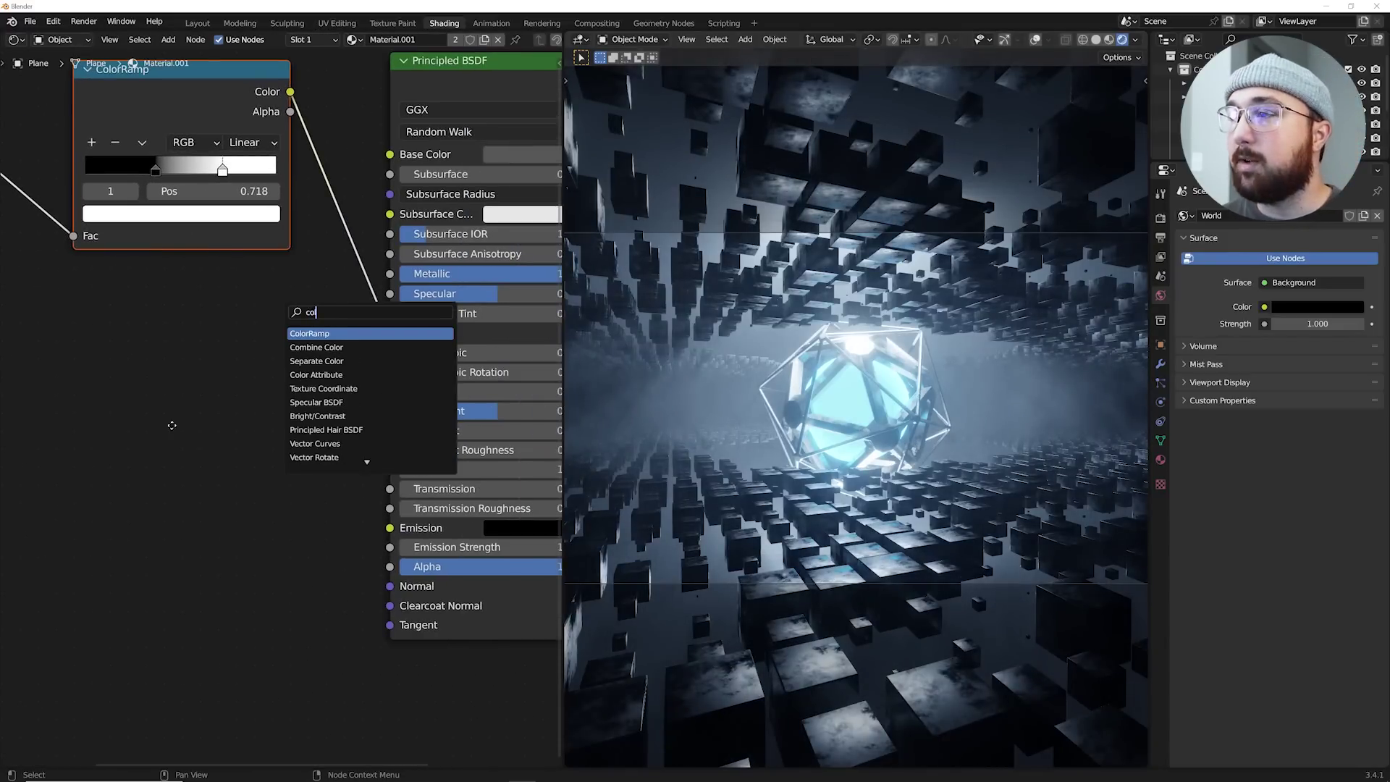
{"action": "key", "text": "Return"}
{"action": "left_click_drag", "start_coordinate": [307, 461], "coordinate": [390, 528]}
- Set the new ColorRamp's white stop to the blue hex 2D99FF
{"action": "left_click", "coordinate": [294, 538]}
{"action": "left_click", "coordinate": [200, 580]}
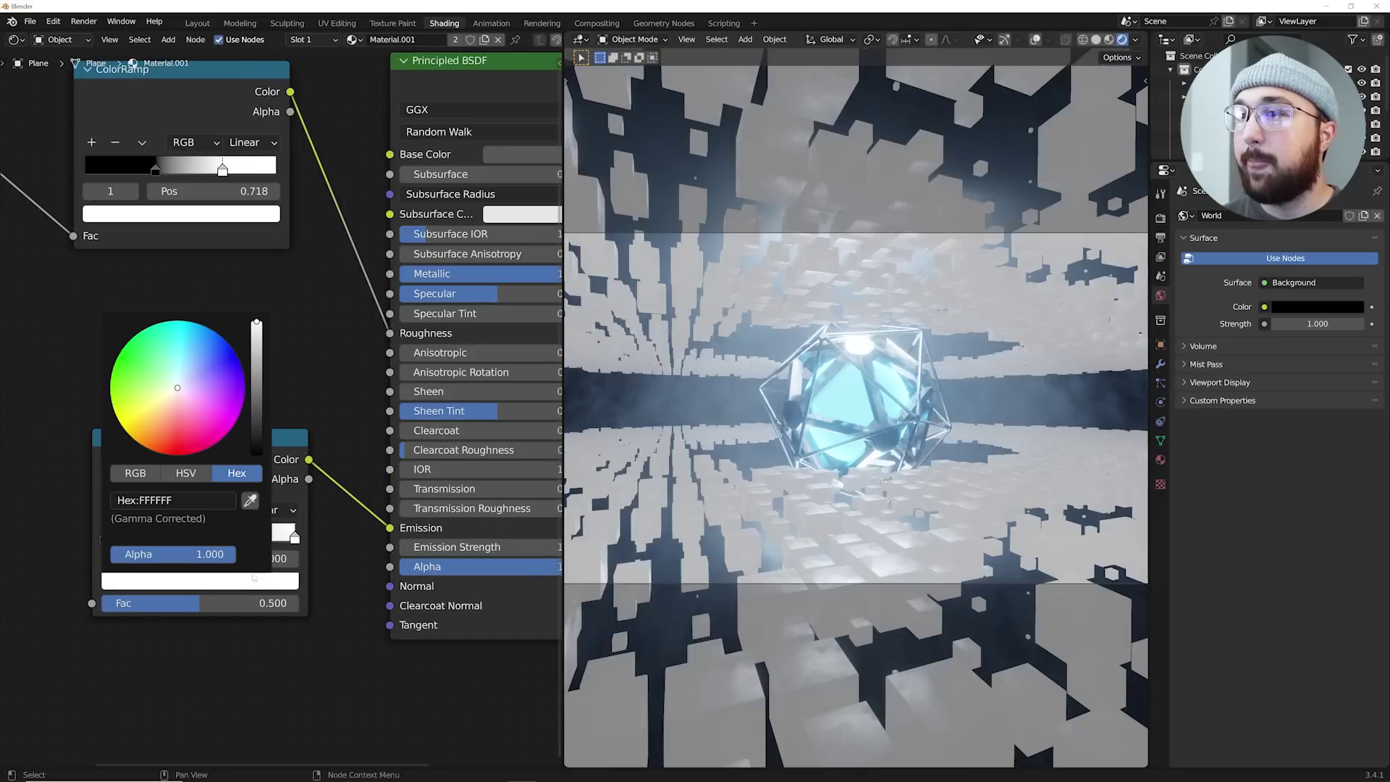
{"action": "type", "text": "2D99FF"}
{"action": "key", "text": "Return"}
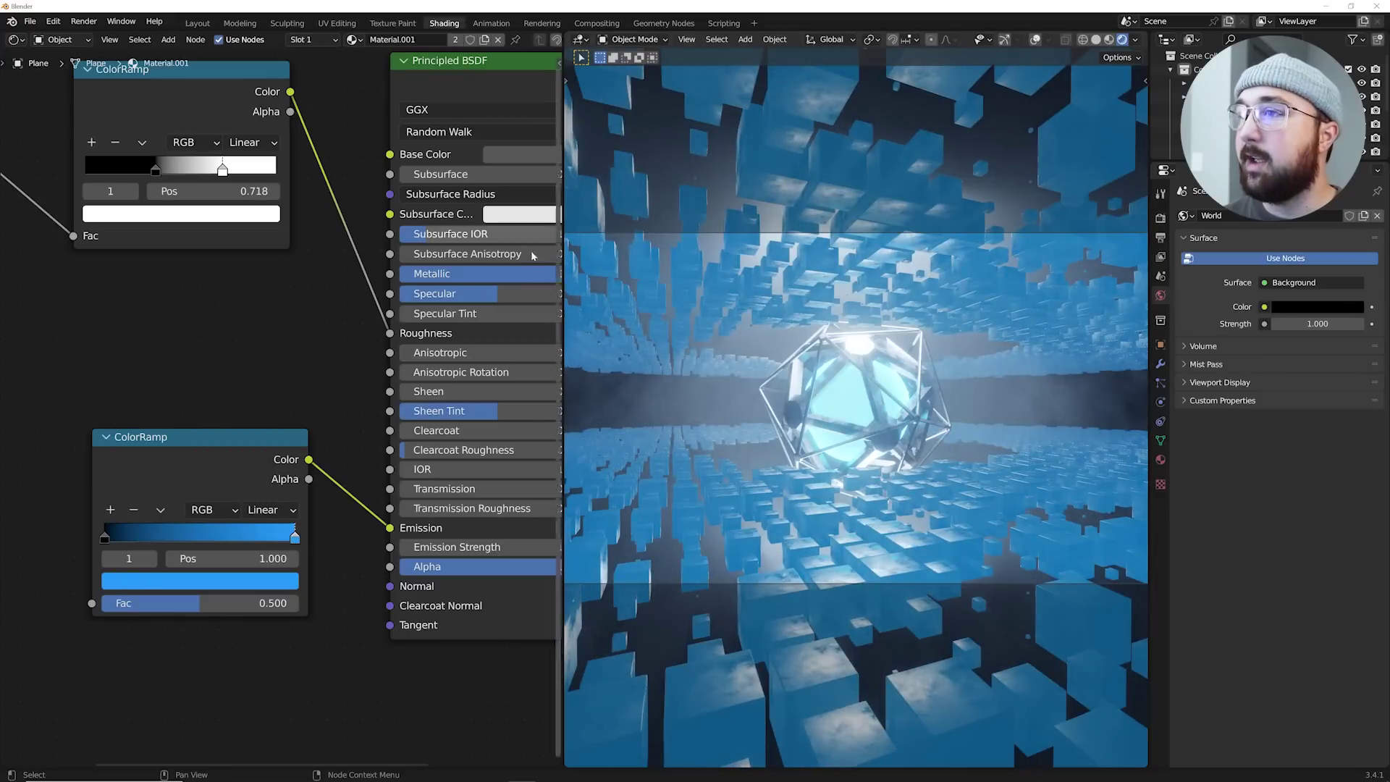
- Duplicate the Noise Texture node and connect the copy's Fac output to the blue ColorRamp's Fac input
{"action": "middle_click_drag", "start_coordinate": [124, 342], "coordinate": [323, 341]}
{"action": "scroll", "coordinate": [318, 341], "scroll_direction": "down", "scroll_amount": 2}
{"action": "key", "text": "shift+a"}
{"action": "left_click_drag", "start_coordinate": [131, 199], "coordinate": [131, 196]}
{"action": "key", "text": "shift+d"}
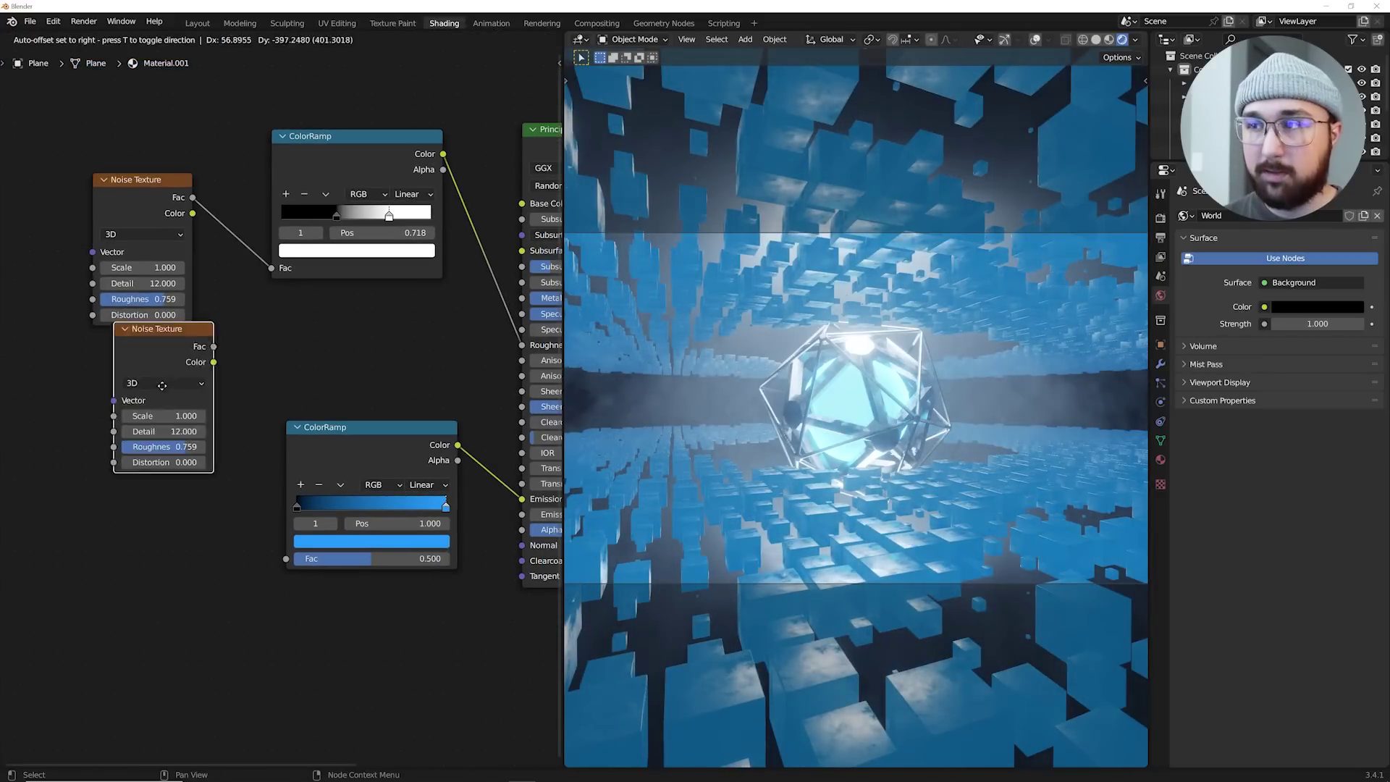
{"action": "left_click", "coordinate": [171, 443]}
{"action": "left_click_drag", "start_coordinate": [231, 447], "coordinate": [287, 559]}
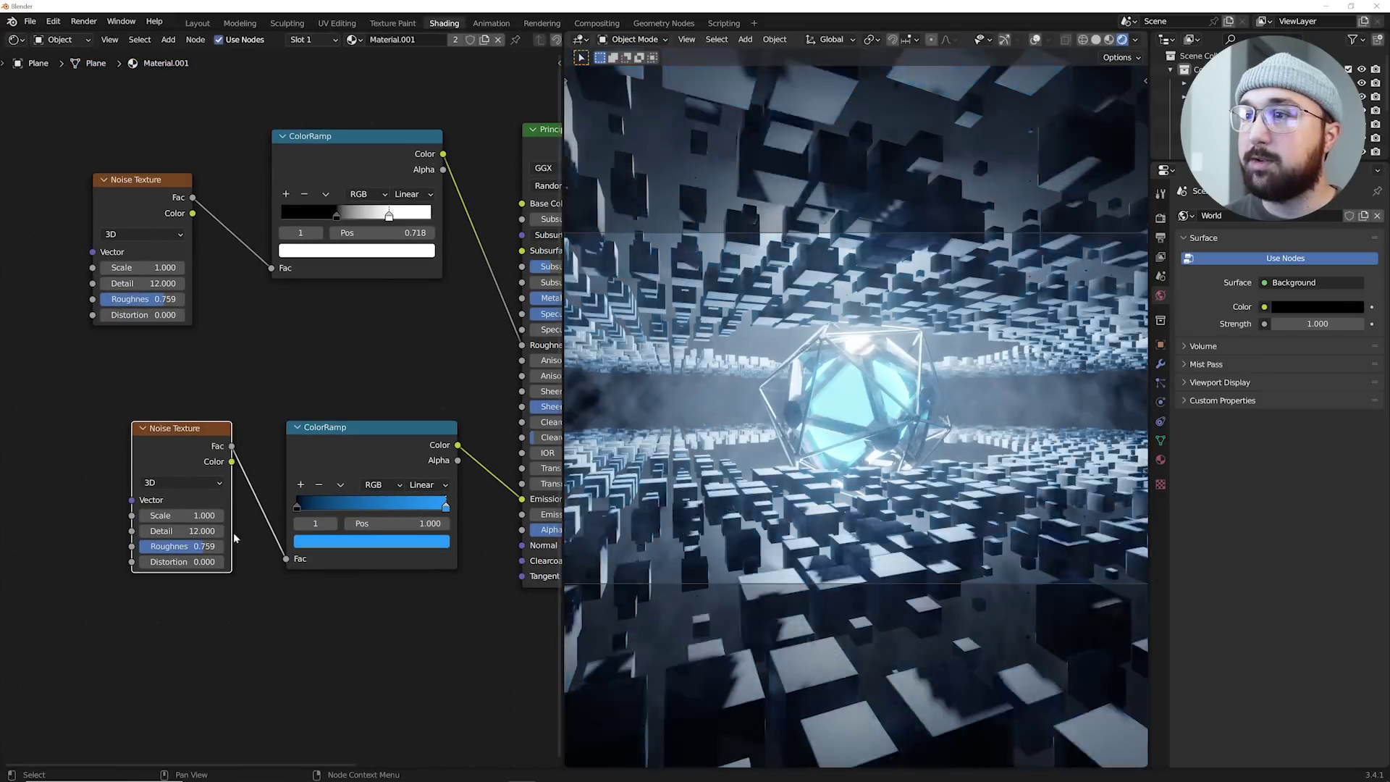
- Set the duplicated Noise Texture's Scale to 10
{"action": "double_click", "coordinate": [177, 515]}
{"action": "type", "text": "10"}
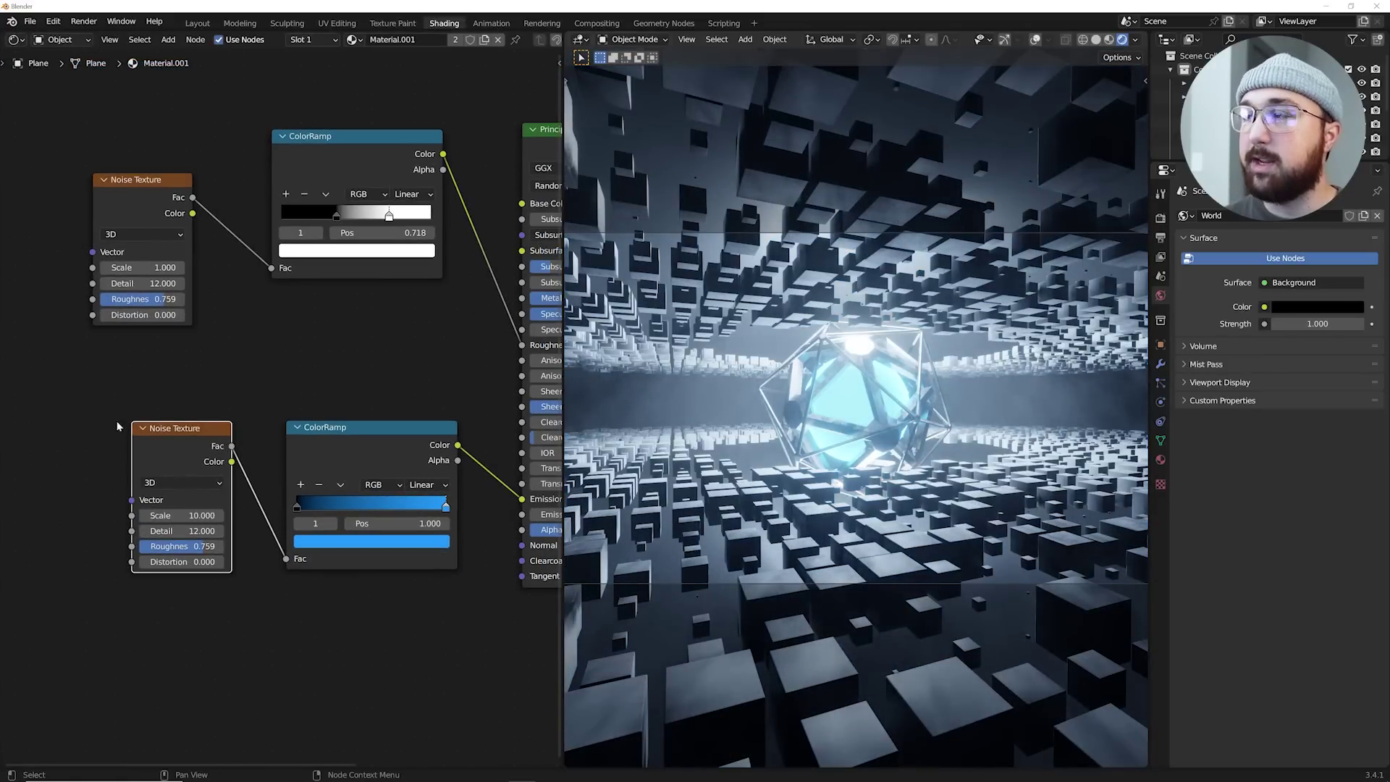
{"action": "key", "text": "Return"}
- Add a Mapping node and connect its Vector output to the duplicated Noise Texture's Vector input
{"action": "middle_click_drag", "start_coordinate": [118, 365], "coordinate": [217, 352]}
{"action": "key", "text": "shift+a"}
{"action": "left_click", "coordinate": [217, 352]}
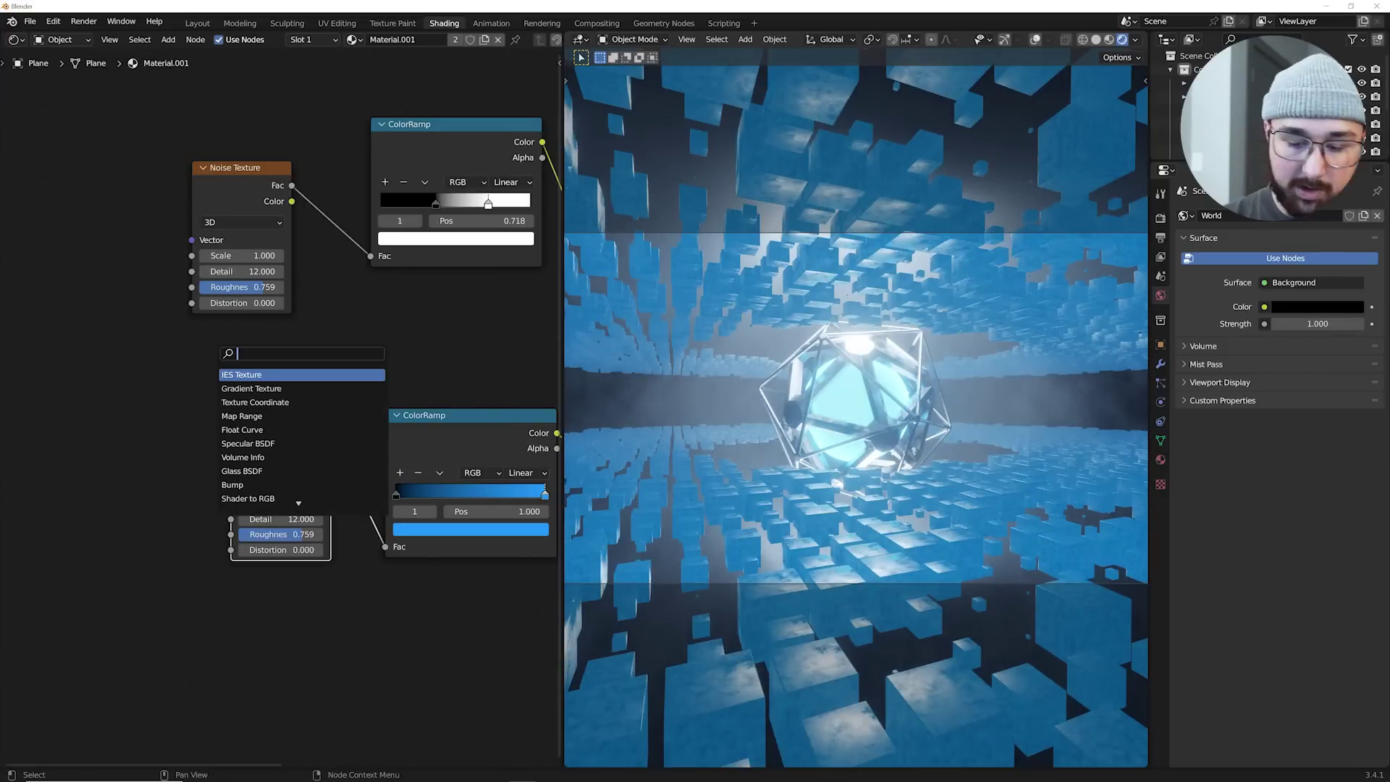
{"action": "type", "text": "map"}
{"action": "key", "text": "Down"}
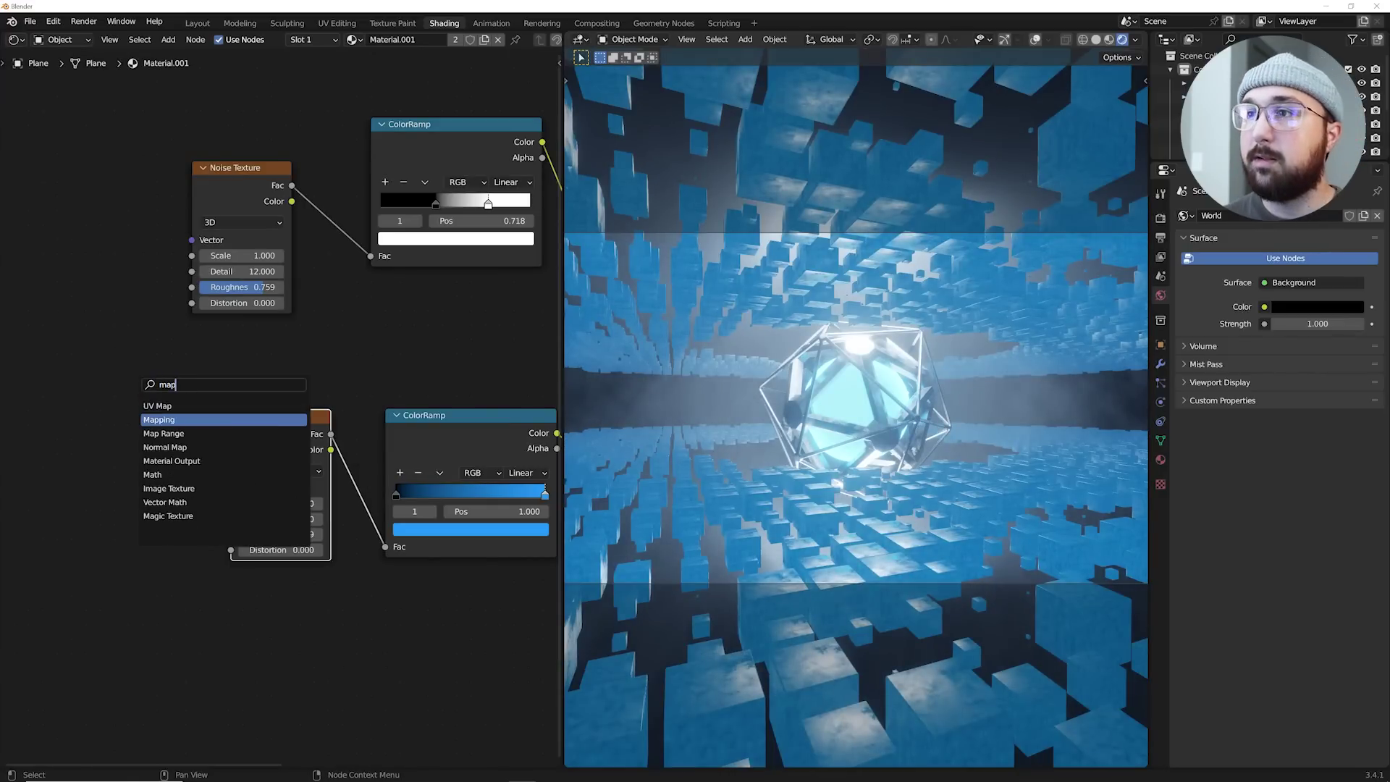
{"action": "key", "text": "Return"}
{"action": "left_click", "coordinate": [101, 465]}
{"action": "left_click_drag", "start_coordinate": [159, 446], "coordinate": [228, 493]}
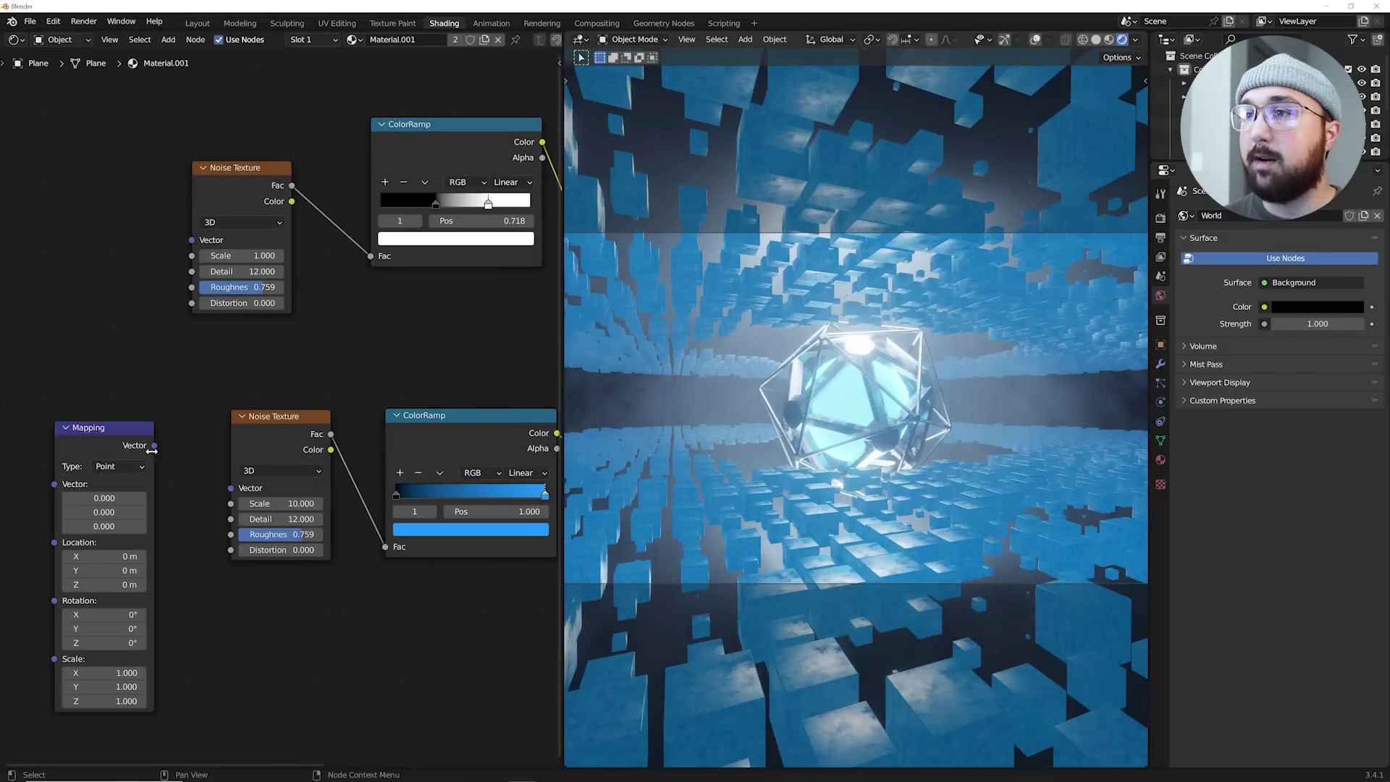
{"action": "left_click_drag", "start_coordinate": [154, 446], "coordinate": [232, 489]}
- Add an Object Info node and connect its Random output to the Mapping node's Vector input
{"action": "middle_click_drag", "start_coordinate": [75, 388], "coordinate": [323, 336]}
{"action": "key", "text": "shift+a"}
{"action": "left_click", "coordinate": [300, 322]}
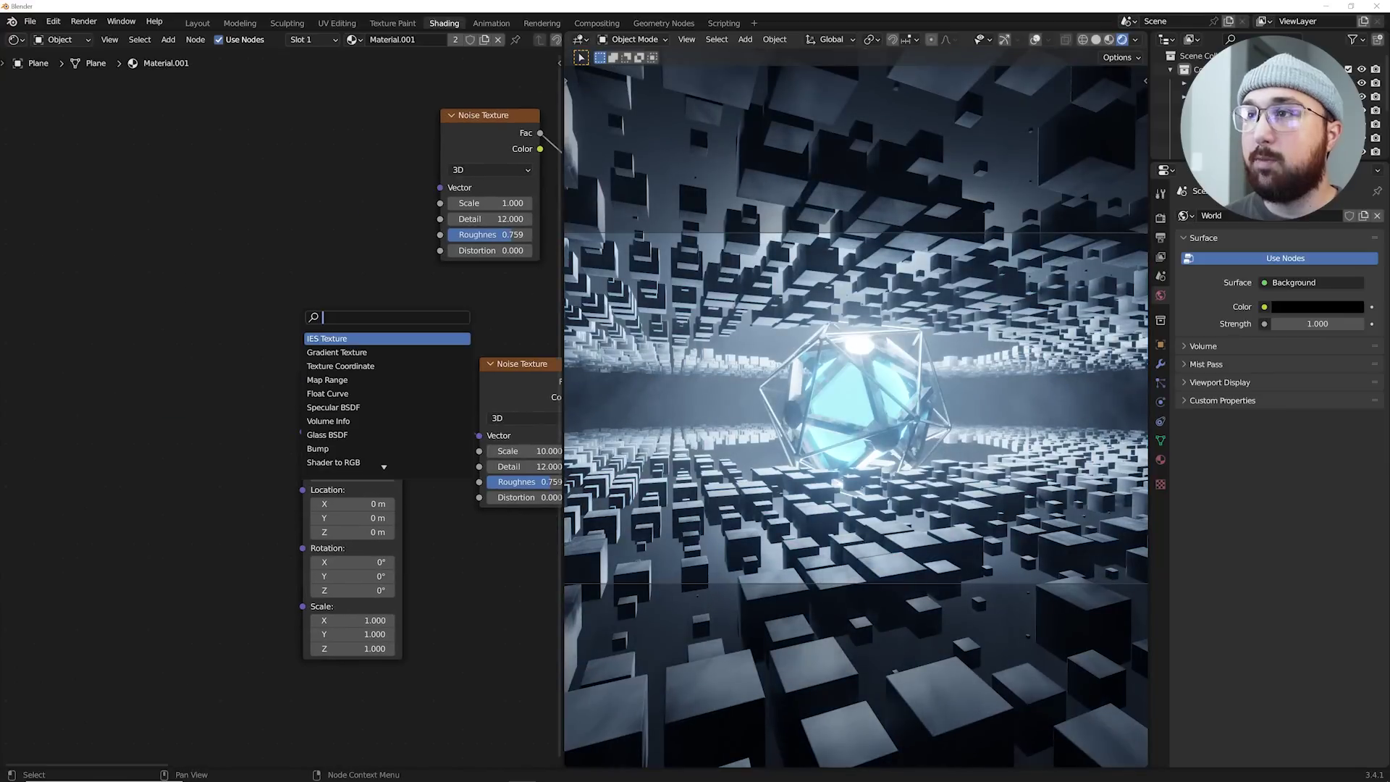
{"action": "type", "text": "ob"}
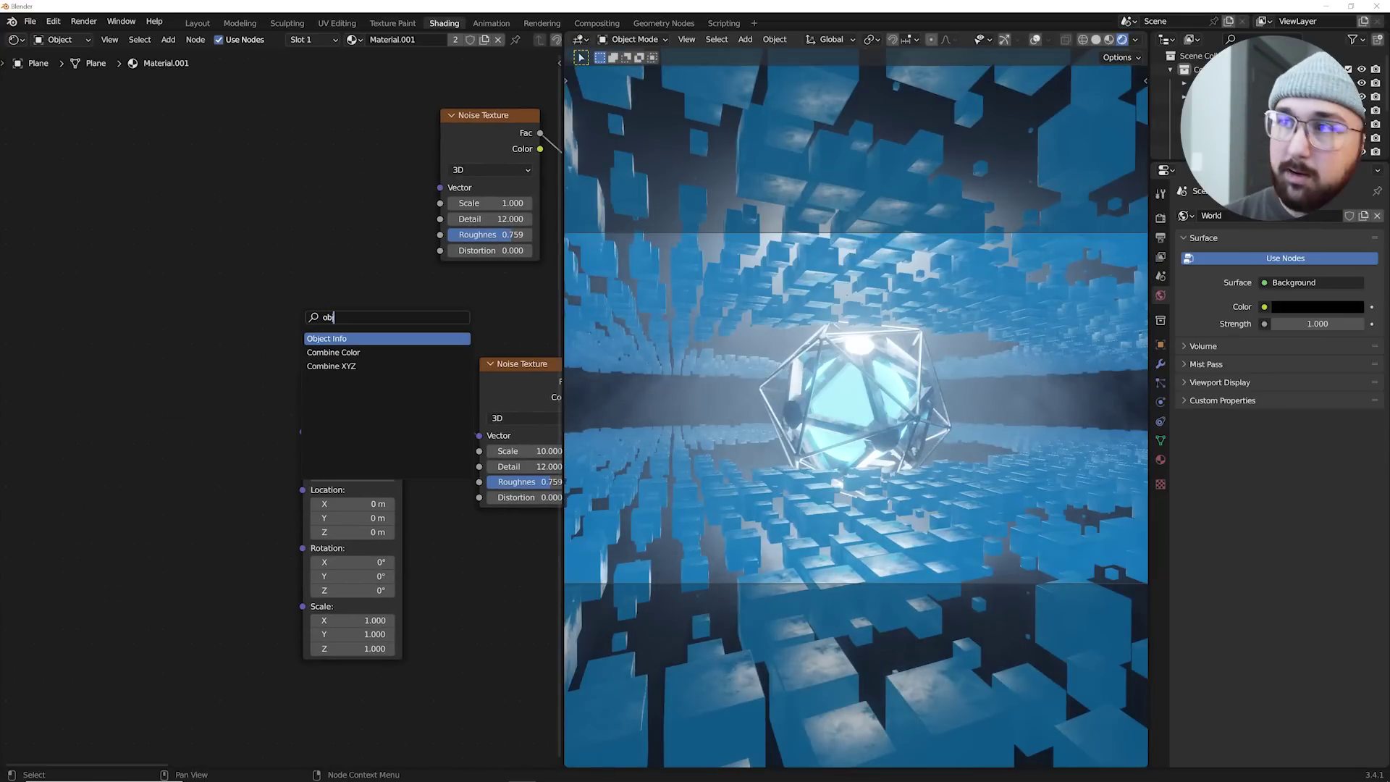
{"action": "key", "text": "Return"}
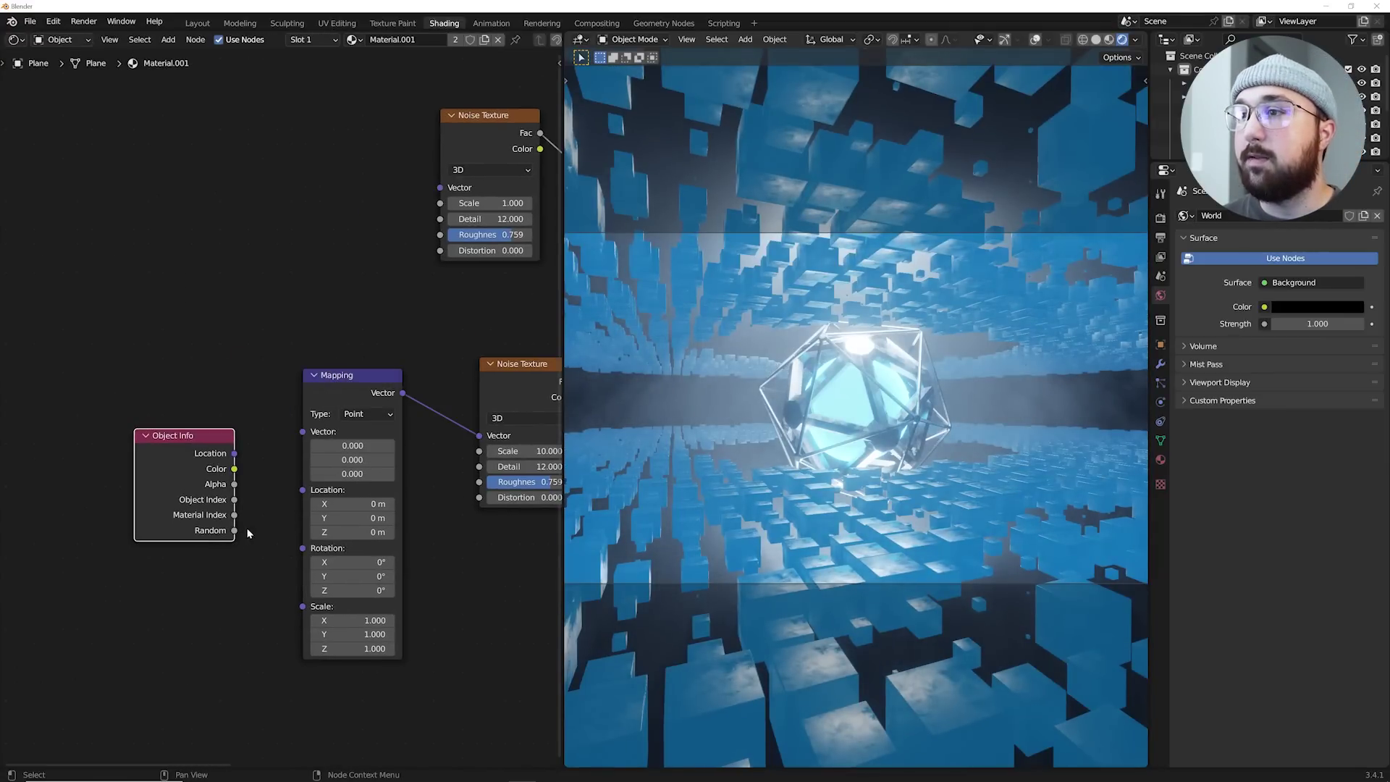
{"action": "left_click_drag", "start_coordinate": [234, 531], "coordinate": [316, 433]}
- Move the blue ColorRamp's black stop to position 0.553
{"action": "middle_click_drag", "start_coordinate": [402, 431], "coordinate": [198, 394]}
{"action": "scroll", "coordinate": [290, 381], "scroll_direction": "up", "scroll_amount": 3}
{"action": "middle_click_drag", "start_coordinate": [290, 382], "coordinate": [253, 367]}
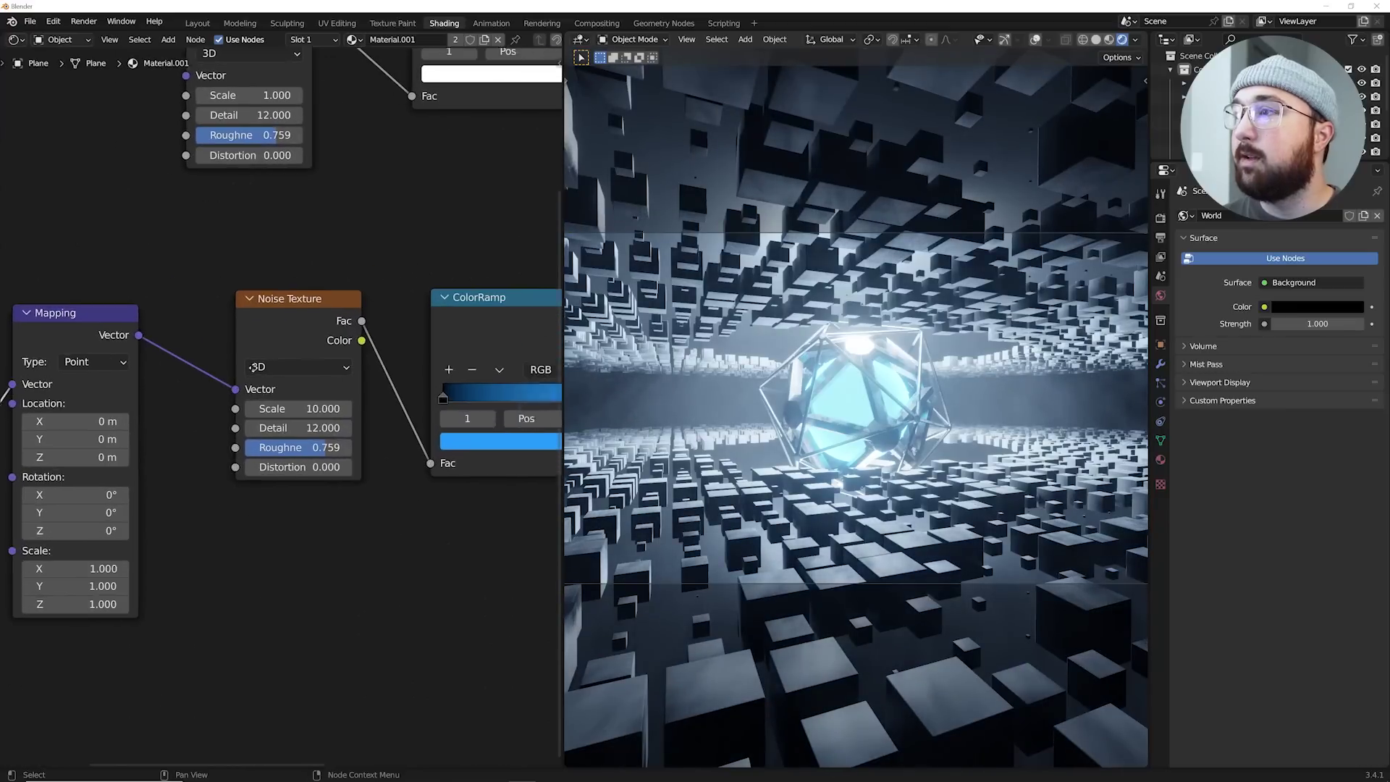
{"action": "middle_click_drag", "start_coordinate": [449, 418], "coordinate": [184, 386]}
{"action": "left_click_drag", "start_coordinate": [179, 365], "coordinate": [283, 373]}
- Raise the Principled BSDF's Emission Strength to 80.4
{"action": "middle_click_drag", "start_coordinate": [304, 367], "coordinate": [125, 354]}
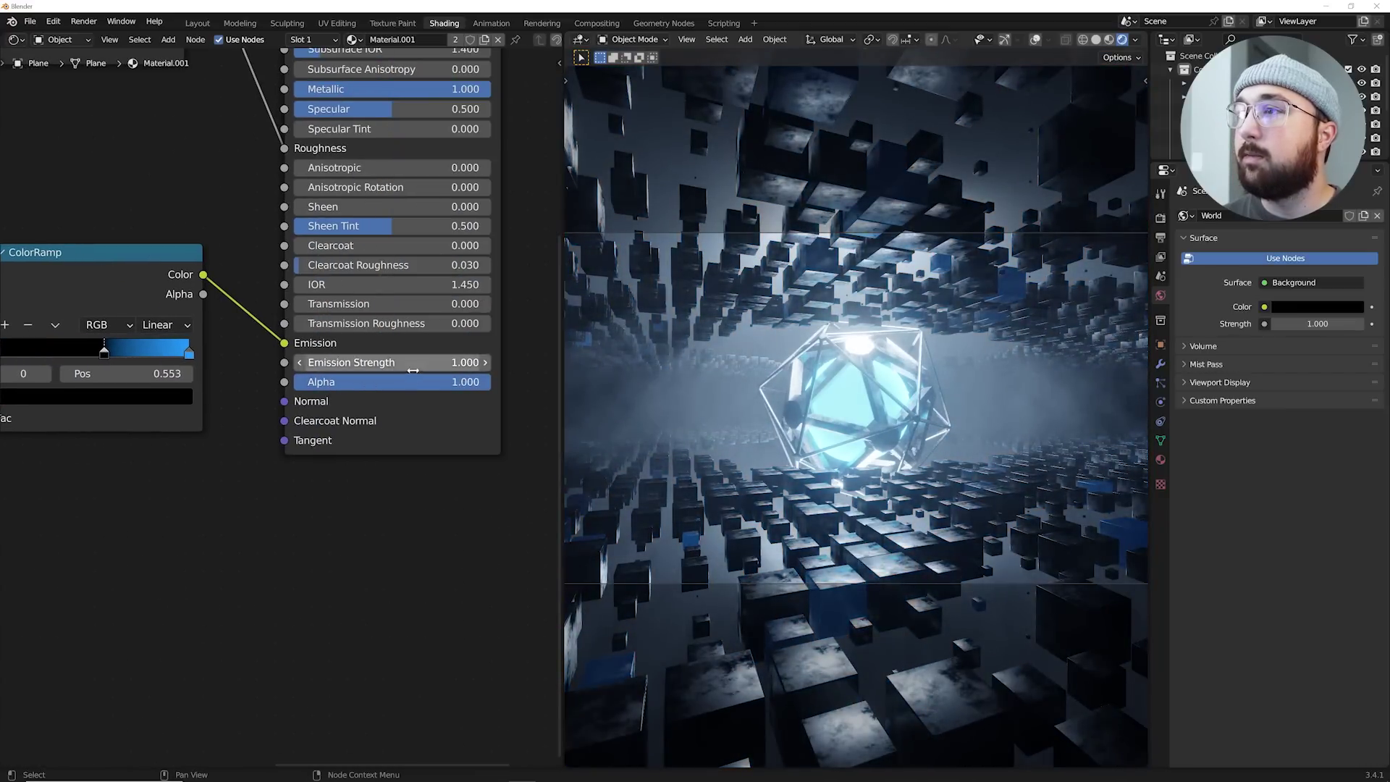
{"action": "left_click_drag", "start_coordinate": [409, 364], "coordinate": [794, 364]}
{"action": "left_click_drag", "start_coordinate": [457, 362], "coordinate": [427, 362]}
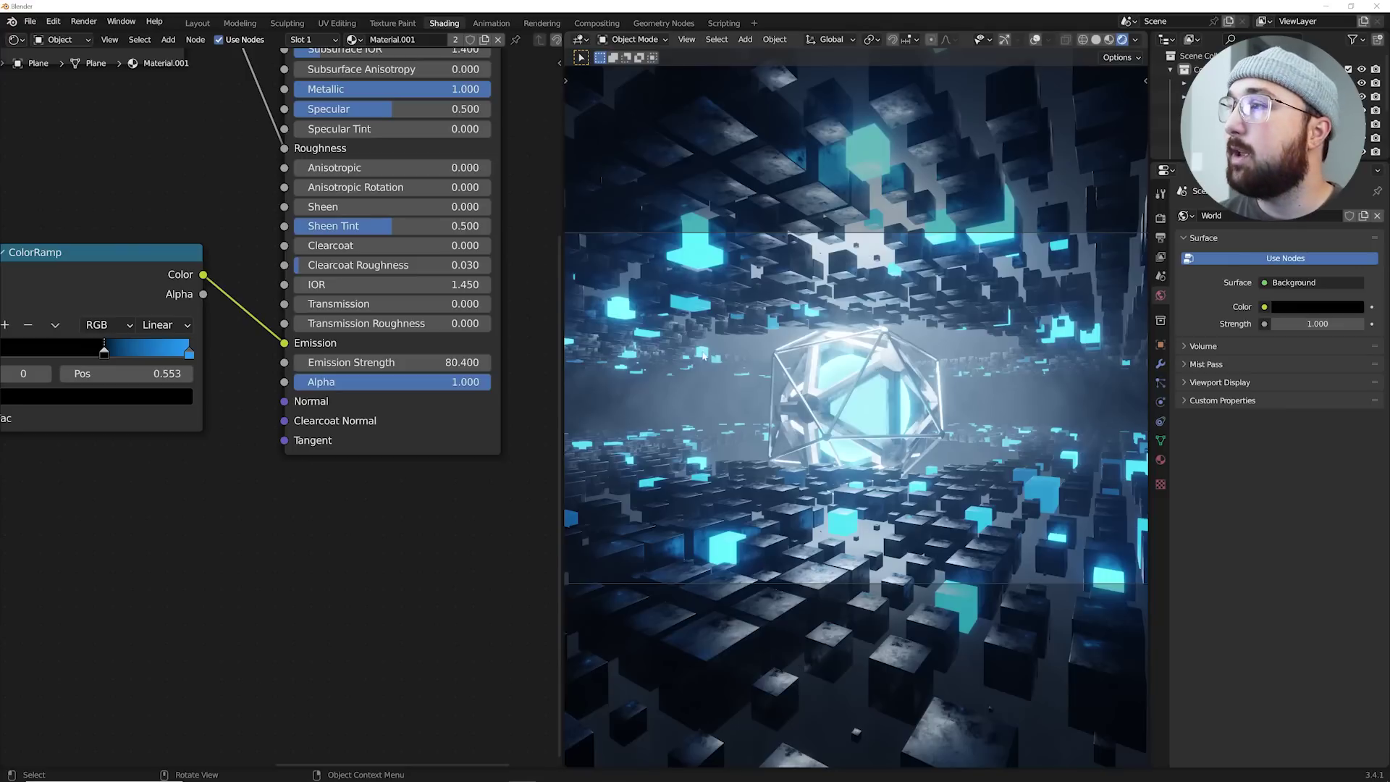
- Switch the emission Noise Texture to 4D and set its W value to 0.910
{"action": "middle_click_drag", "start_coordinate": [355, 606], "coordinate": [728, 565]}
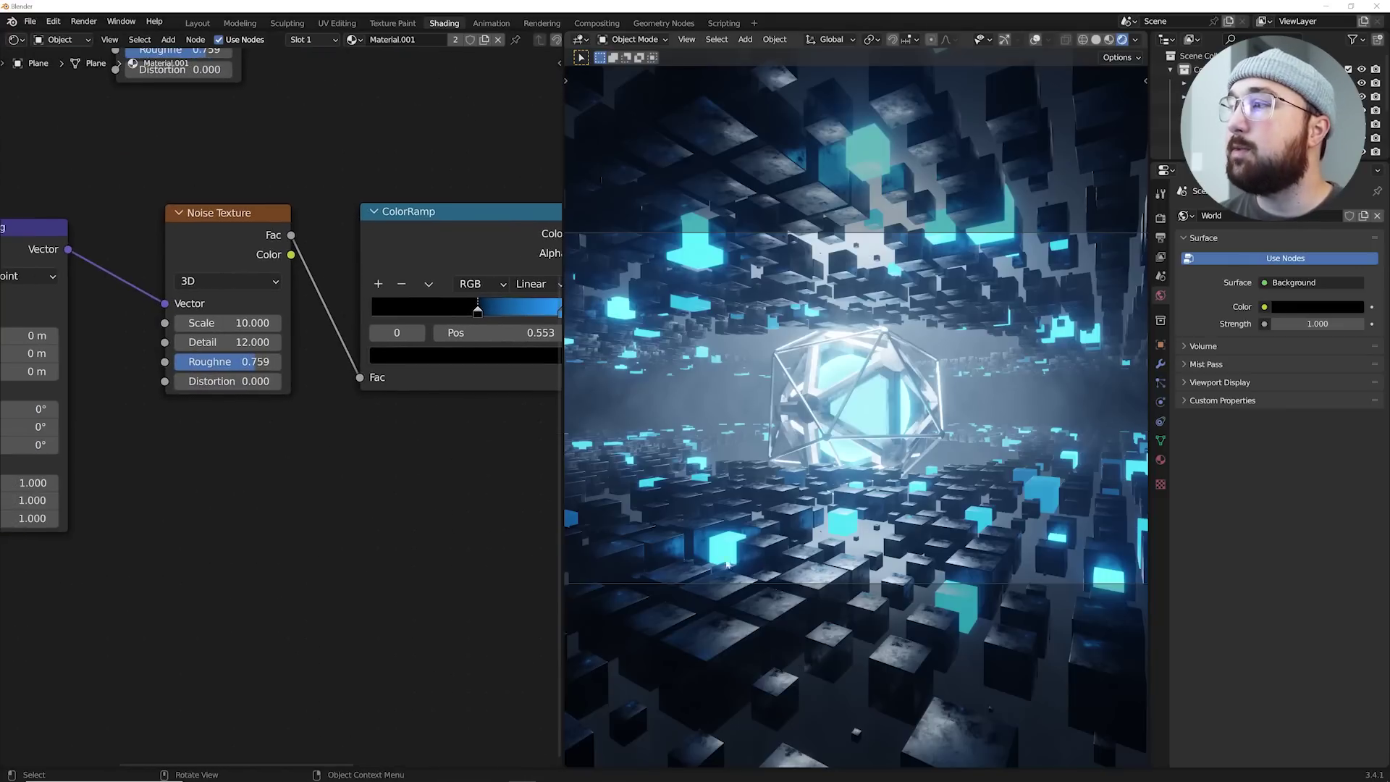
{"action": "left_click", "coordinate": [221, 281]}
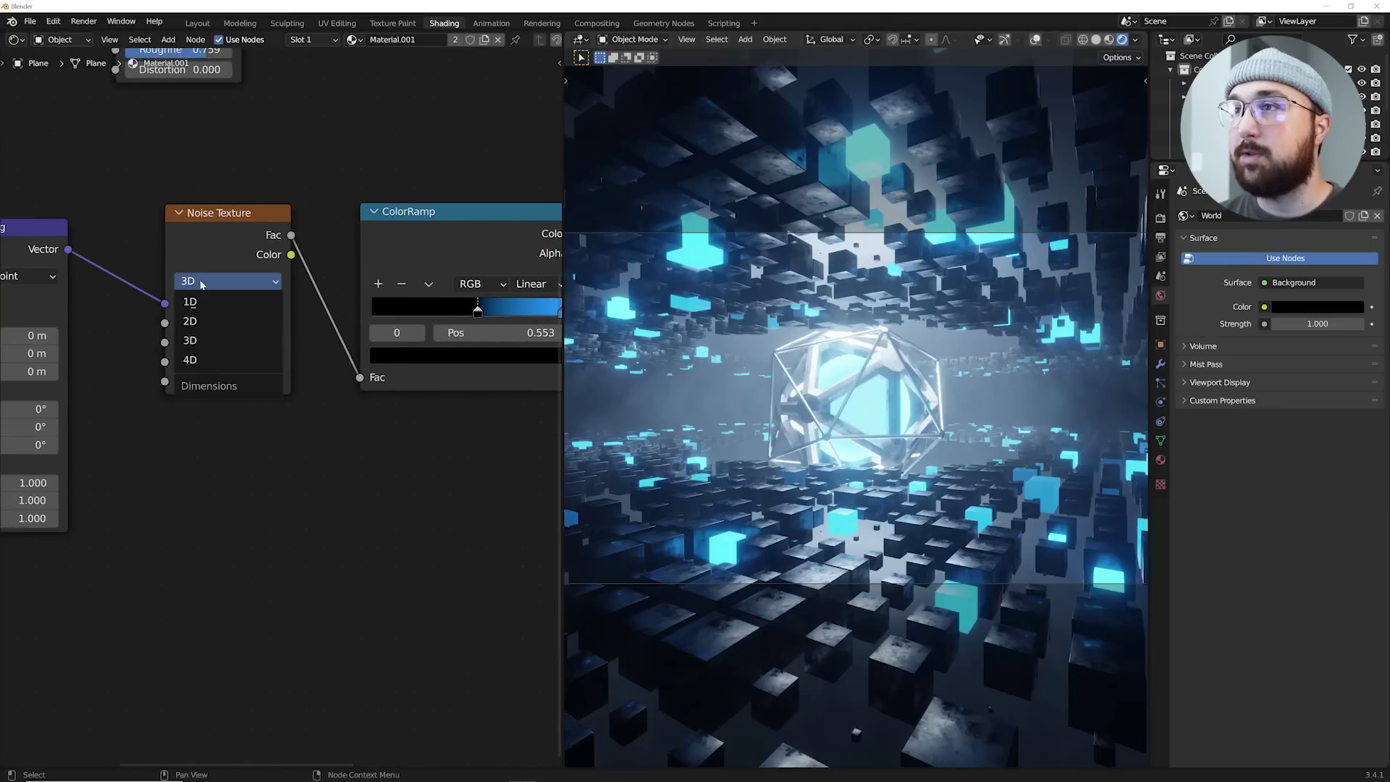
{"action": "left_click", "coordinate": [196, 361]}
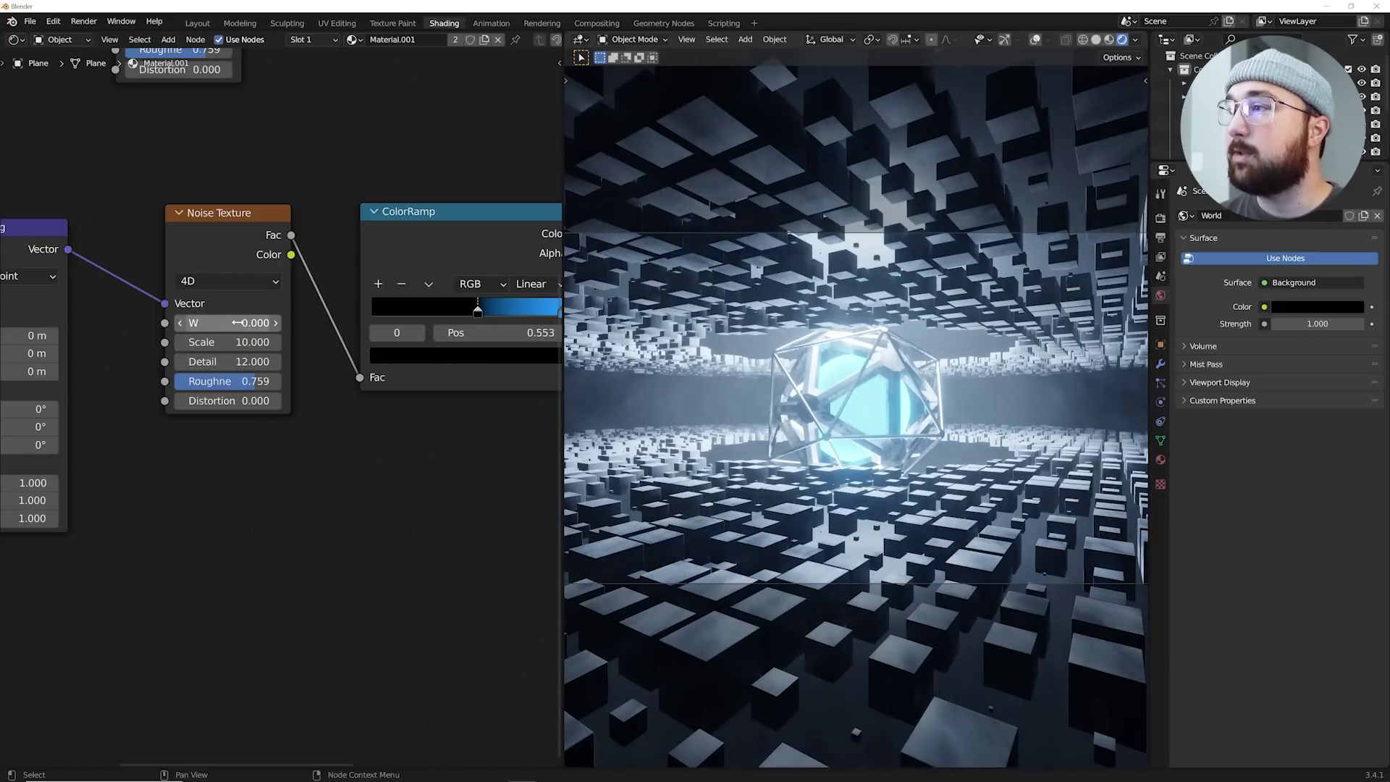
{"action": "left_click_drag", "start_coordinate": [240, 323], "coordinate": [346, 323], "text": "shift"}
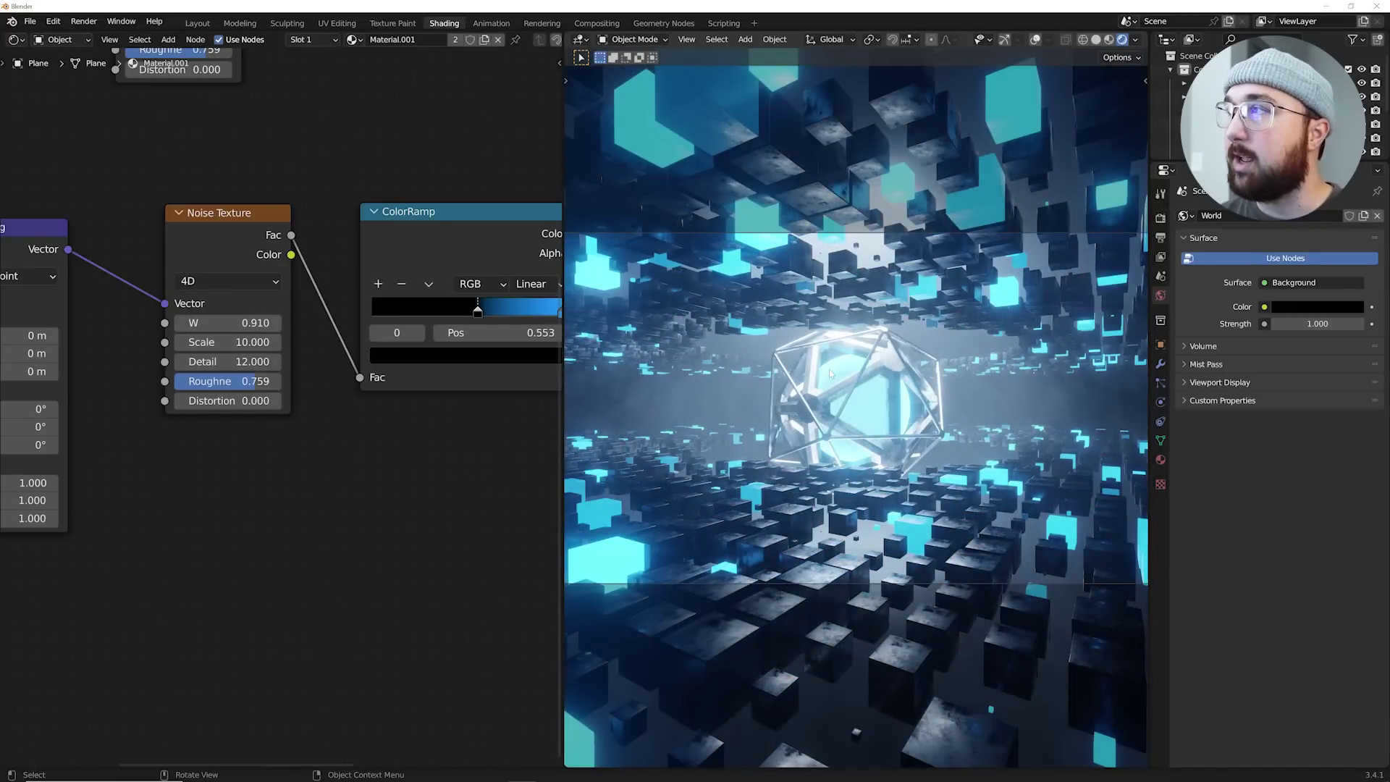
- Select the emission ColorRamp's blue stop and open its colour
{"action": "middle_click_drag", "start_coordinate": [441, 317], "coordinate": [287, 300]}
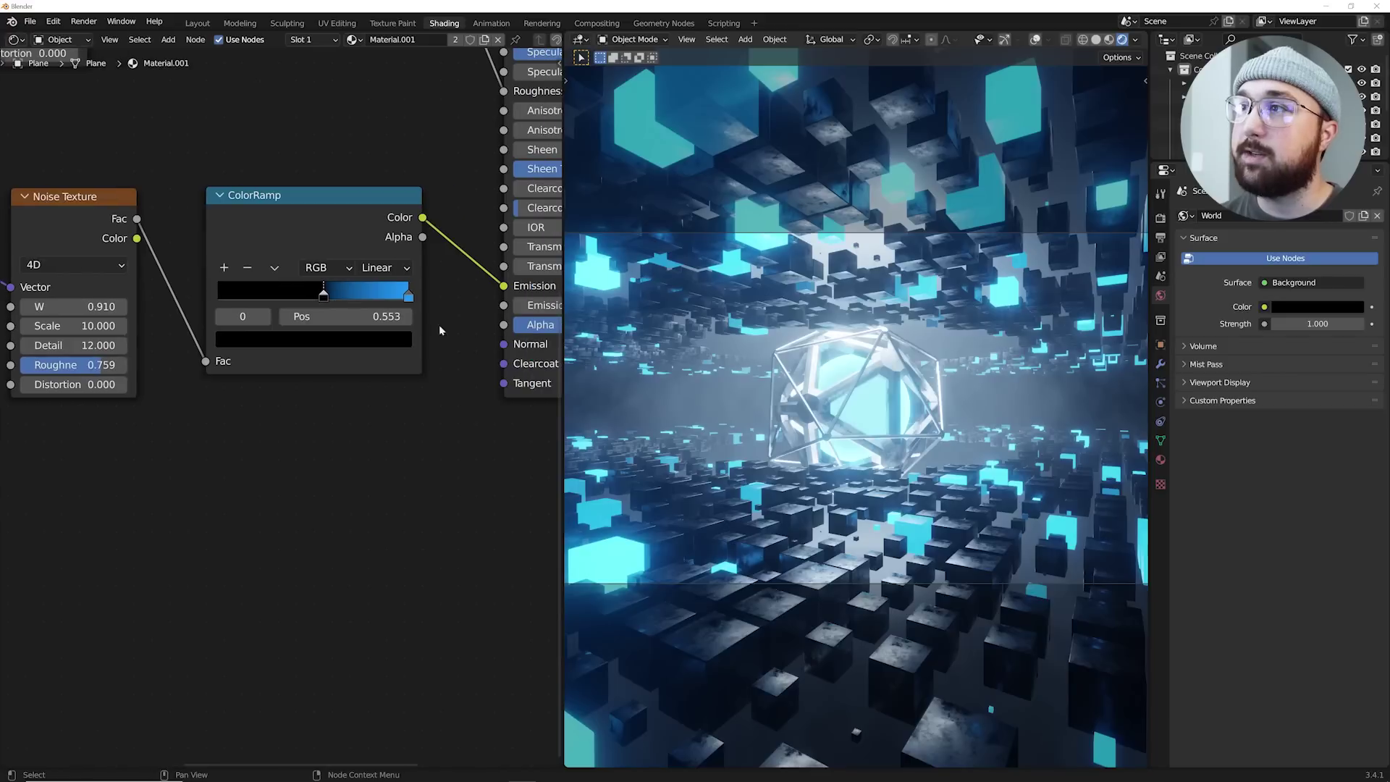
{"action": "left_click", "coordinate": [409, 297]}
{"action": "left_click", "coordinate": [391, 341]}
{"action": "left_click", "coordinate": [268, 123]}
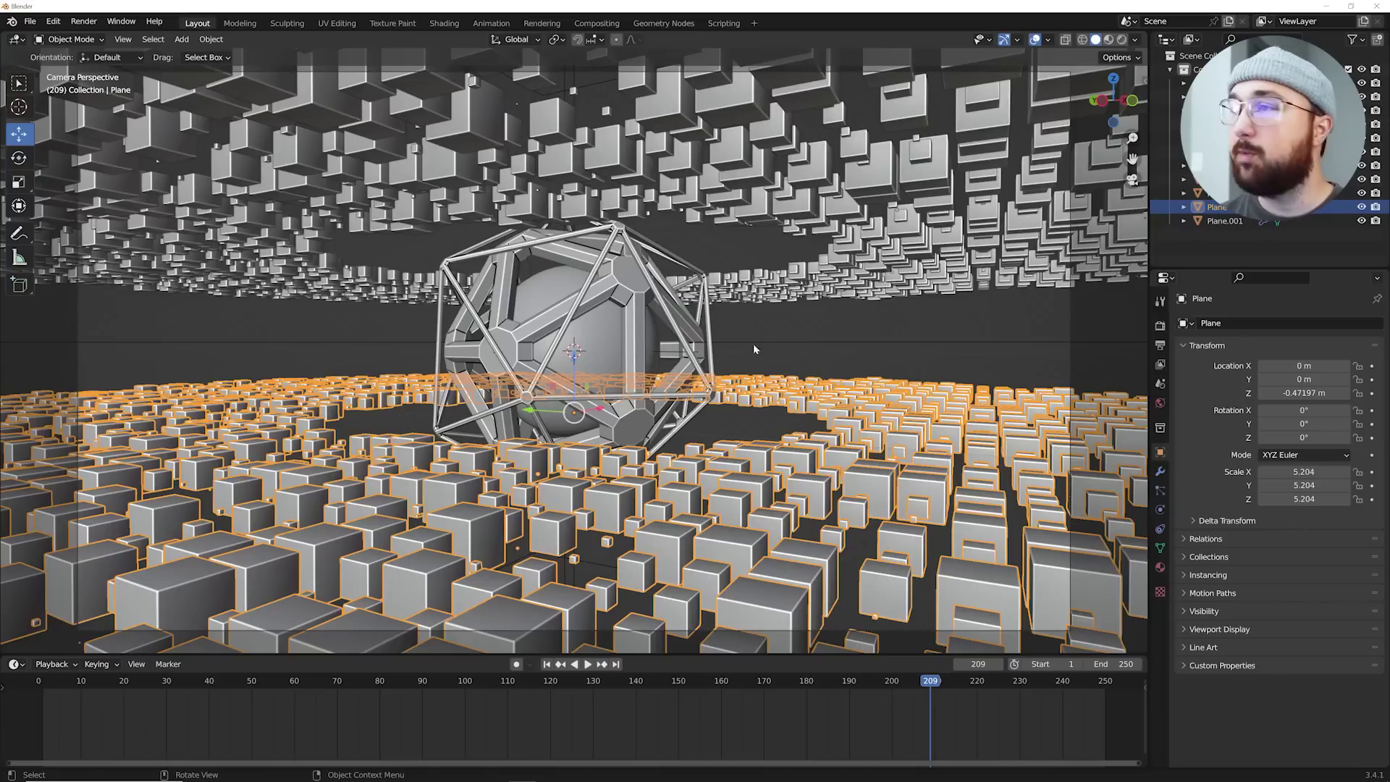
- Set the render output's file format to FFmpeg Video with an MPEG-4 container
{"action": "left_click", "coordinate": [1160, 328]}
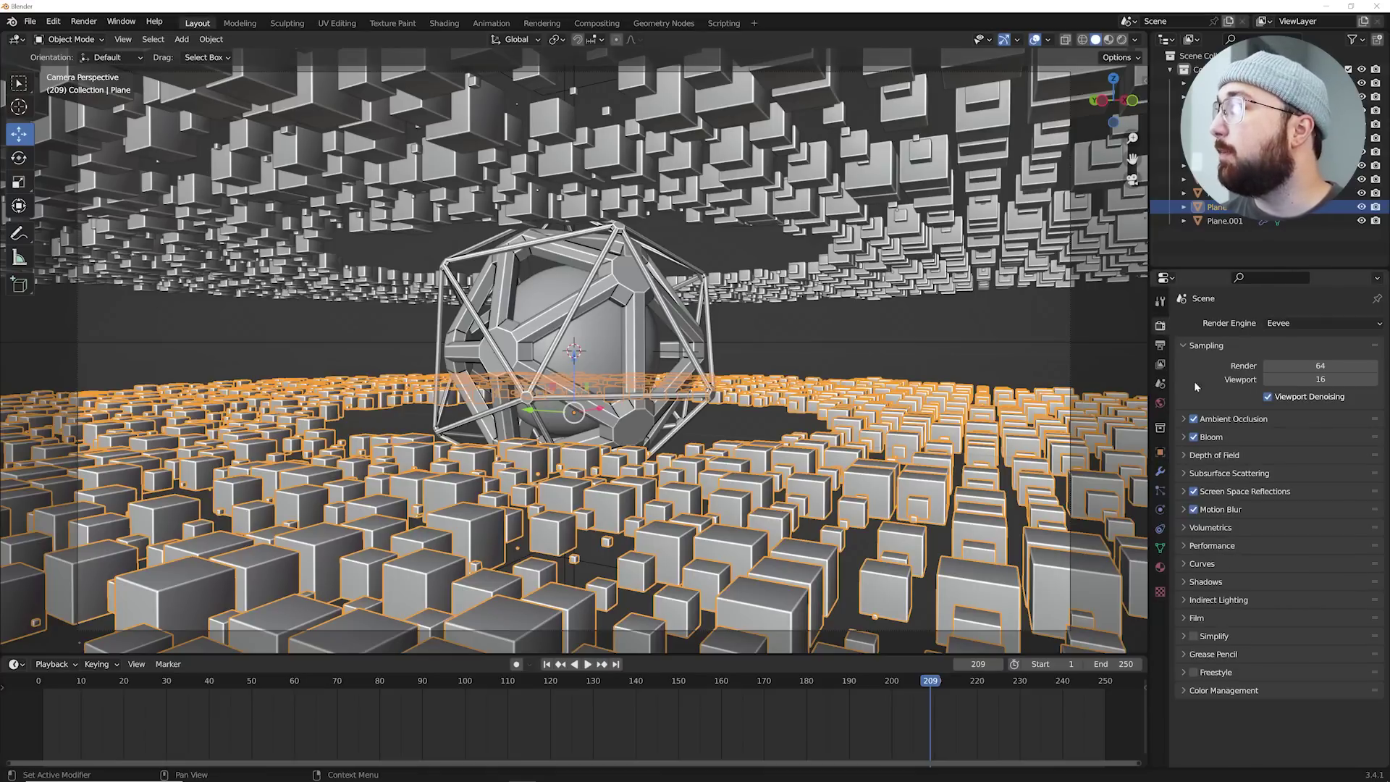
{"action": "left_click", "coordinate": [1160, 346]}
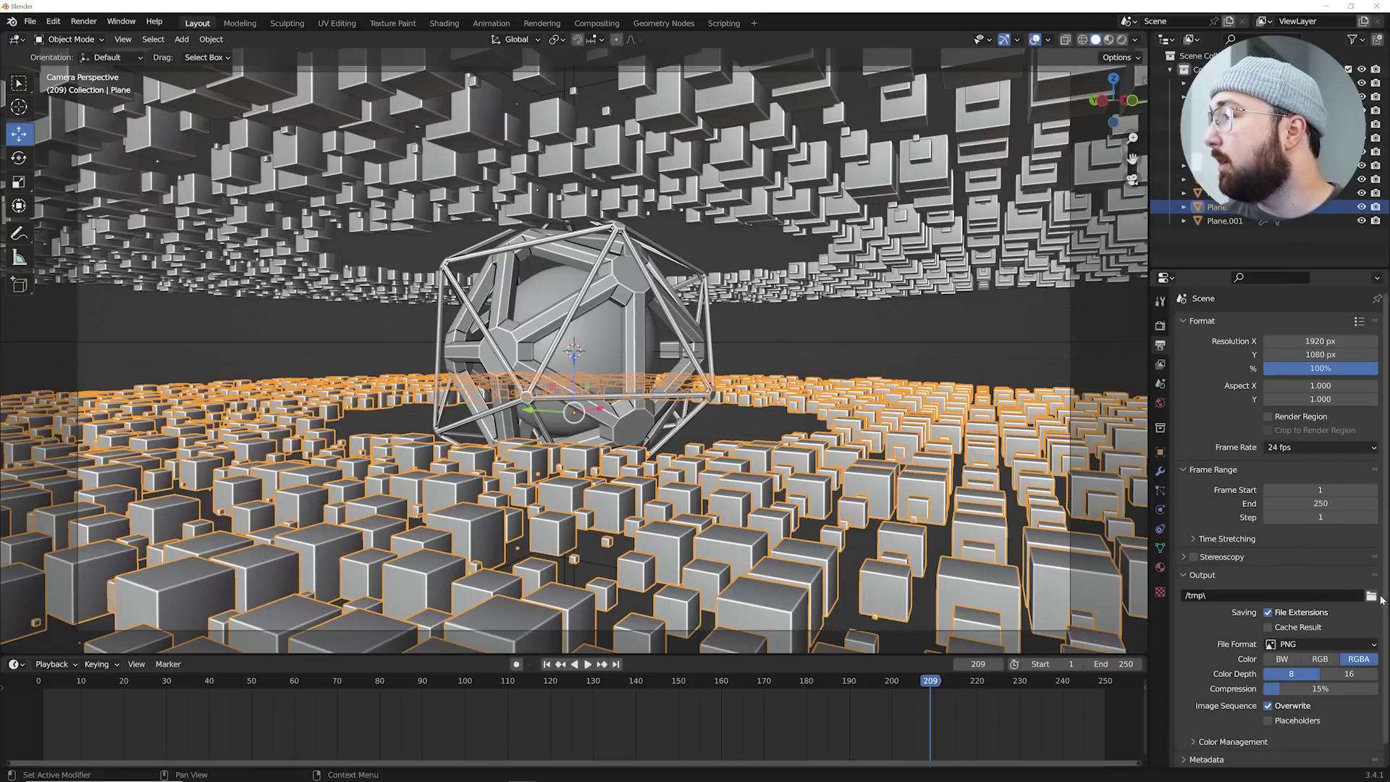
{"action": "left_click", "coordinate": [1282, 645]}
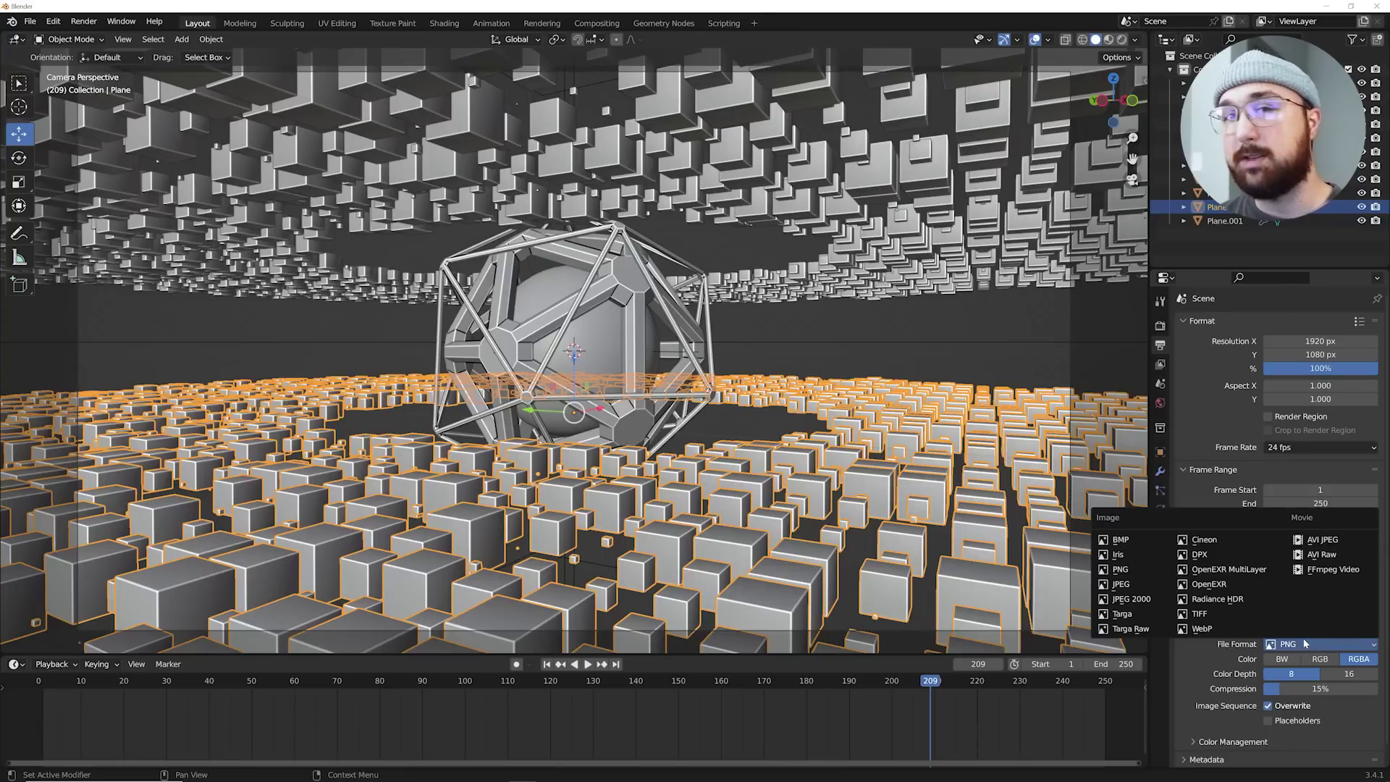
{"action": "left_click", "coordinate": [1317, 572]}
{"action": "left_click", "coordinate": [1220, 697]}
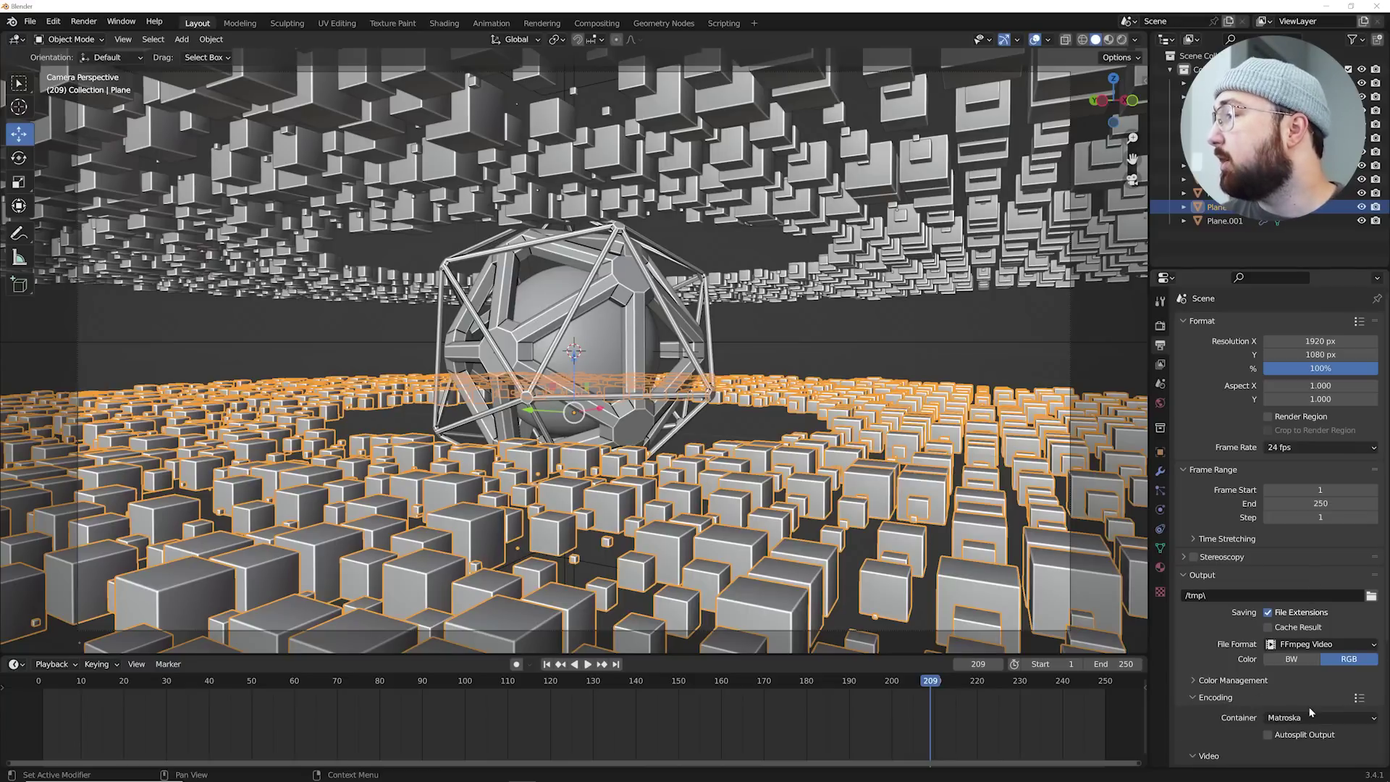
{"action": "left_click", "coordinate": [1289, 718]}
{"action": "left_click", "coordinate": [1279, 706]}
- Set the video encoding's output quality to Perceptually Lossless
{"action": "scroll", "coordinate": [1275, 709], "scroll_direction": "down", "scroll_amount": 2}
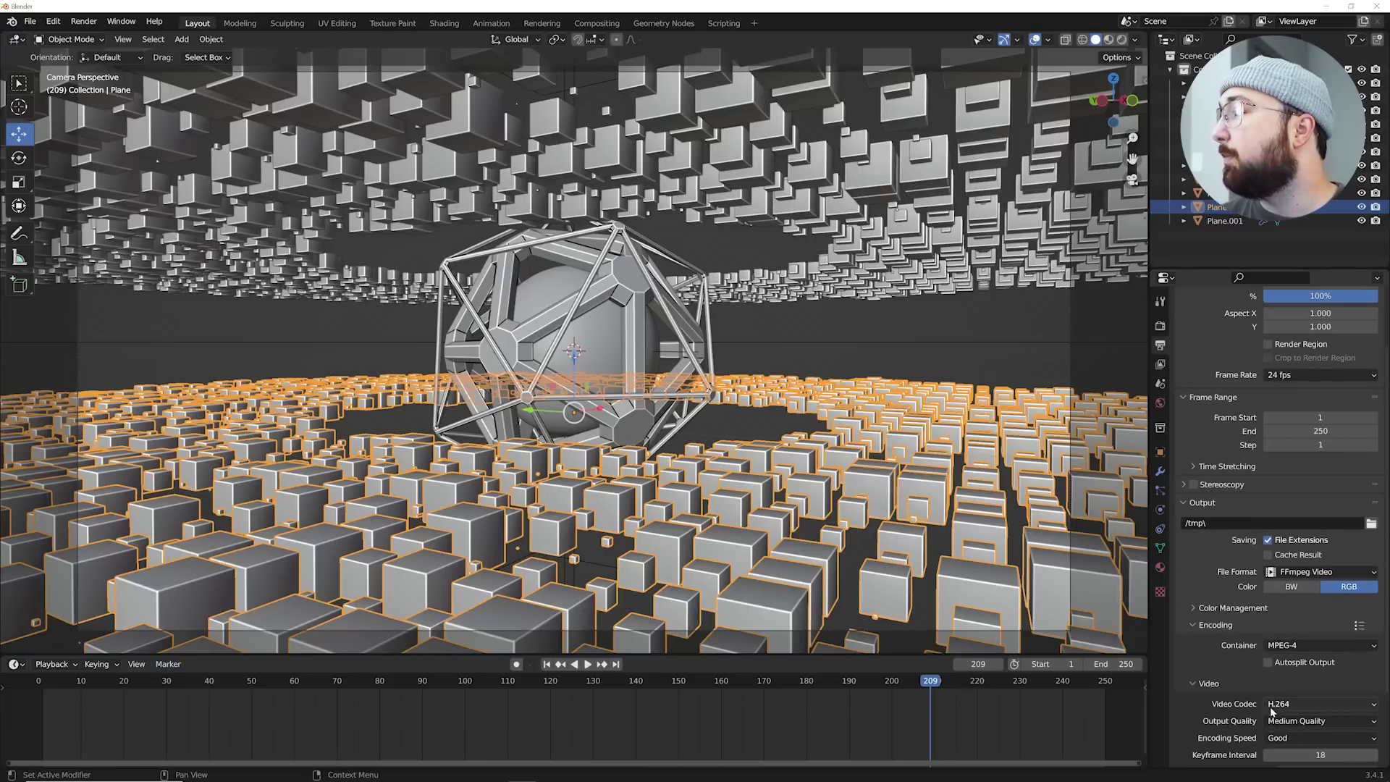
{"action": "left_click", "coordinate": [1286, 722]}
{"action": "left_click", "coordinate": [1293, 679]}
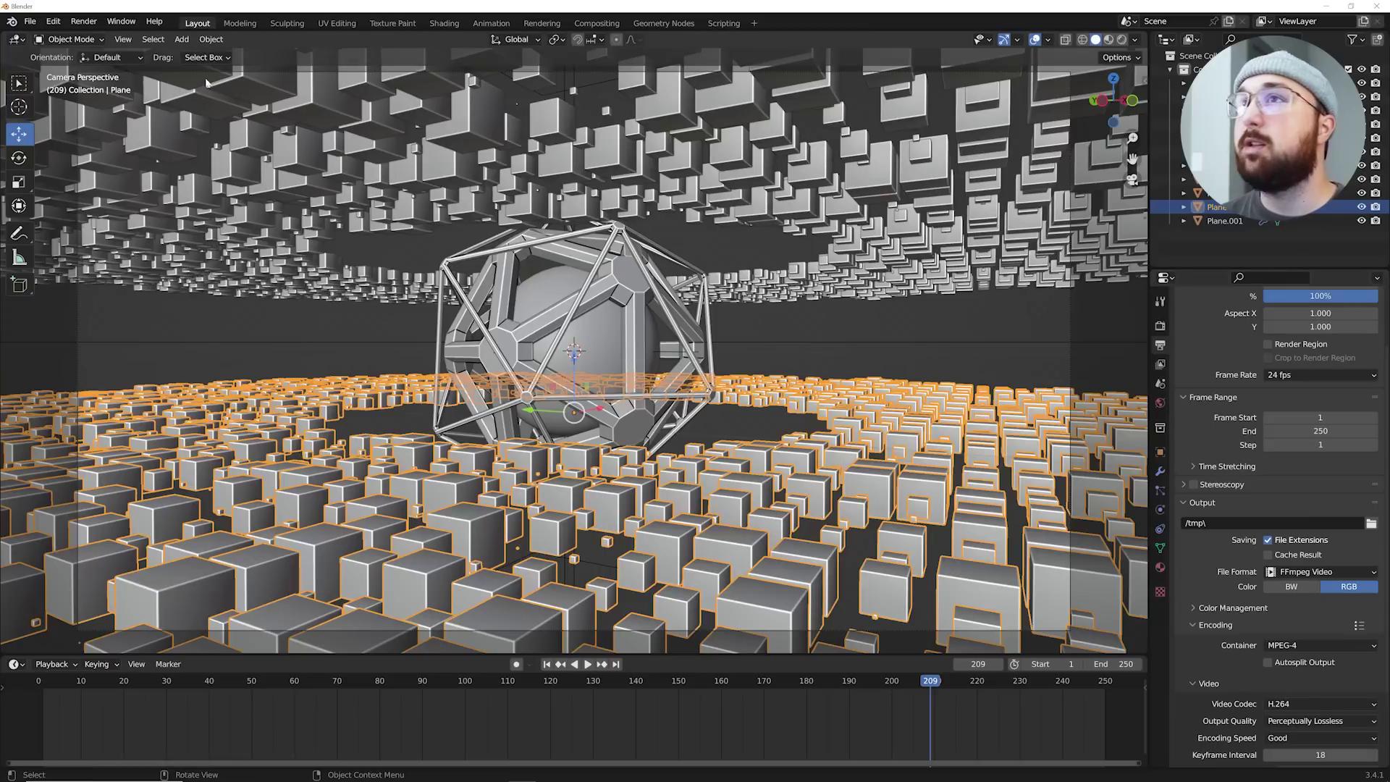
- Render the animation
{"action": "left_click", "coordinate": [82, 24]}
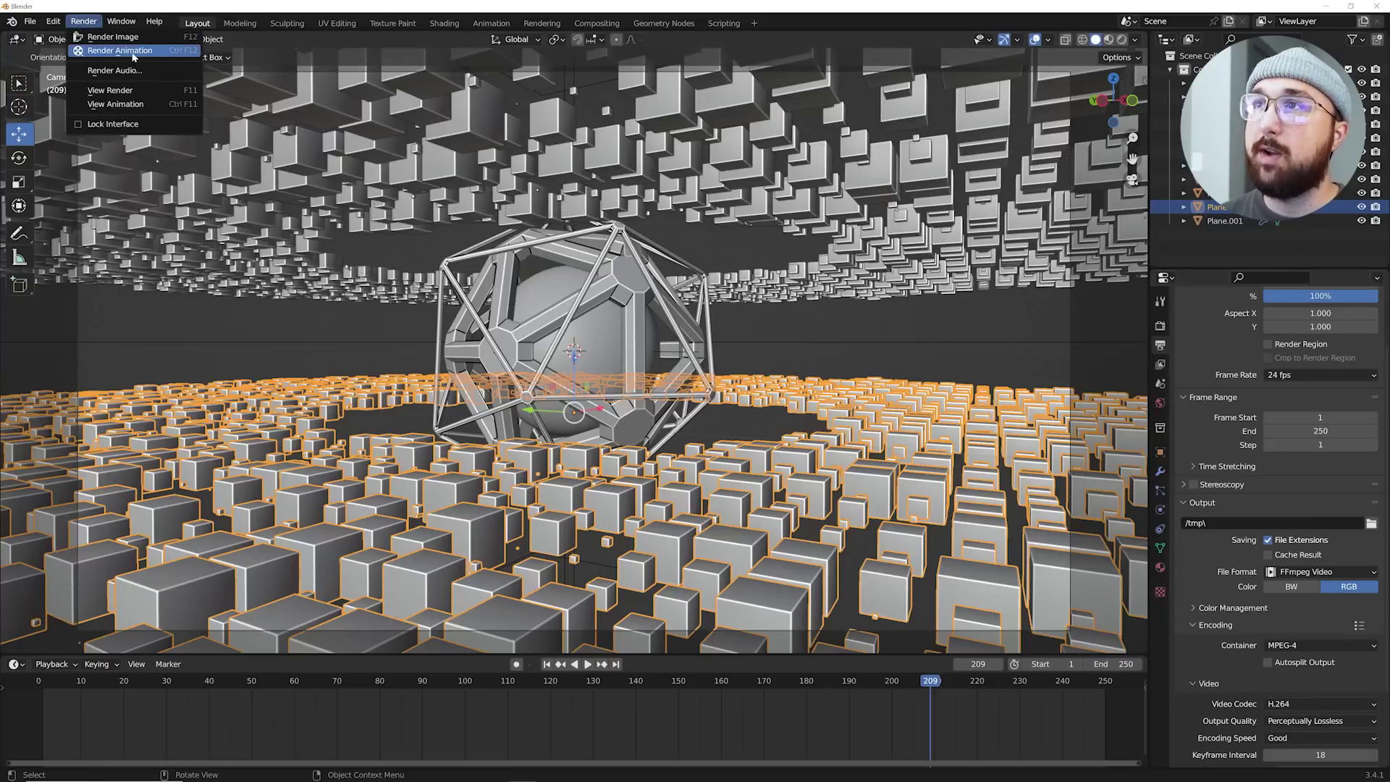